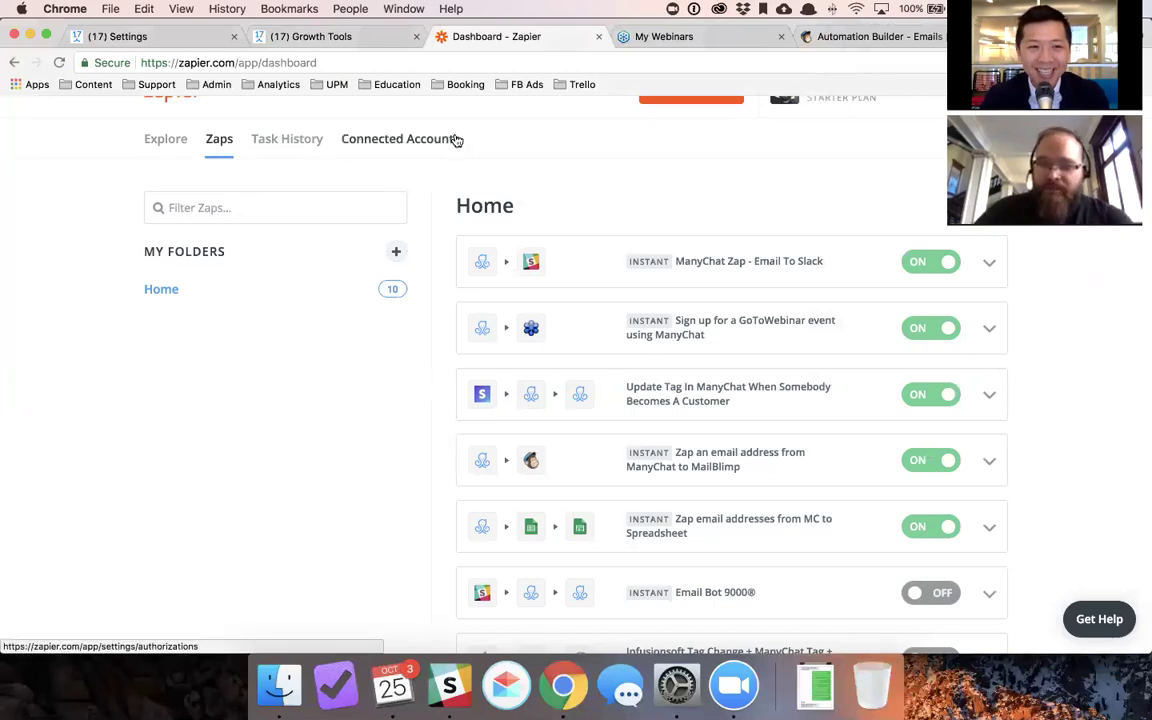
Step: Turn off the active "ManyChat Zap - Email To Slack" and "Update Tag In ManyChat When Somebody Becomes A Customer" Zaps
scroll(467, 146, down, 1)
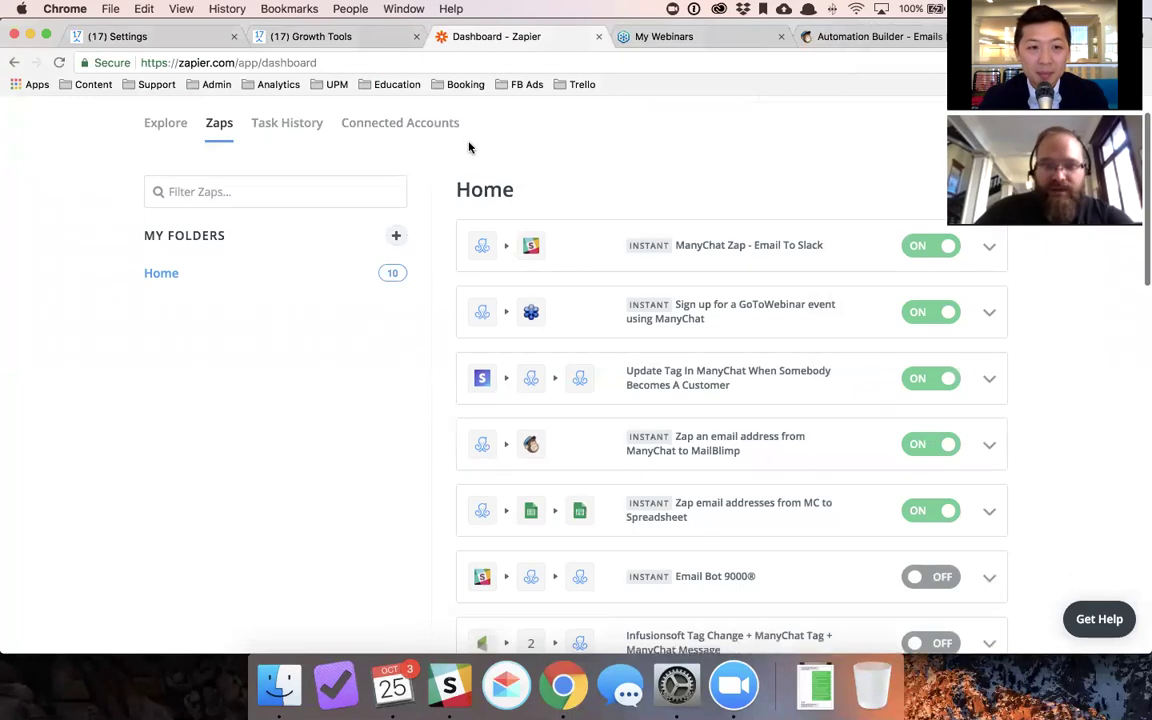
scroll(468, 146, up, 3)
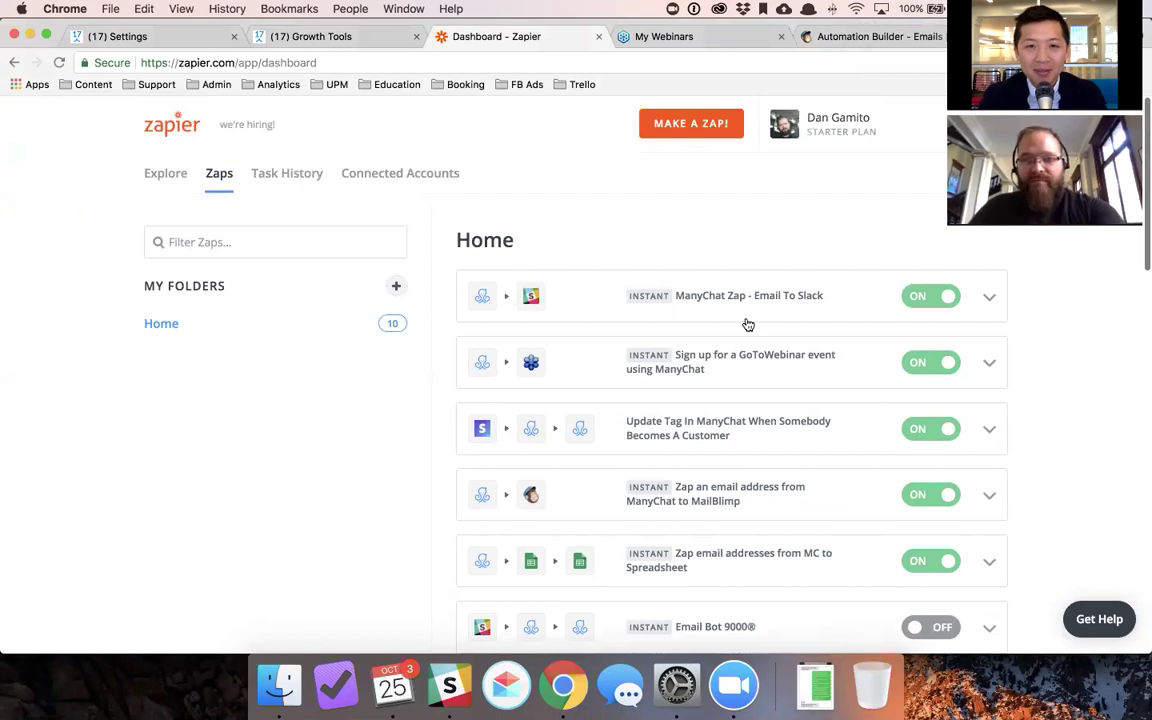
click(944, 305)
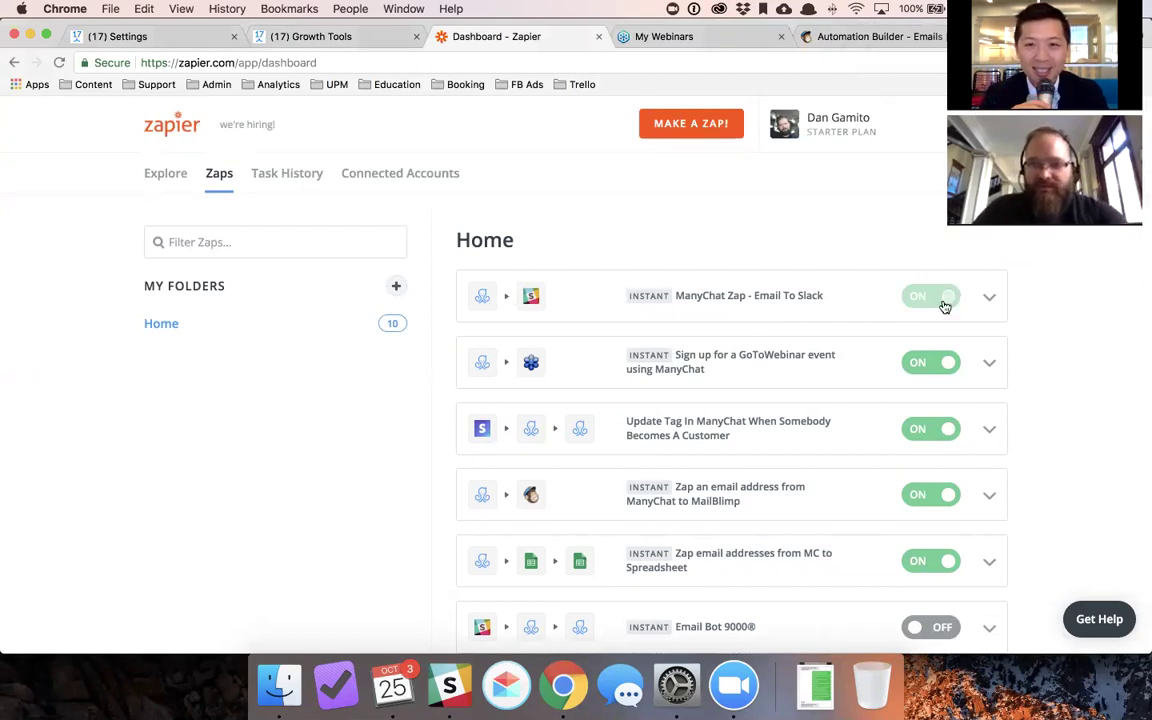
scroll(944, 305, down, 5)
scroll(944, 305, up, 5)
scroll(956, 368, down, 1)
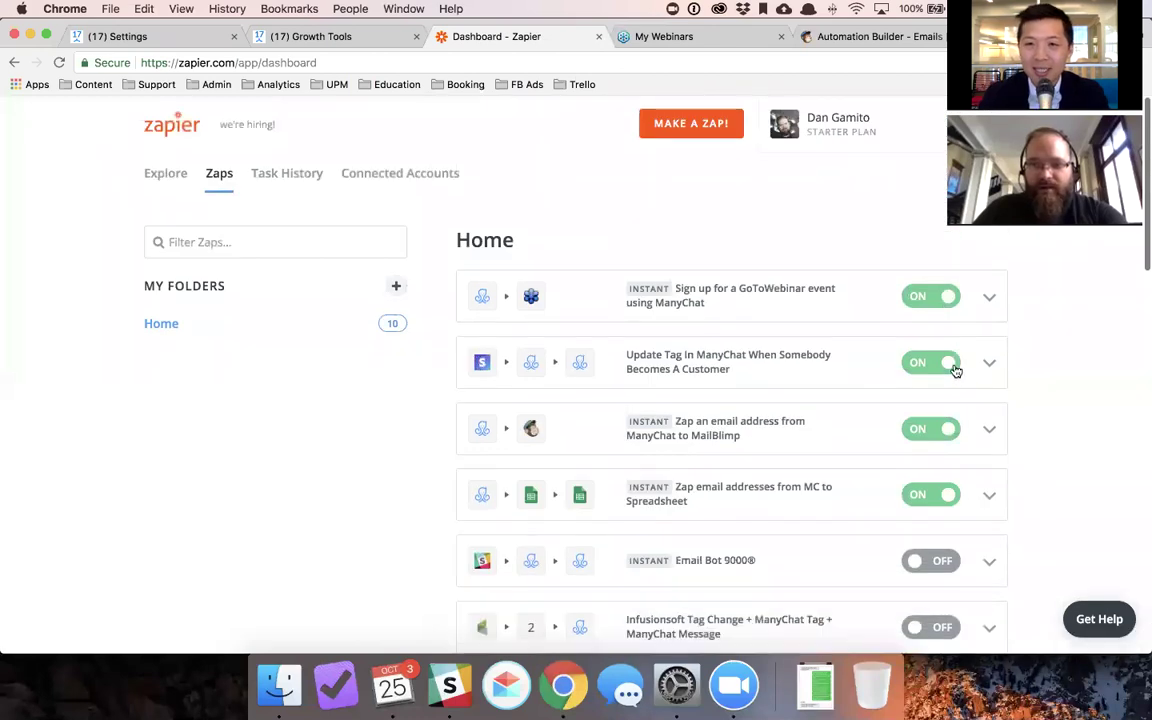
click(949, 363)
scroll(953, 370, up, 10)
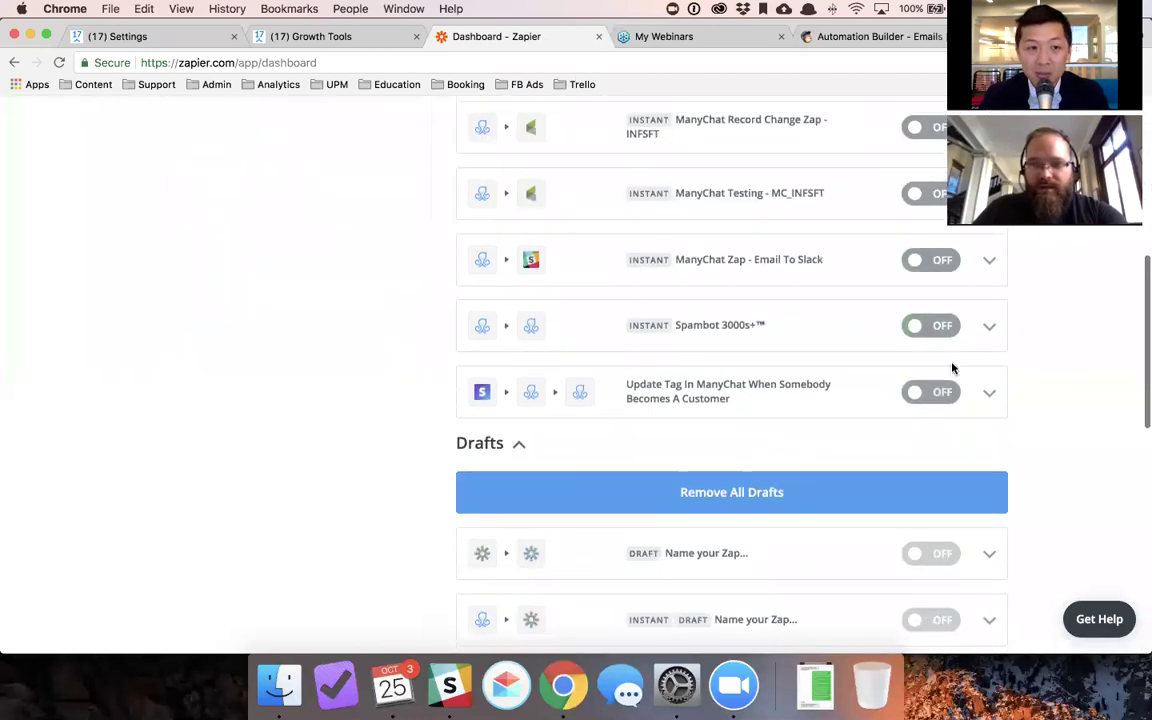
scroll(955, 370, up, 1)
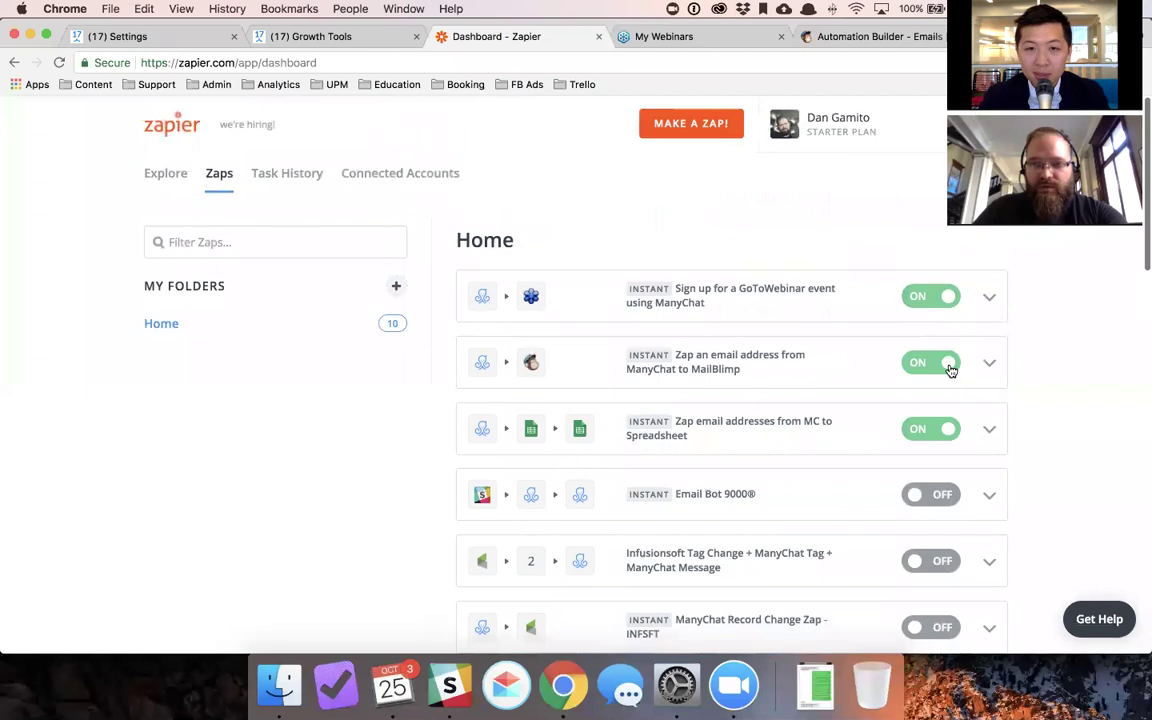
Step: Turn off the "Zap an email address from ManyChat to MailBlimp" and "Zap email addresses from MC to Spreadsheet" Zaps
click(951, 366)
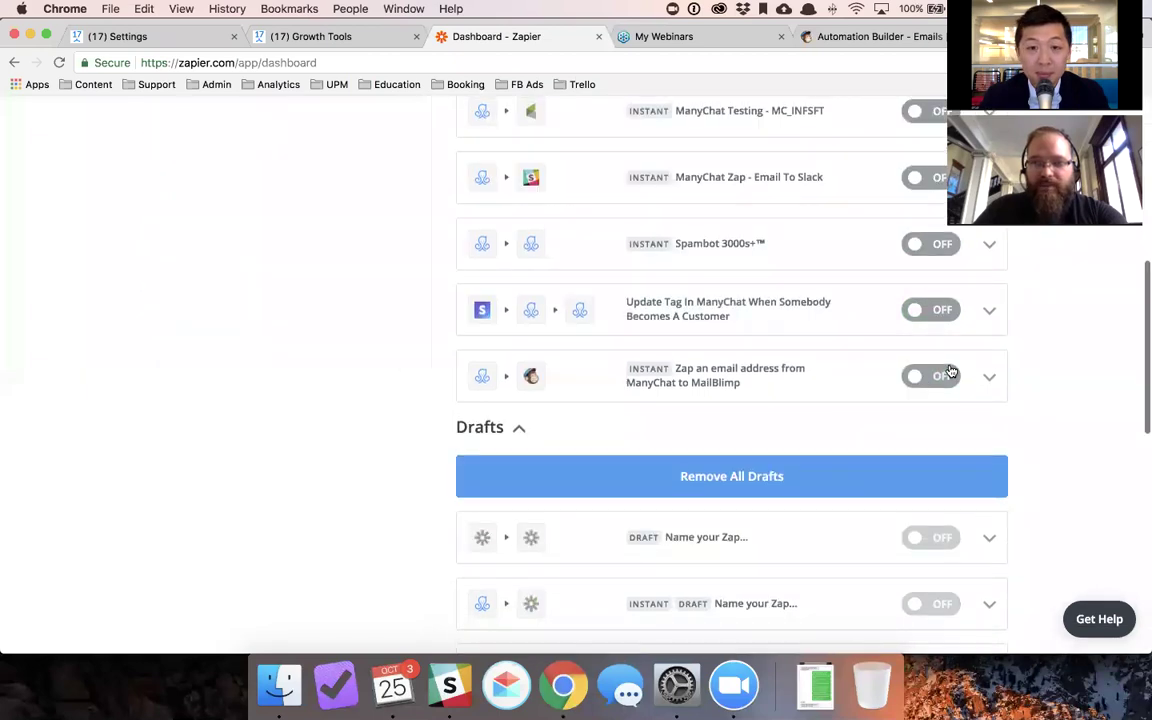
scroll(950, 370, up, 10)
click(947, 365)
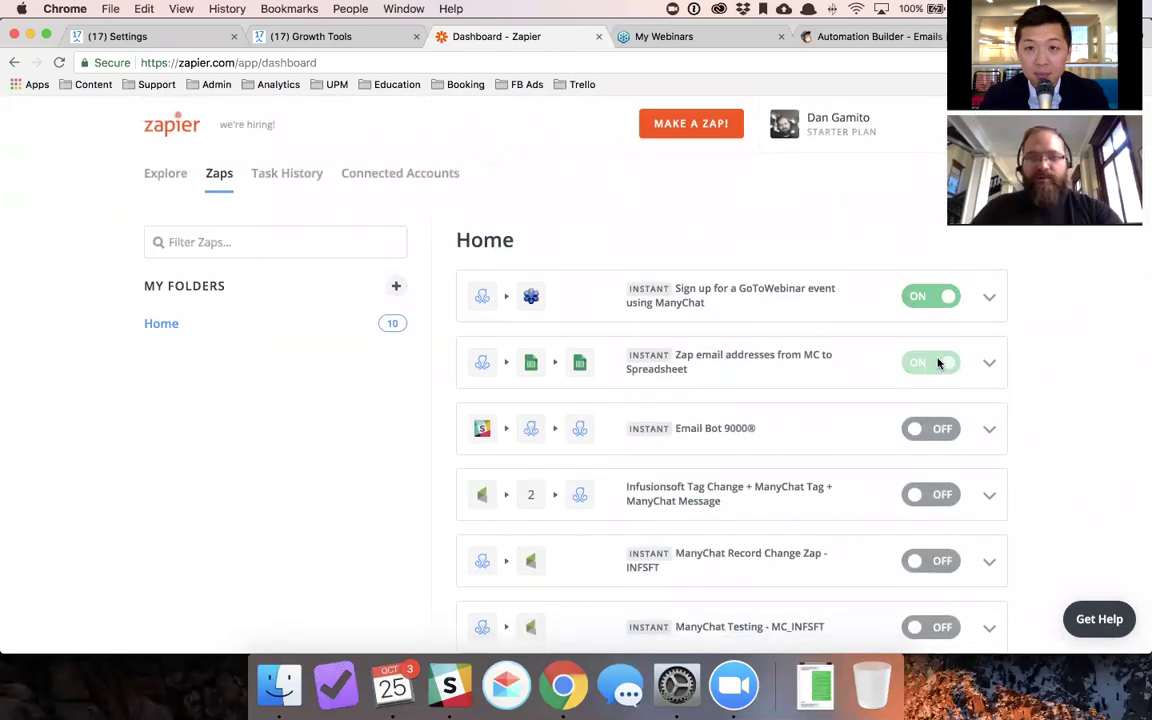
scroll(789, 303, up, 10)
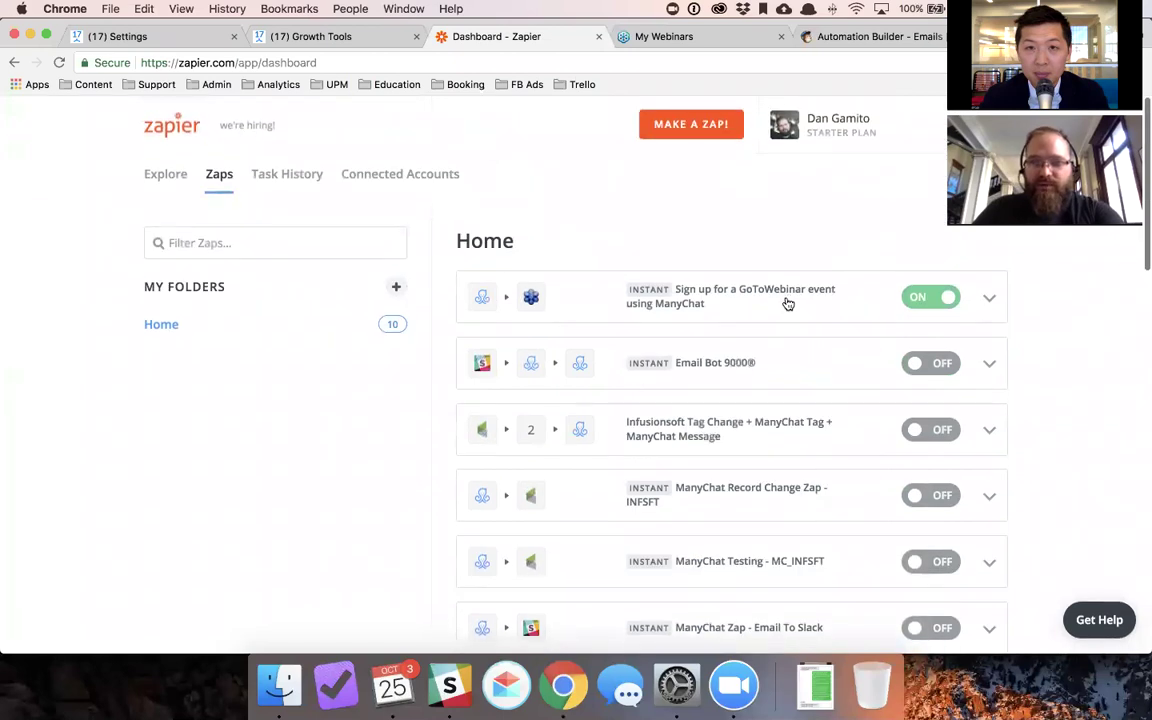
Step: Open the "Sign up for a GoToWebinar event using ManyChat" Zap and expand its action and trigger steps
click(725, 295)
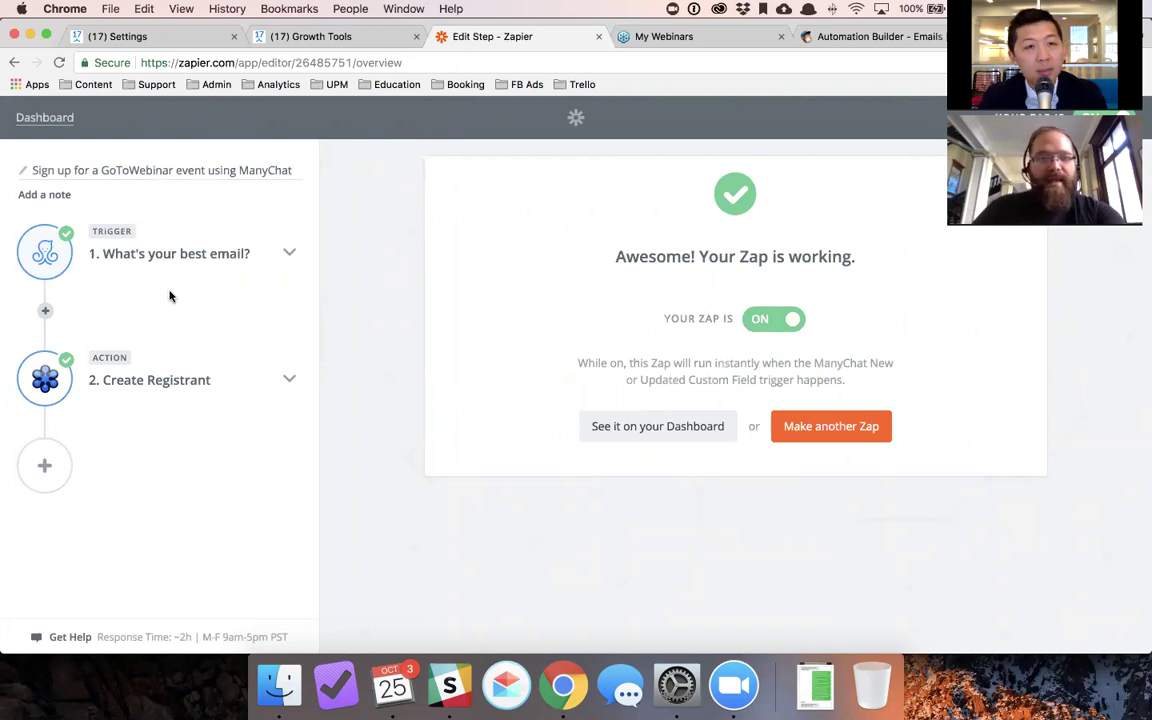
click(199, 382)
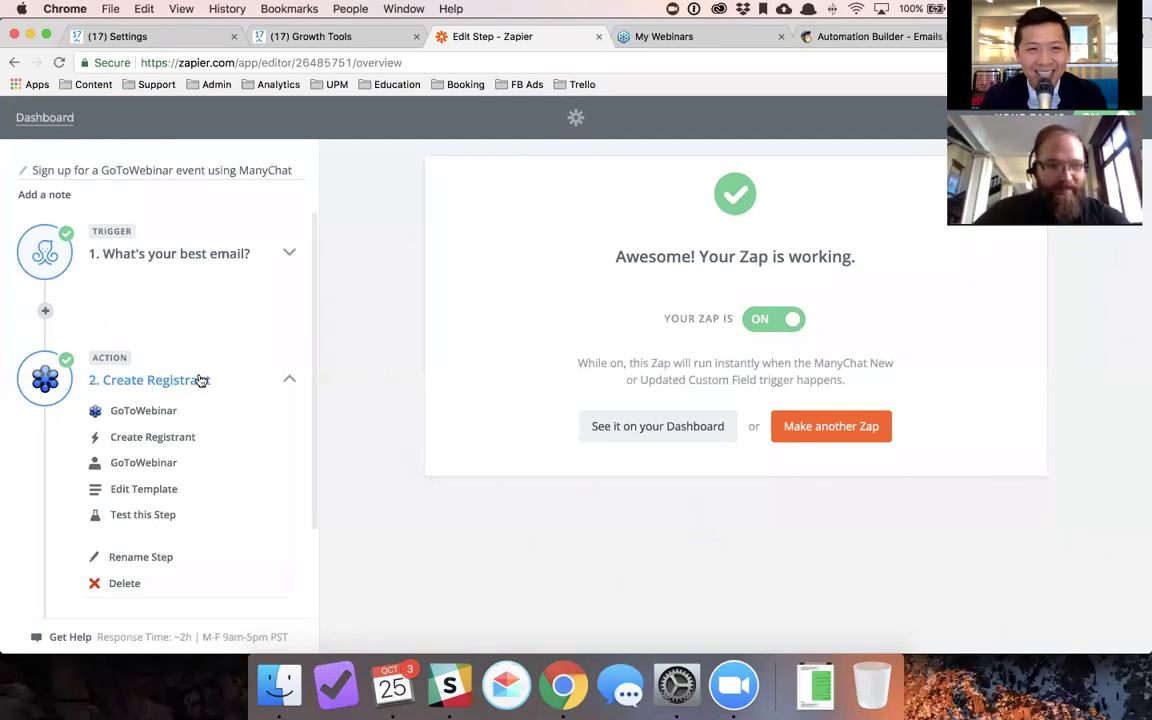
click(211, 254)
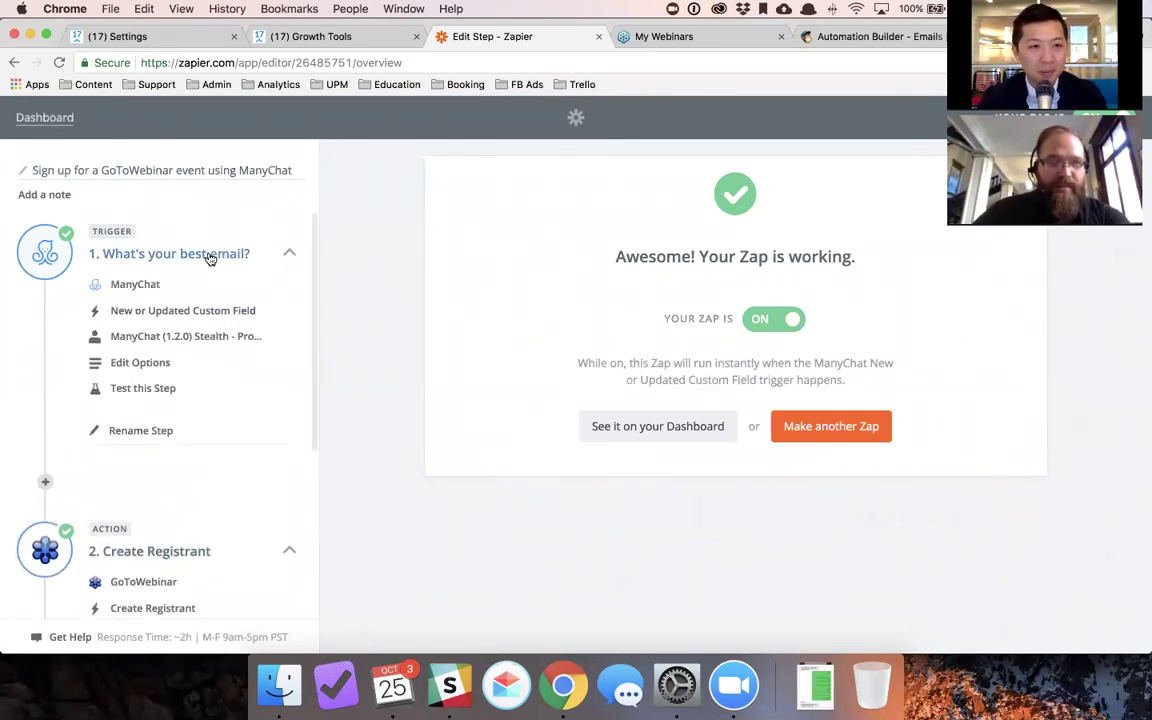
Step: Choose ManyChat as the trigger app and review the available trigger types
click(150, 285)
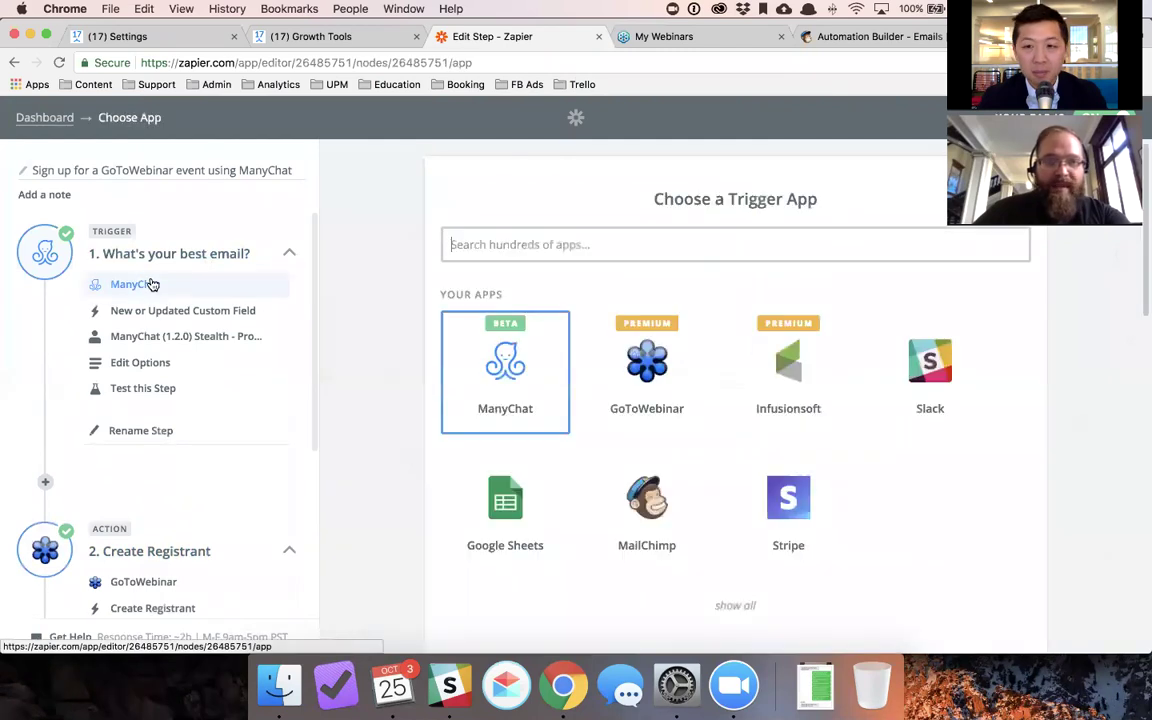
click(506, 352)
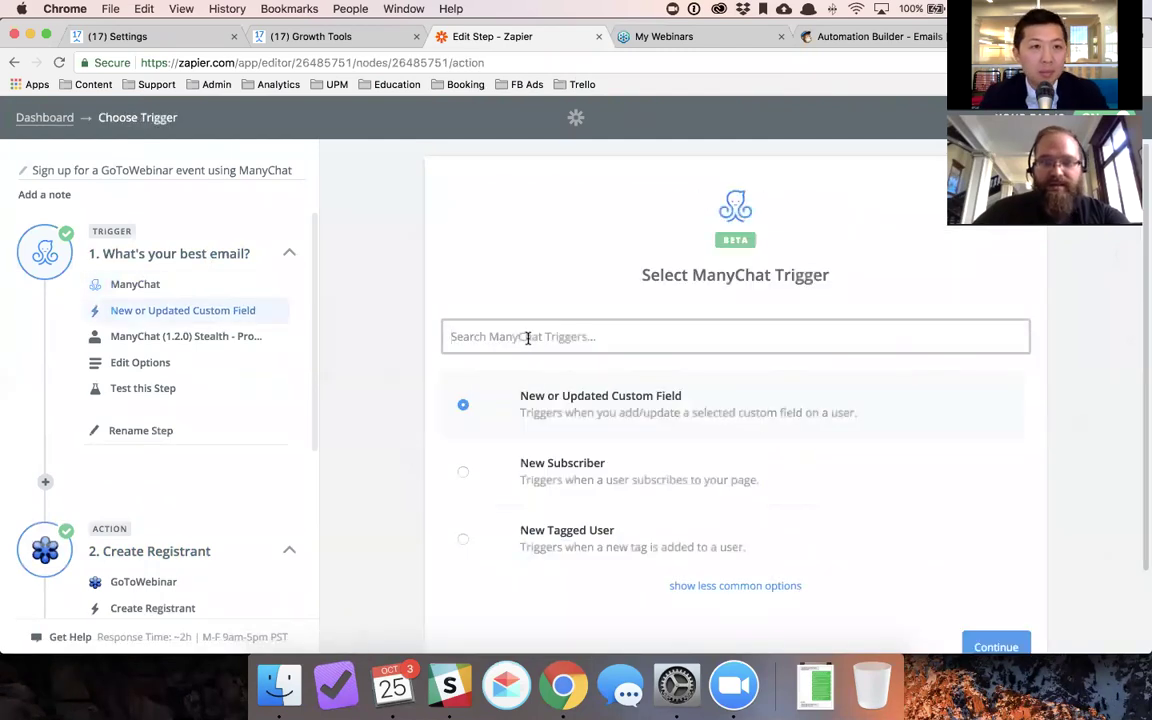
scroll(540, 338, down, 1)
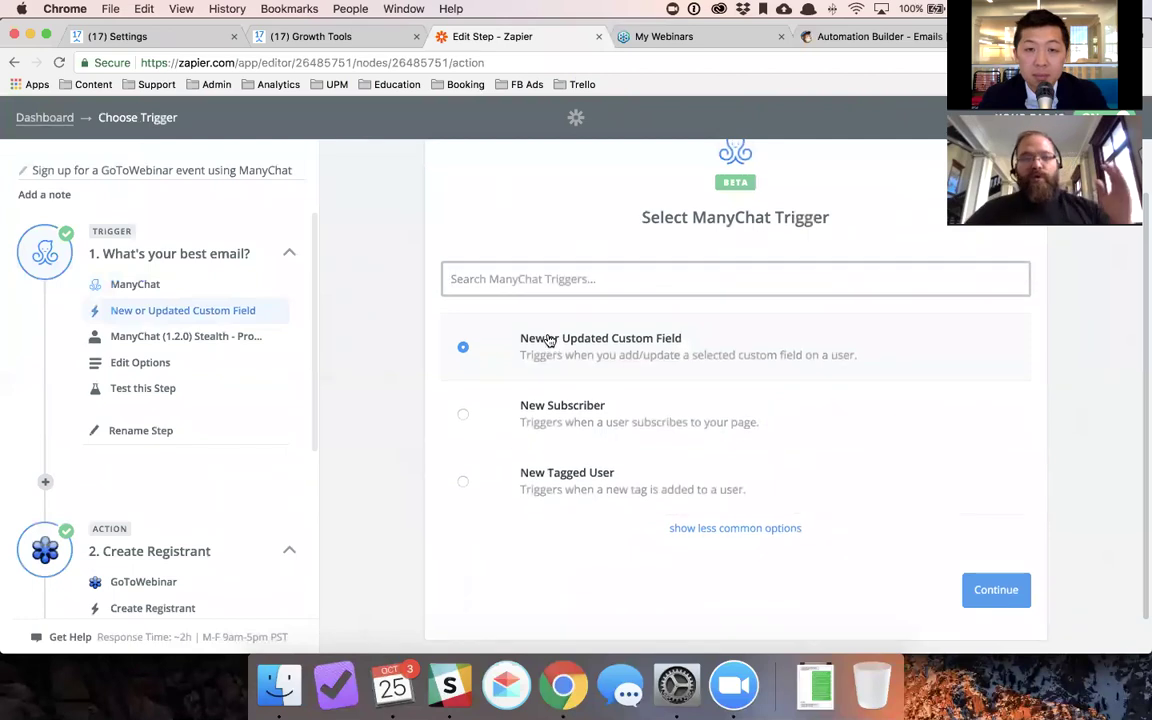
scroll(545, 338, up, 1)
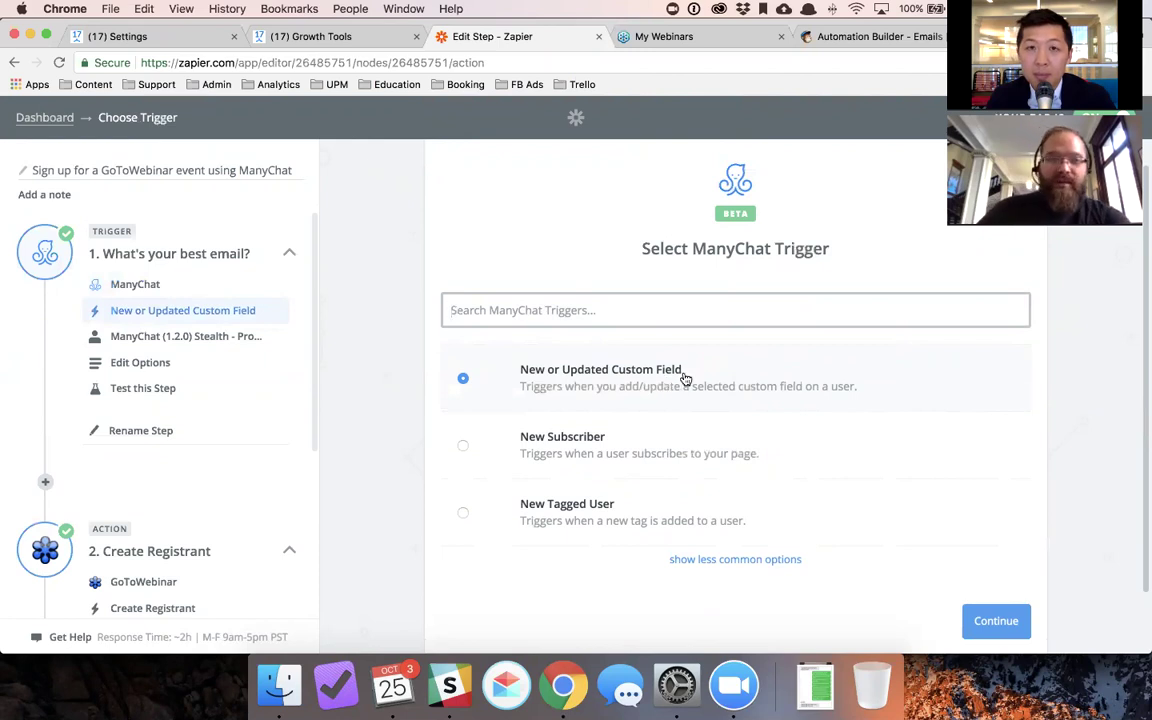
Step: Switch to ManyChat and open the bot's Custom Fields settings
click(336, 38)
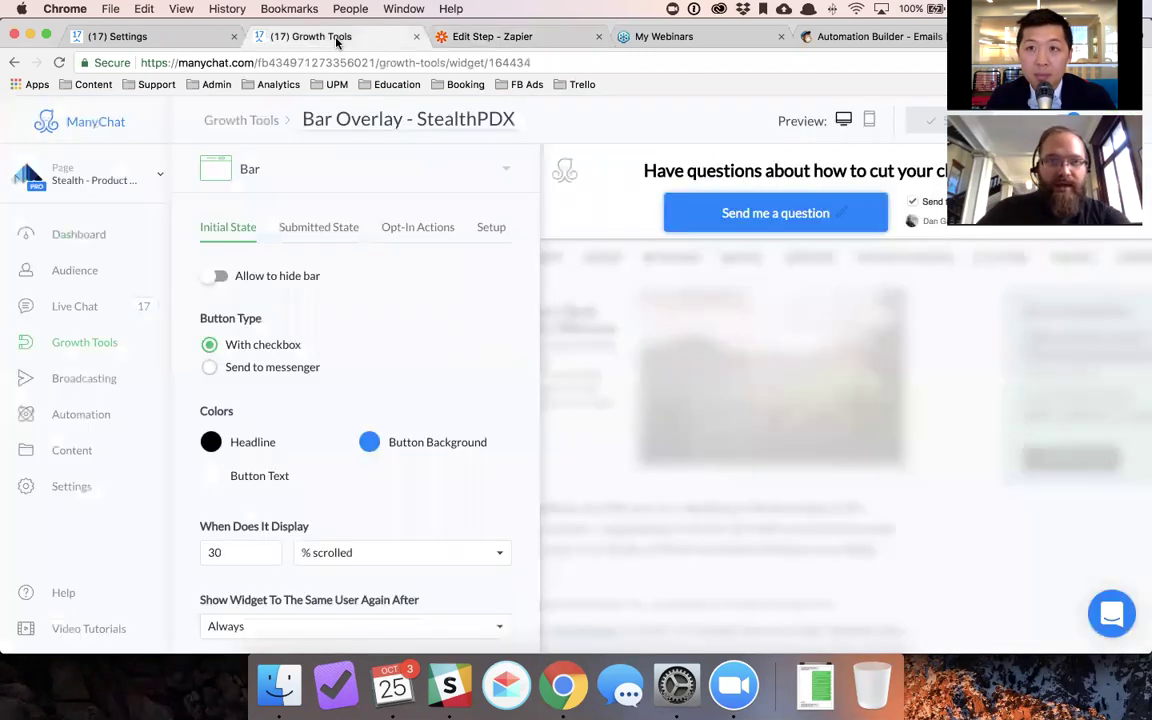
click(87, 484)
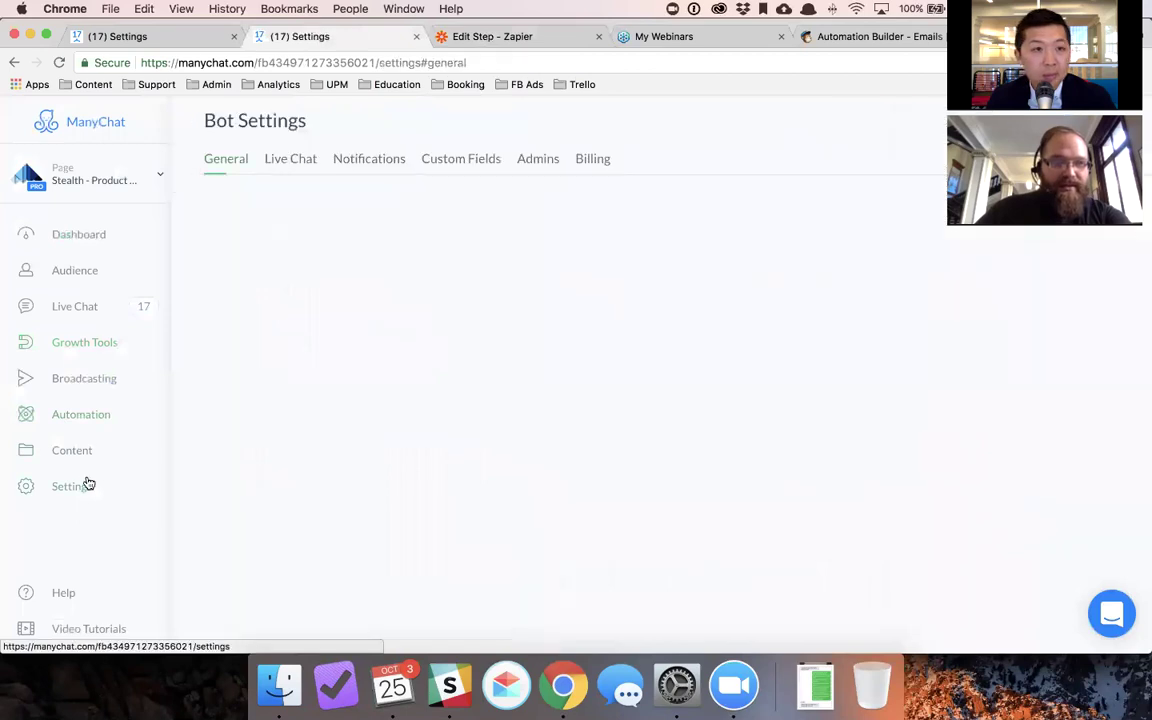
click(472, 162)
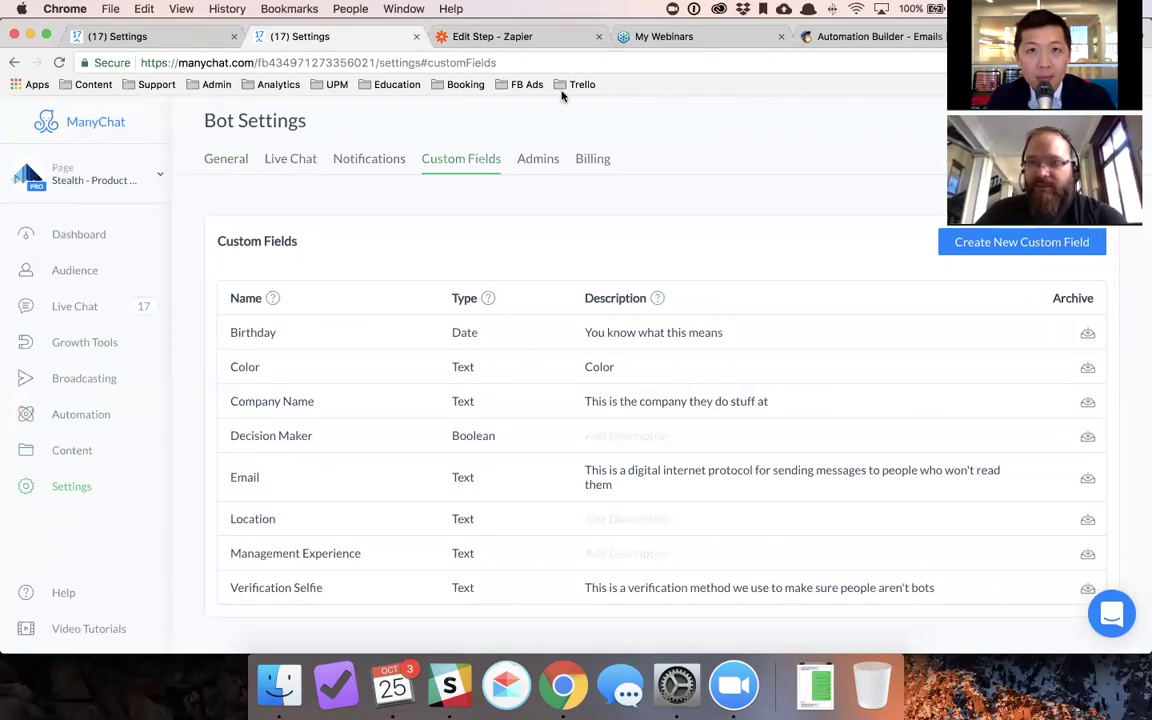
Step: Create a Text custom field named Favorite Pet with the description "These are your customer's favorite pets"
click(1022, 245)
click(496, 298)
text(Favor)
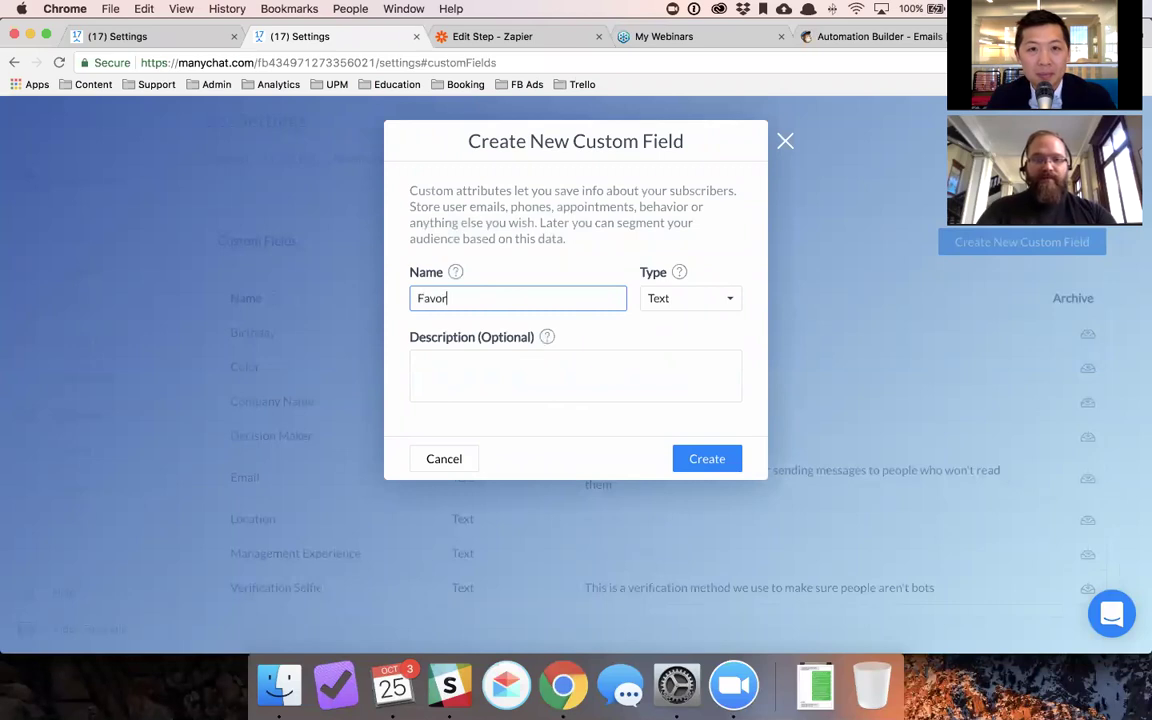
text(ite Pet)
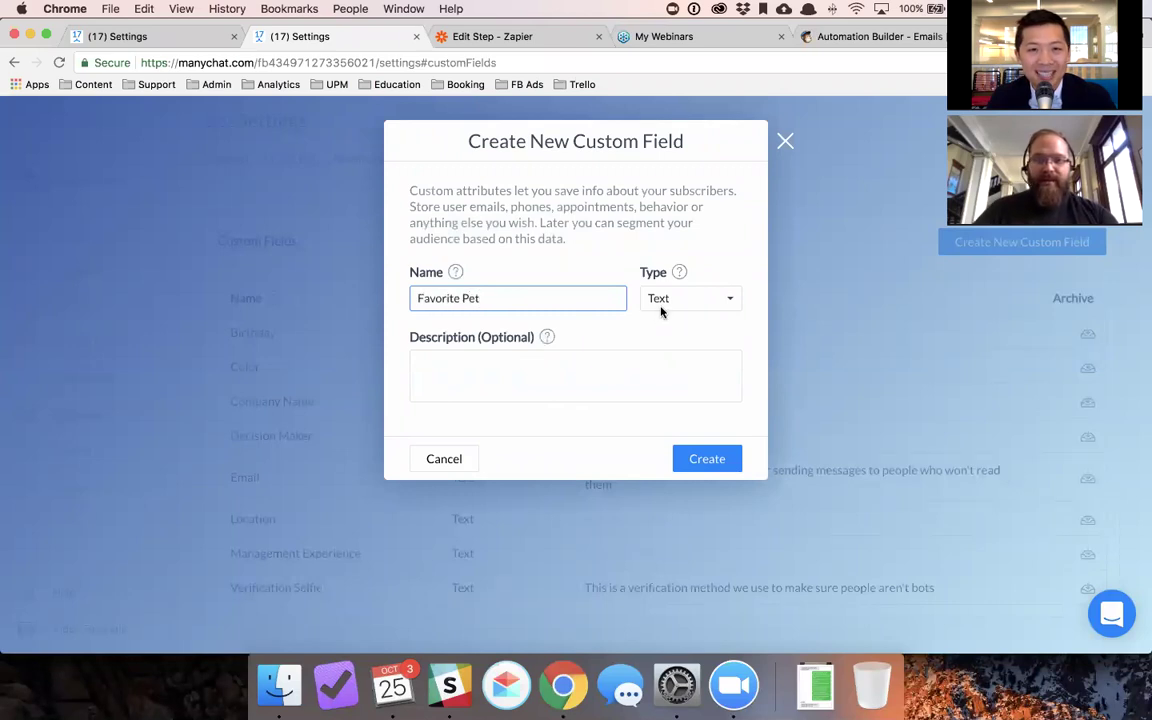
click(661, 309)
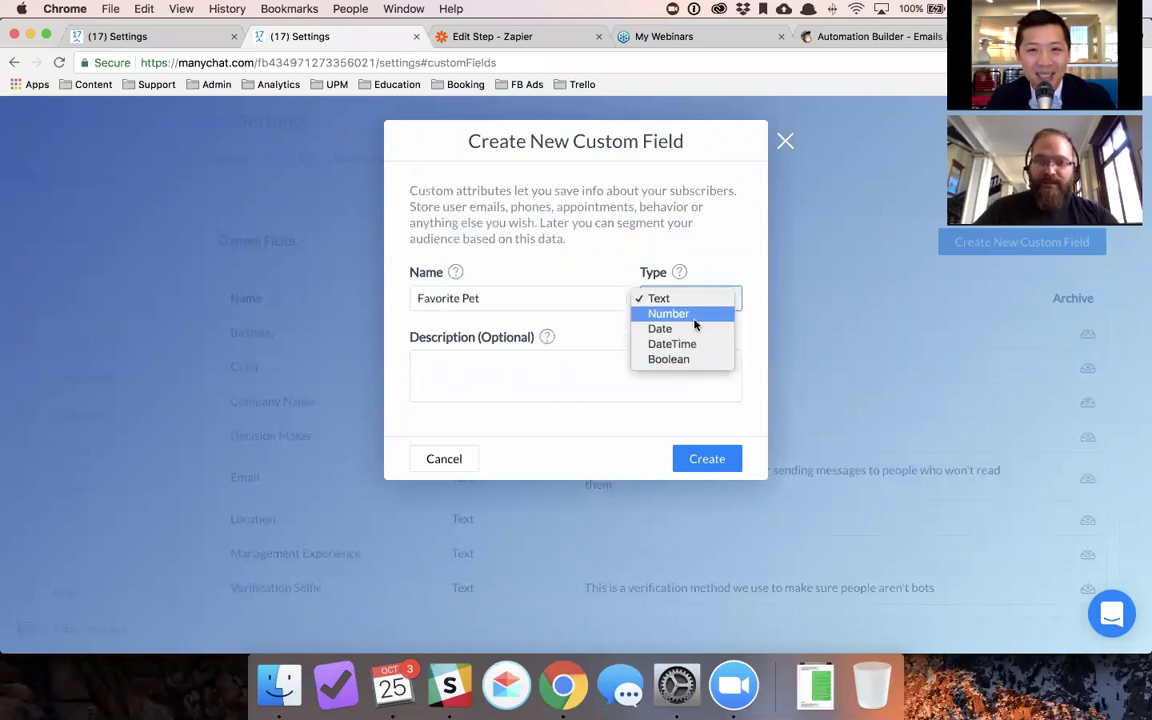
click(565, 378)
click(563, 375)
text(These are your customer)
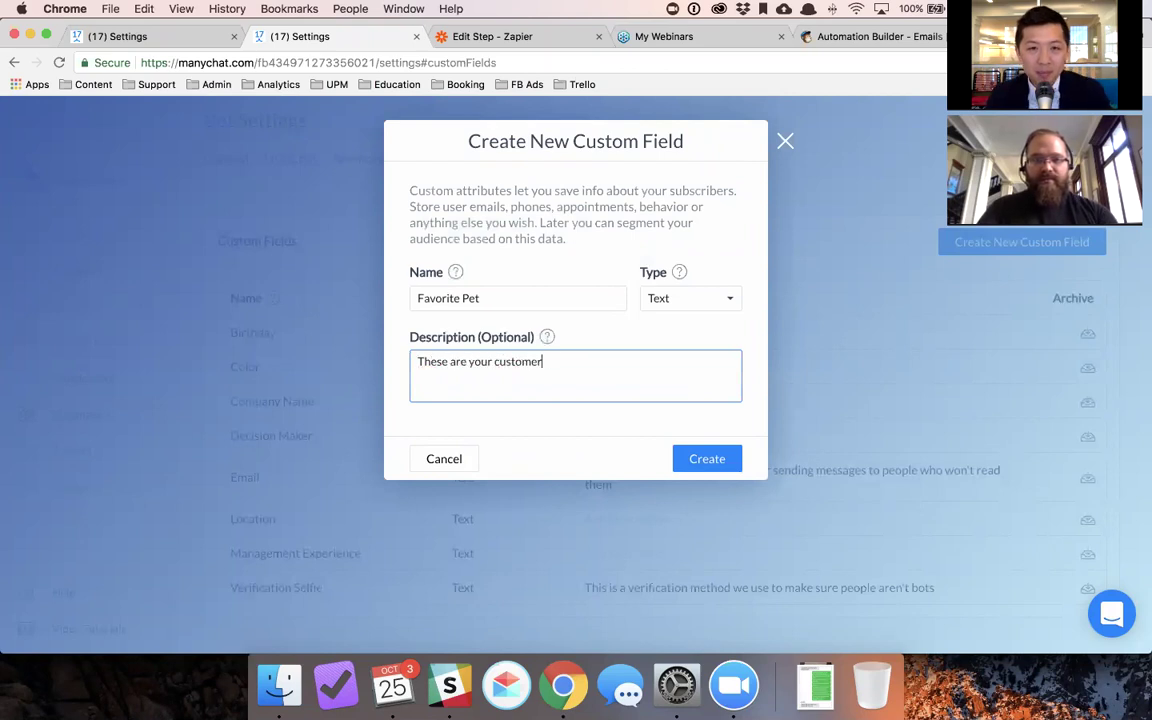
text('s favorite pe)
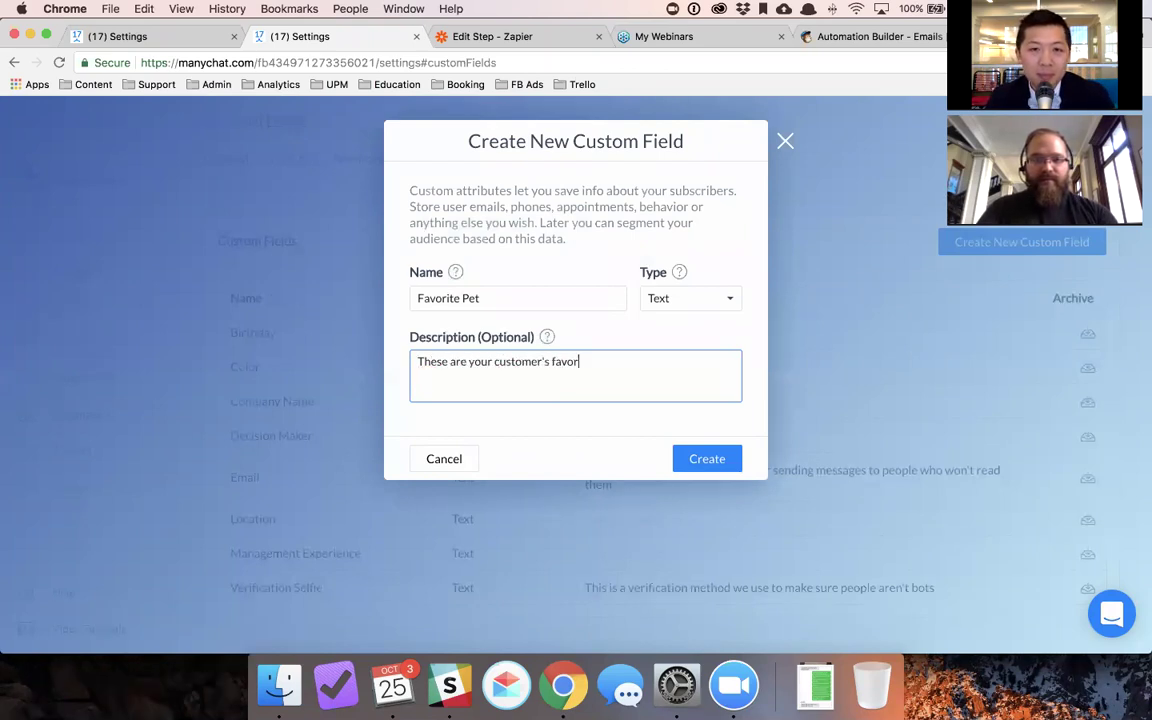
text(ts)
click(722, 457)
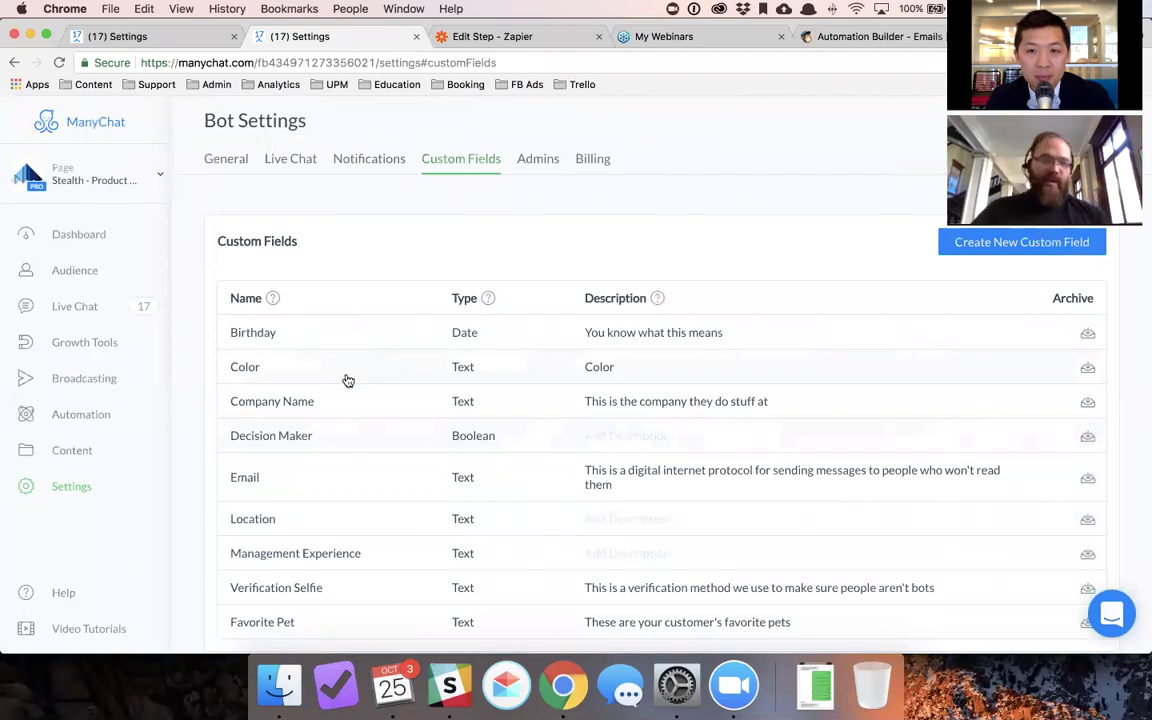
scroll(348, 381, down, 1)
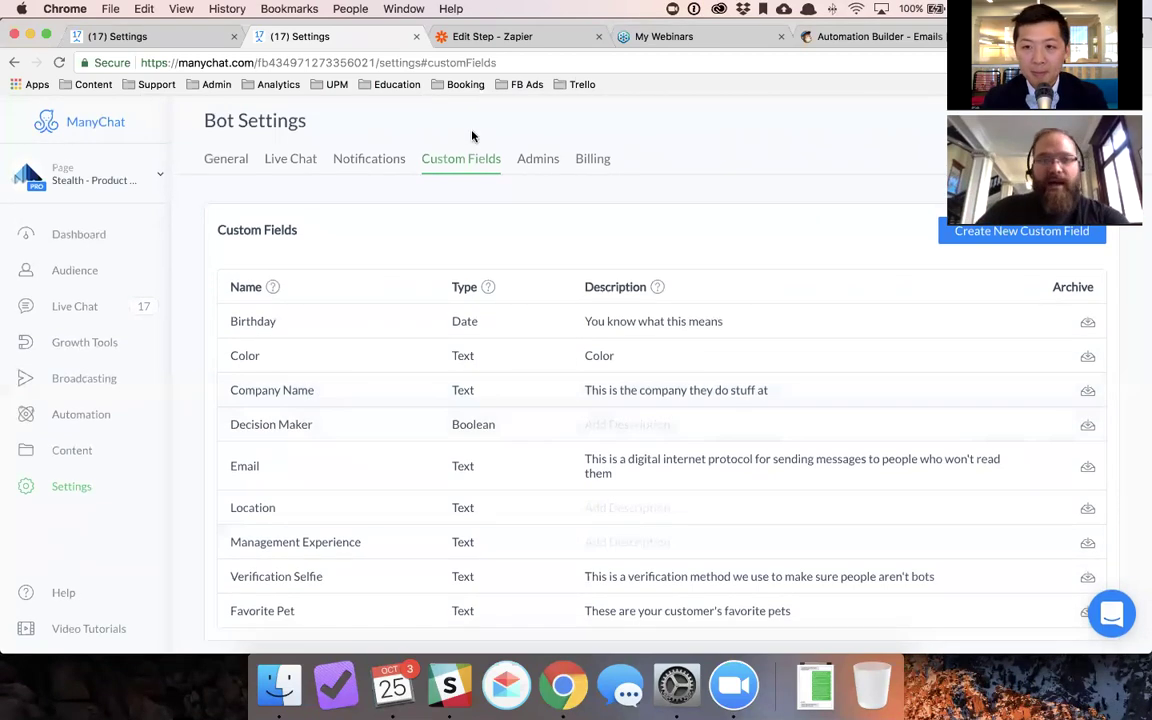
Step: Return to Zapier and accept the New or Updated Custom Field trigger and the ManyChat (1.2.0) Stealth account
click(482, 37)
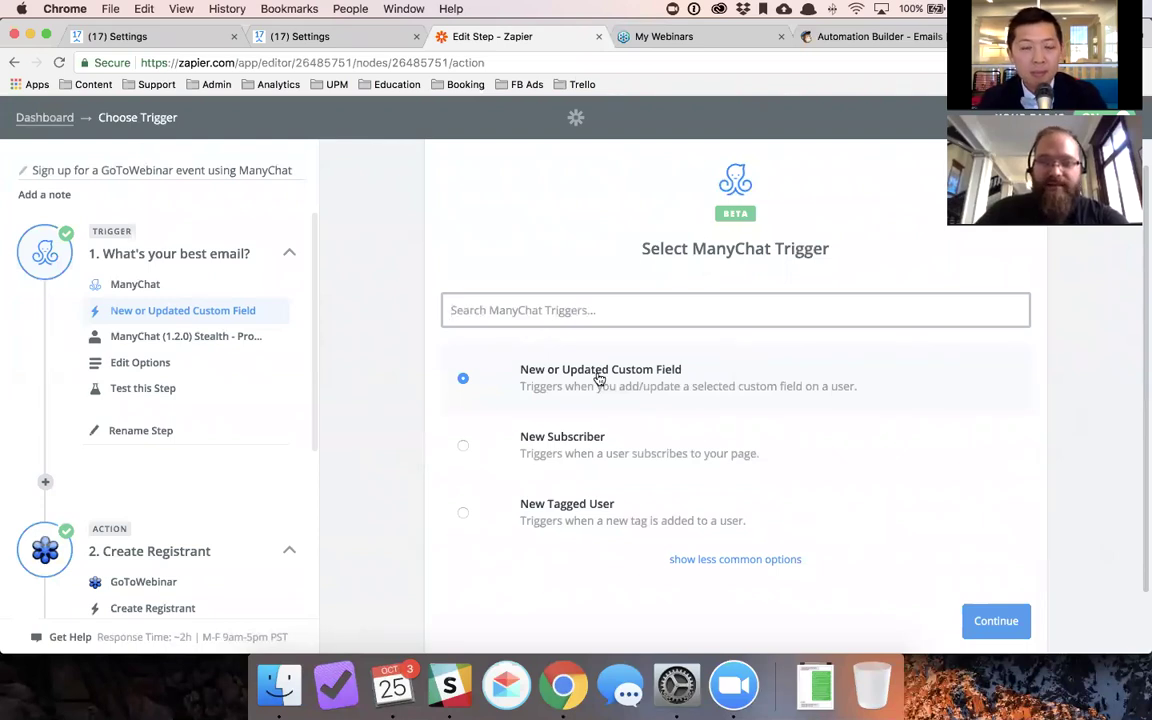
scroll(660, 377, down, 1)
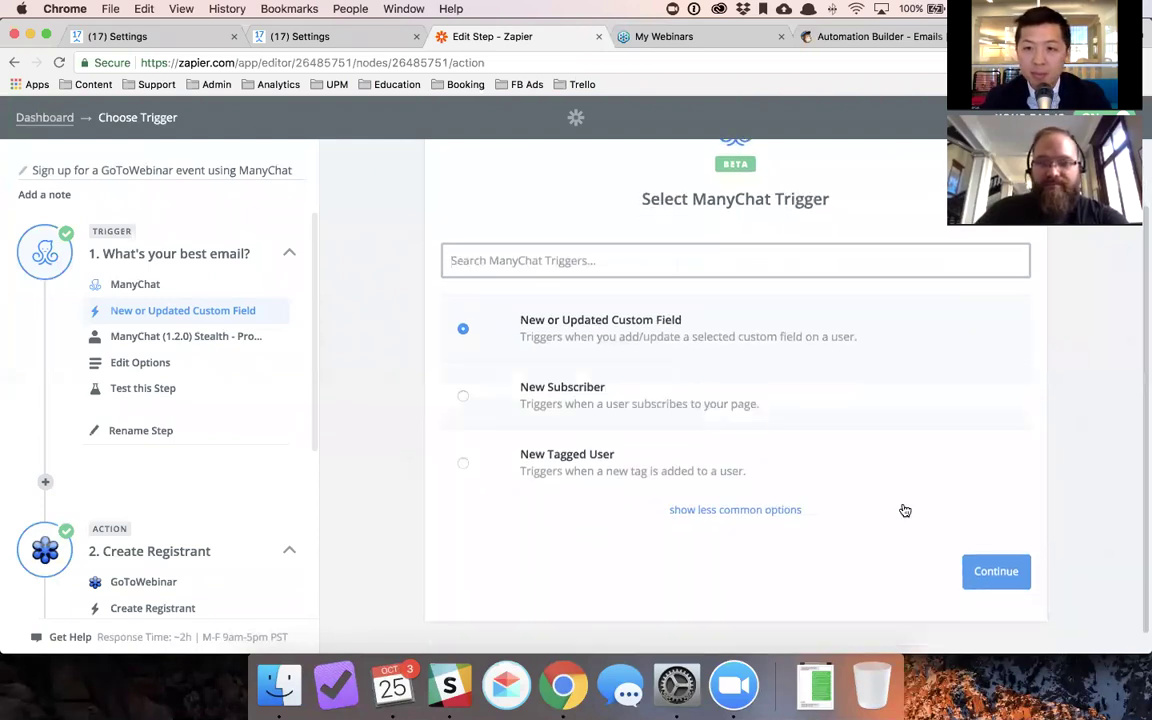
click(991, 571)
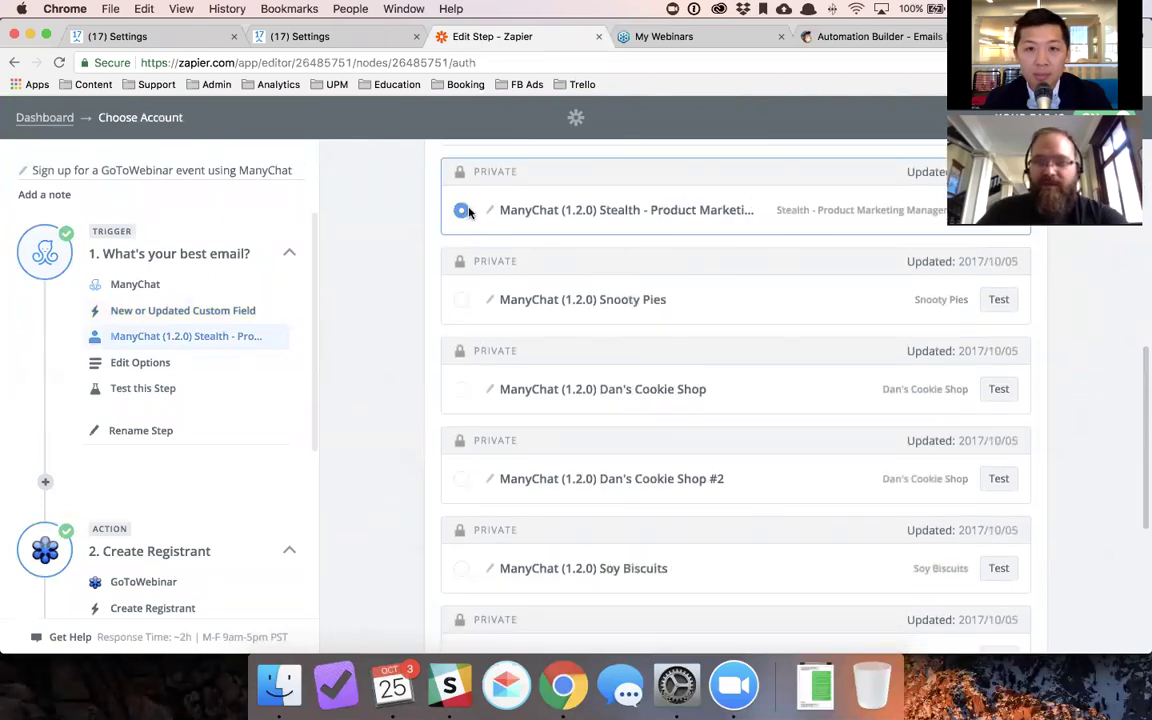
scroll(474, 212, down, 1)
scroll(474, 212, down, 5)
click(1008, 552)
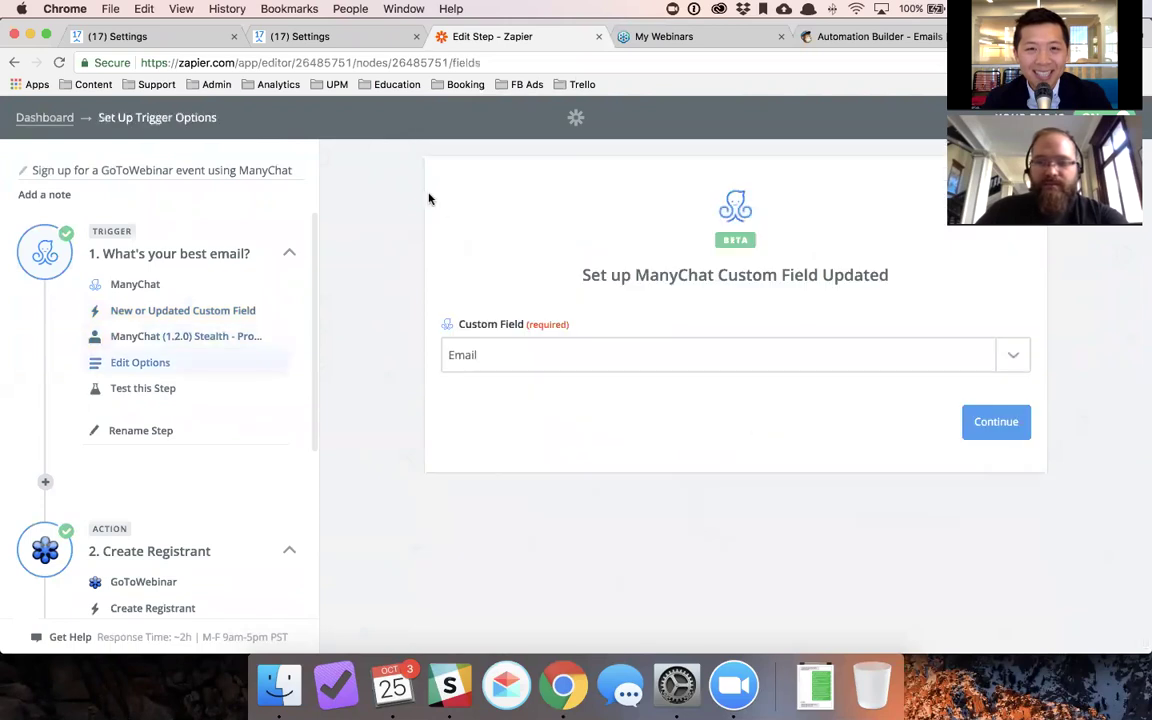
Step: Choose Email as the trigger's custom field and continue to the ManyChat test
click(578, 360)
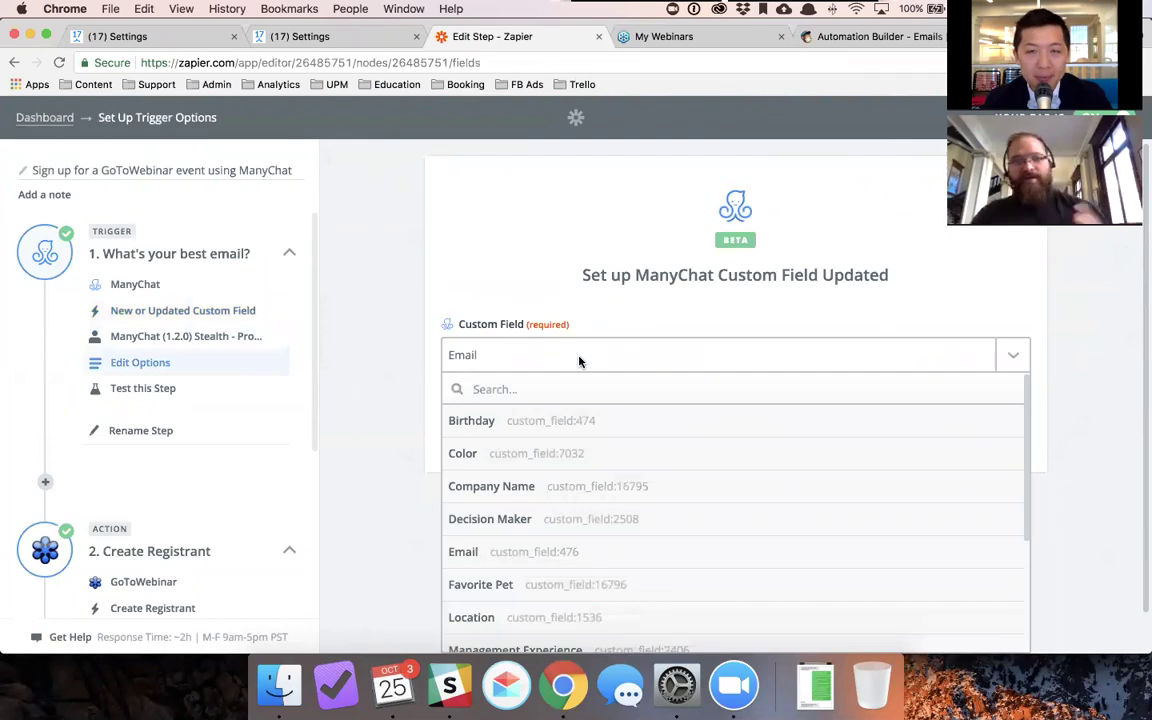
scroll(617, 452, down, 3)
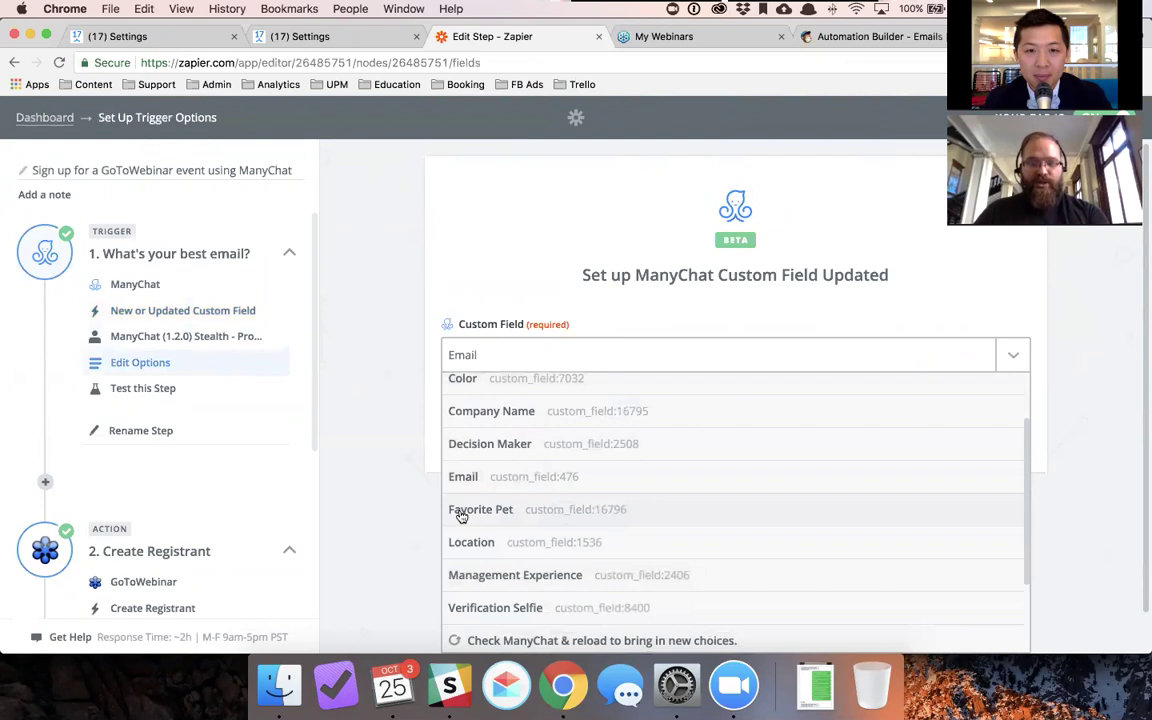
scroll(491, 515, up, 2)
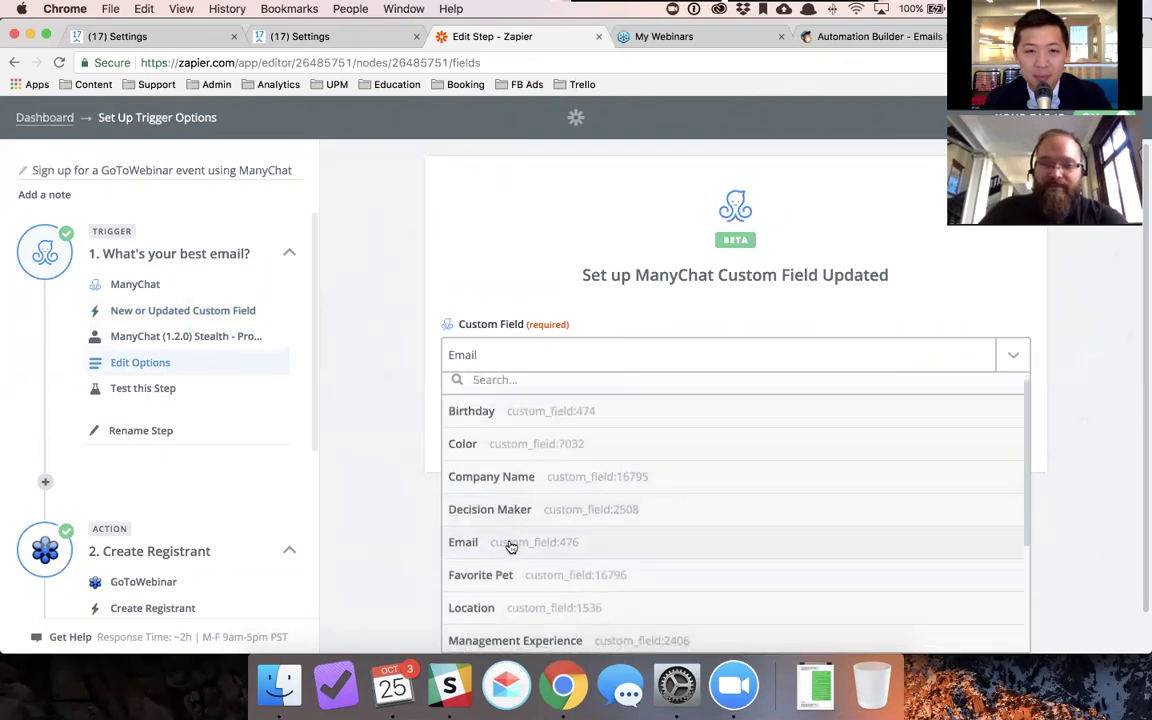
click(511, 546)
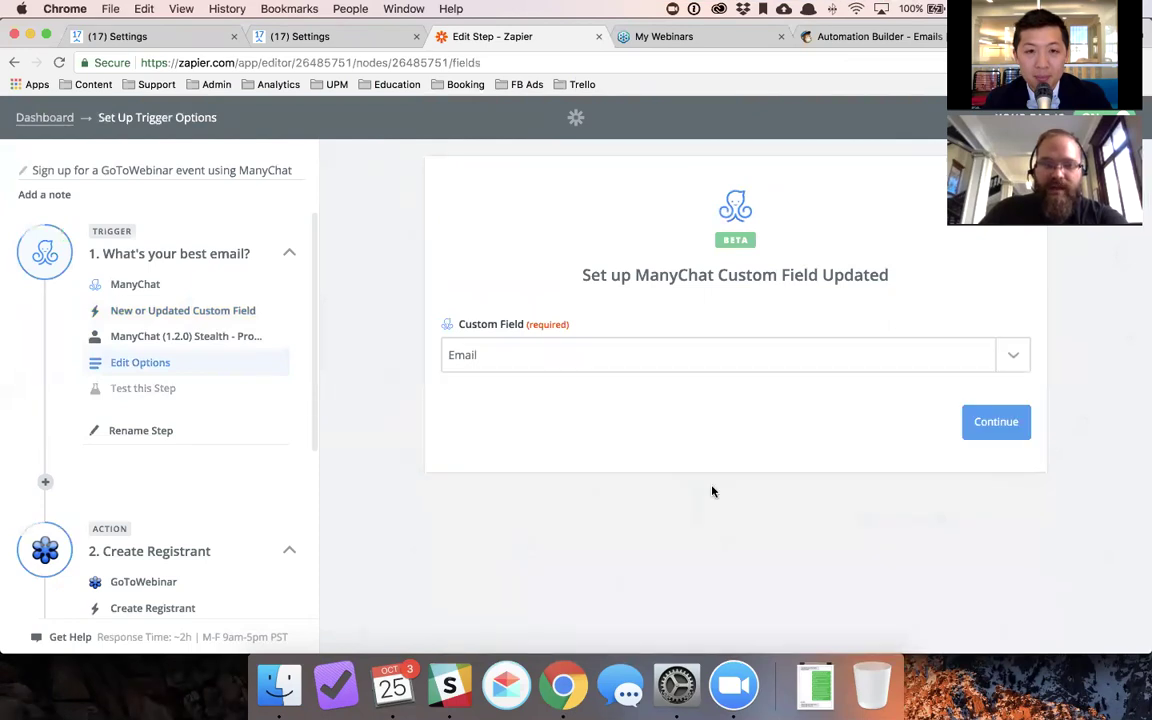
click(997, 428)
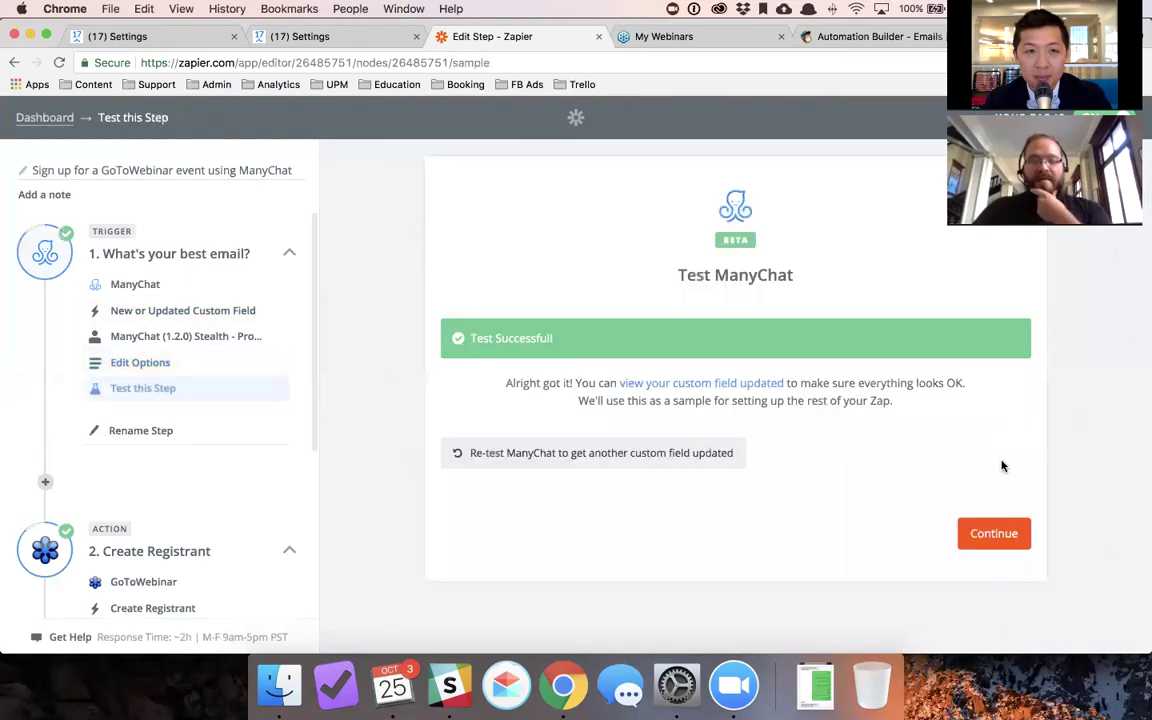
Step: Continue past the ManyChat trigger test, and accept GoToWebinar, Create Registrant and the GoToWebinar account for the action step
click(994, 533)
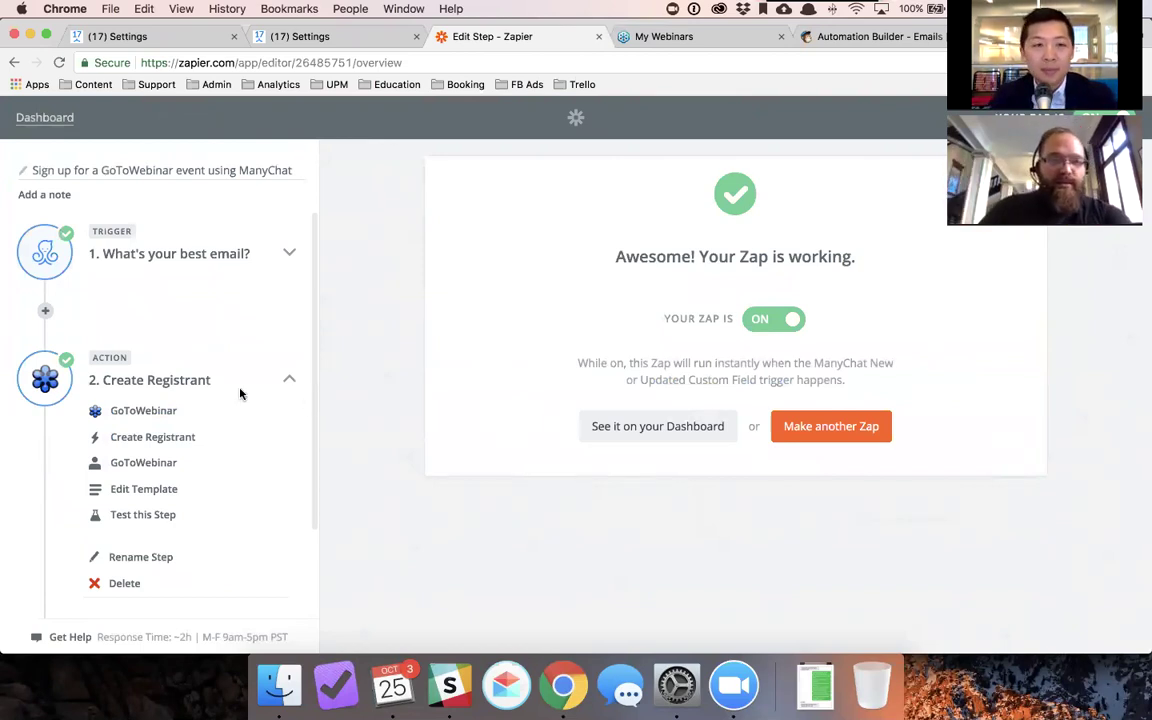
click(165, 389)
click(165, 389)
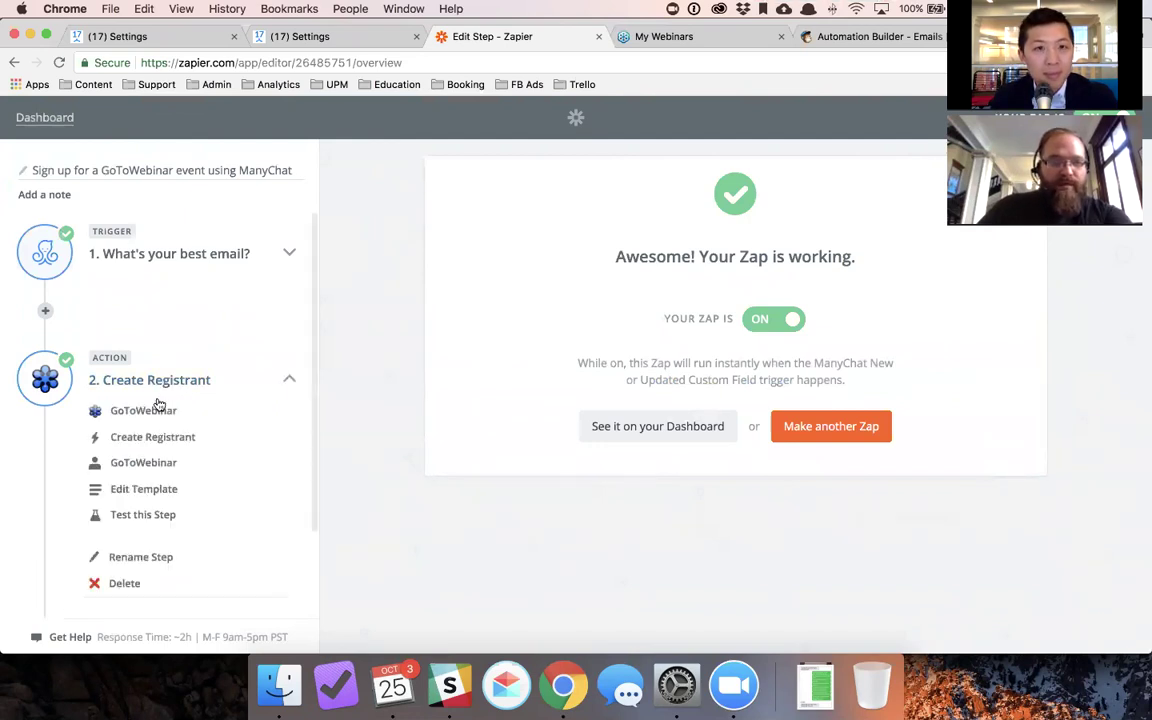
click(155, 412)
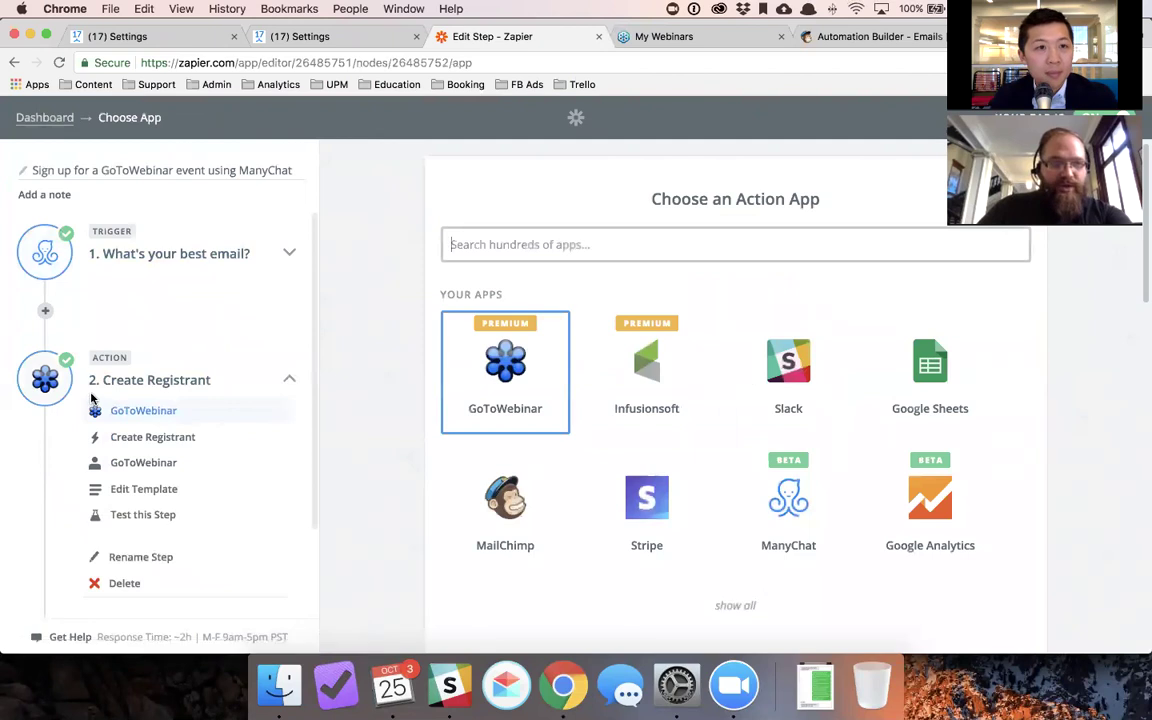
click(525, 372)
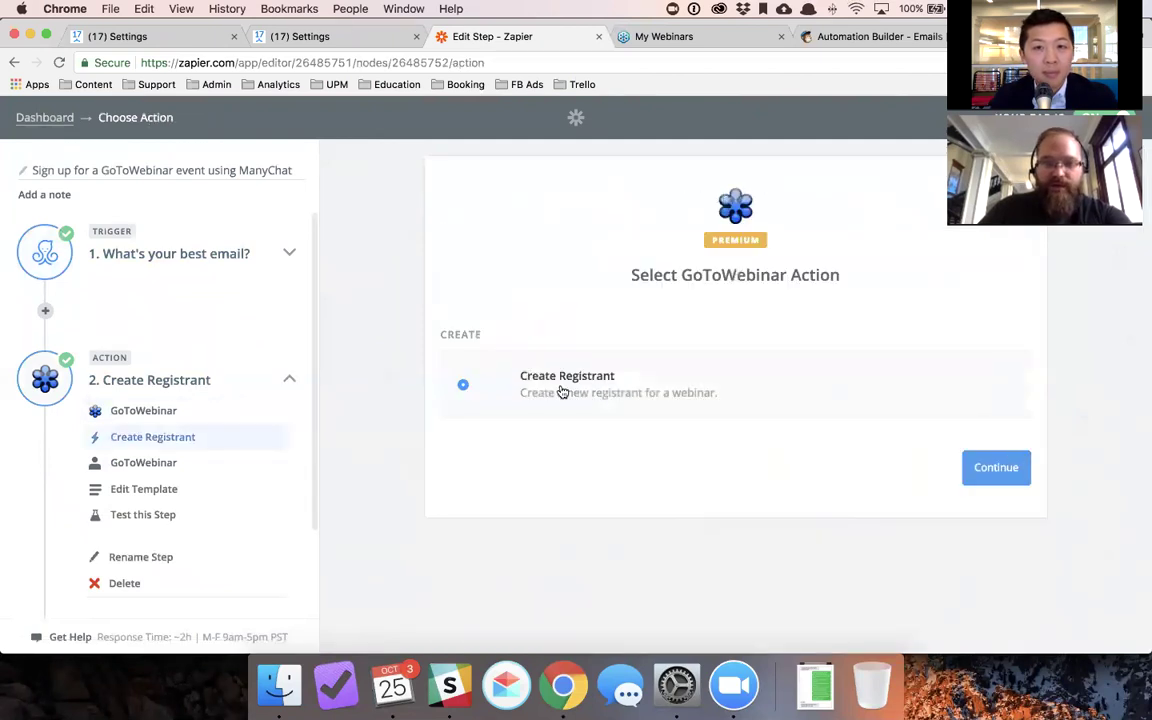
click(1000, 465)
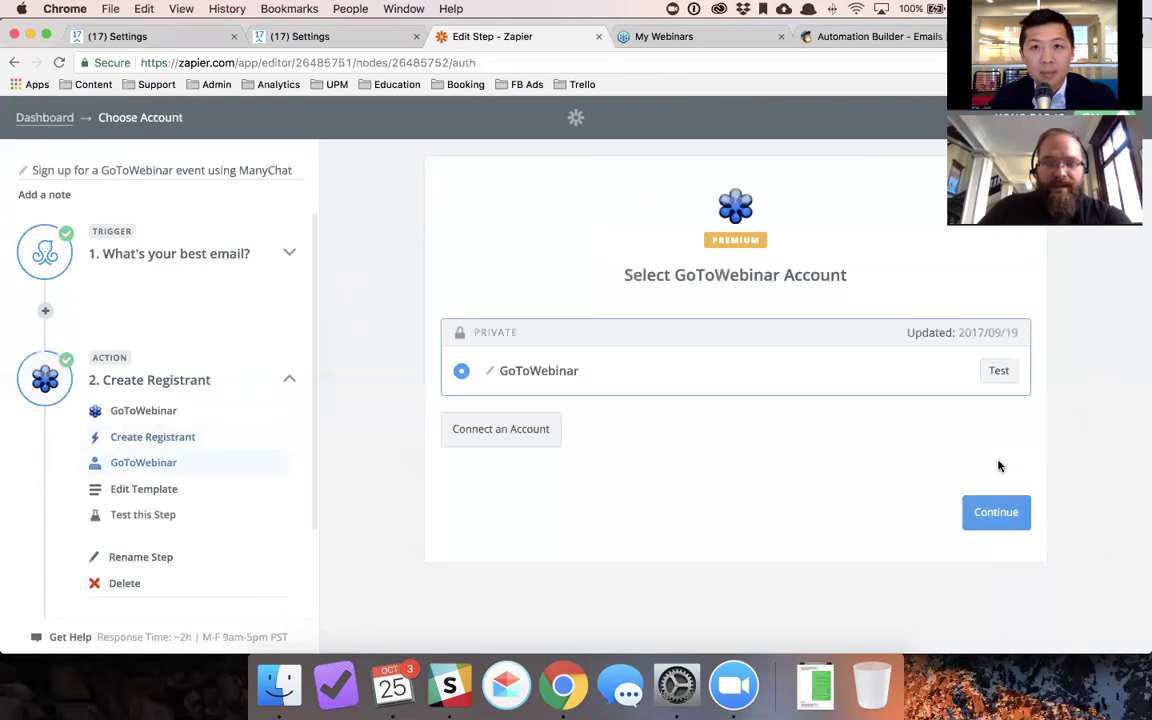
click(1001, 516)
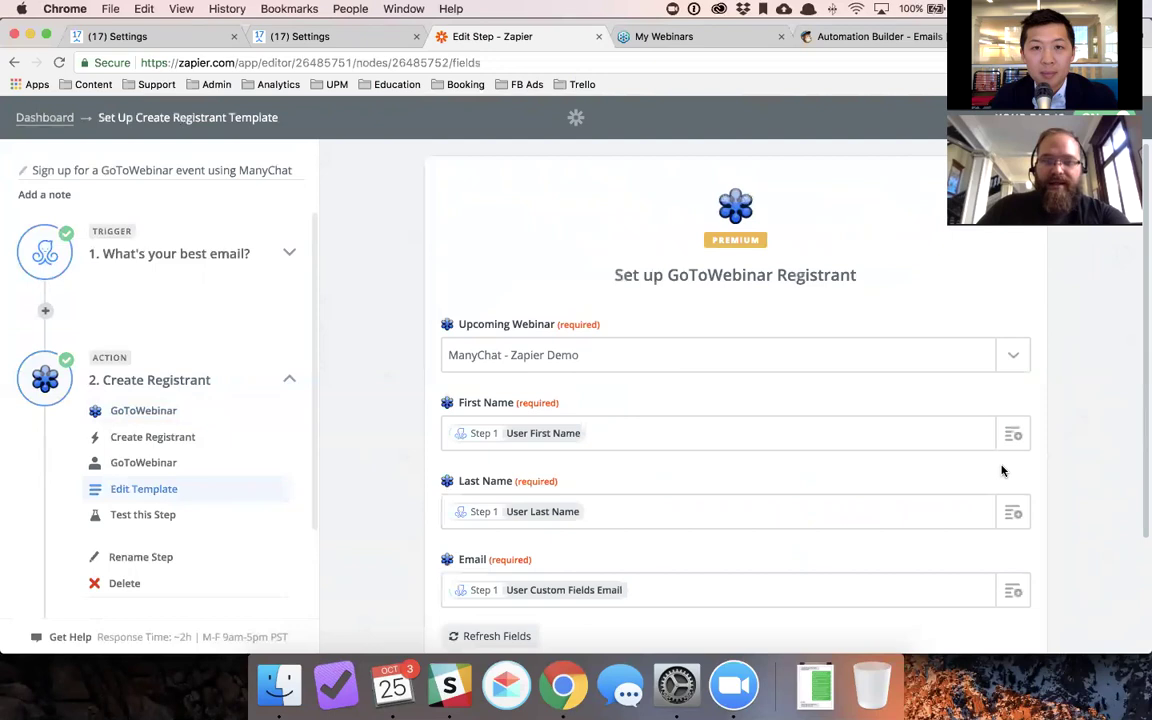
Step: Review the ManyChat data choices for the registrant's First Name, Last Name and Email, and continue through the GoToWebinar test
scroll(1016, 448, down, 1)
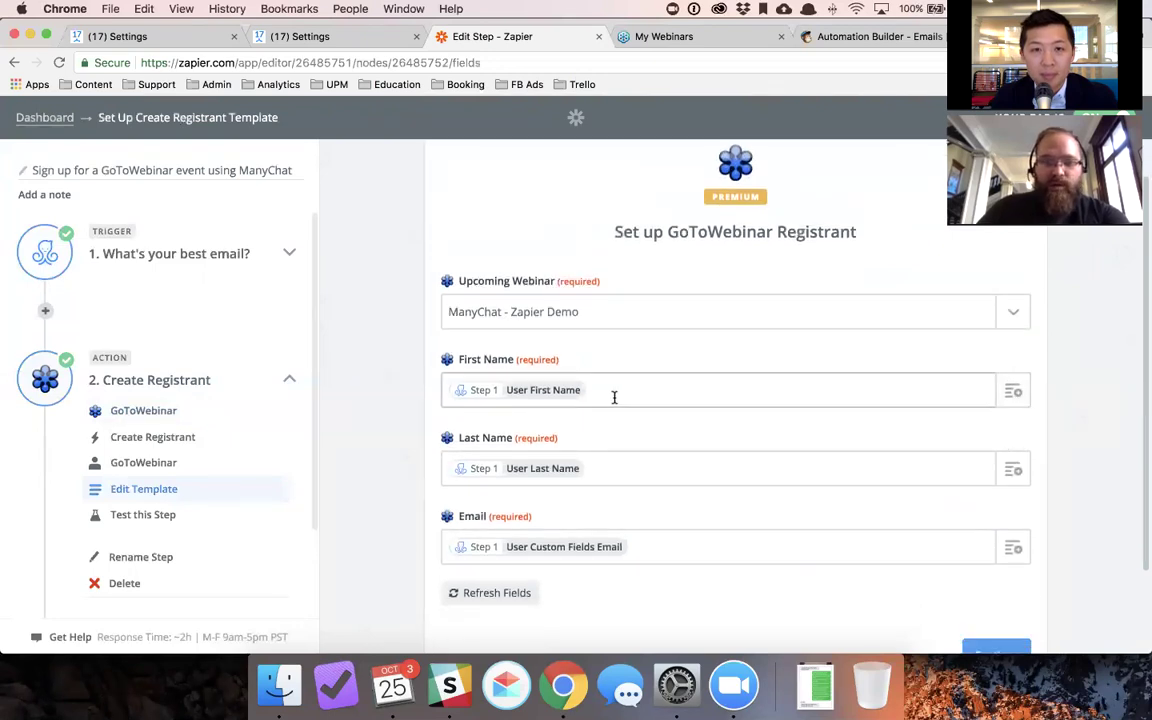
click(1010, 398)
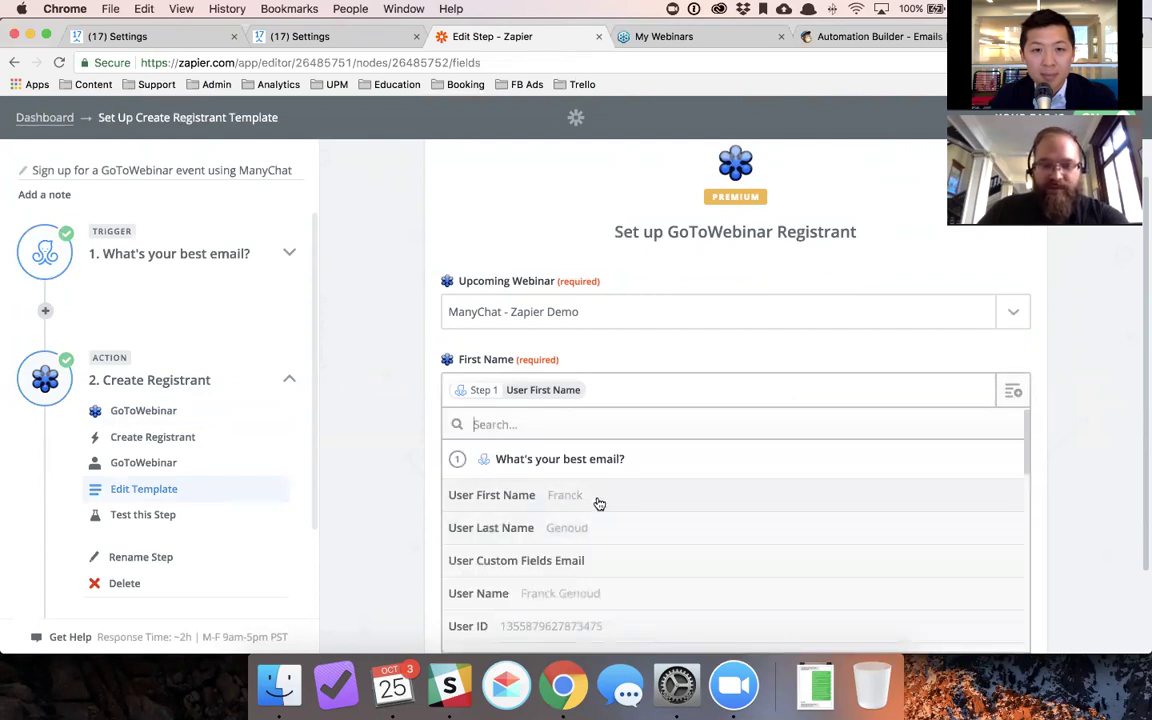
click(623, 395)
click(1098, 399)
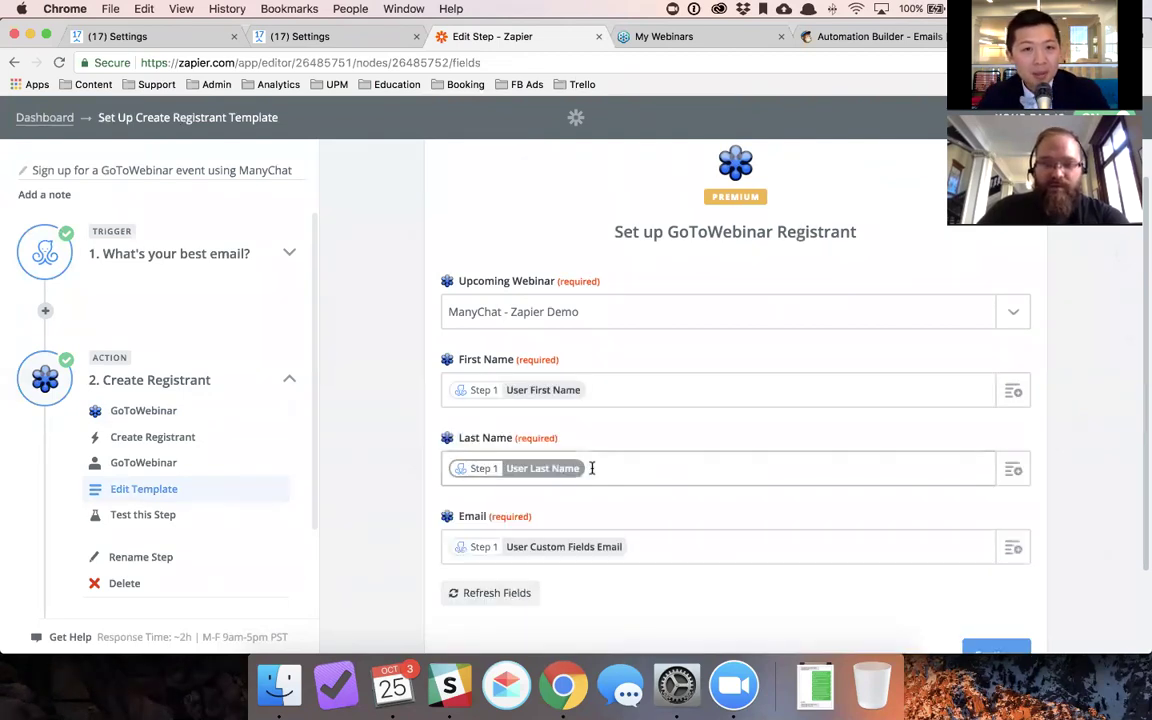
click(1013, 470)
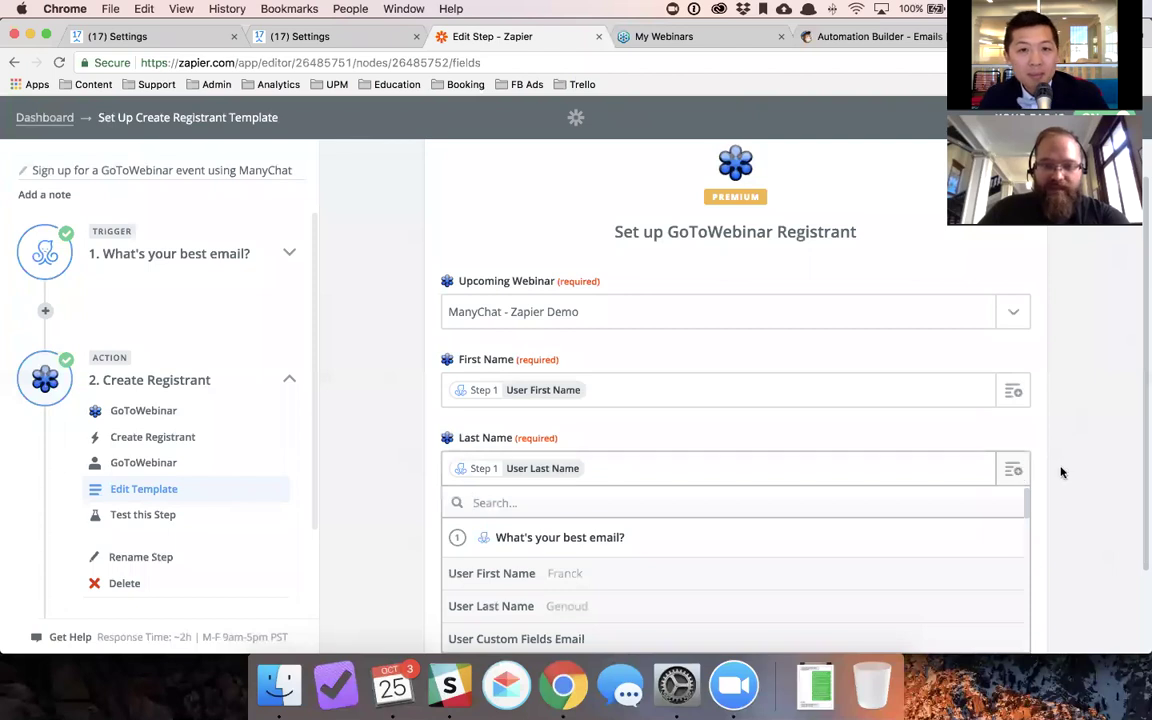
click(1095, 505)
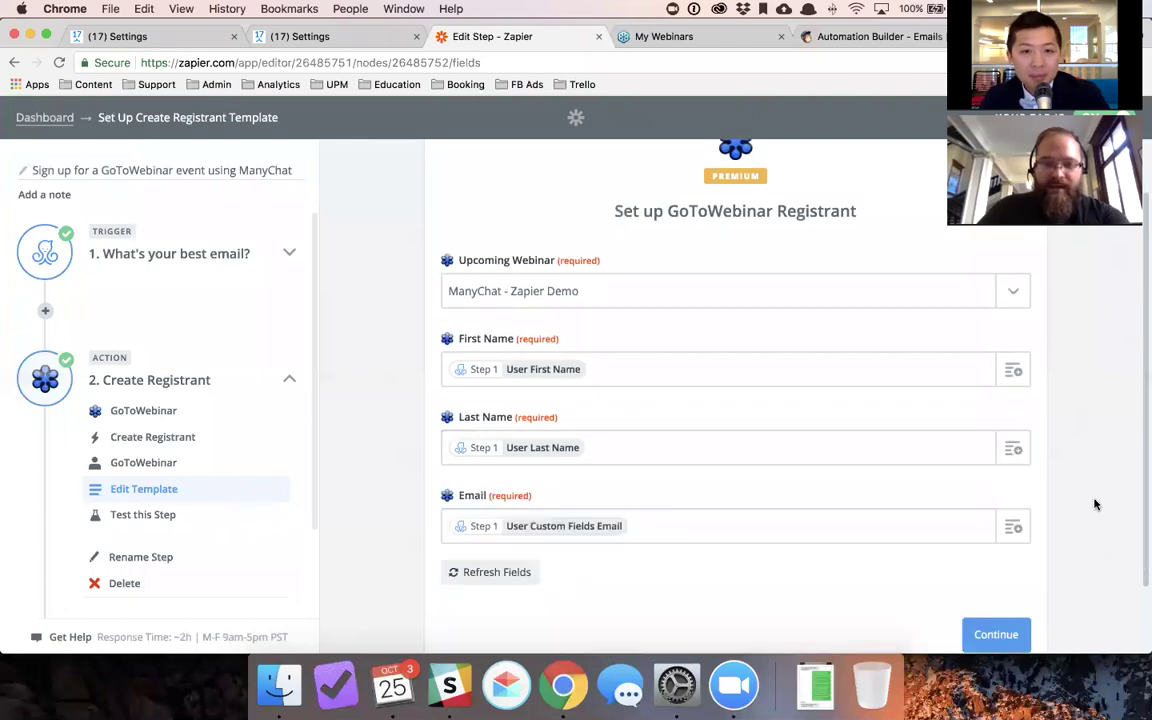
click(1010, 490)
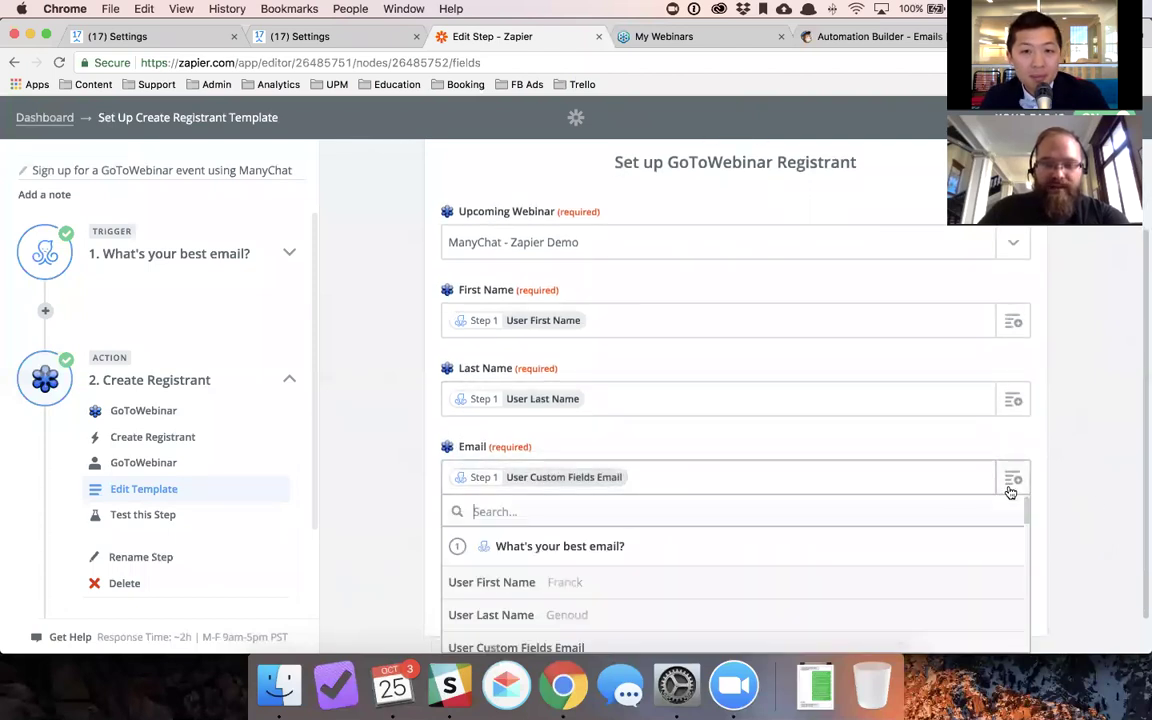
scroll(885, 500, down, 2)
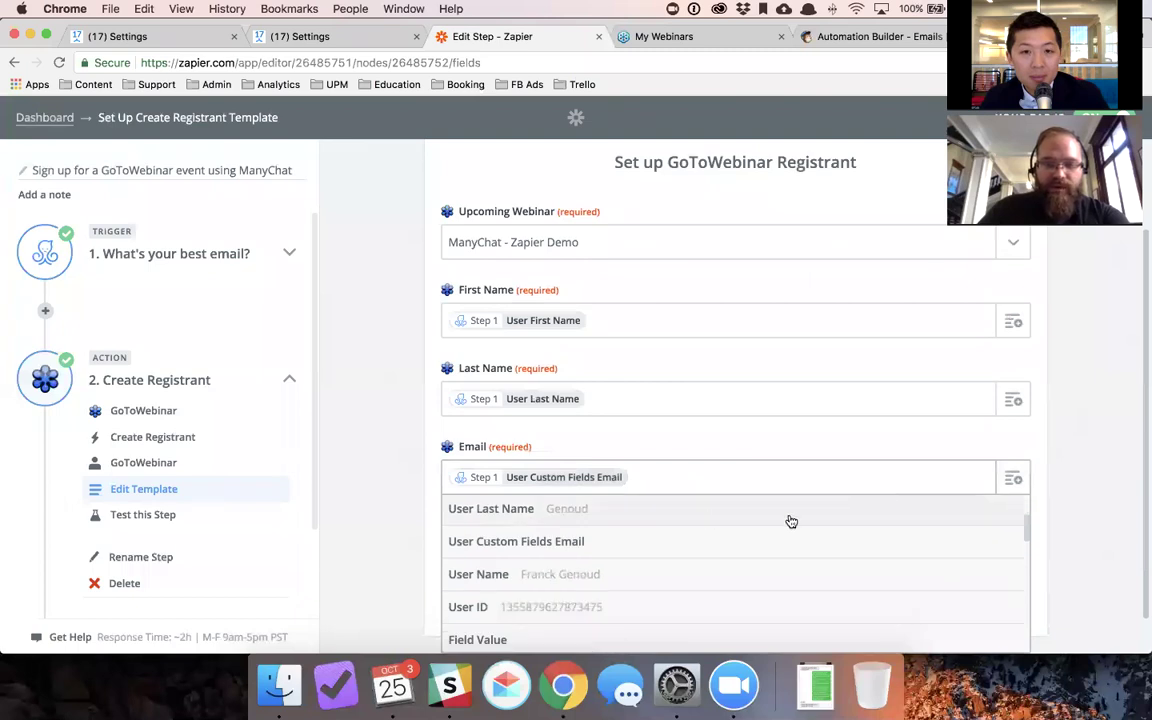
click(1097, 505)
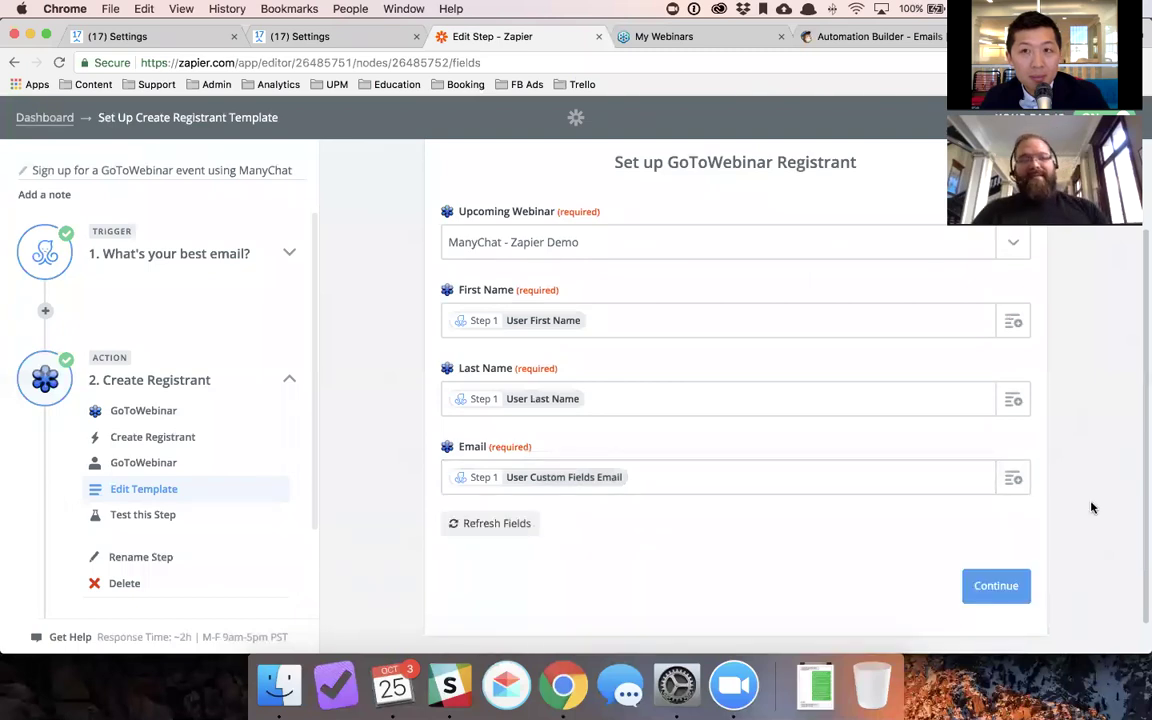
click(996, 586)
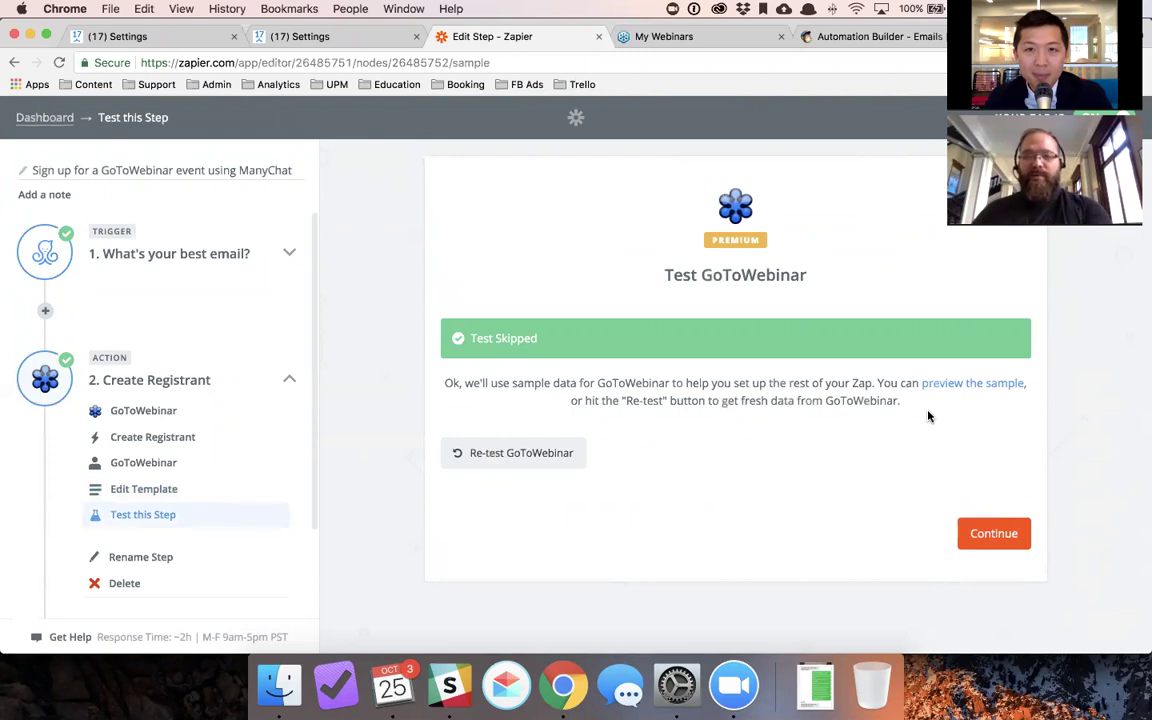
click(993, 534)
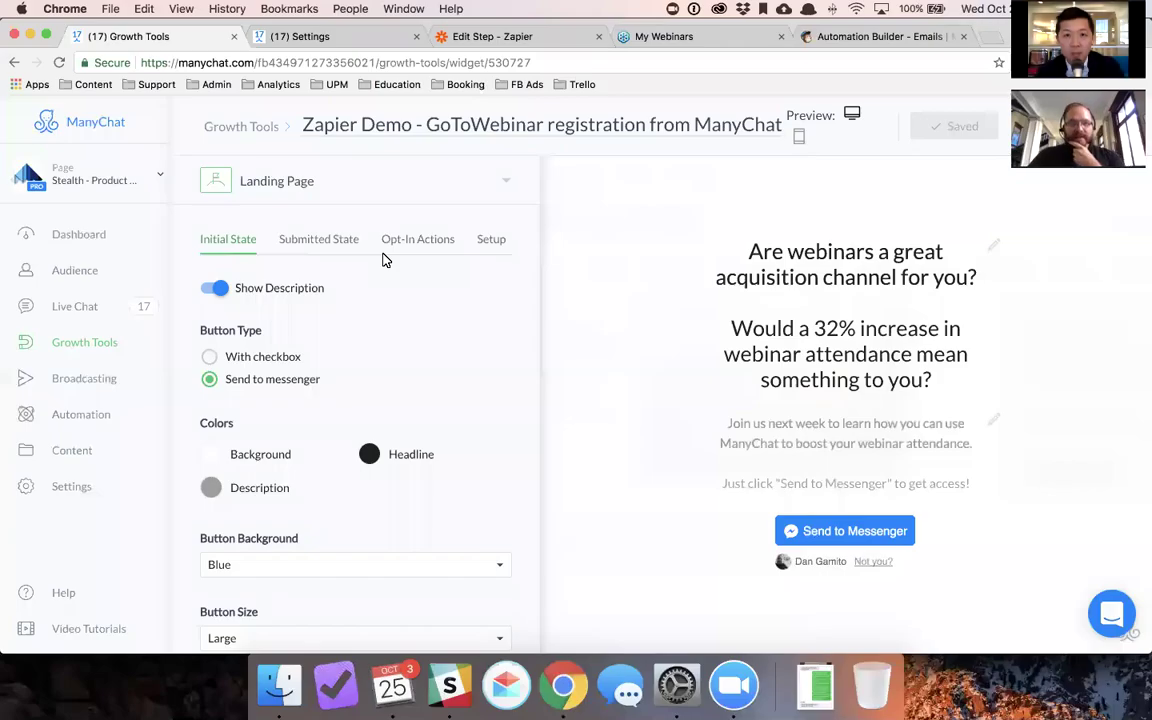
Step: In ManyChat's Zapier Demo landing page growth tool, copy the landing page URL and open the opt-in message for editing
click(489, 240)
click(281, 344)
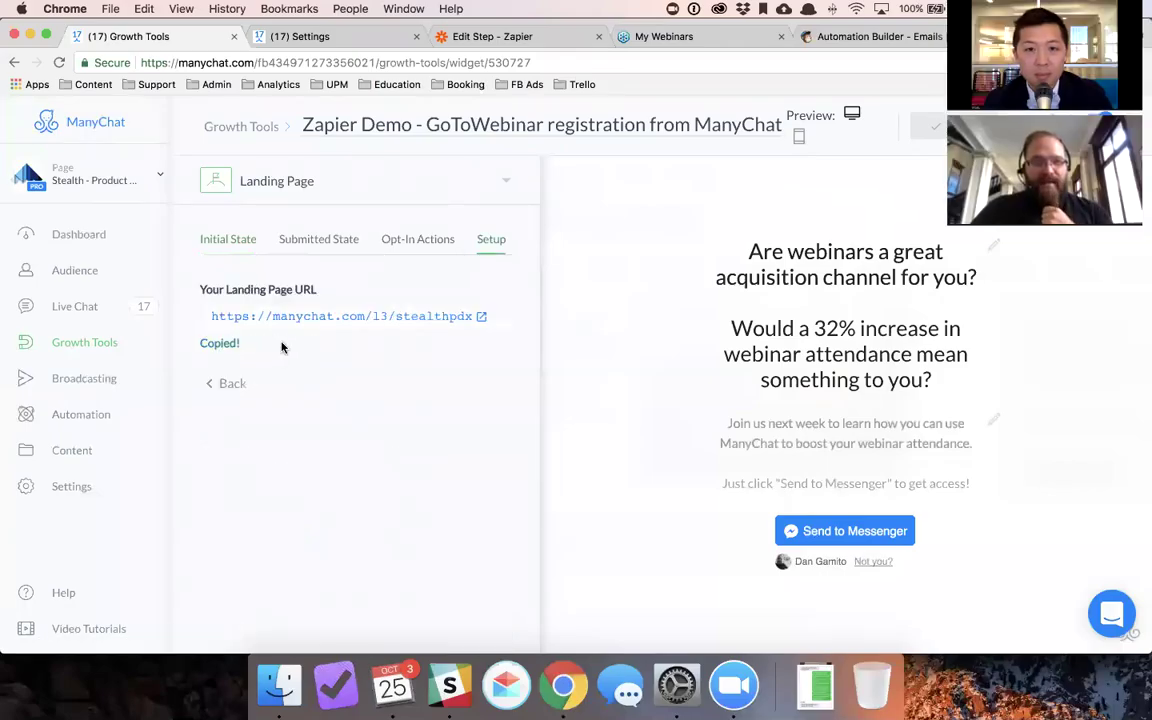
click(254, 244)
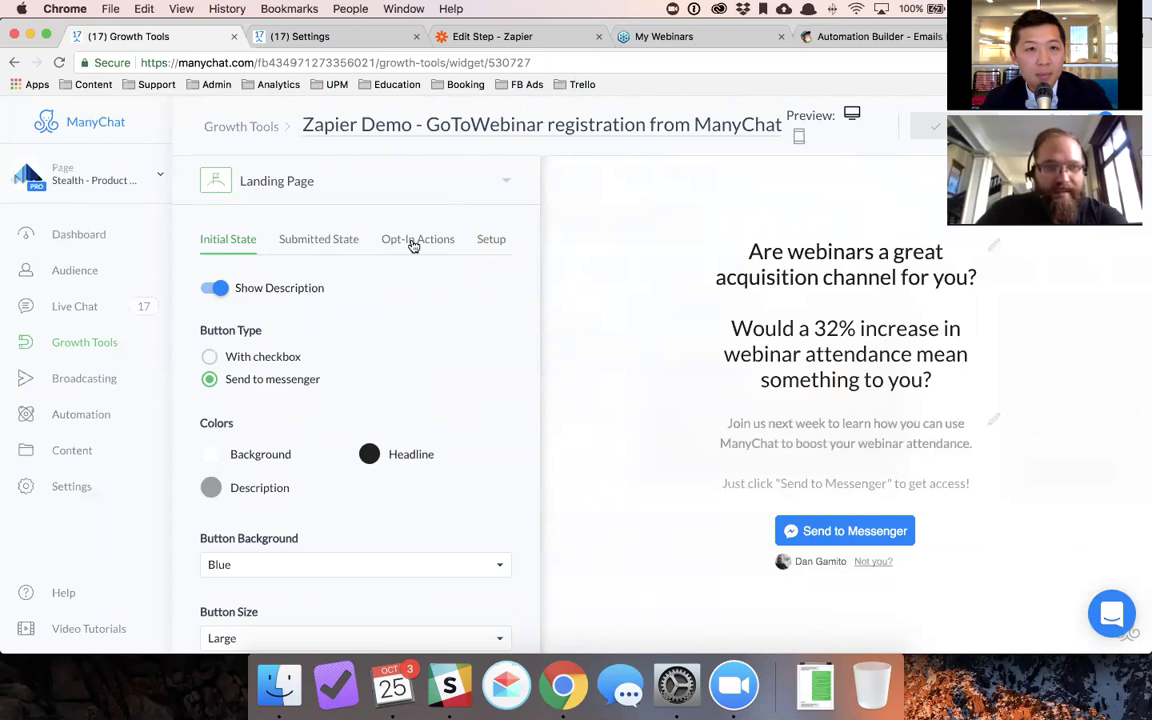
click(430, 244)
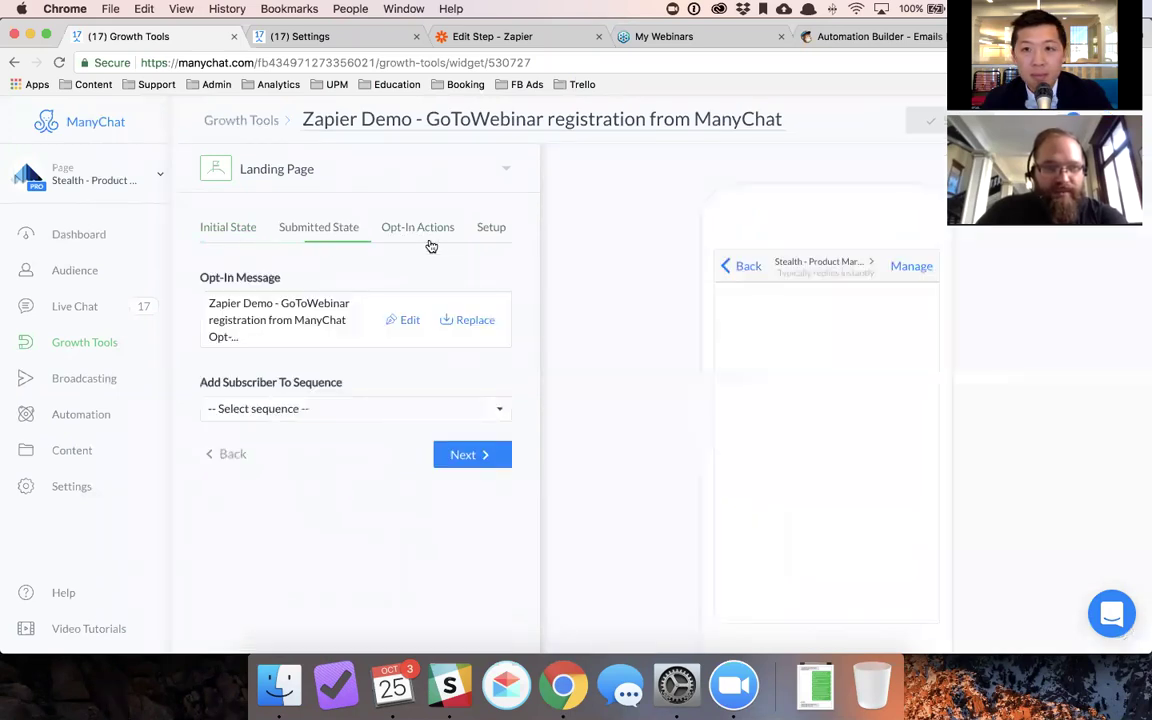
click(410, 327)
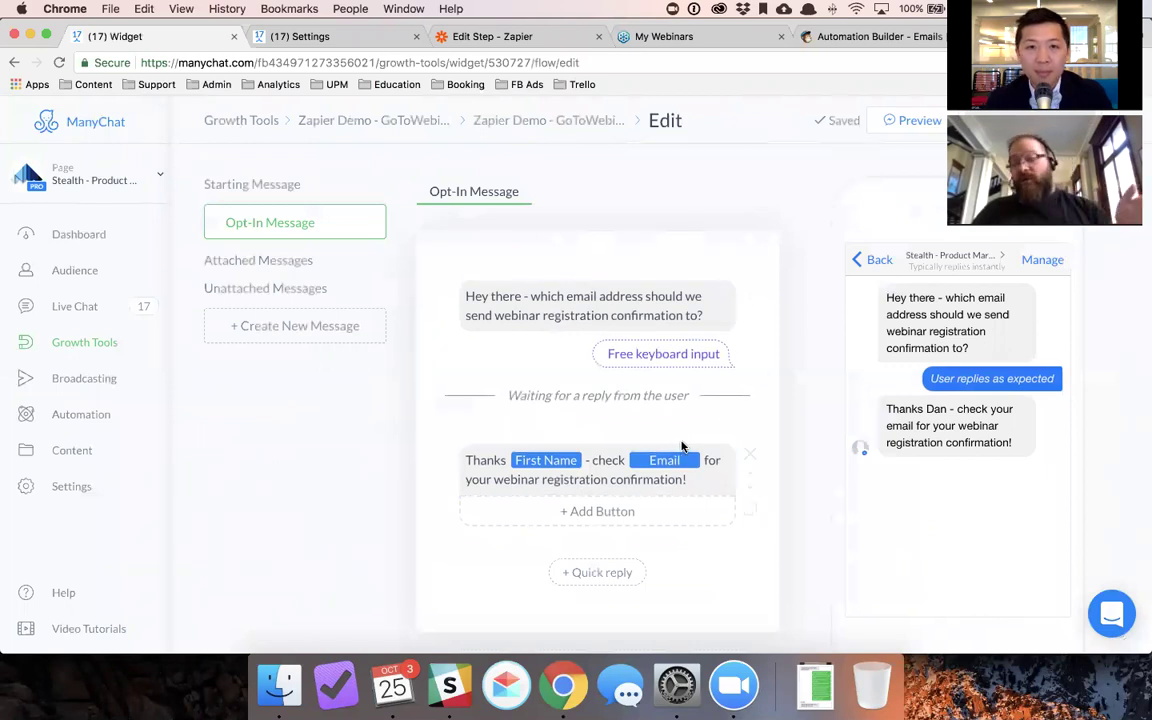
Step: Try a User Input block with the Email reply type below the thank-you message, view its custom field choices, and delete it
scroll(681, 414, down, 1)
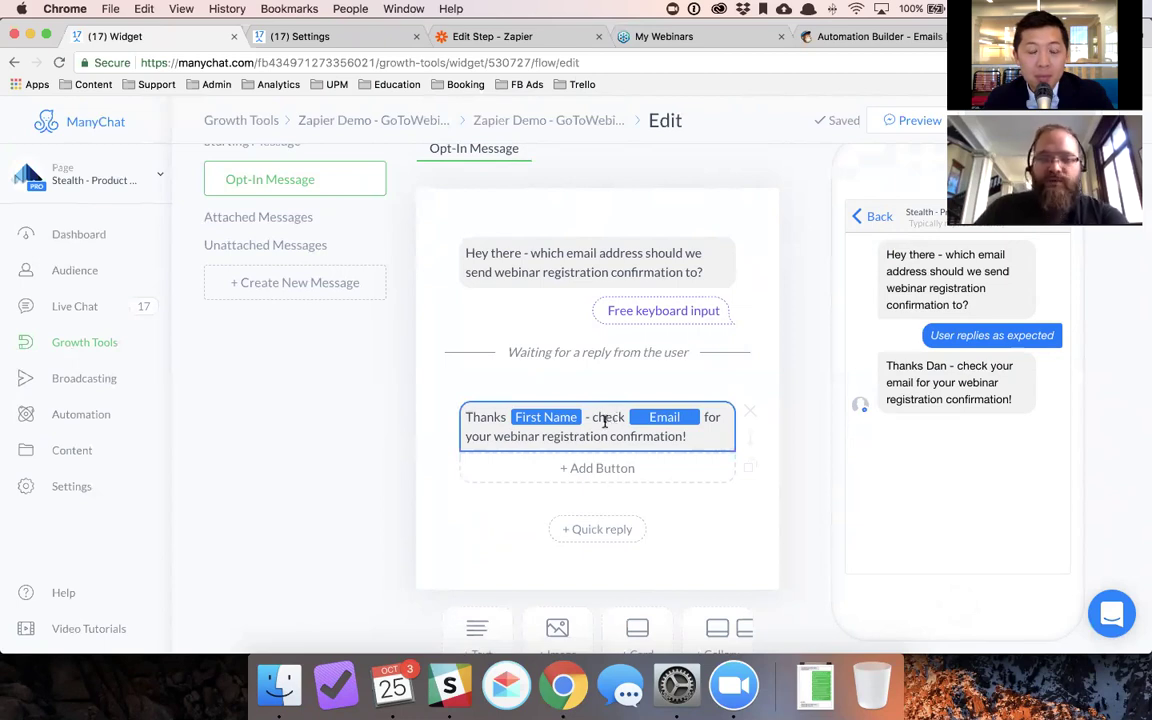
scroll(609, 419, down, 3)
scroll(609, 426, down, 1)
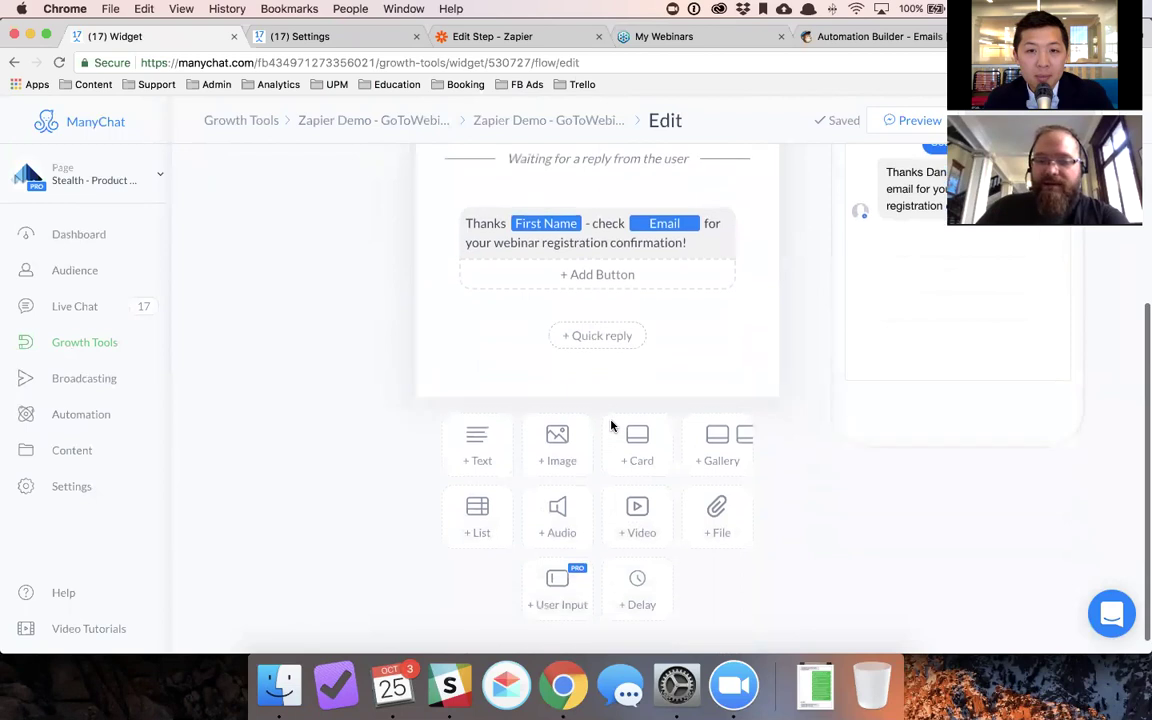
click(576, 578)
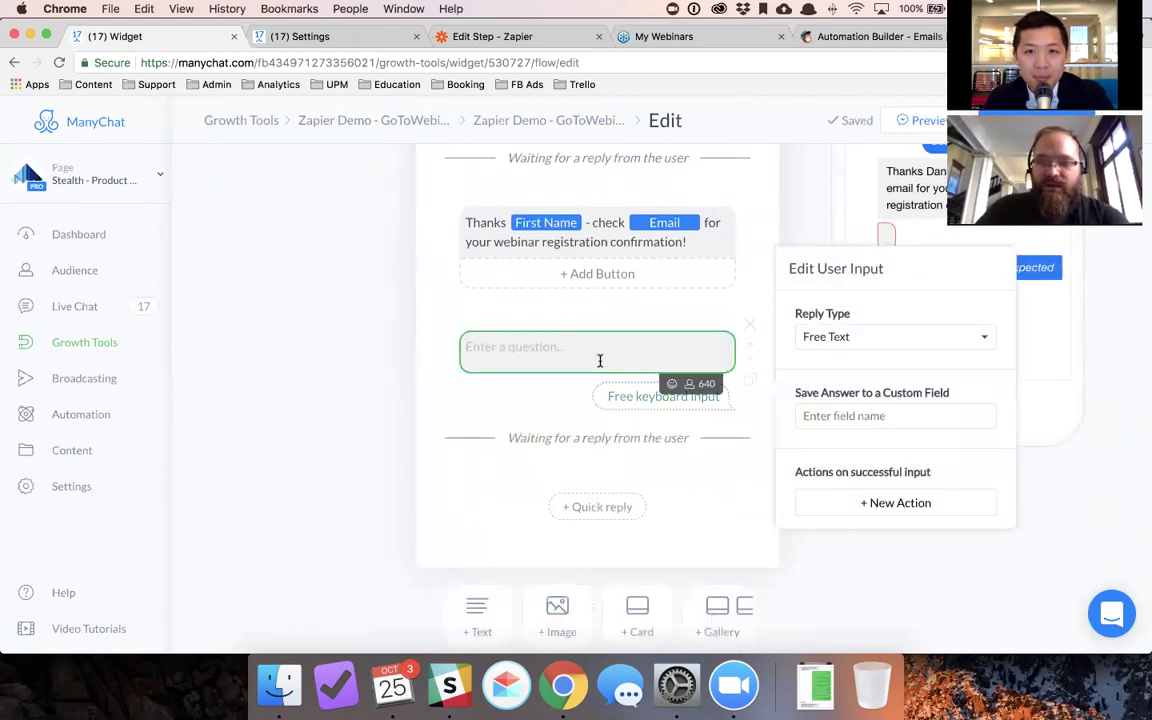
click(842, 339)
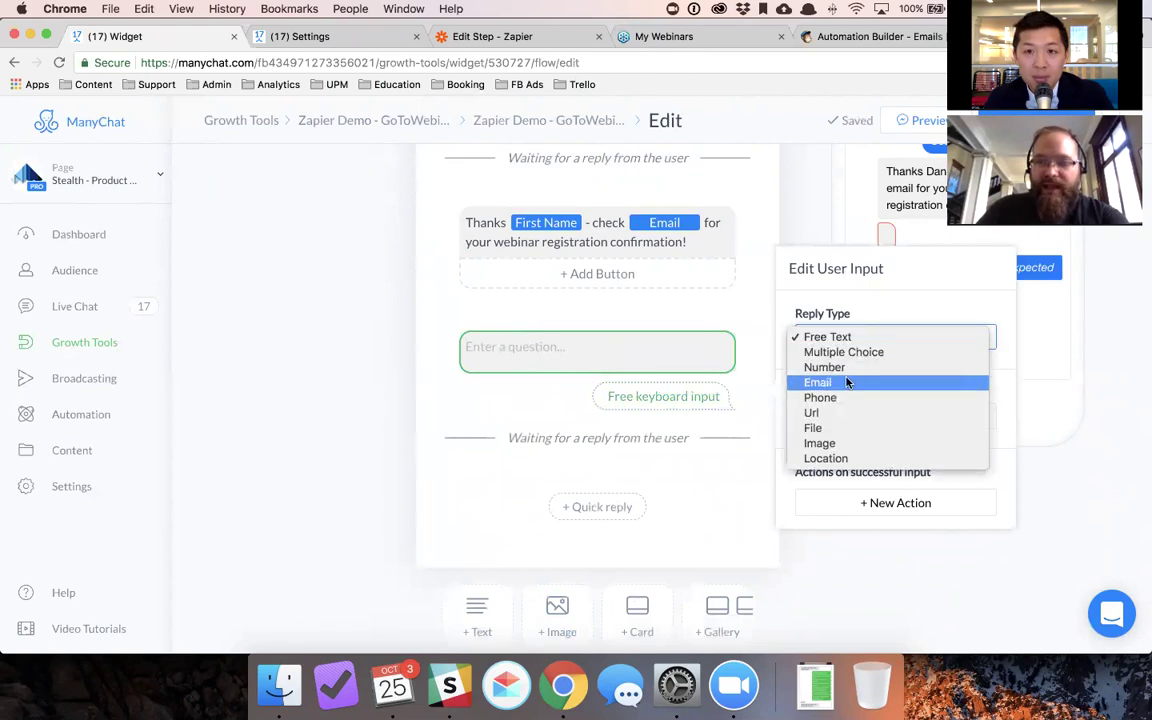
click(848, 382)
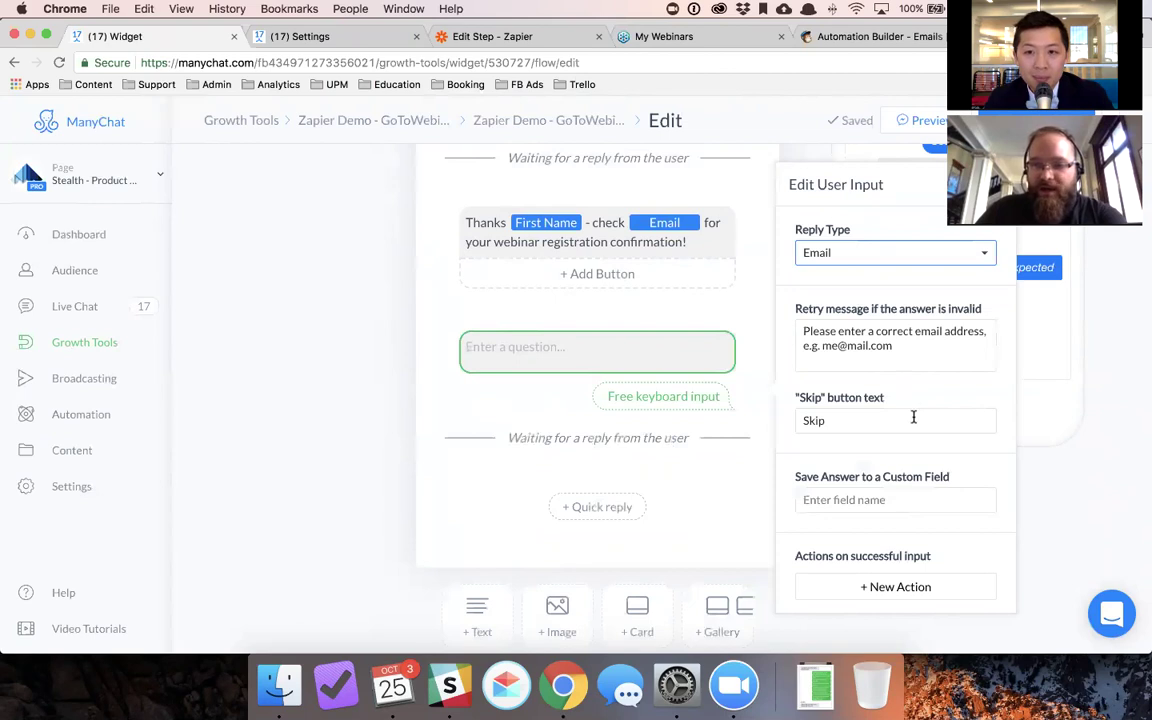
click(921, 502)
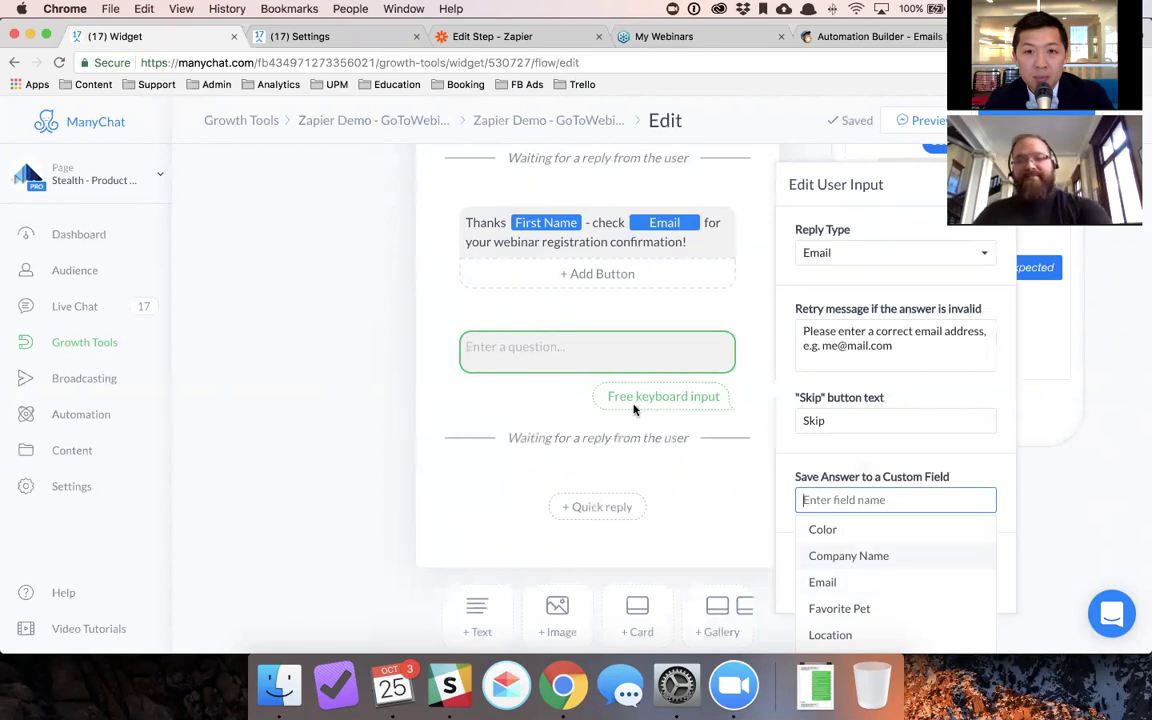
click(688, 455)
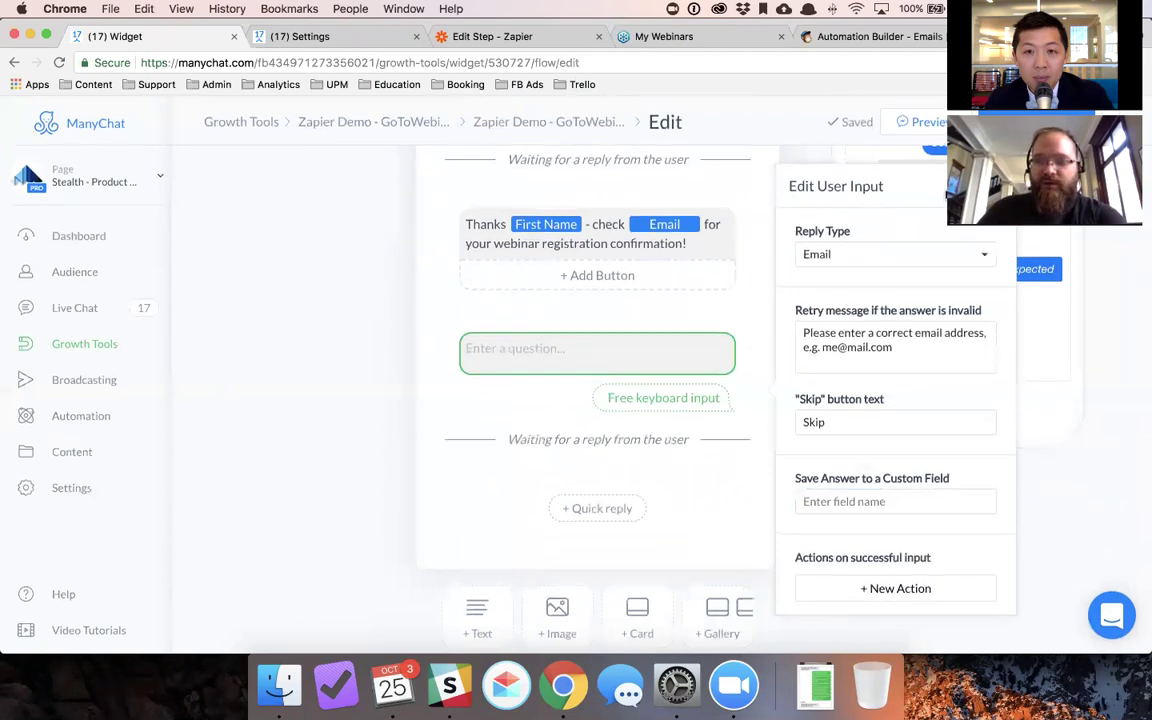
click(692, 481)
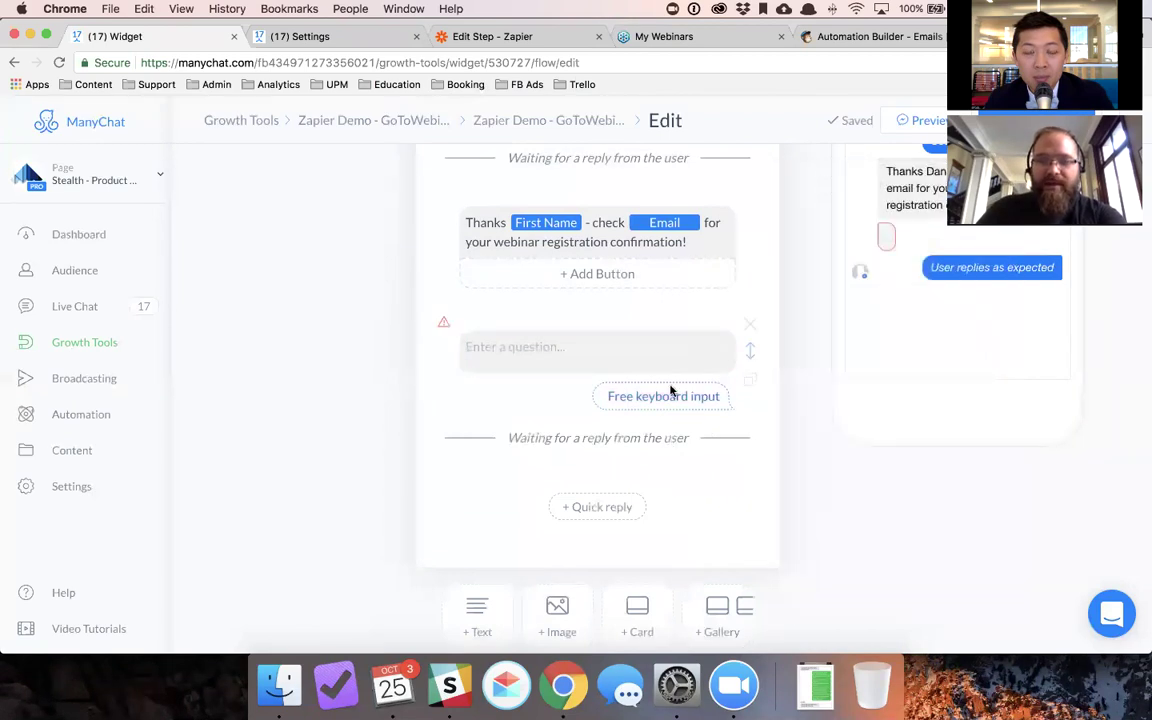
click(750, 324)
click(697, 225)
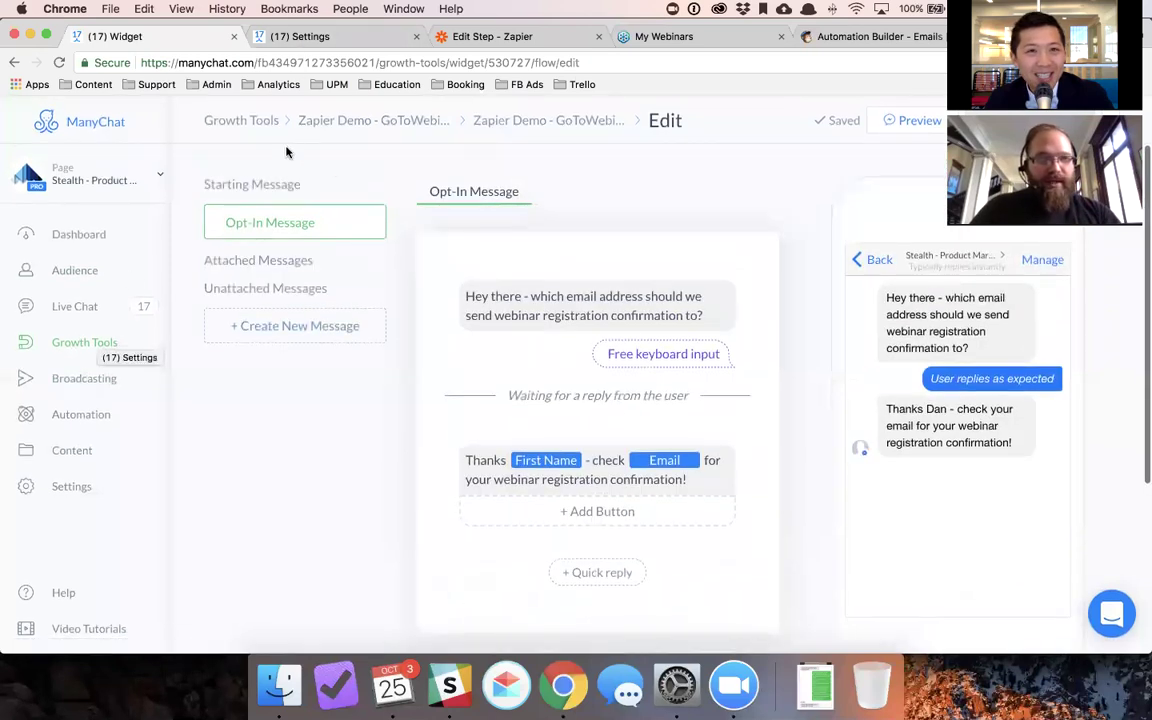
Step: Return to the Zapier Demo growth tool and copy its landing page URL from the setup settings
click(348, 122)
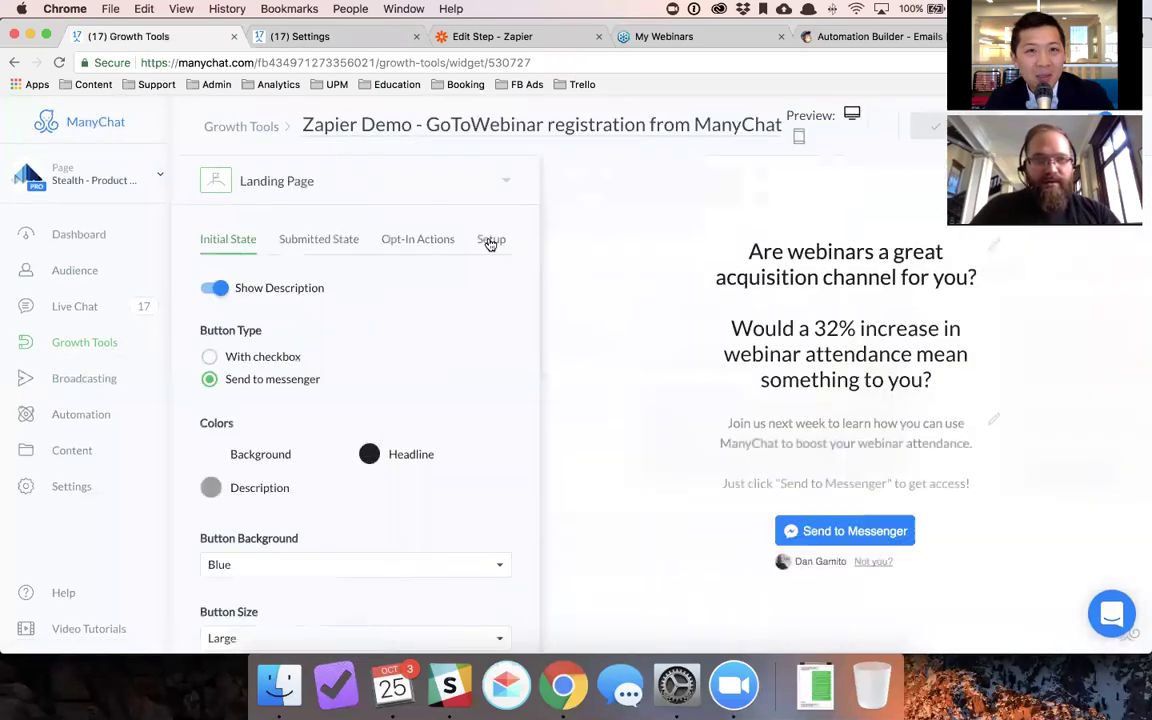
click(490, 239)
click(250, 343)
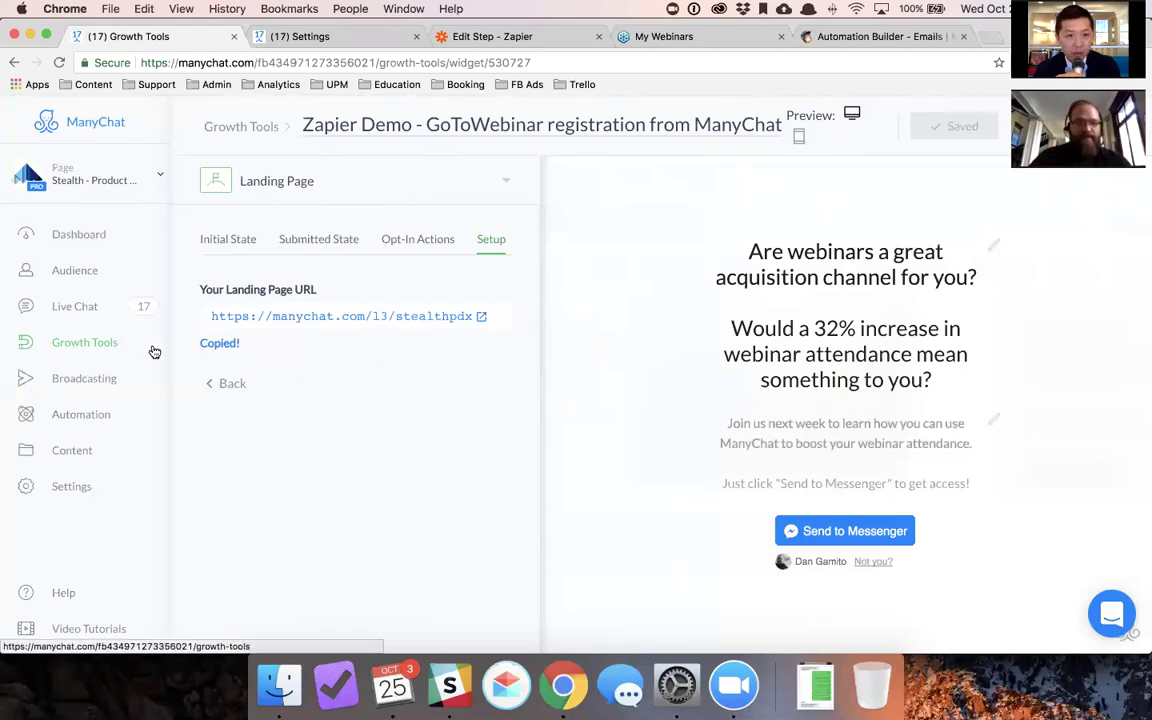
Step: In the Zapier Demo opt-in message, try adding a variable below the thank-you text, view the variable types, and publish the message without it
click(375, 238)
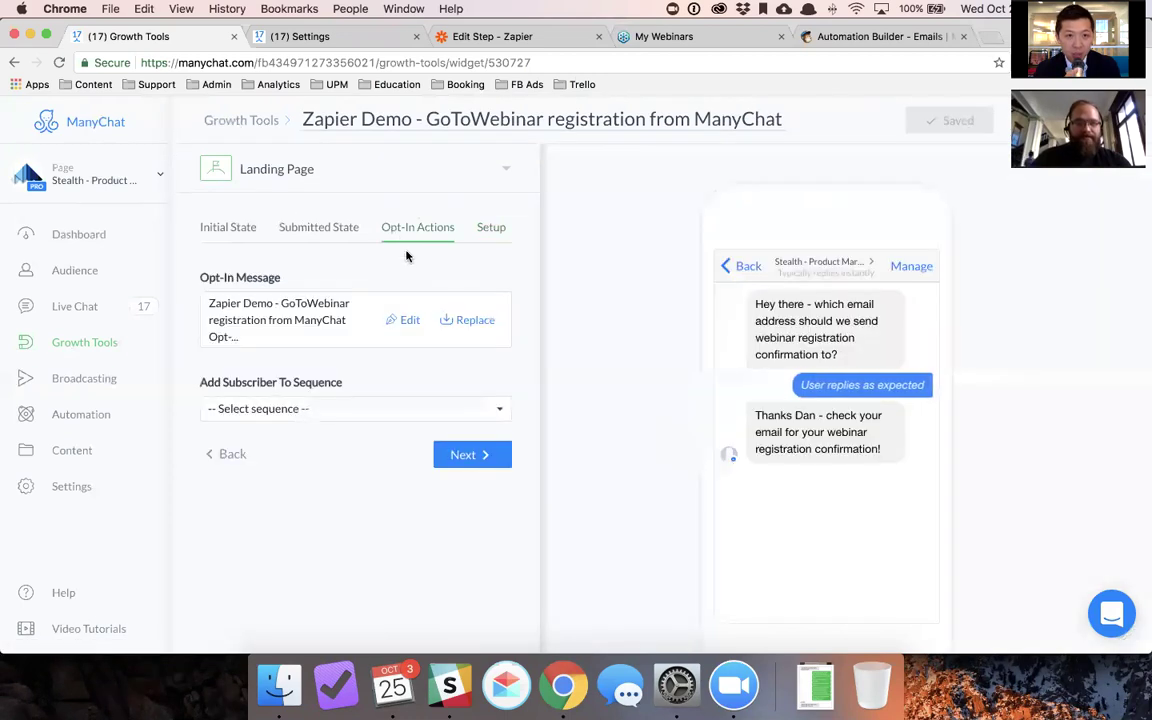
click(408, 320)
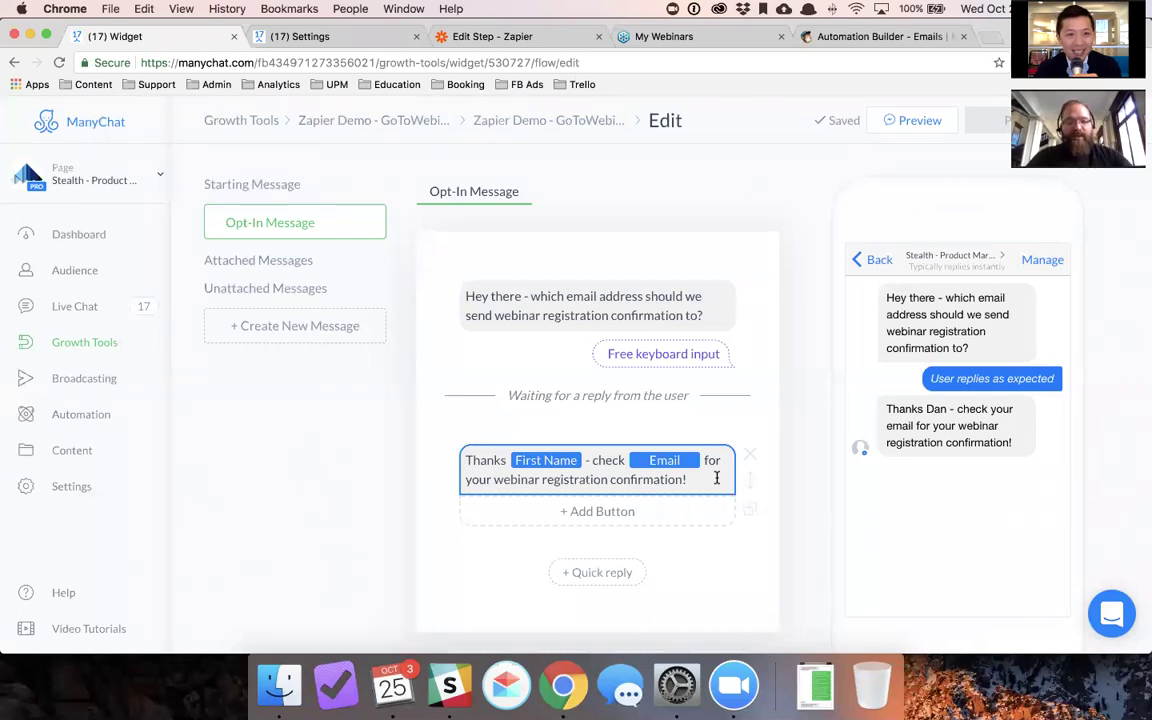
click(697, 478)
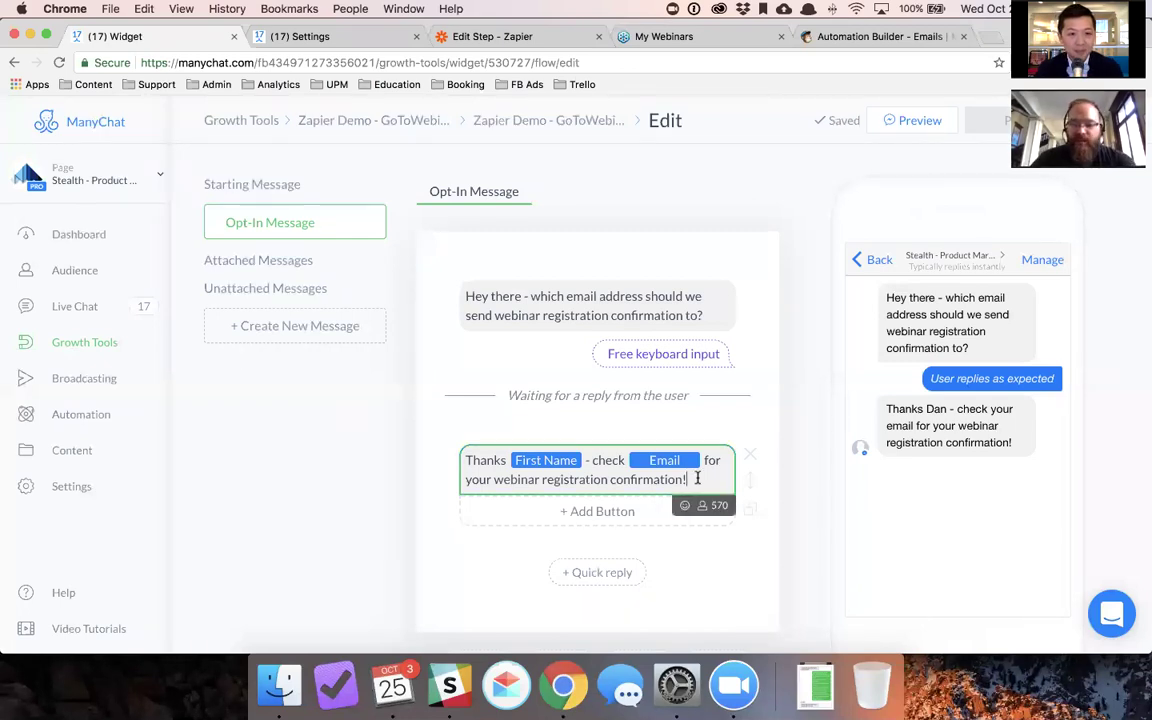
key(Return)
key(Return)
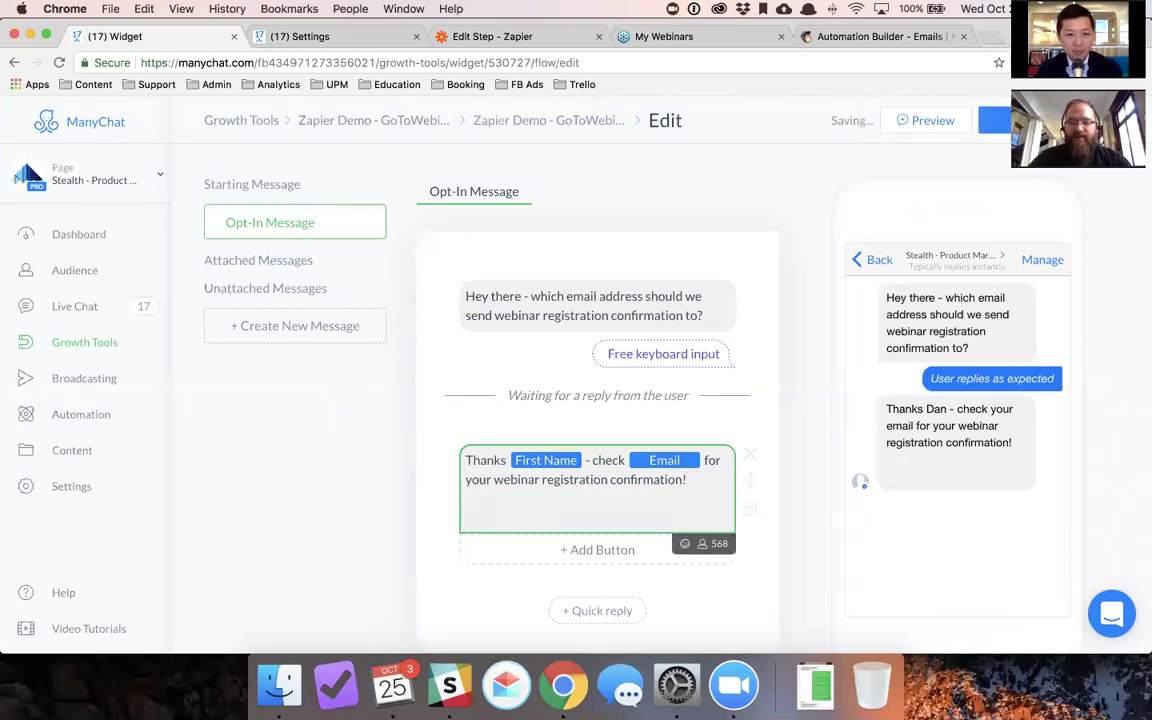
text({{)
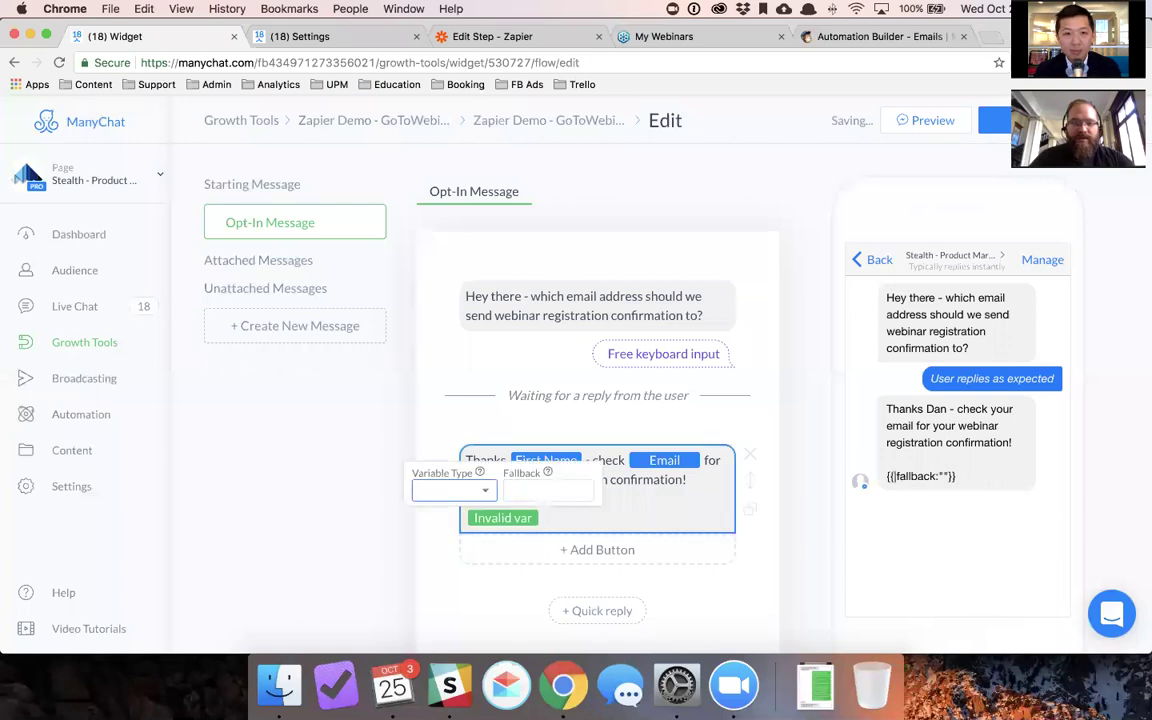
click(472, 492)
scroll(506, 504, down, 2)
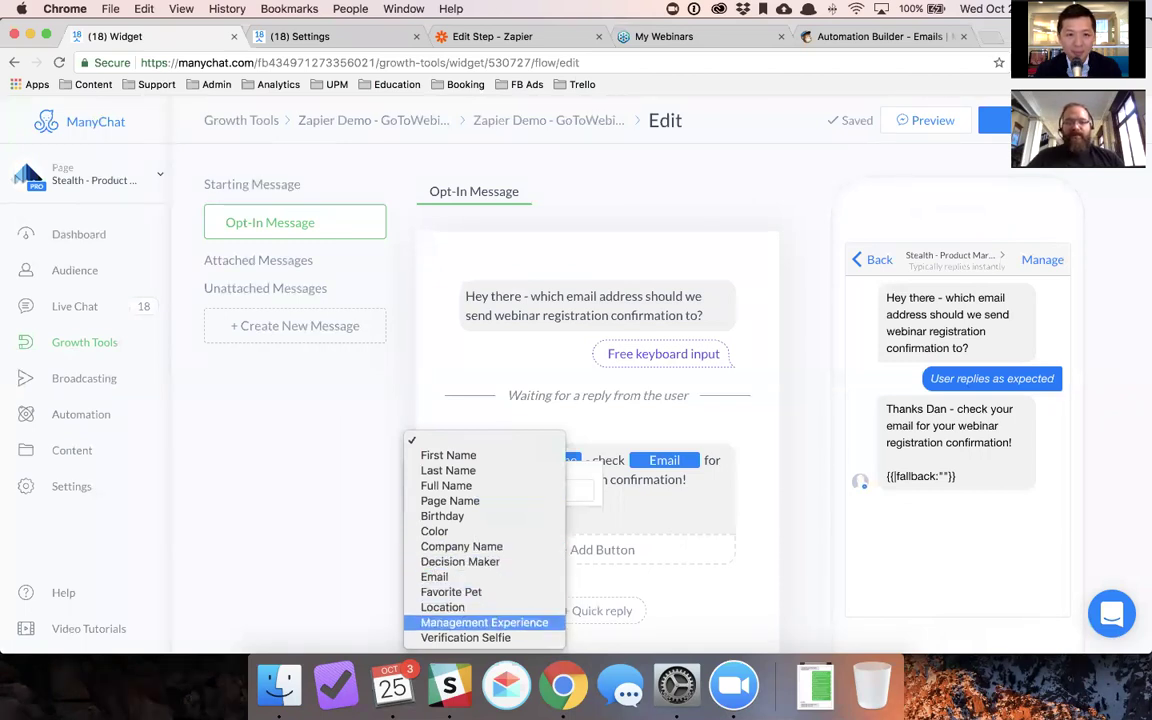
click(646, 516)
click(646, 516)
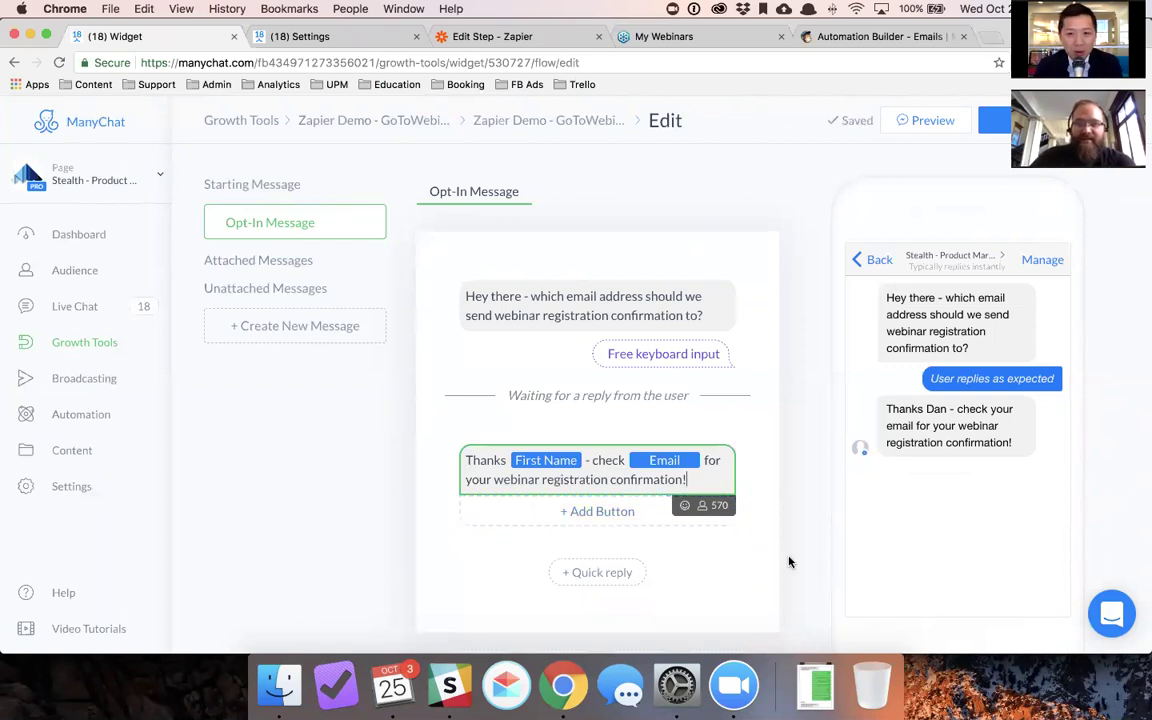
click(1000, 120)
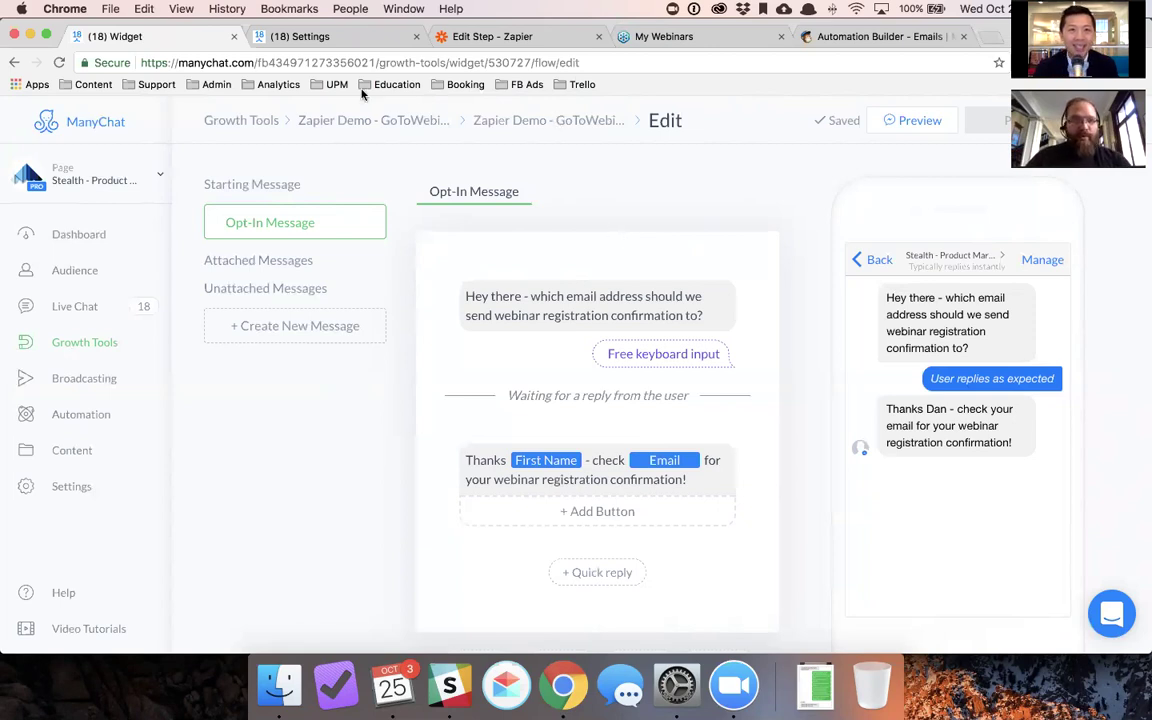
Step: Switch to Zapier and turn off the "Sign up for a GoToWebinar event using ManyChat" Zap from the dashboard
click(532, 37)
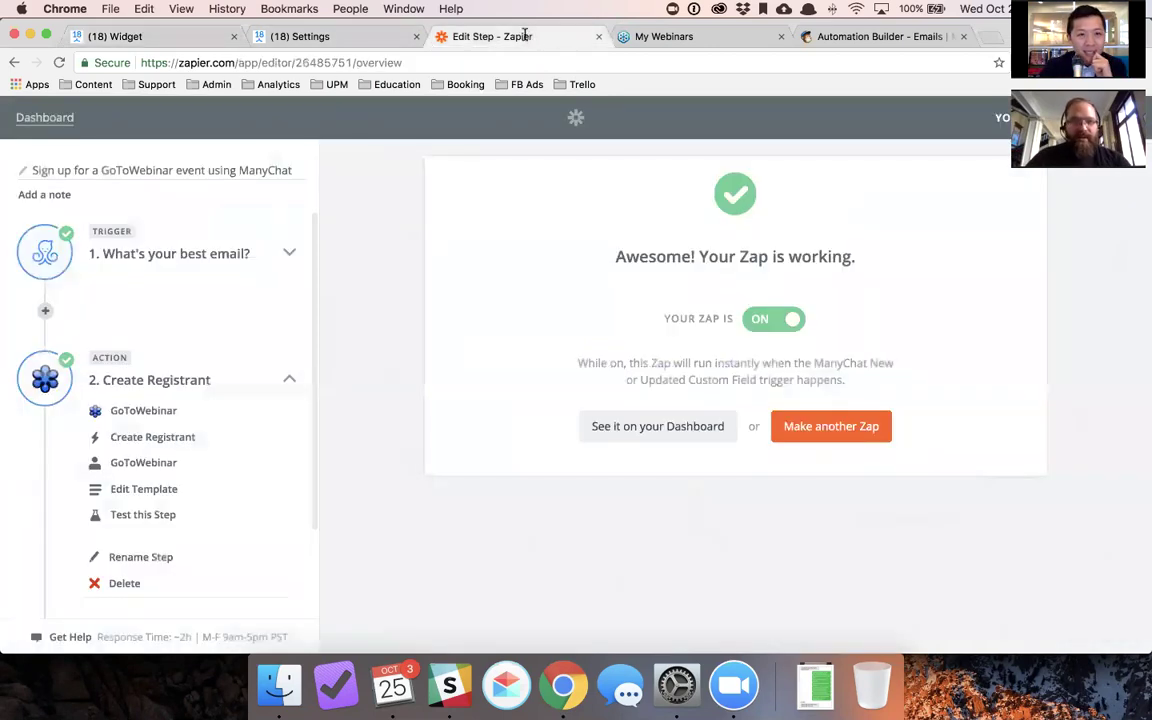
click(44, 119)
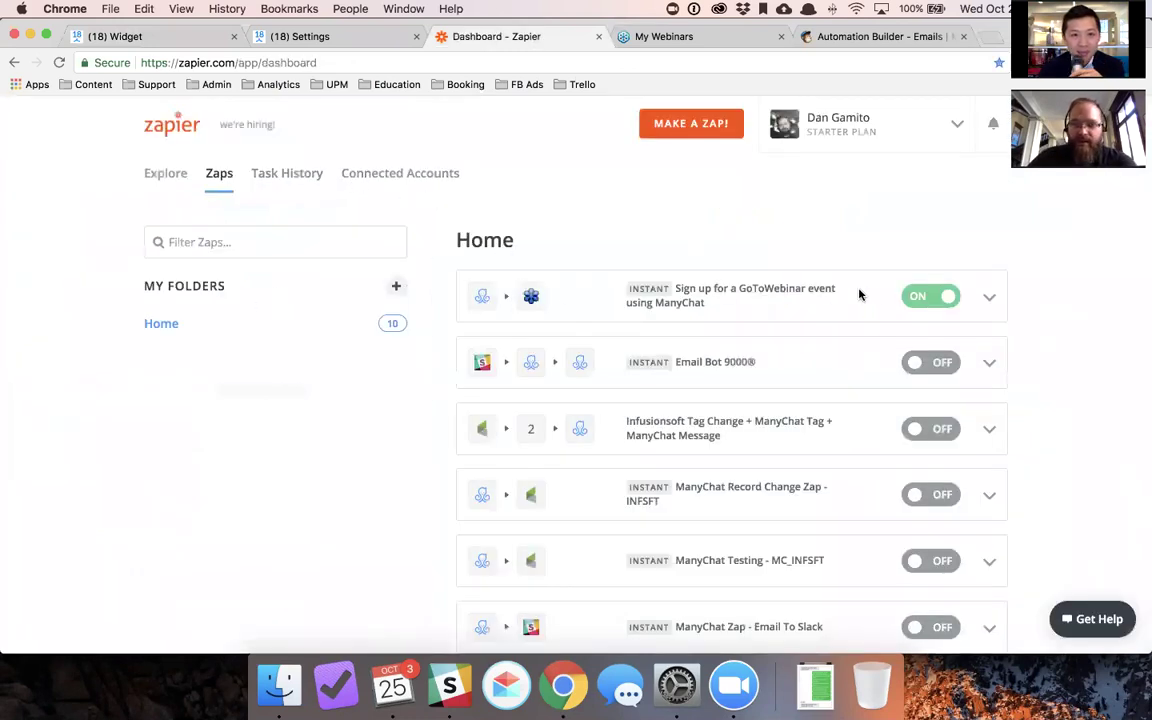
click(950, 297)
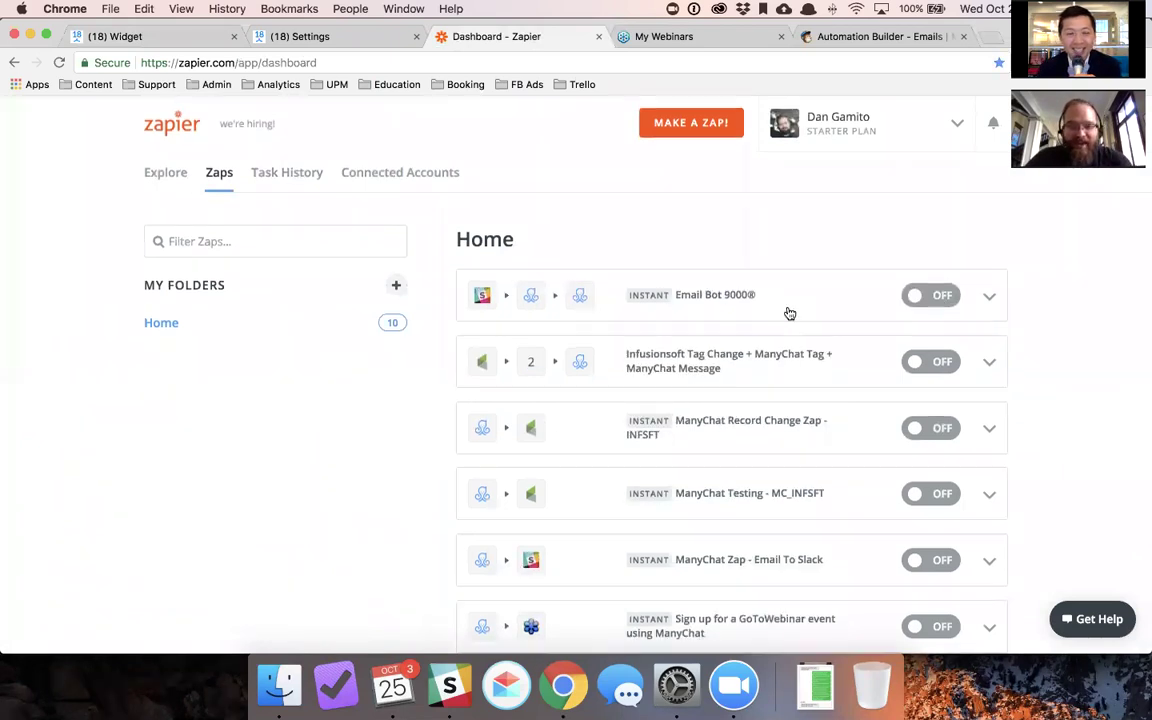
Step: Find the "Zap an email address from ManyChat to MailBlimp" Zap in the dashboard list and turn it on
scroll(789, 314, down, 10)
scroll(796, 287, up, 10)
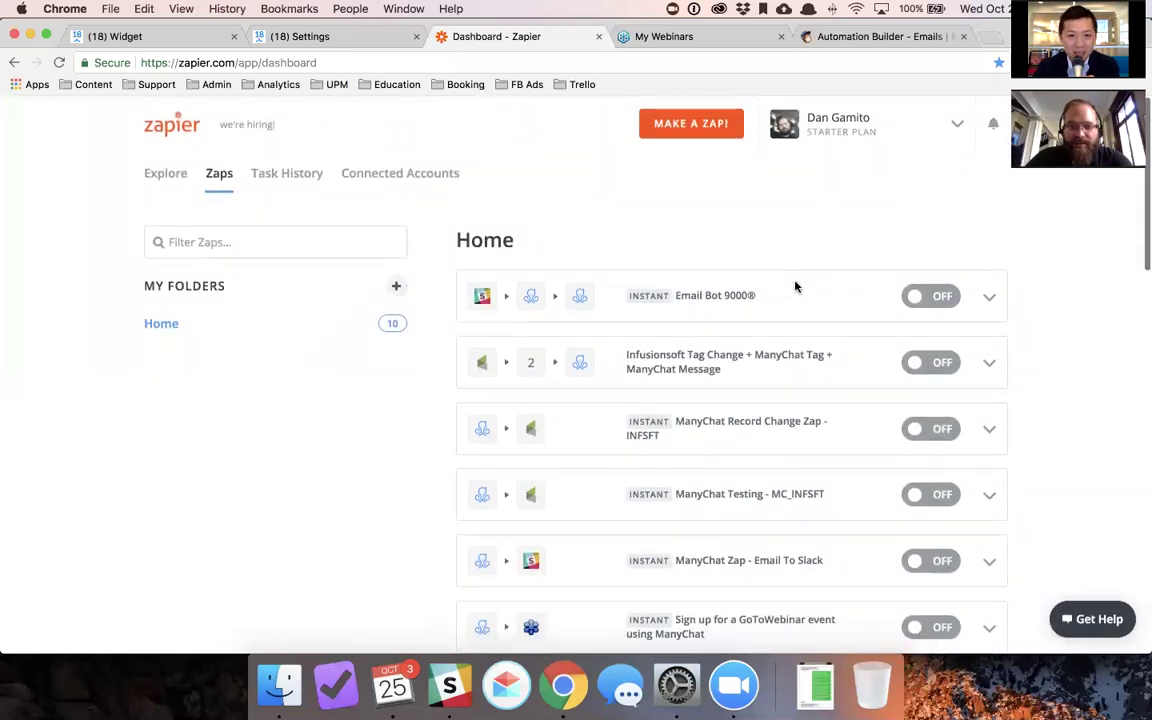
scroll(799, 288, down, 1)
scroll(799, 288, down, 1)
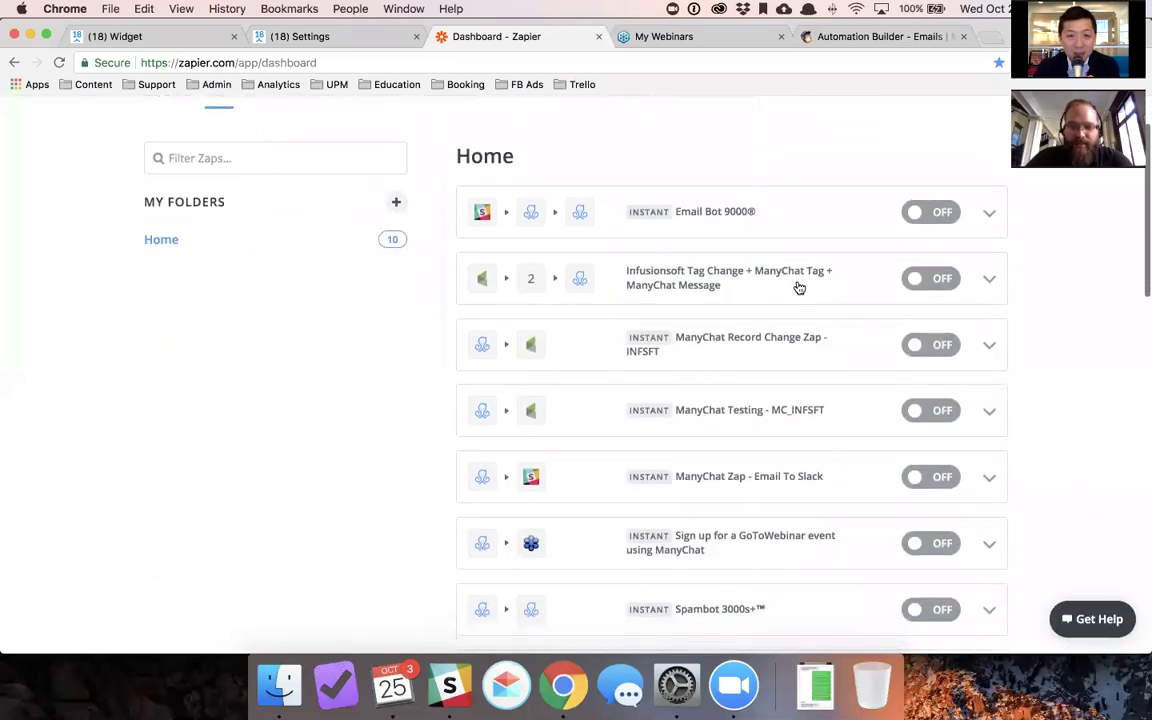
scroll(799, 288, down, 4)
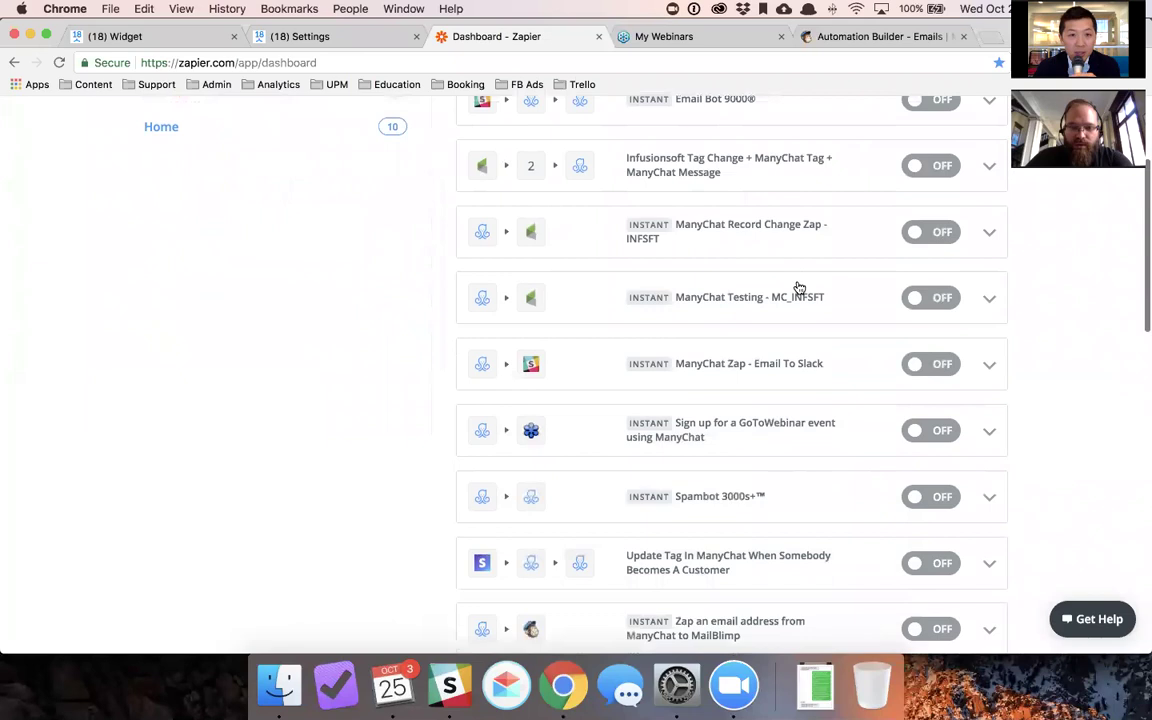
scroll(799, 288, down, 1)
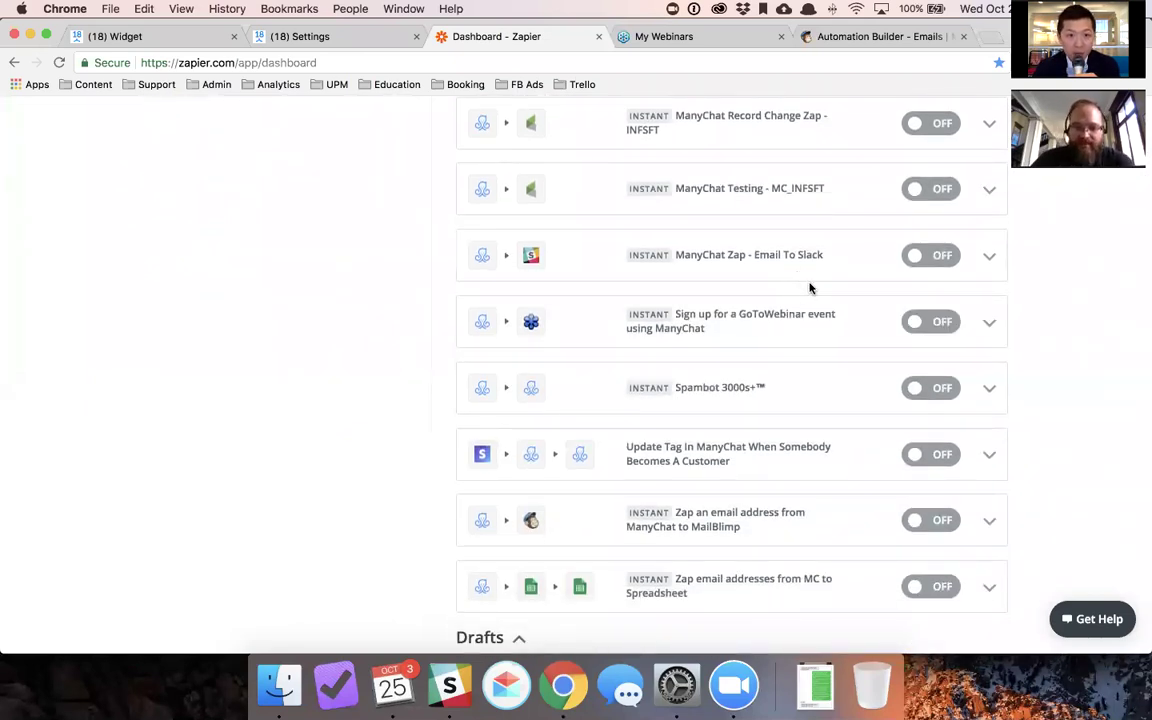
click(915, 522)
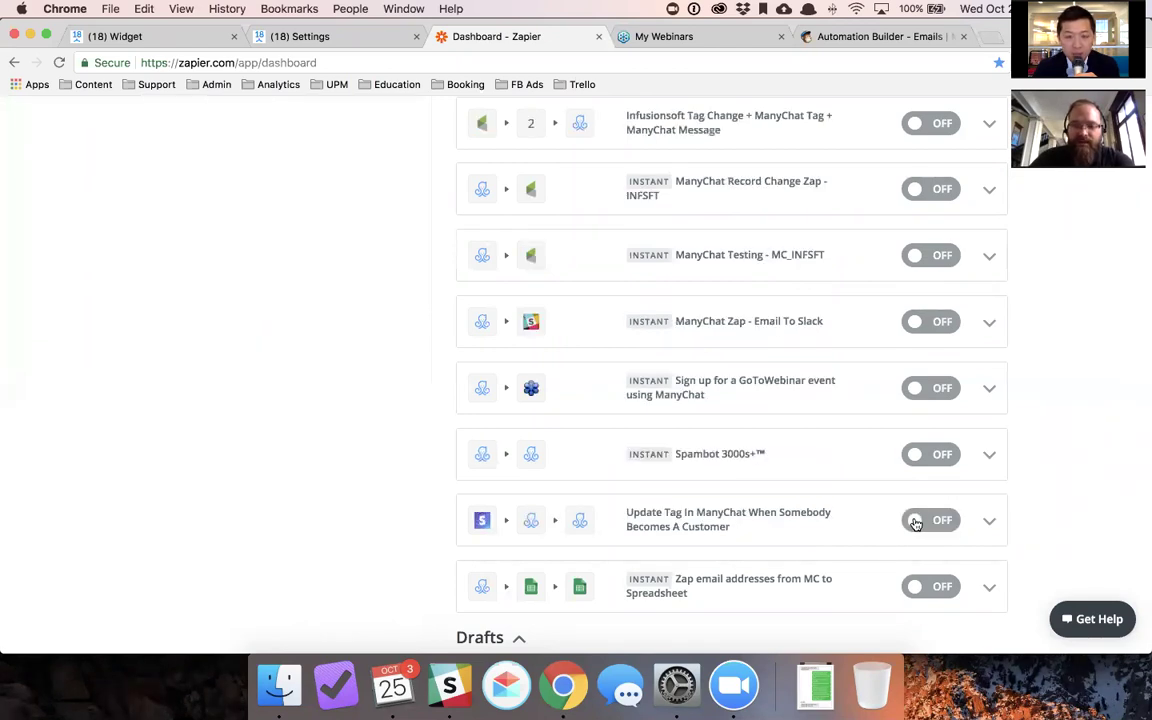
scroll(915, 522, up, 3)
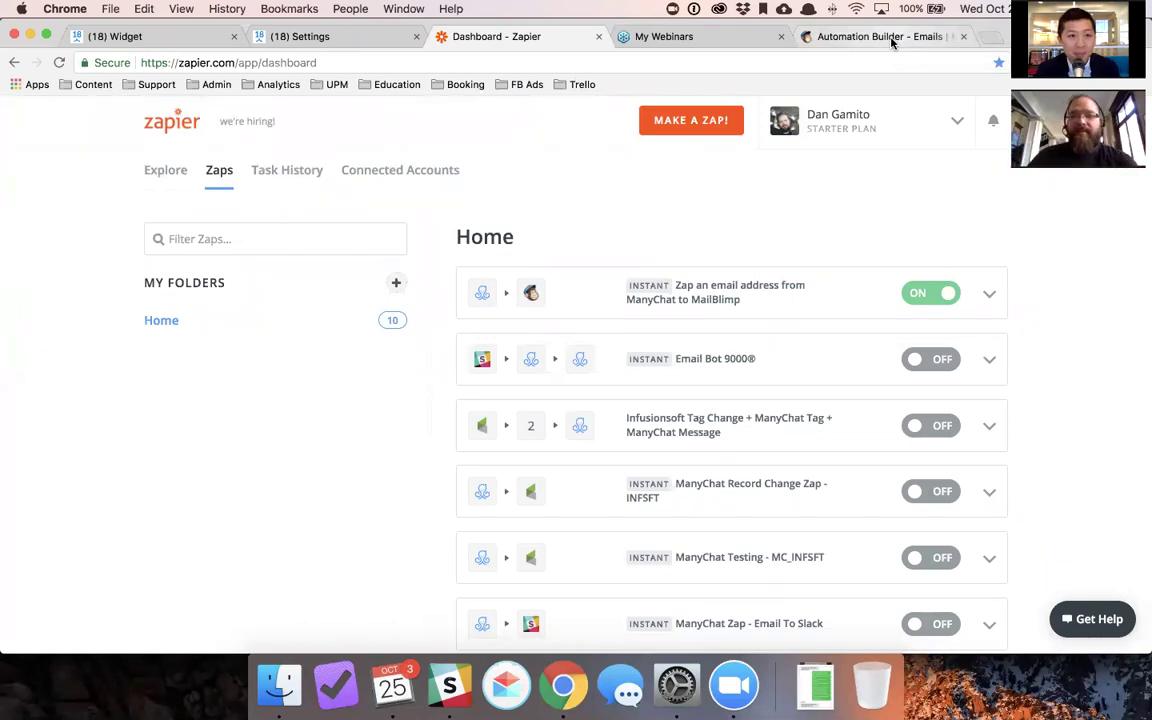
Step: Switch to MailChimp and view the trigger and email of the "Welcome Message - ManyChat" automation
click(891, 38)
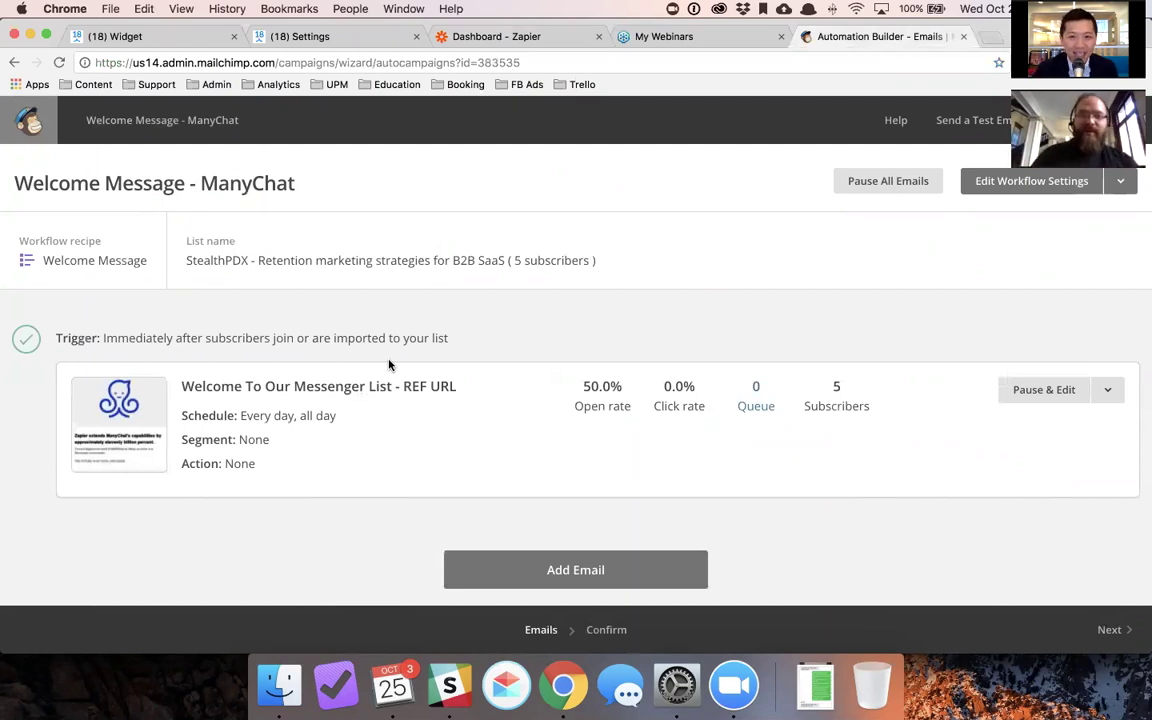
click(517, 37)
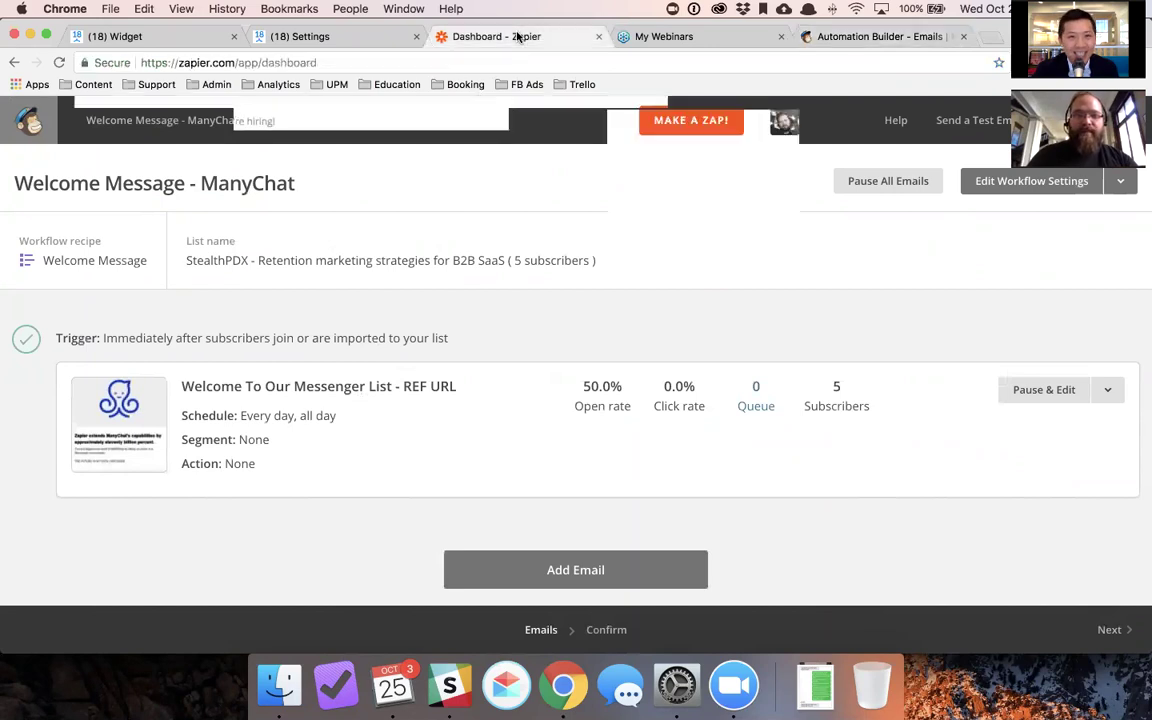
click(848, 38)
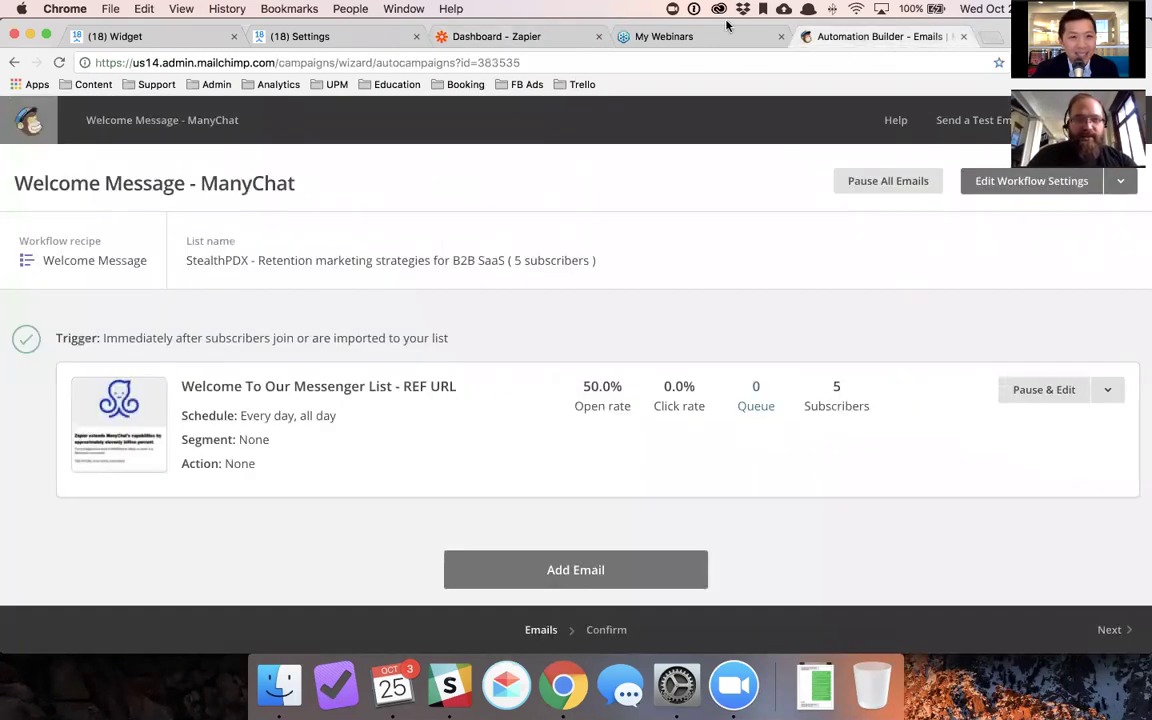
Step: Open the ManyChat to MailBlimp Zap in Zapier and expand its New or Updated Custom Field trigger and Add/Update Subscriber action
click(535, 36)
click(600, 294)
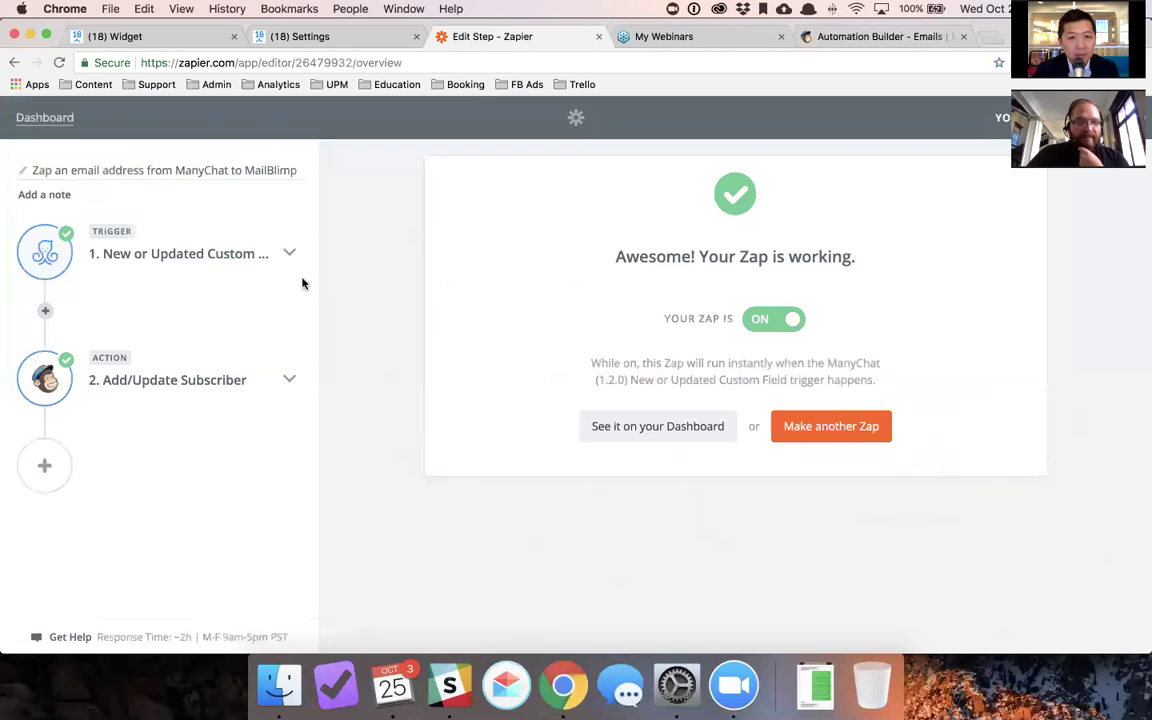
click(244, 257)
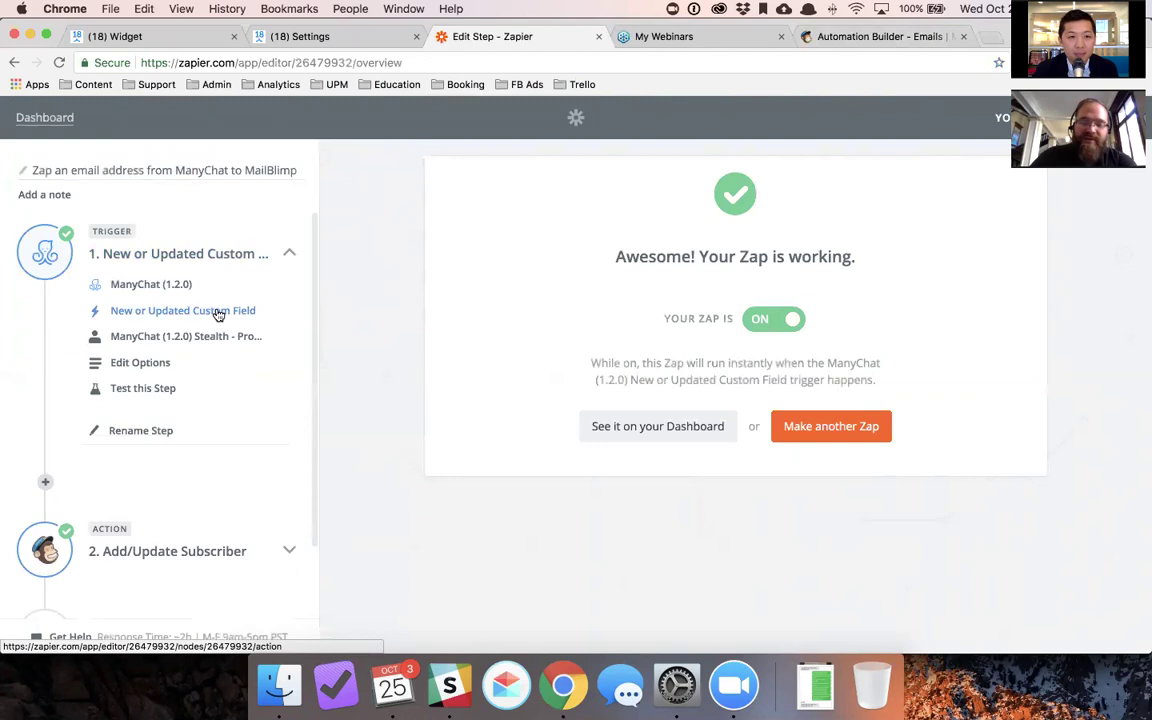
scroll(218, 314, down, 2)
click(197, 487)
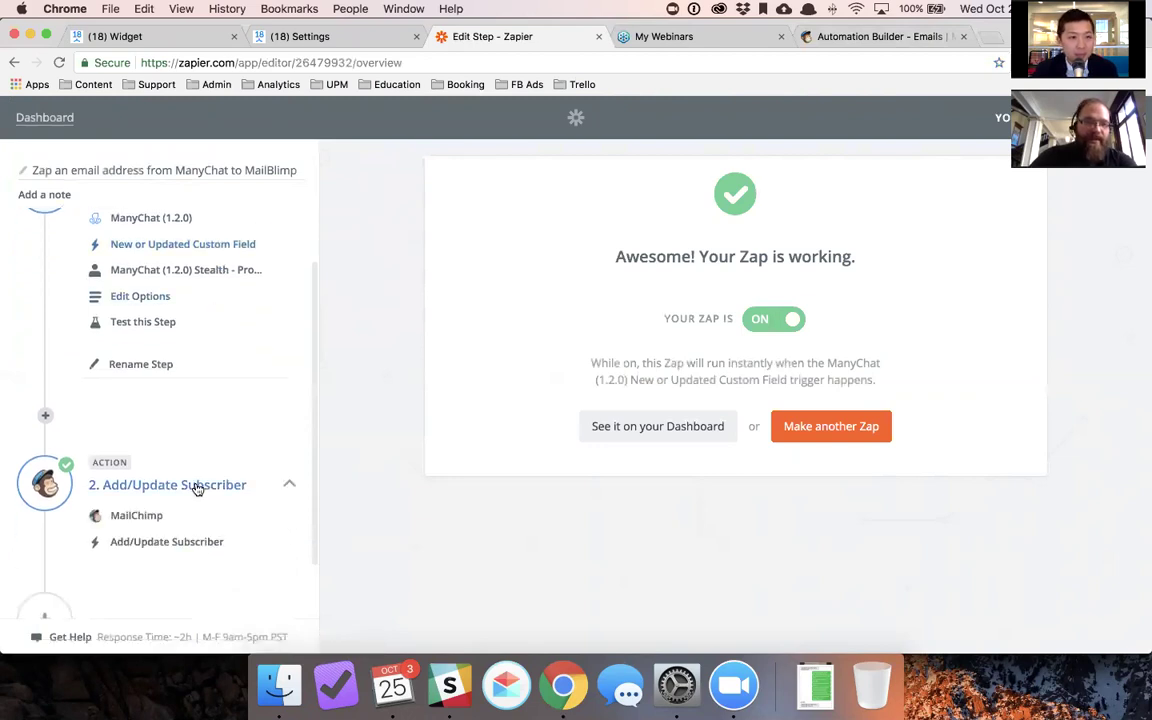
scroll(213, 434, down, 3)
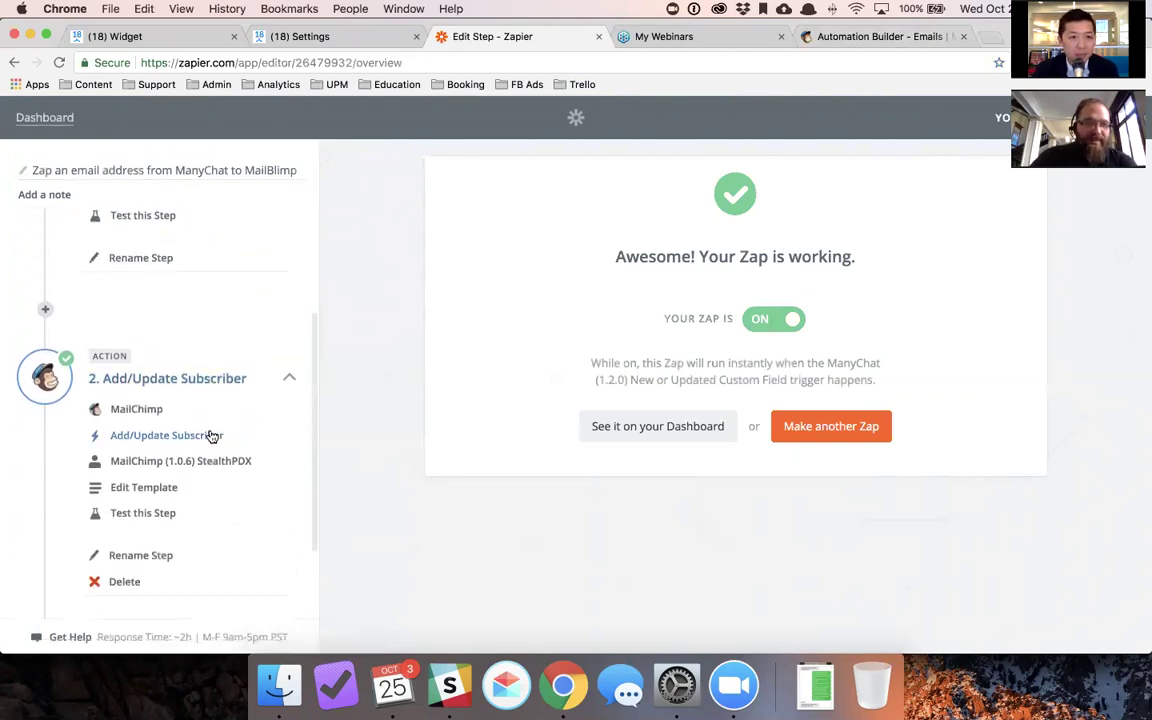
Step: Review the available MailChimp actions, keep Add/Update Subscriber, and continue with the connected account to the subscriber template
click(205, 440)
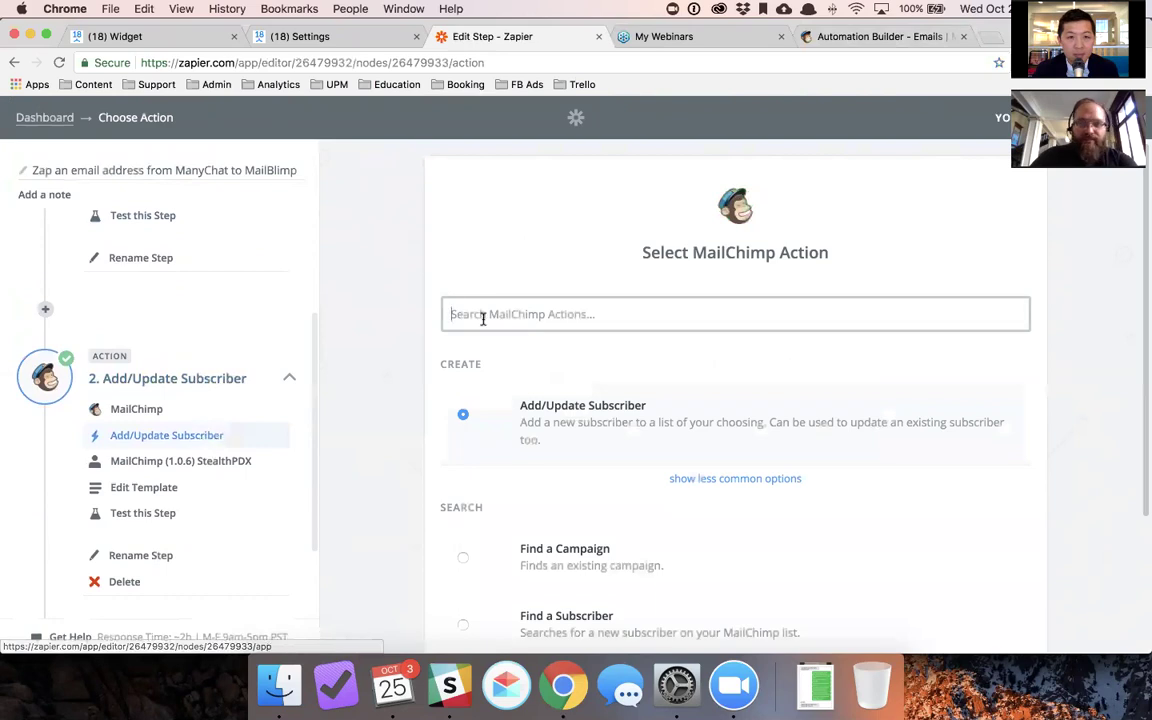
scroll(481, 314, down, 1)
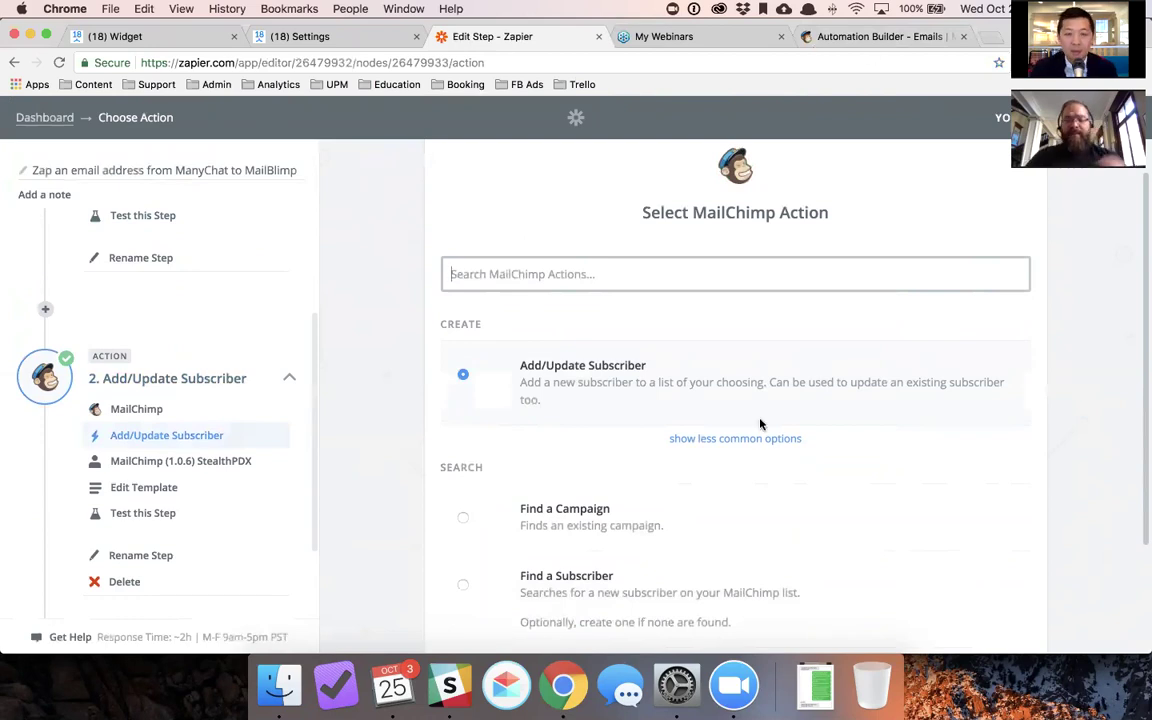
scroll(754, 427, down, 1)
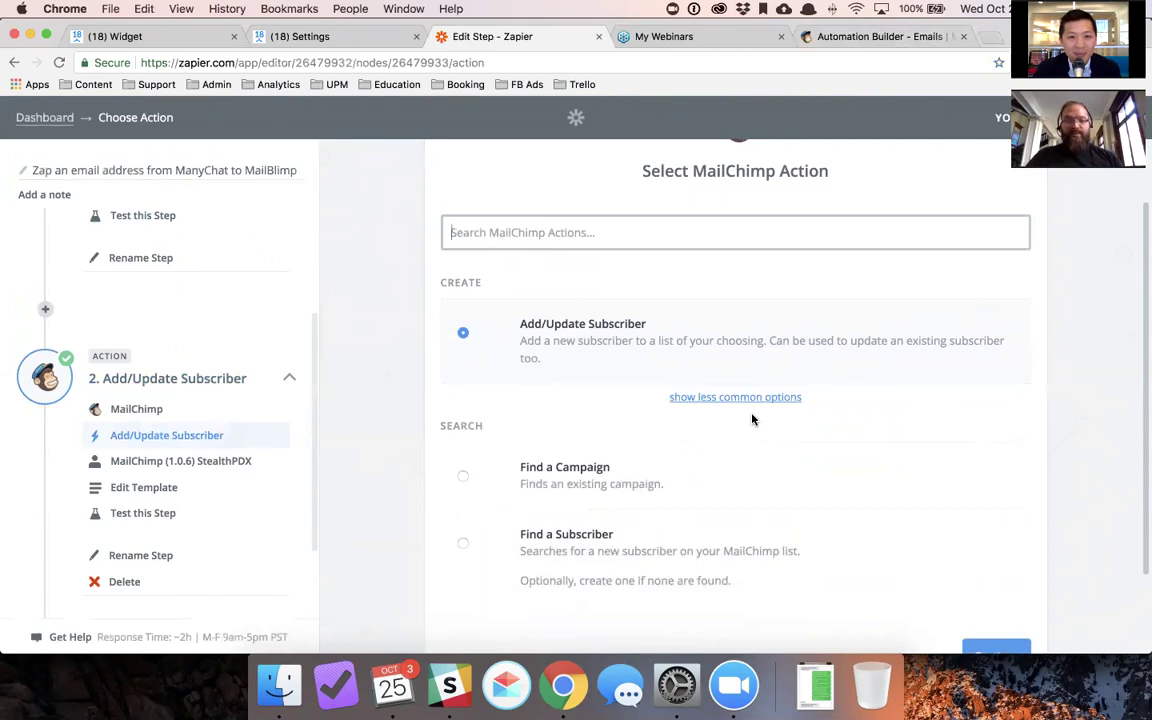
scroll(754, 420, down, 1)
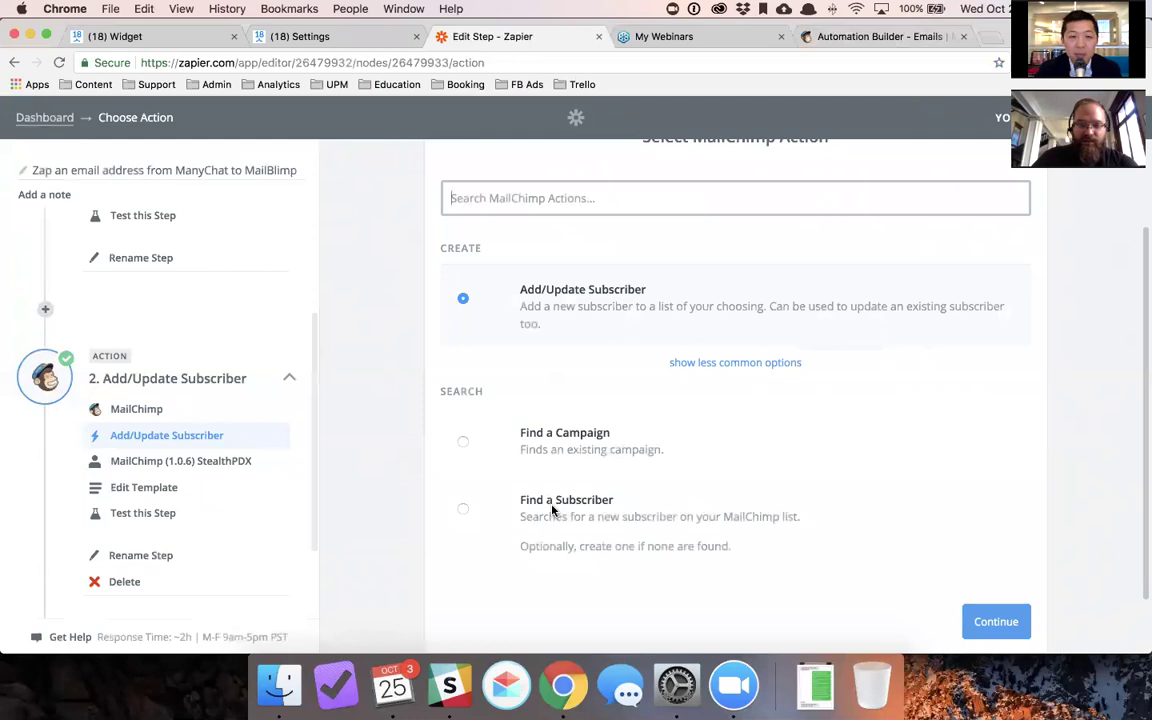
scroll(669, 494, up, 2)
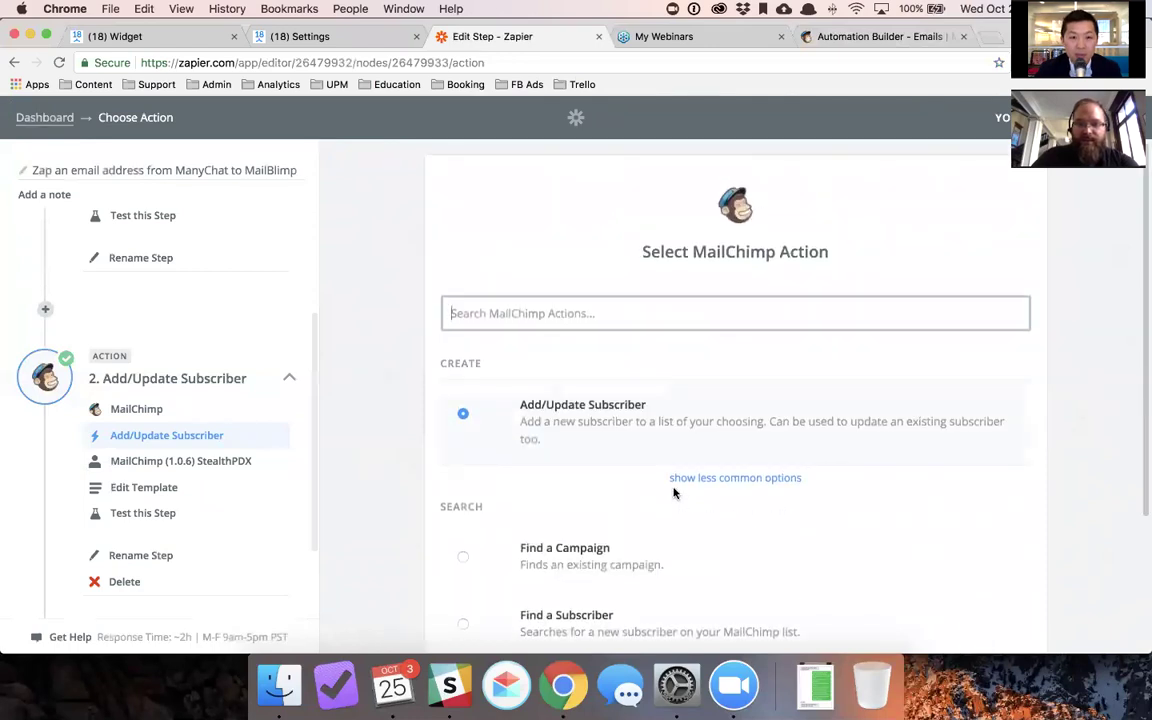
scroll(673, 491, down, 3)
click(988, 553)
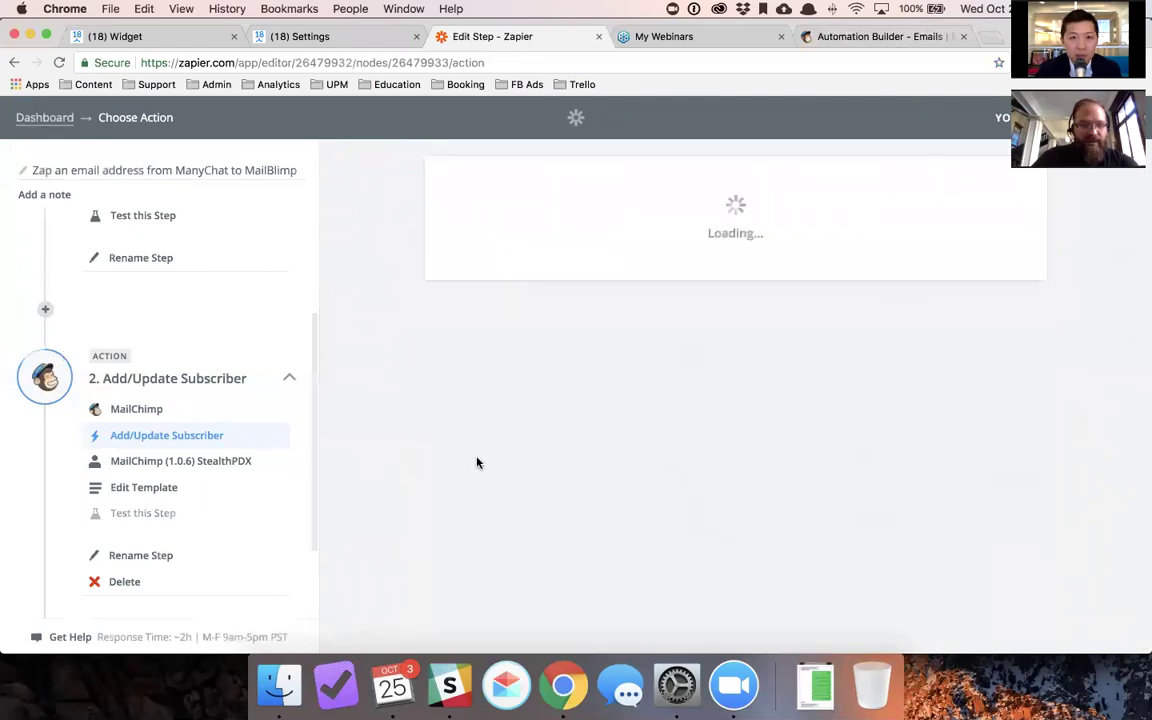
click(1015, 494)
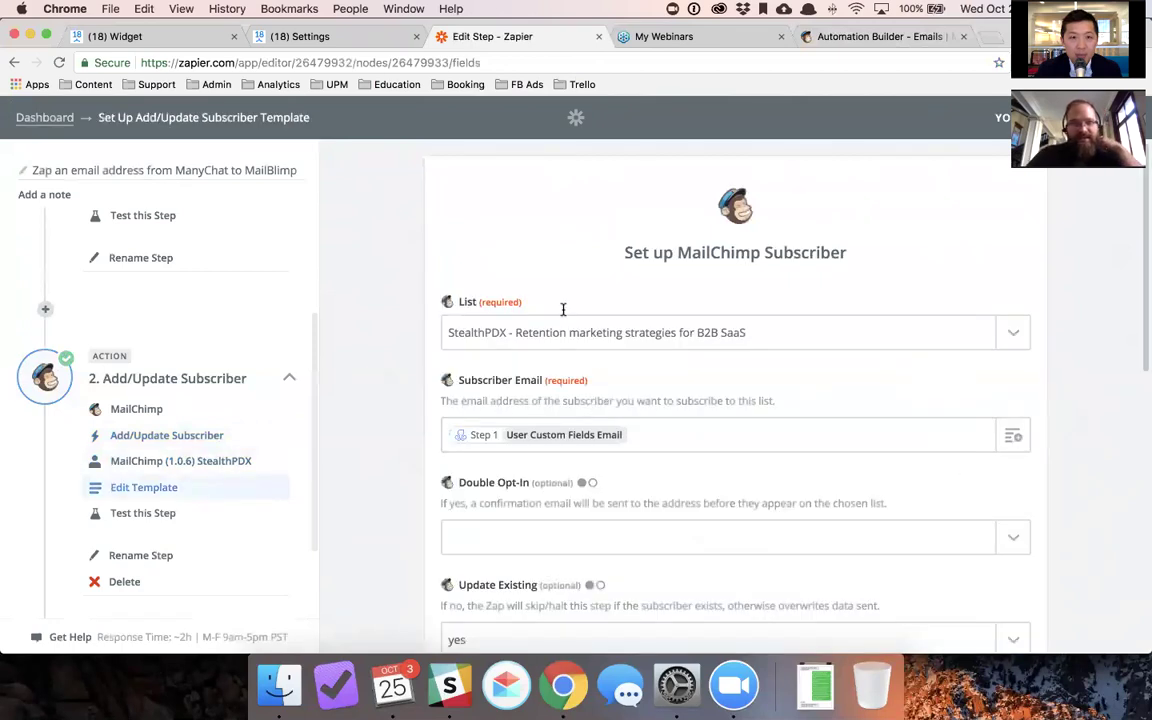
Step: Return to the Zapier Demo landing page growth tool in ManyChat and display its opt-in actions
click(353, 37)
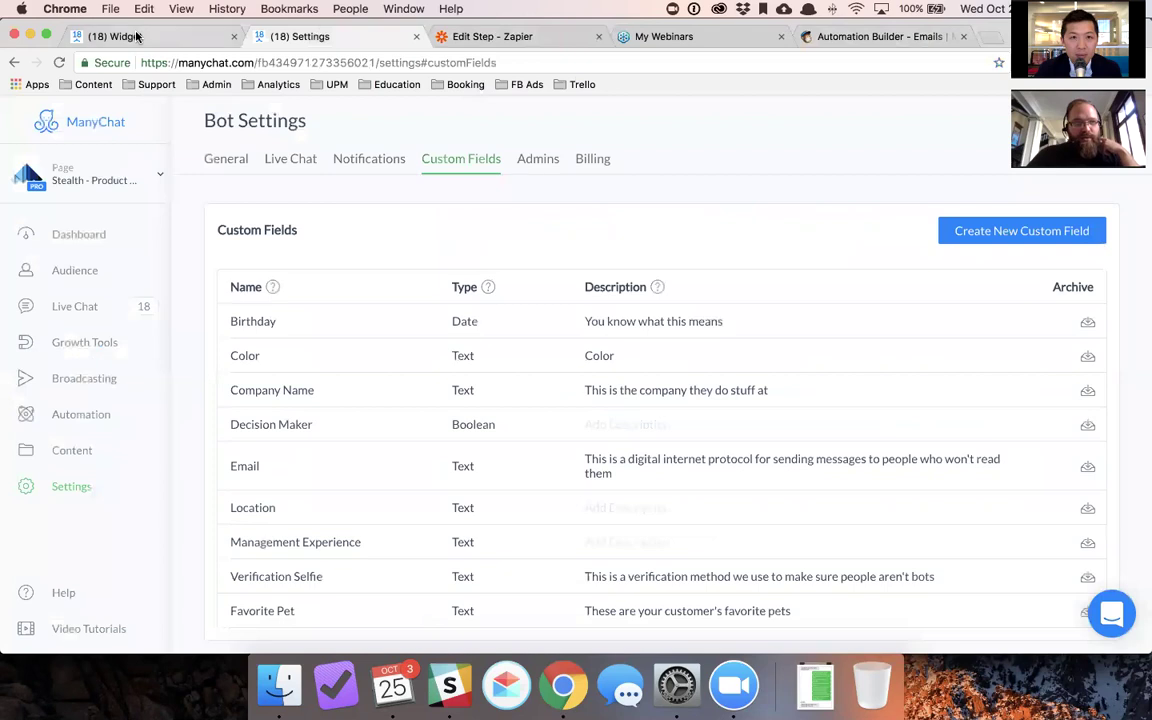
click(75, 37)
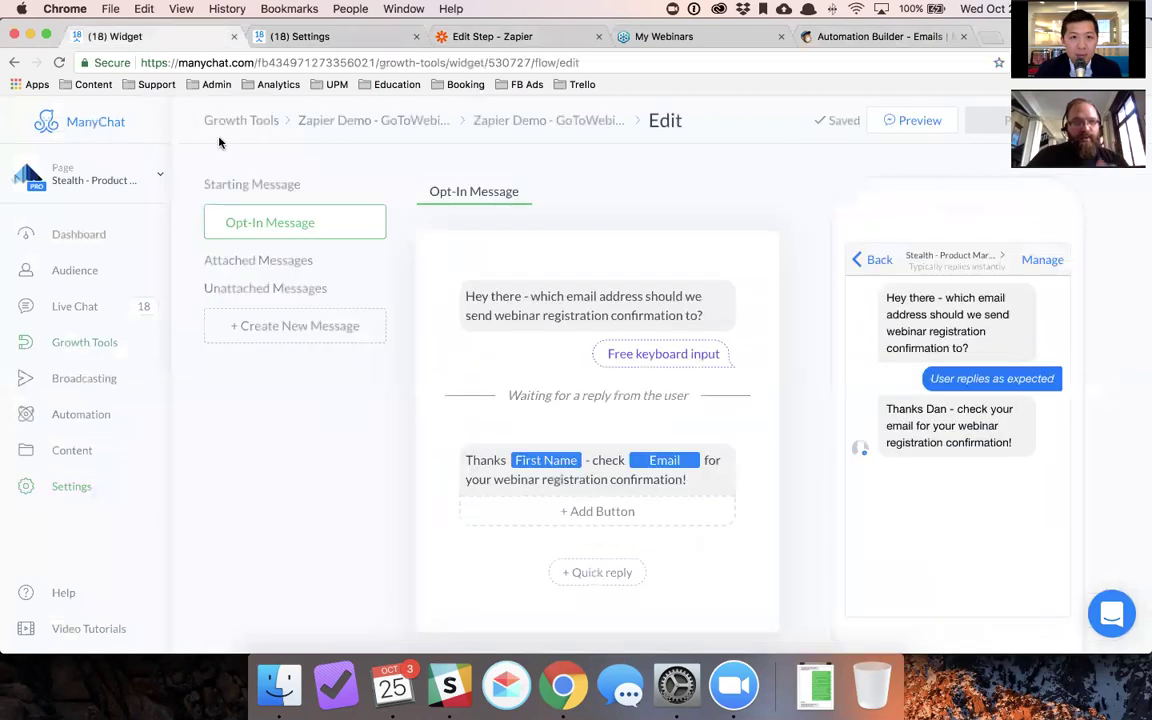
click(500, 121)
click(399, 161)
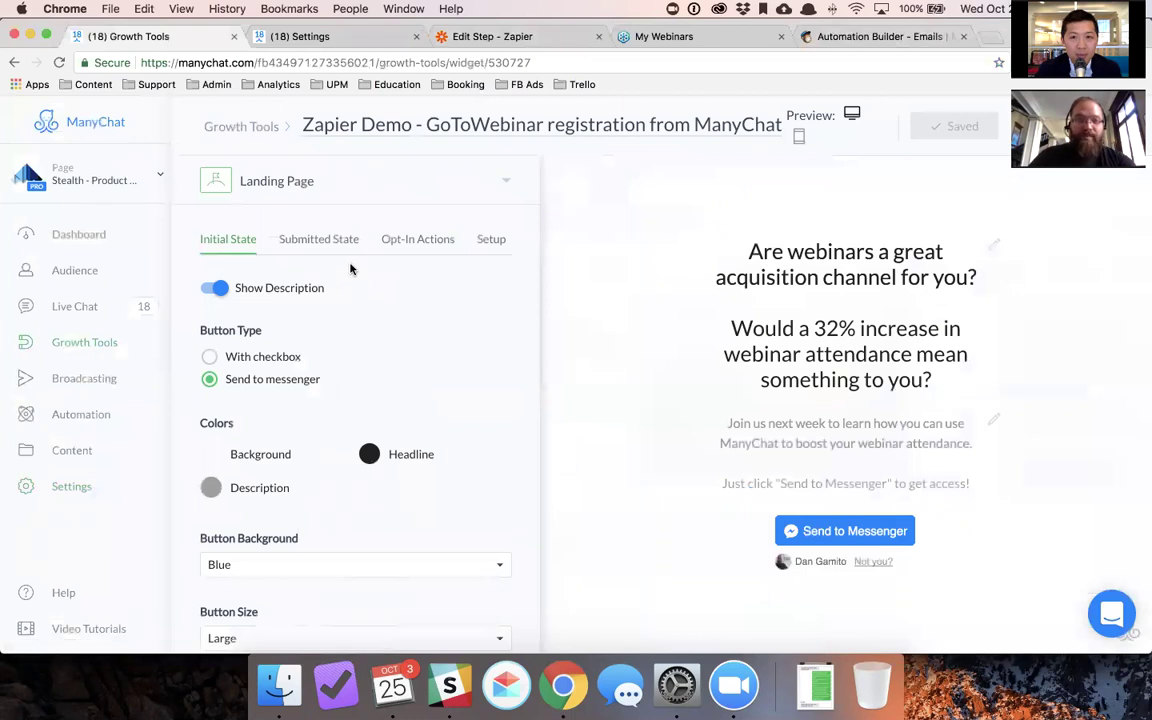
click(386, 240)
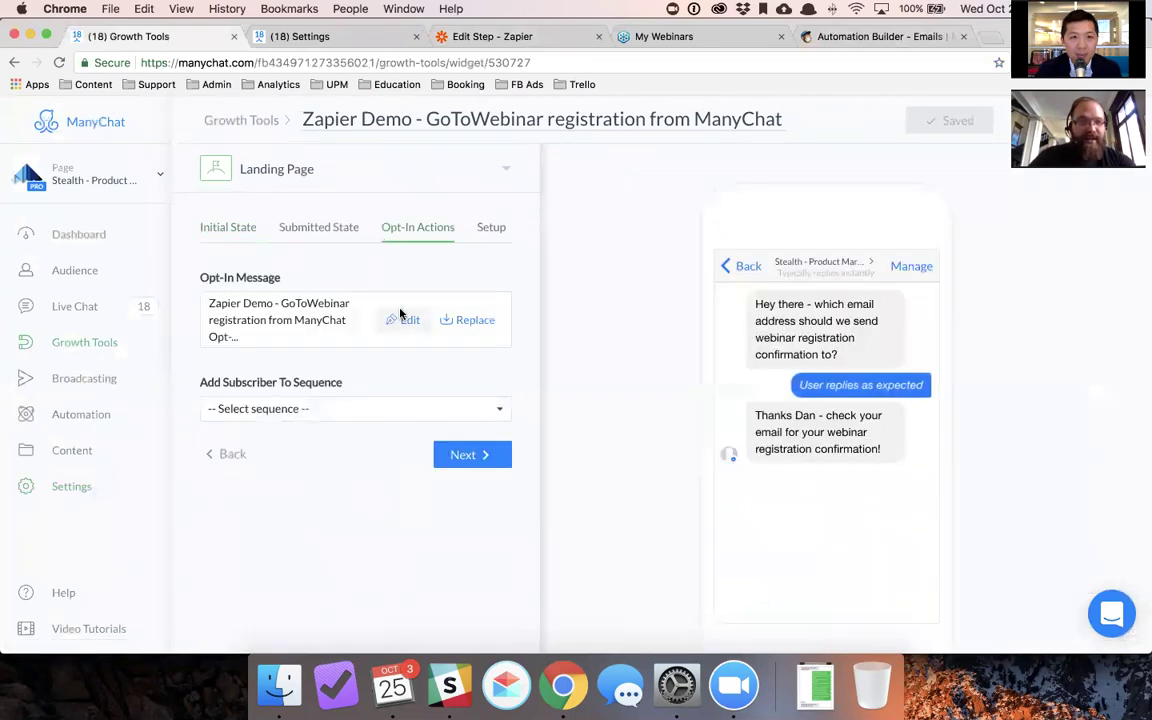
Step: Open the "What's your best email address" growth tool in ManyChat and copy its Messenger Ref URL from the setup
click(225, 121)
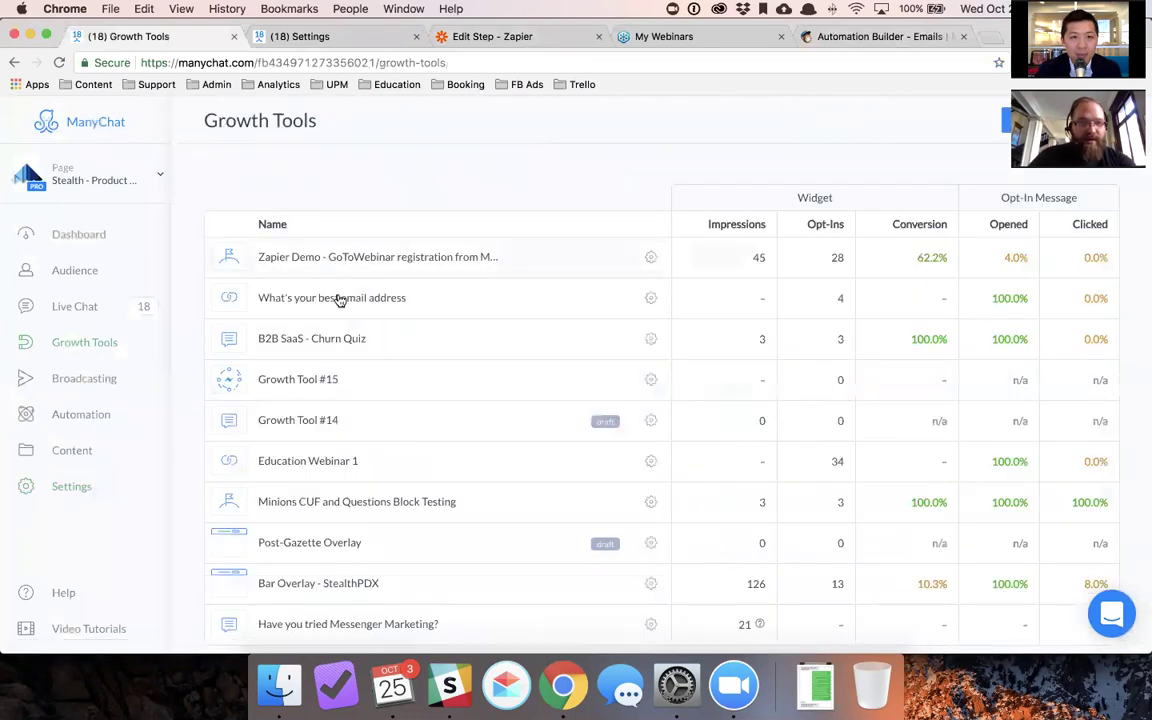
key(super+bracketleft)
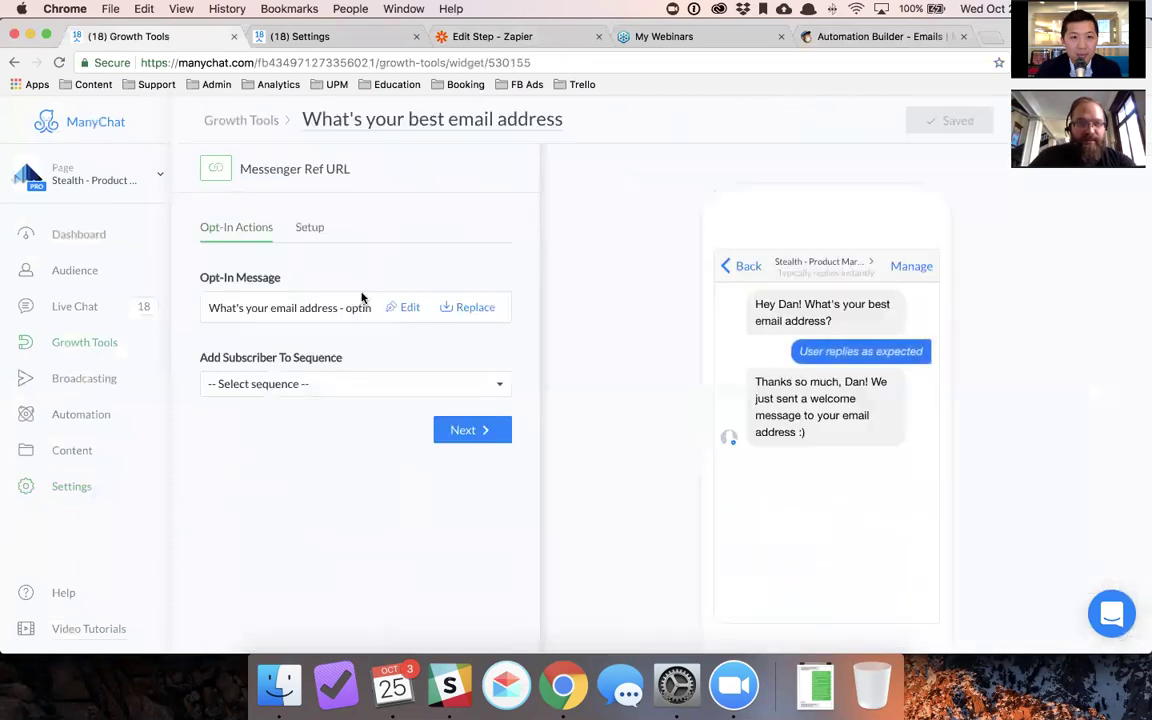
click(310, 232)
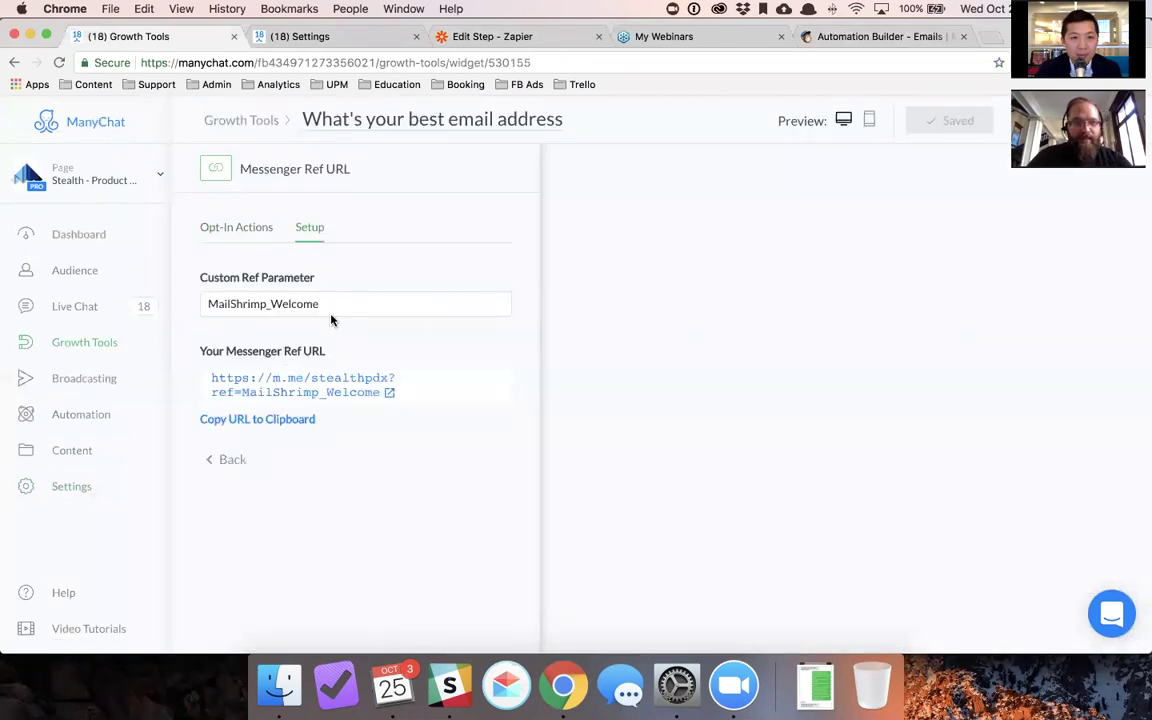
click(306, 420)
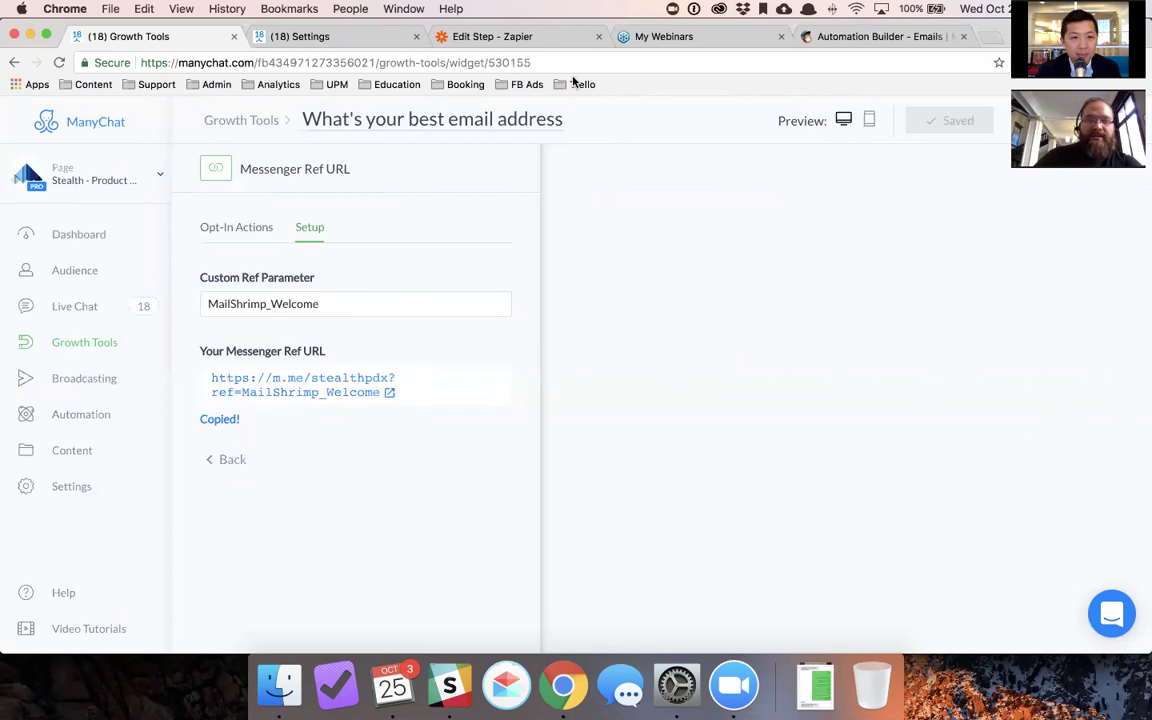
Step: Switch to Zapier, look through the Task History for the ManyChat to MailBlimp runs, and list the Zaps available for filtering
click(513, 40)
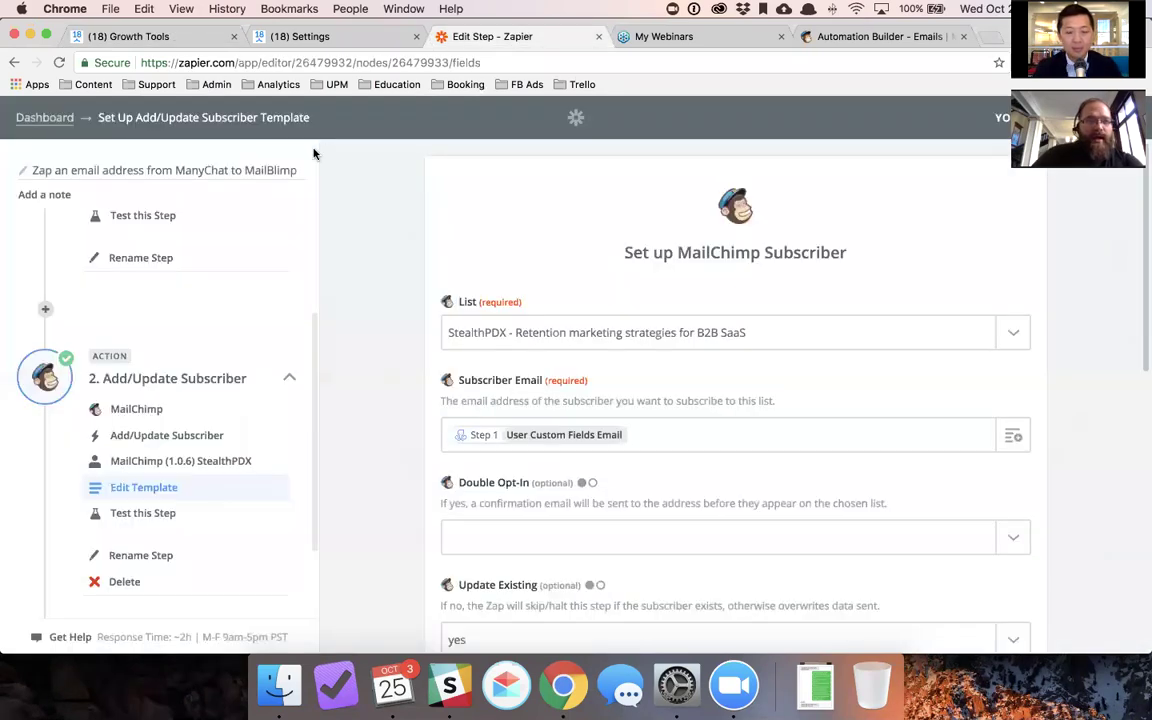
click(32, 121)
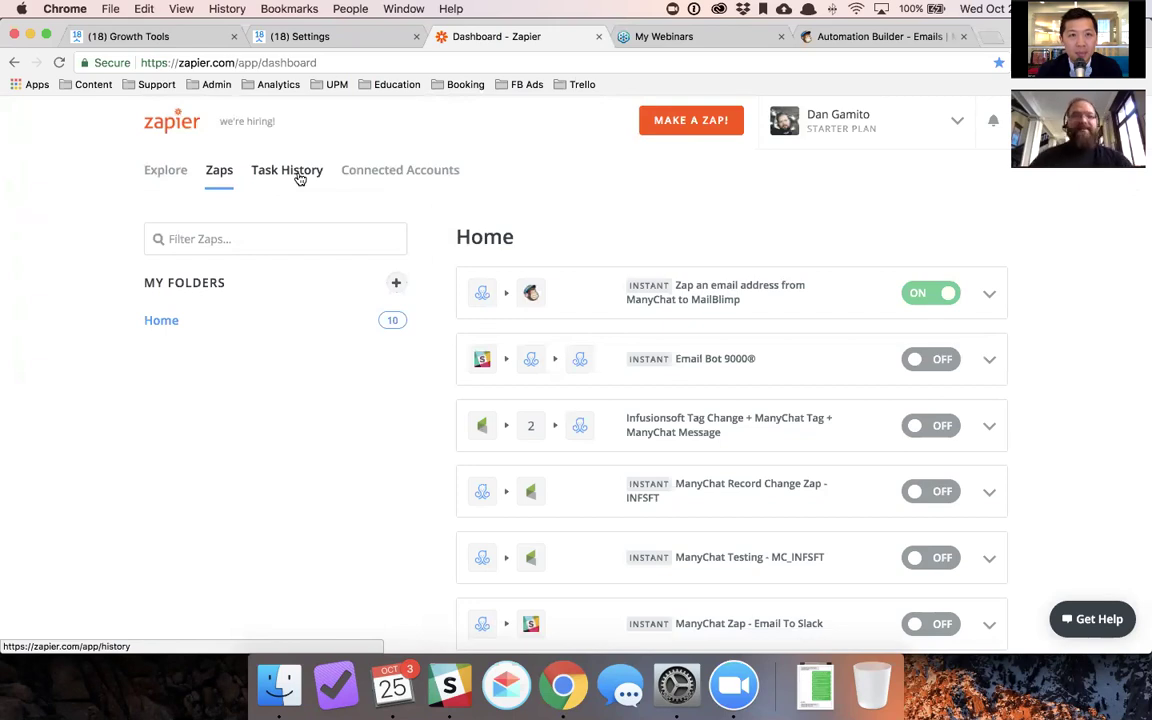
click(296, 174)
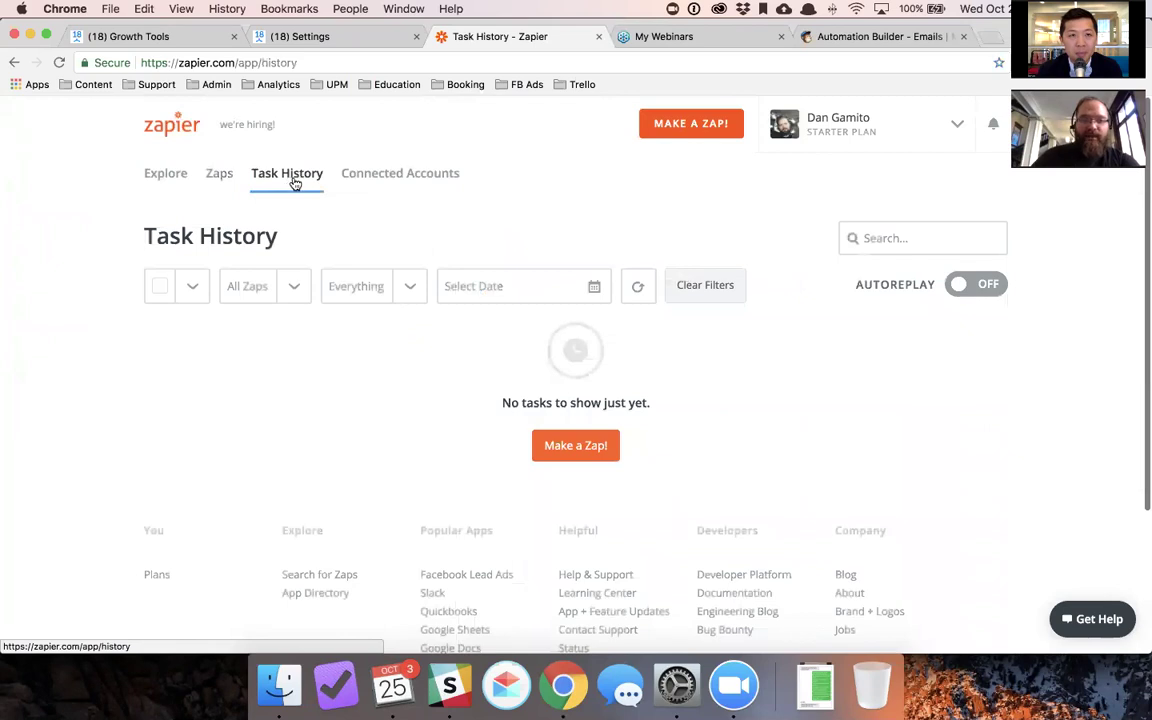
scroll(296, 180, down, 1)
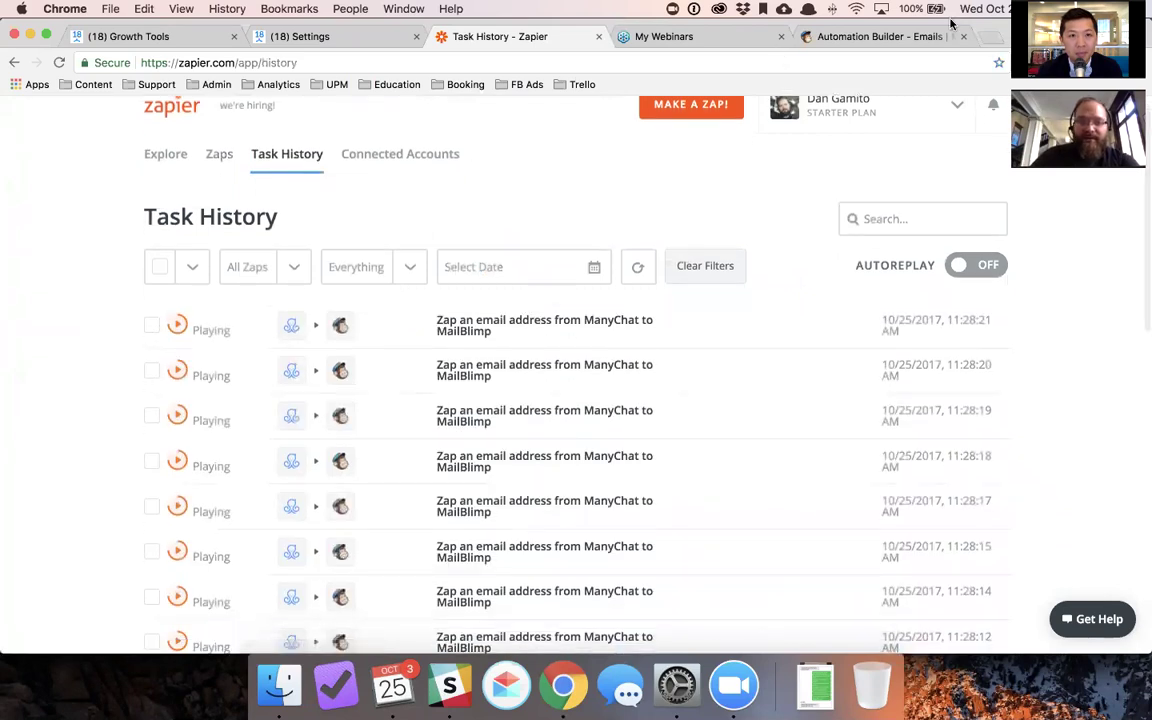
scroll(390, 348, down, 1)
scroll(390, 348, up, 1)
scroll(392, 348, down, 1)
scroll(392, 348, down, 5)
scroll(392, 348, up, 7)
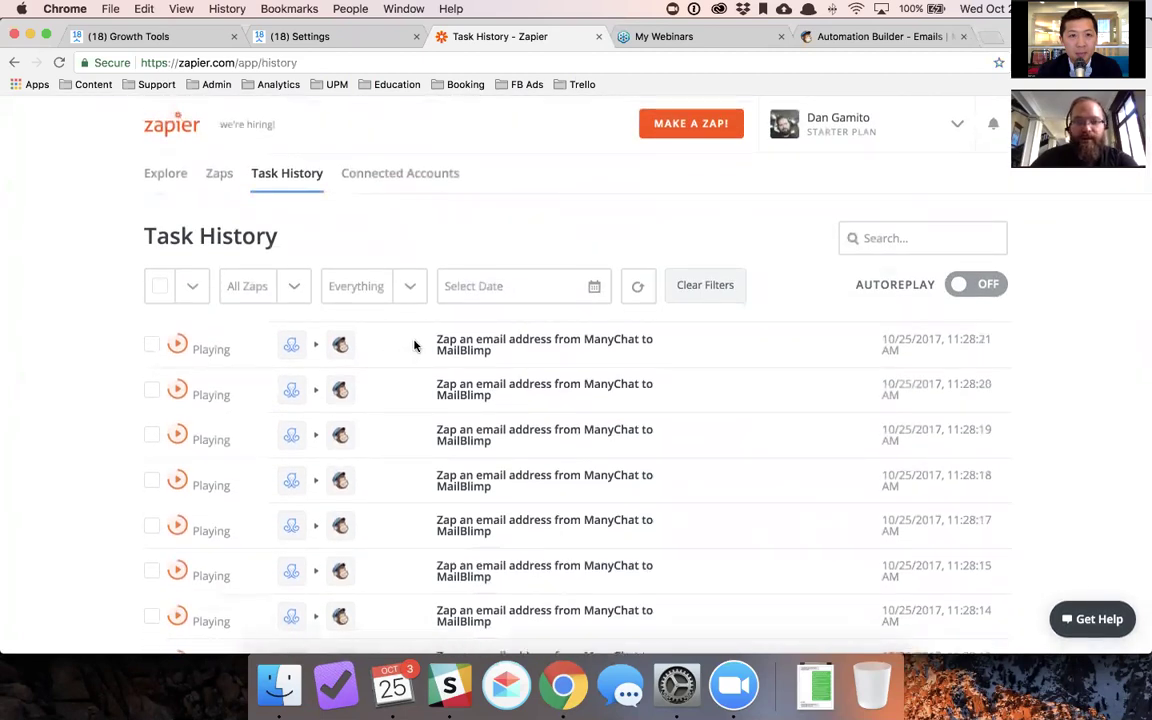
scroll(414, 346, up, 1)
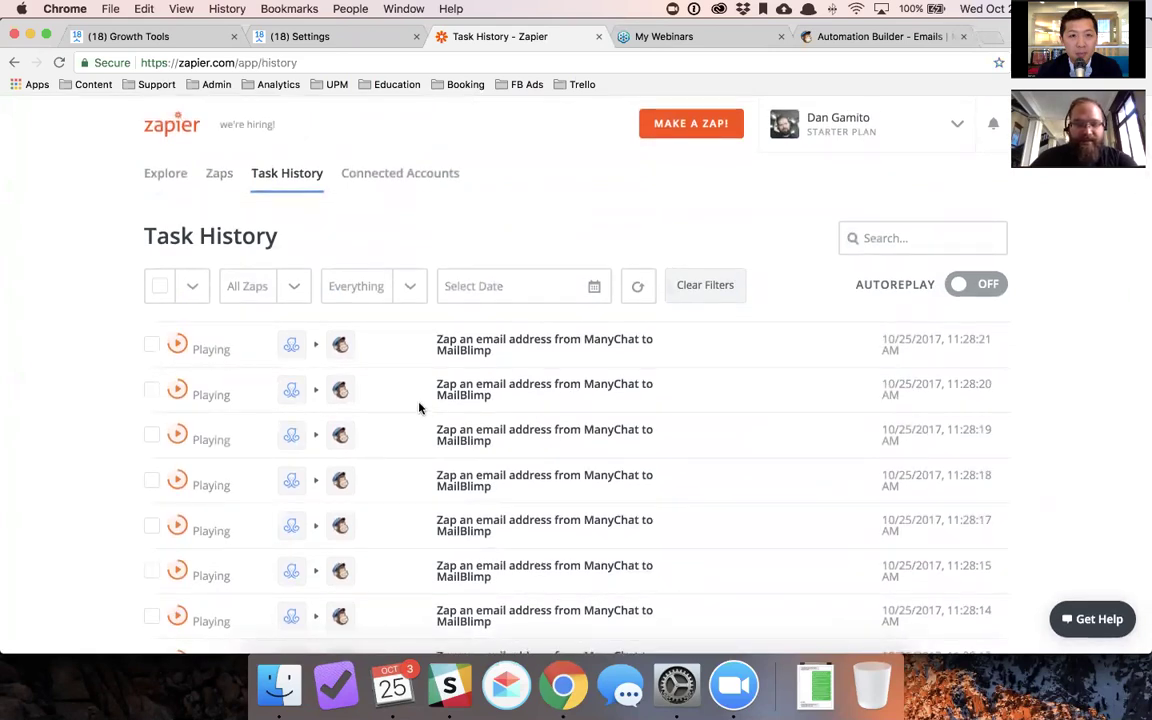
scroll(419, 407, down, 2)
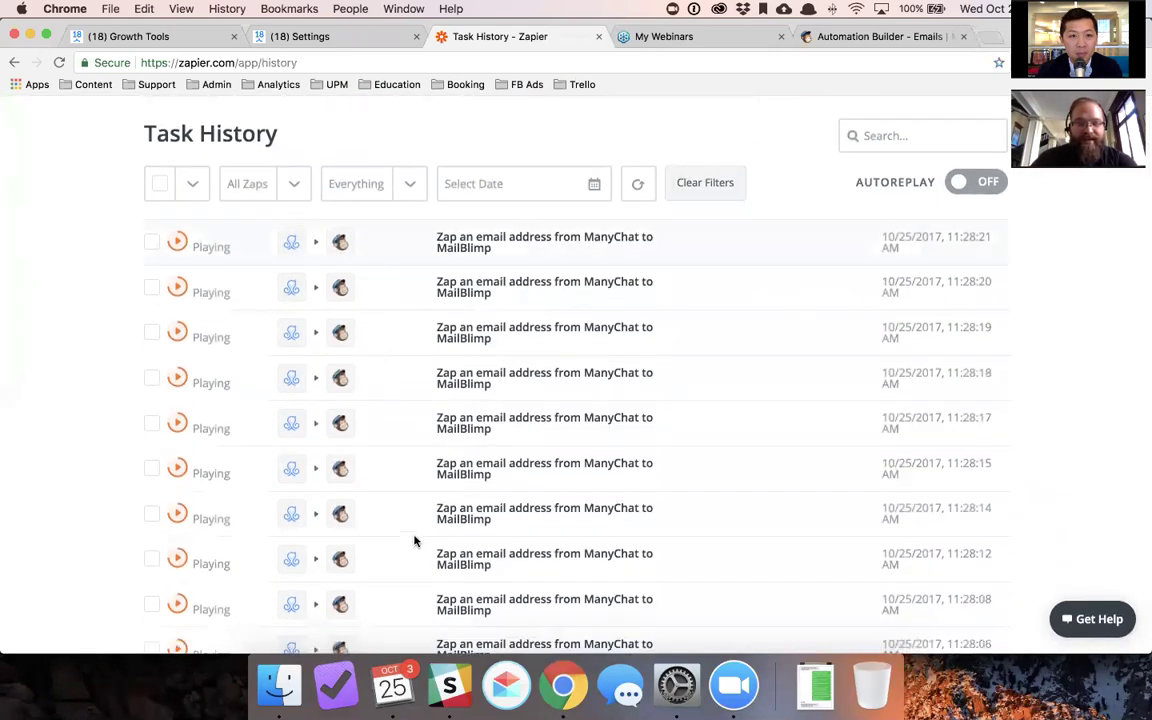
scroll(427, 478, up, 2)
click(293, 290)
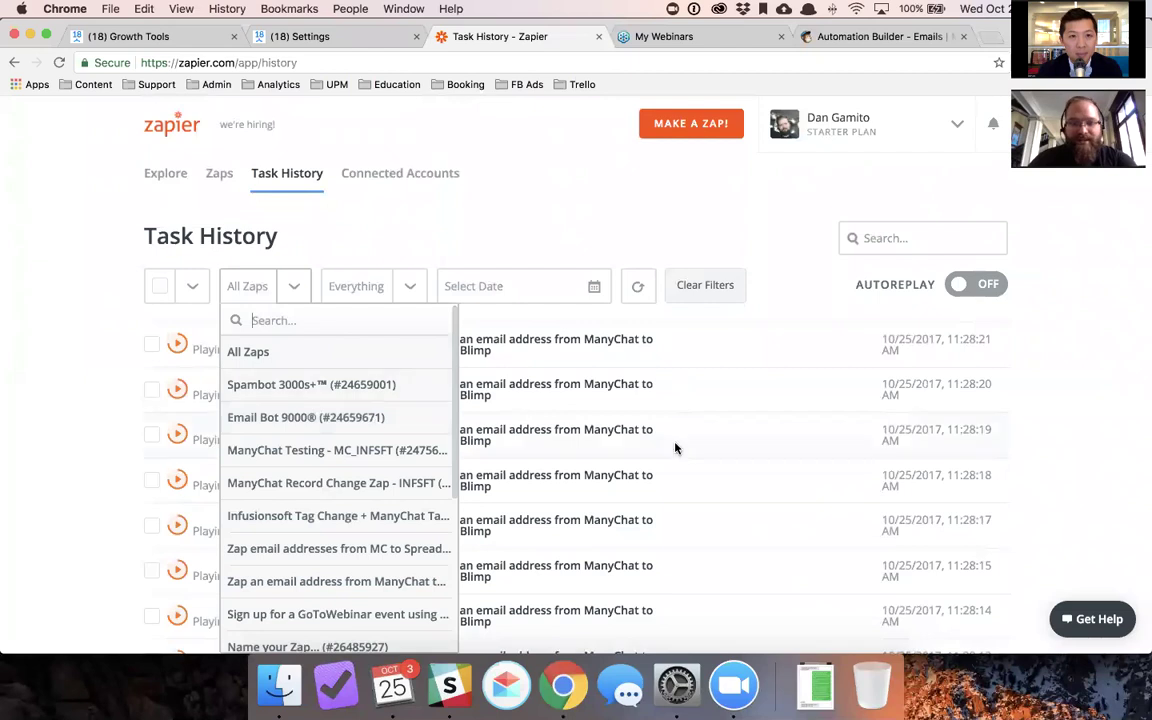
Step: Open the most recent ManyChat to MailBlimp task and examine the outgoing and incoming data of its trigger
click(660, 360)
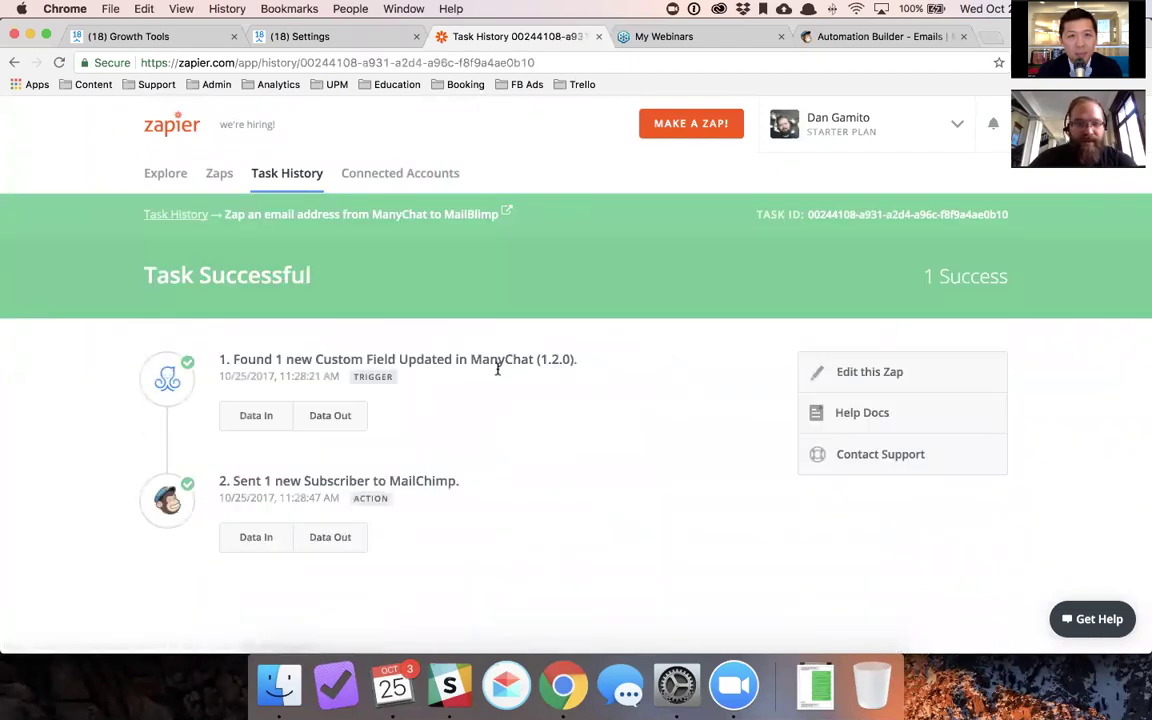
scroll(401, 391, down, 3)
scroll(401, 393, up, 2)
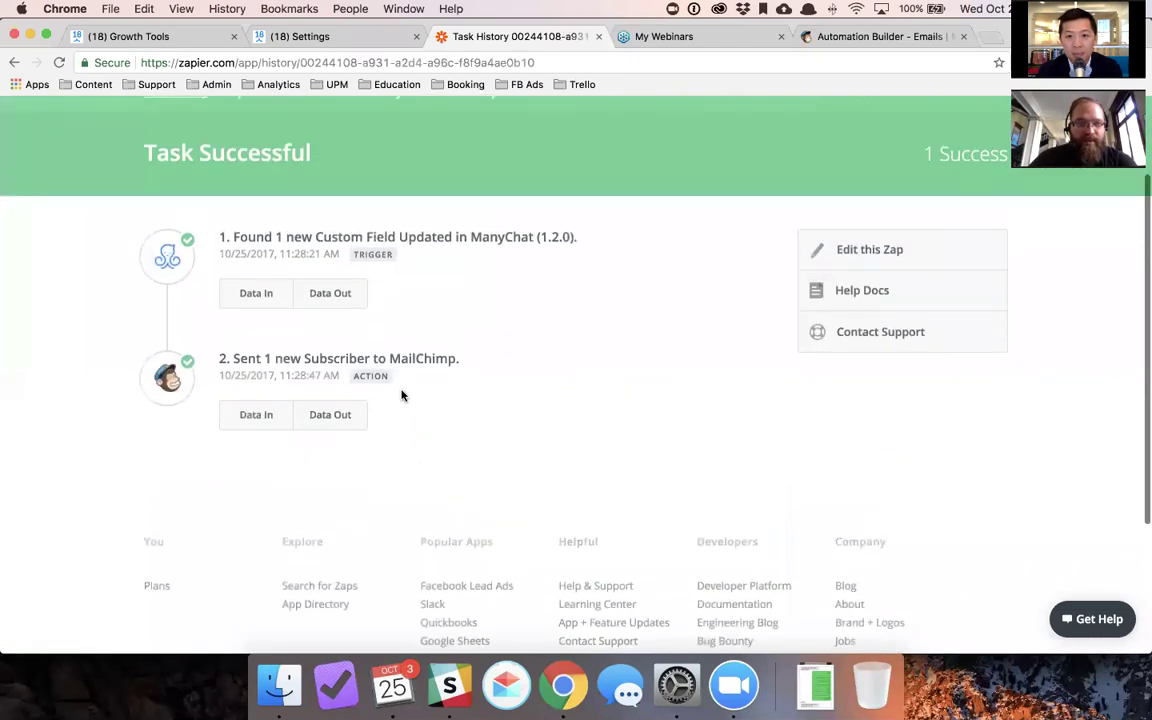
click(349, 302)
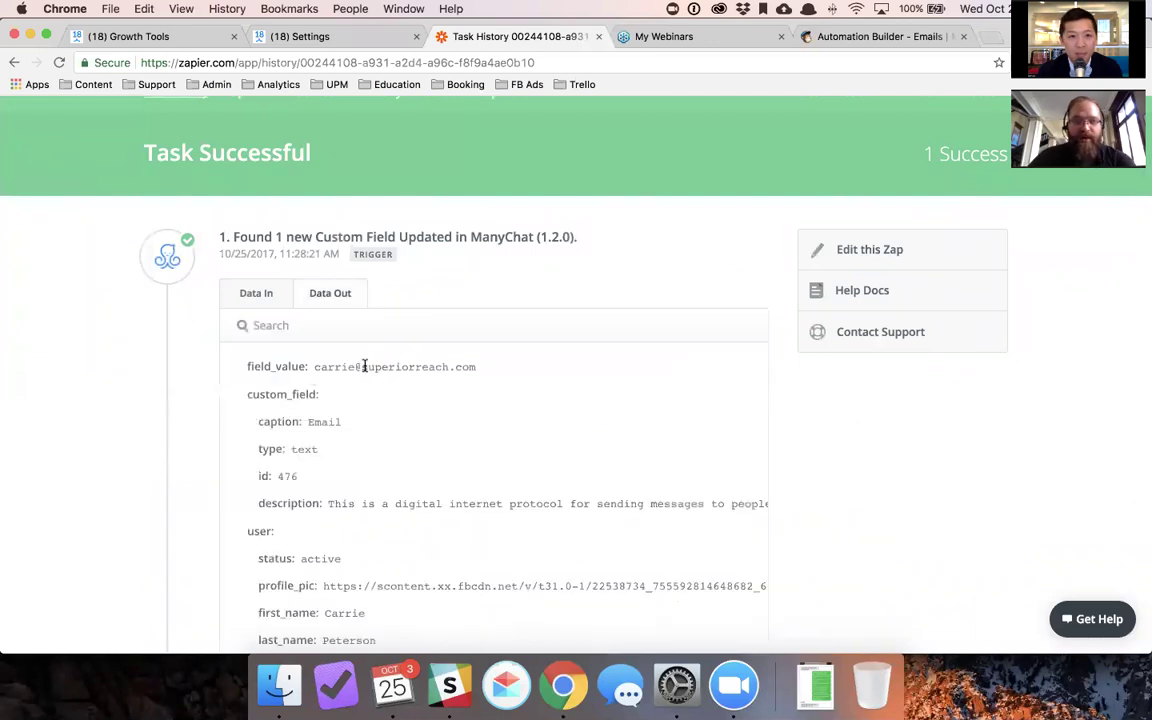
click(280, 304)
scroll(288, 298, up, 3)
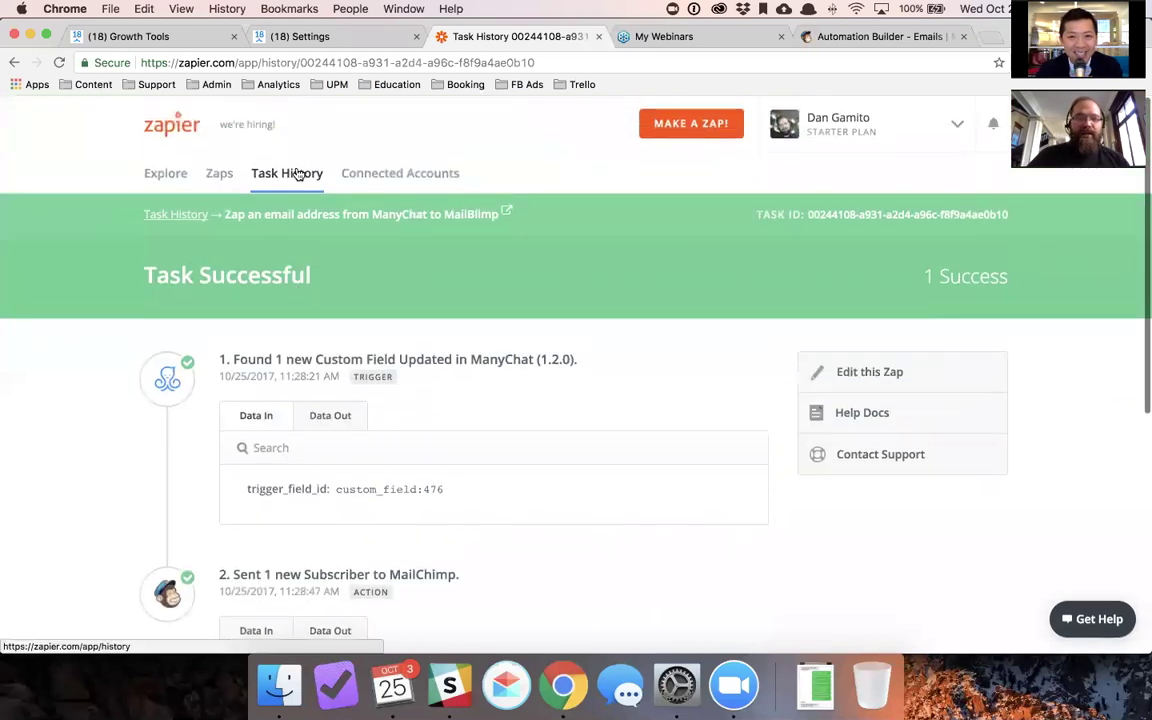
Step: Return to the Task History, view the popular Zap categories, and go back to the list of own Zaps
click(290, 173)
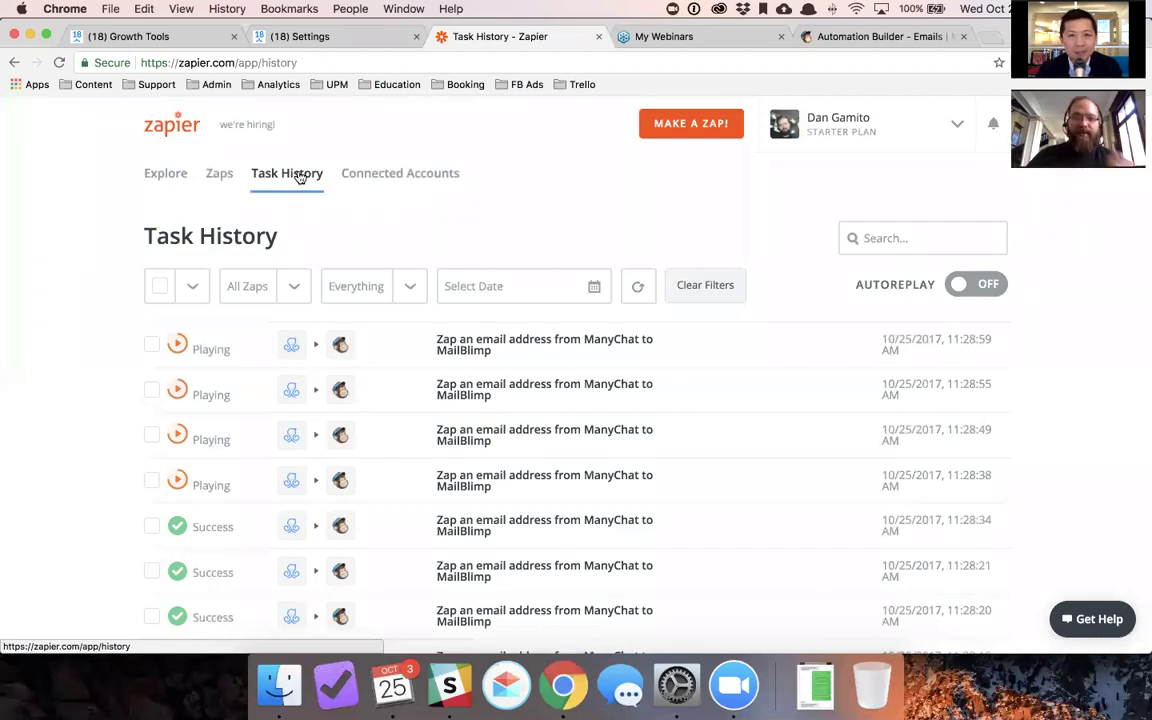
click(176, 181)
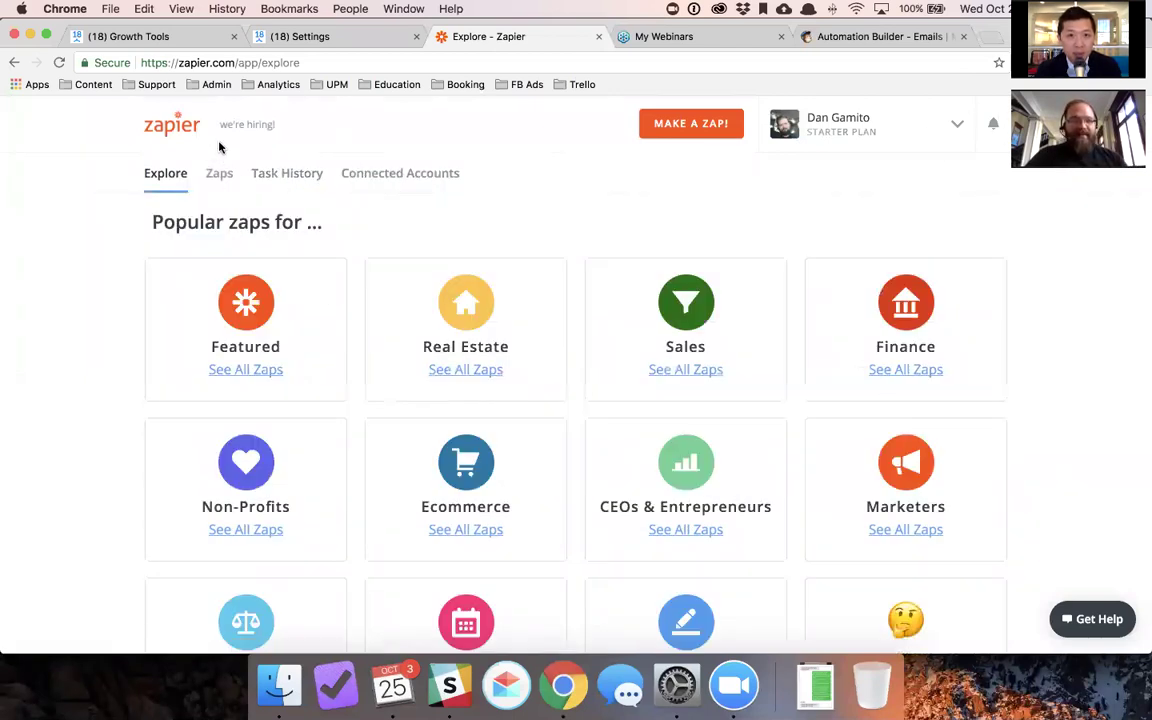
click(224, 176)
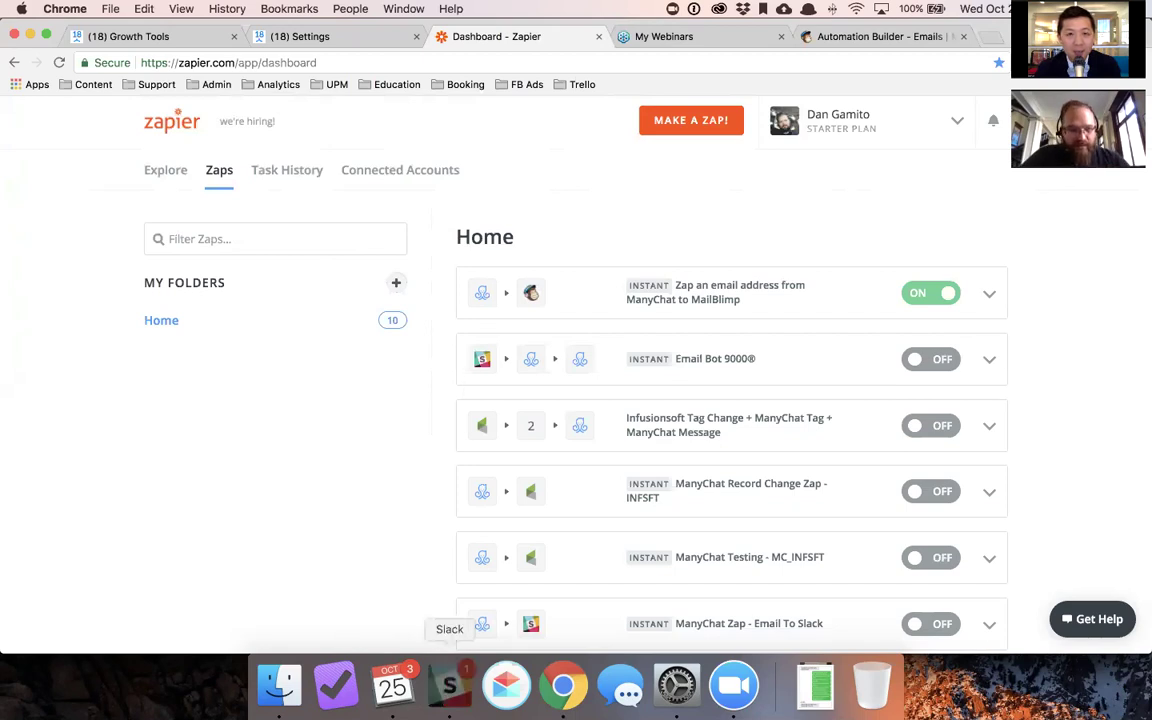
Step: Switch to the #zapier-test channel in Slack, highlight the person's name in the latest ManyZap notification, and return to Zapier
click(449, 686)
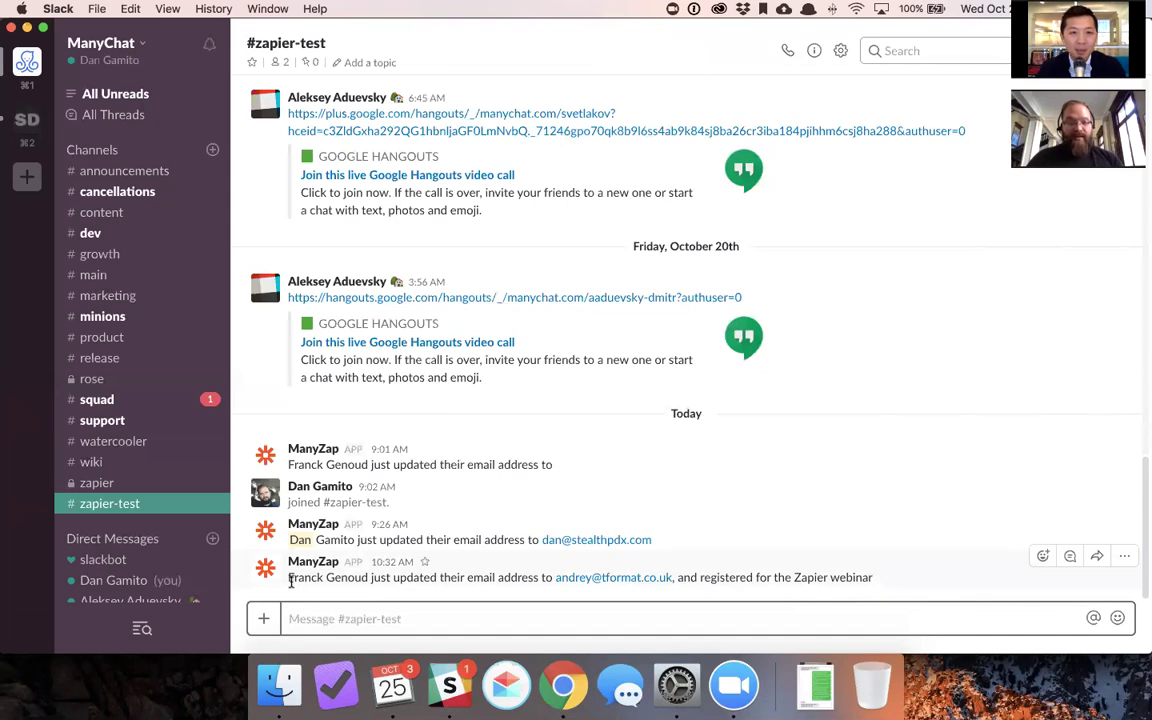
drag(288, 580, 367, 581)
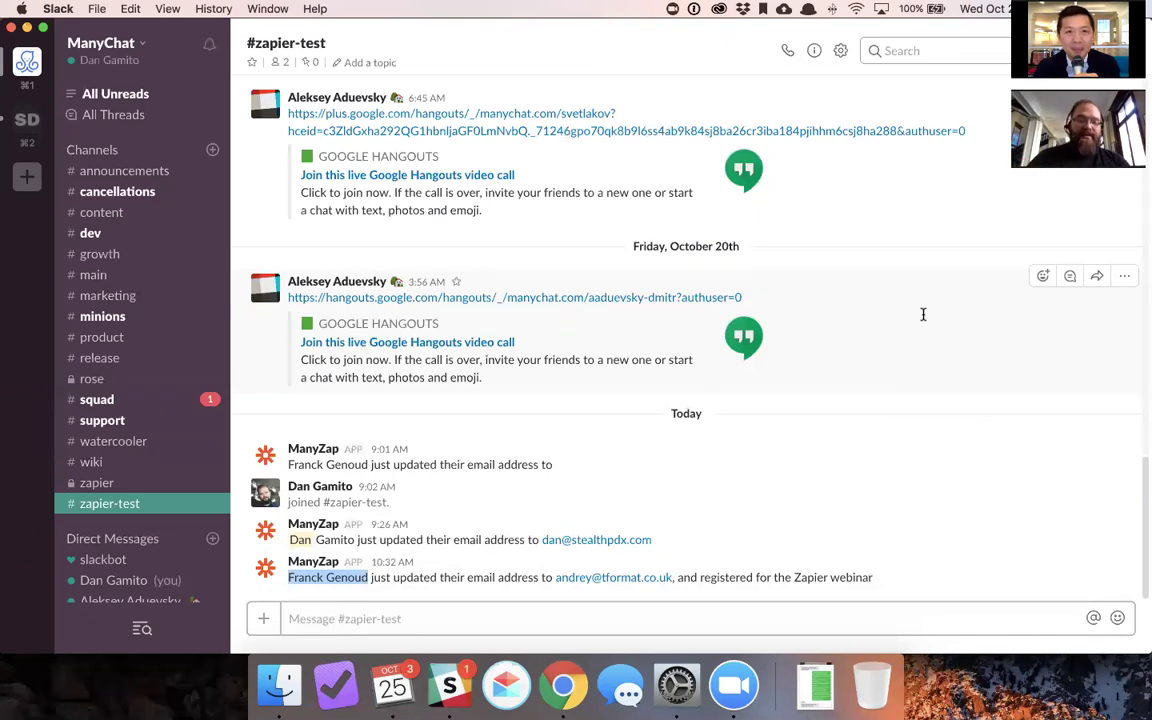
key(super+Tab)
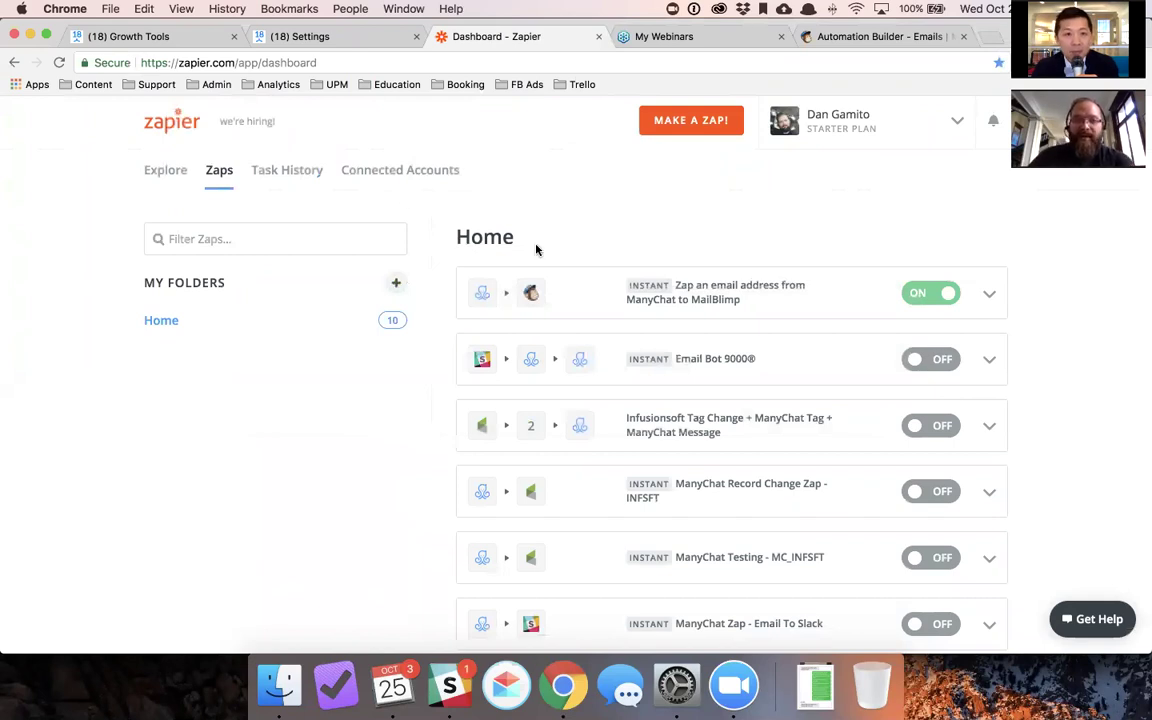
Step: Look through the Zaps on the dashboard and open "Update Tag In ManyChat When Somebody Becomes A Customer"
scroll(543, 246, down, 1)
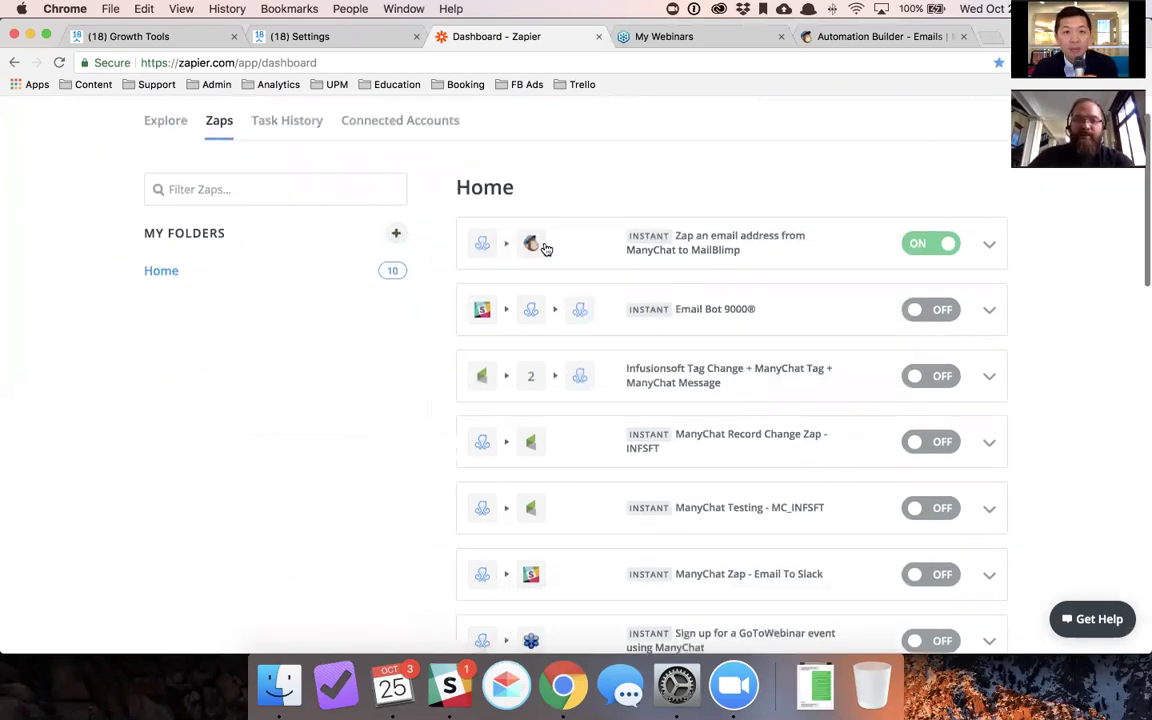
scroll(543, 247, up, 1)
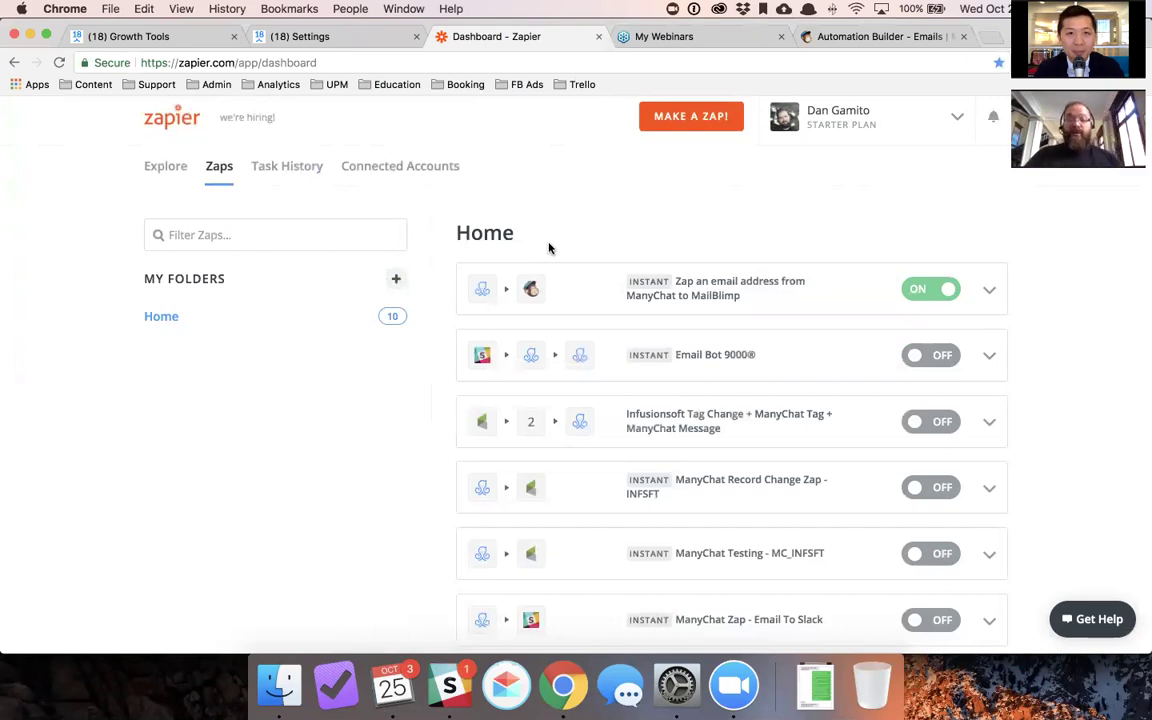
scroll(549, 243, down, 2)
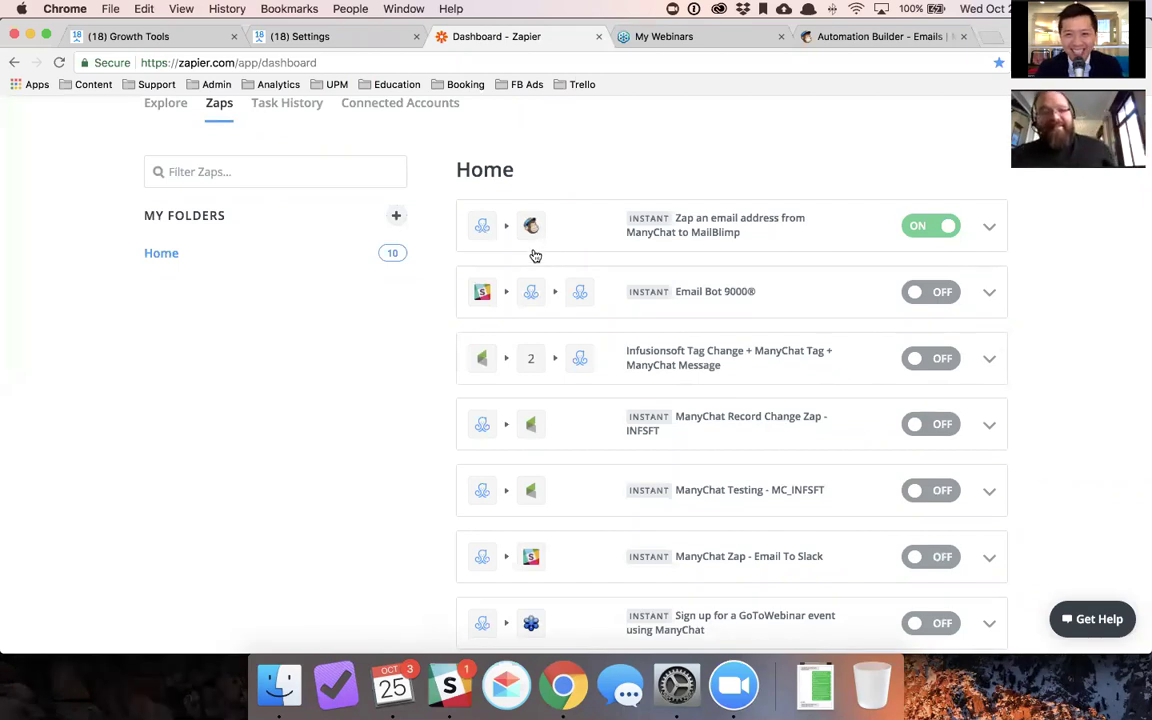
scroll(549, 253, down, 5)
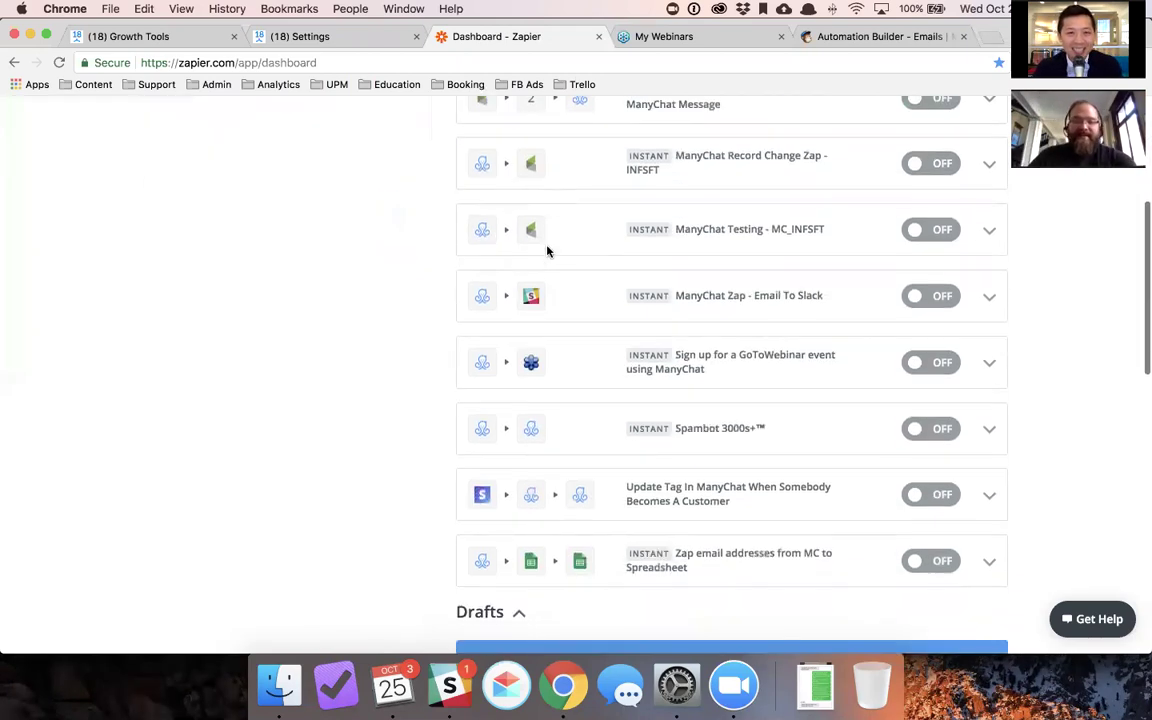
click(680, 490)
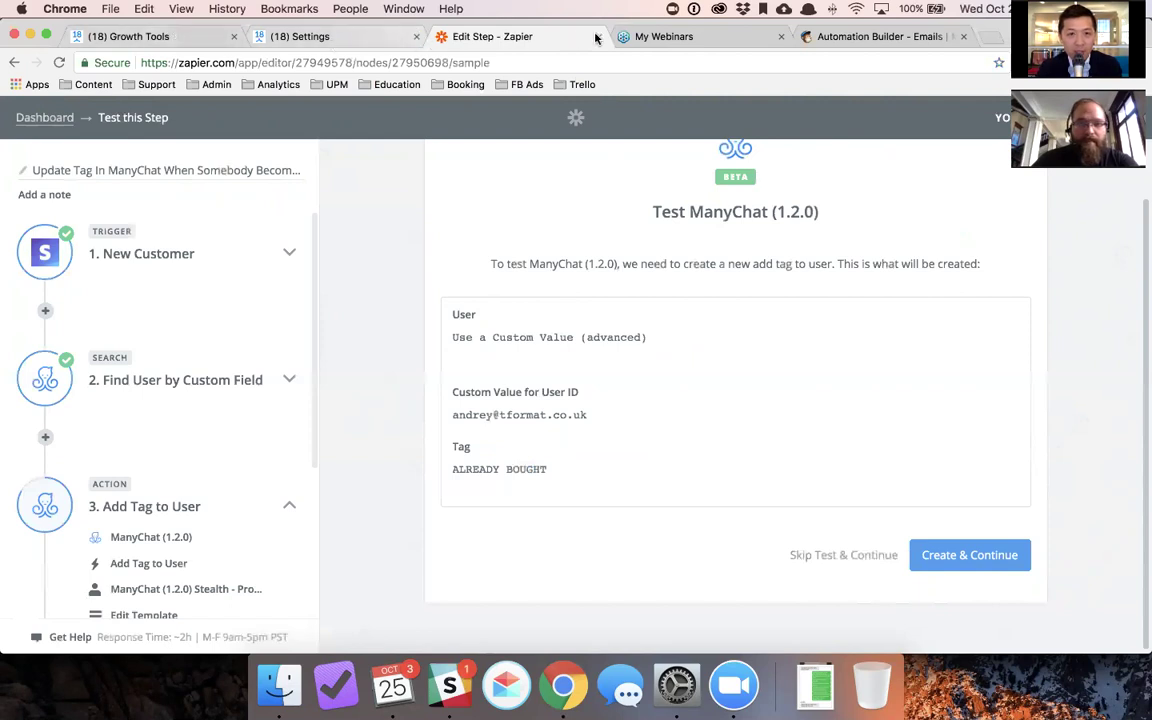
Step: Check the growth tool in ManyChat briefly, switch back to Zapier, and return to the dashboard's list of Zaps
click(173, 39)
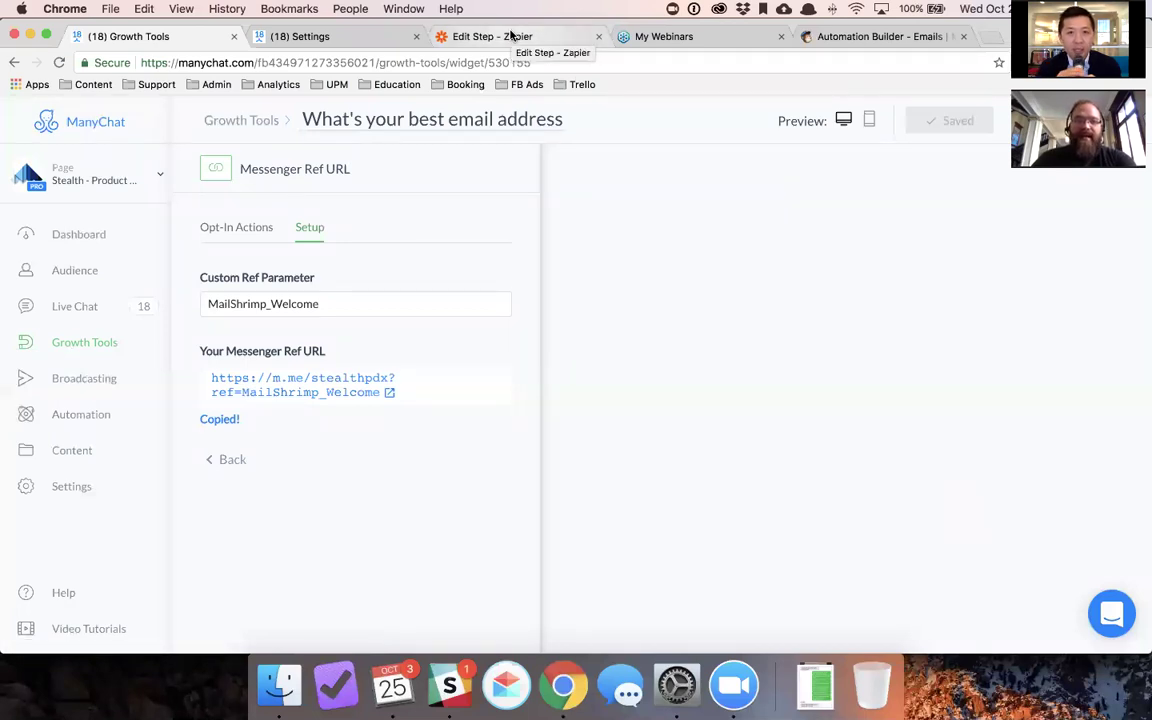
click(511, 36)
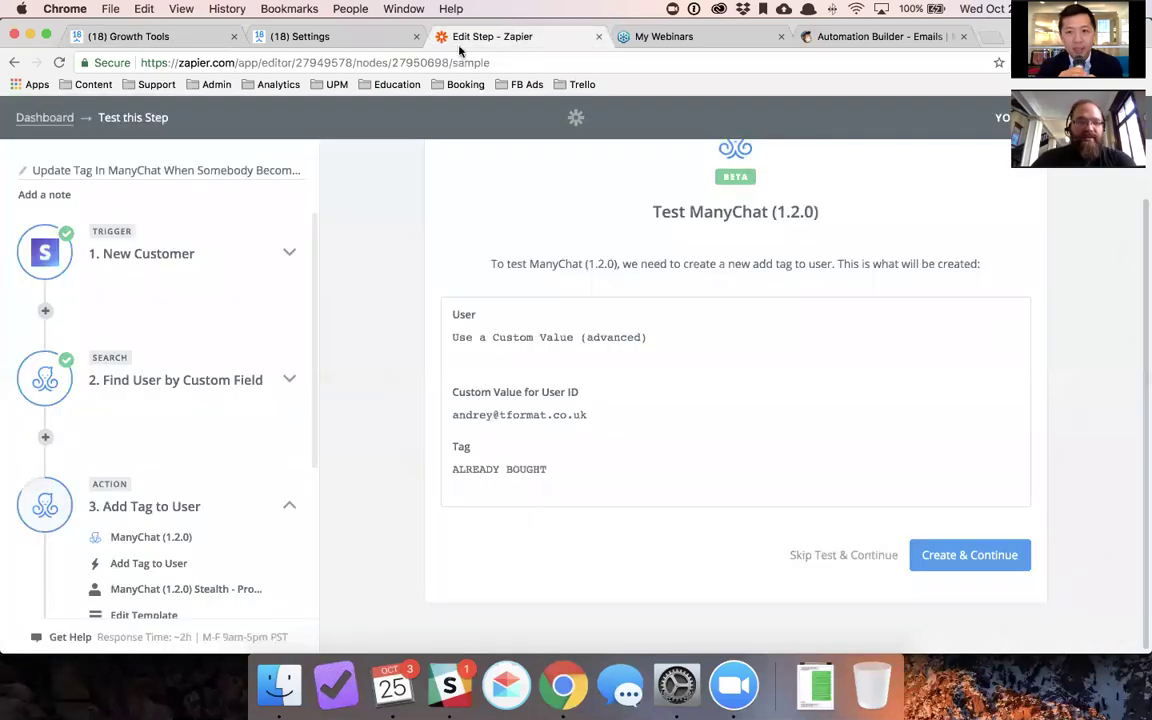
click(67, 122)
scroll(504, 247, up, 5)
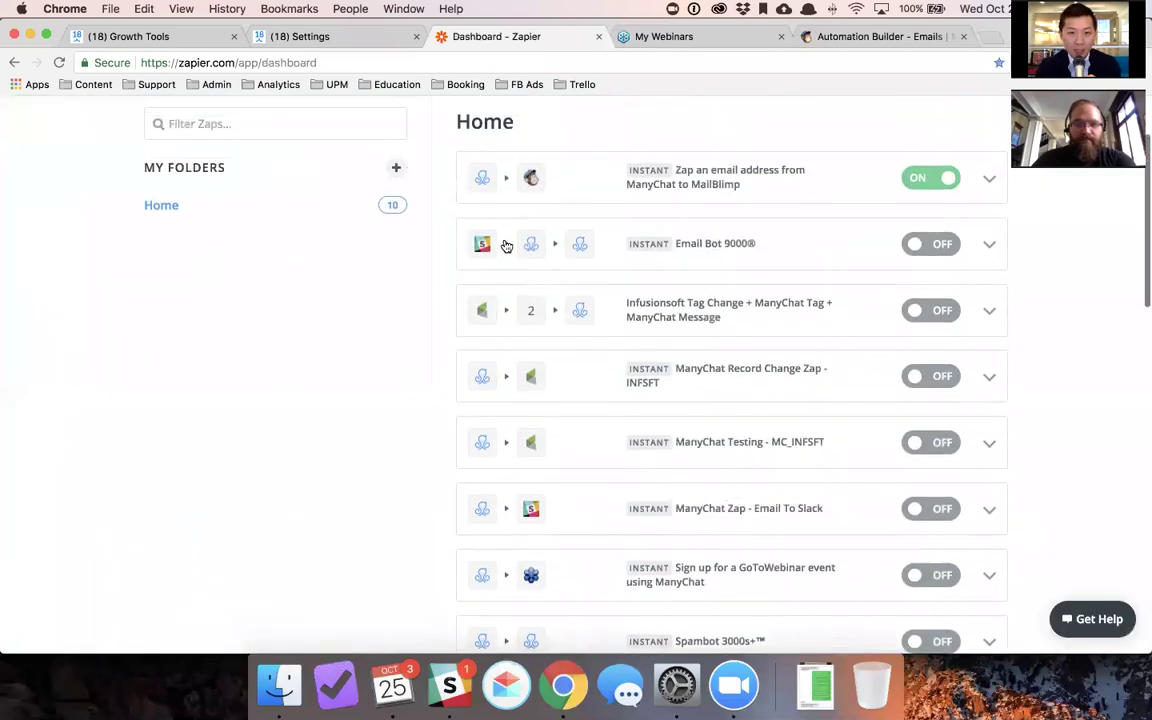
scroll(506, 246, up, 2)
Step: Open the ManyChat to MailBlimp Zap, view the settings under its action and trigger, and return to the dashboard
click(725, 290)
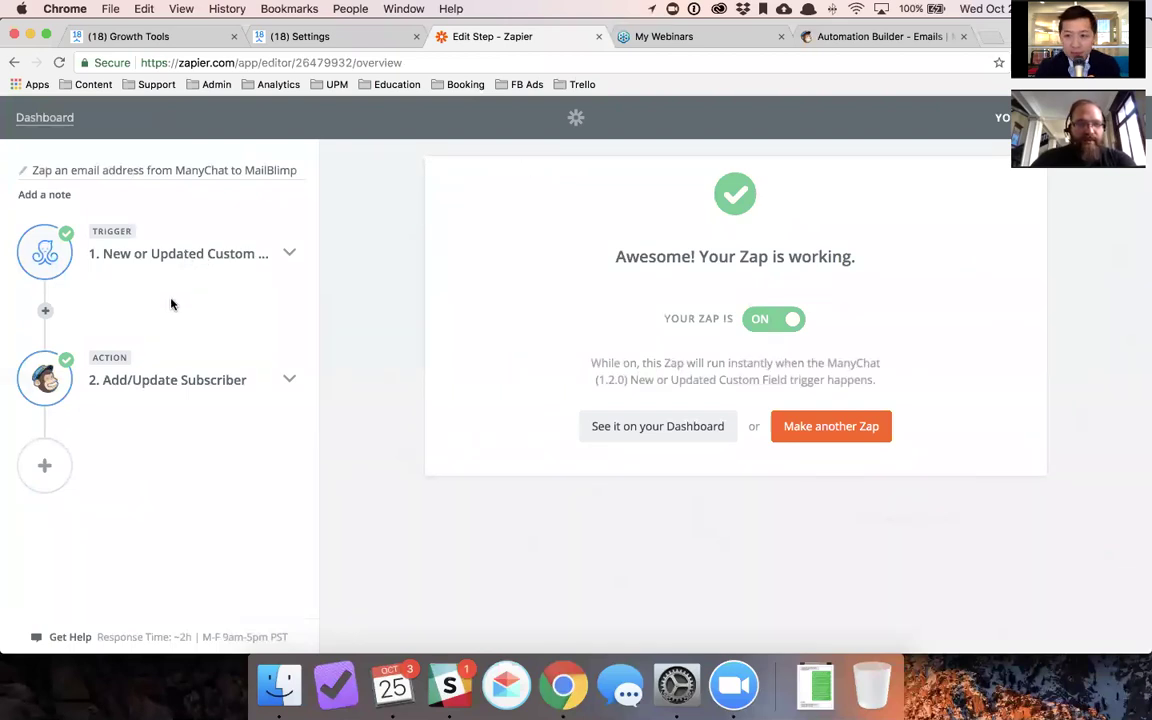
click(173, 382)
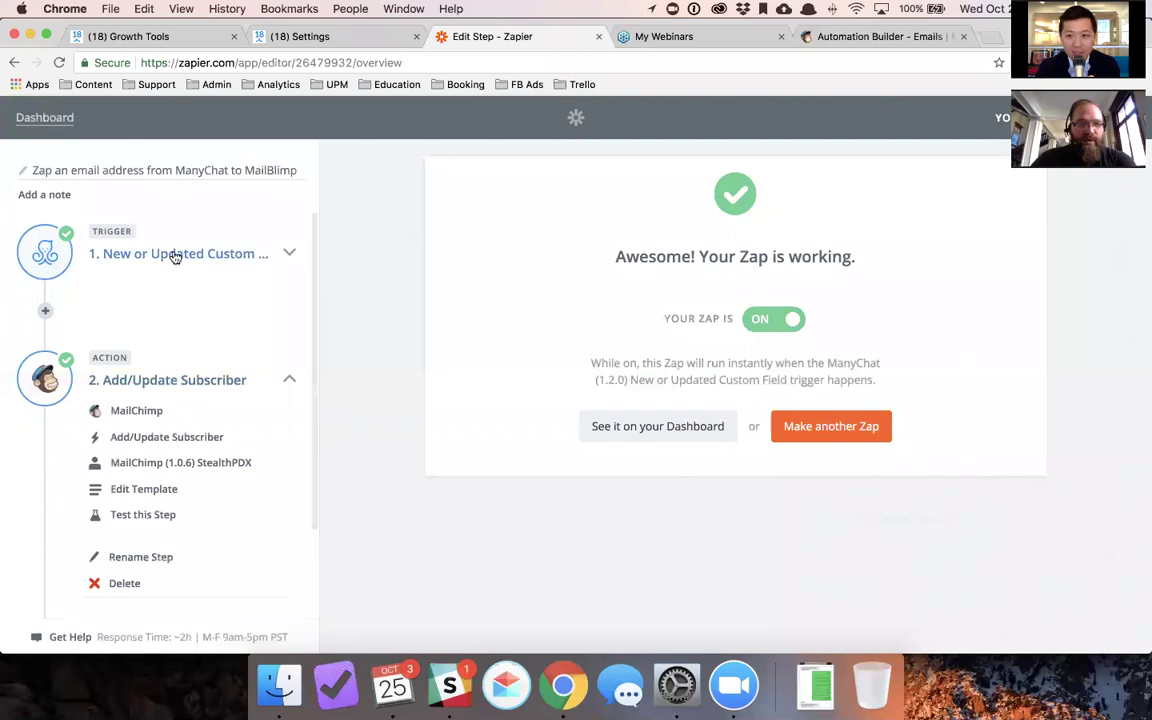
click(174, 256)
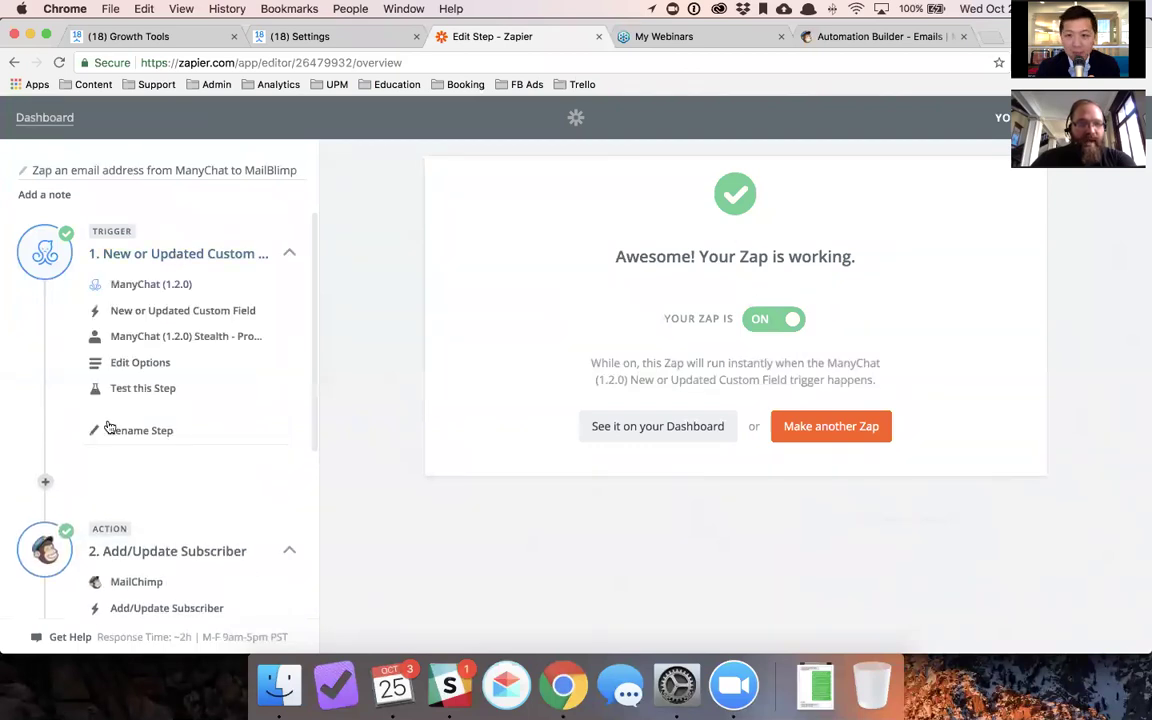
click(155, 255)
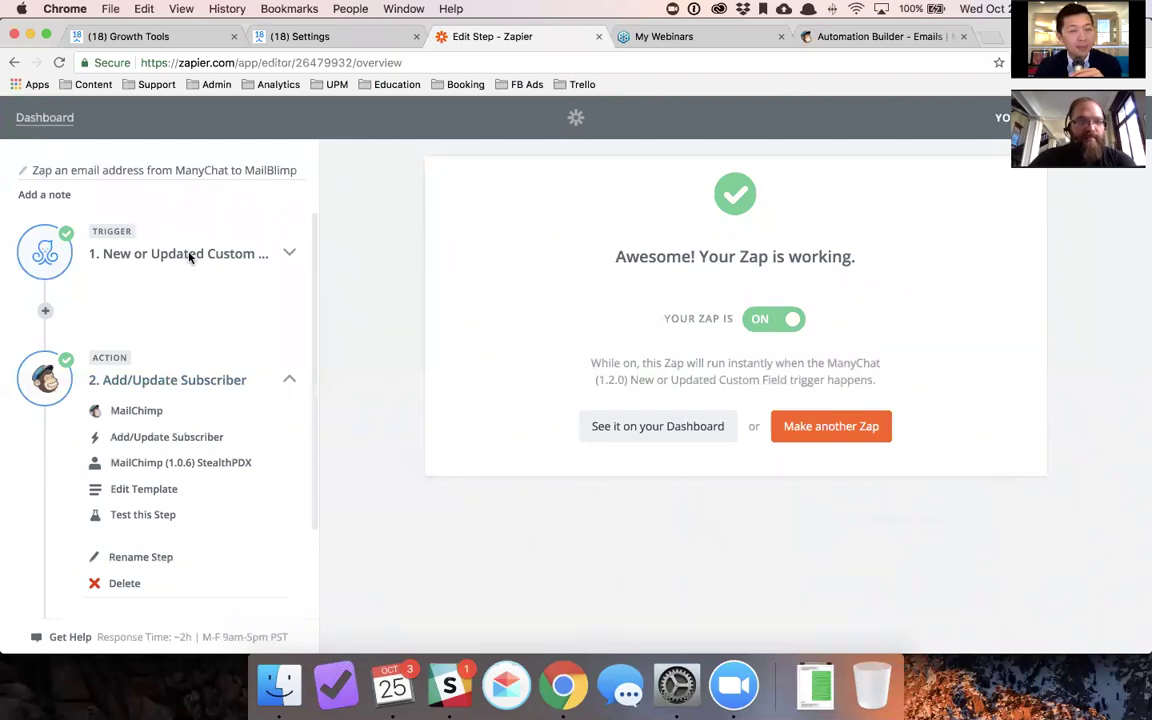
click(58, 119)
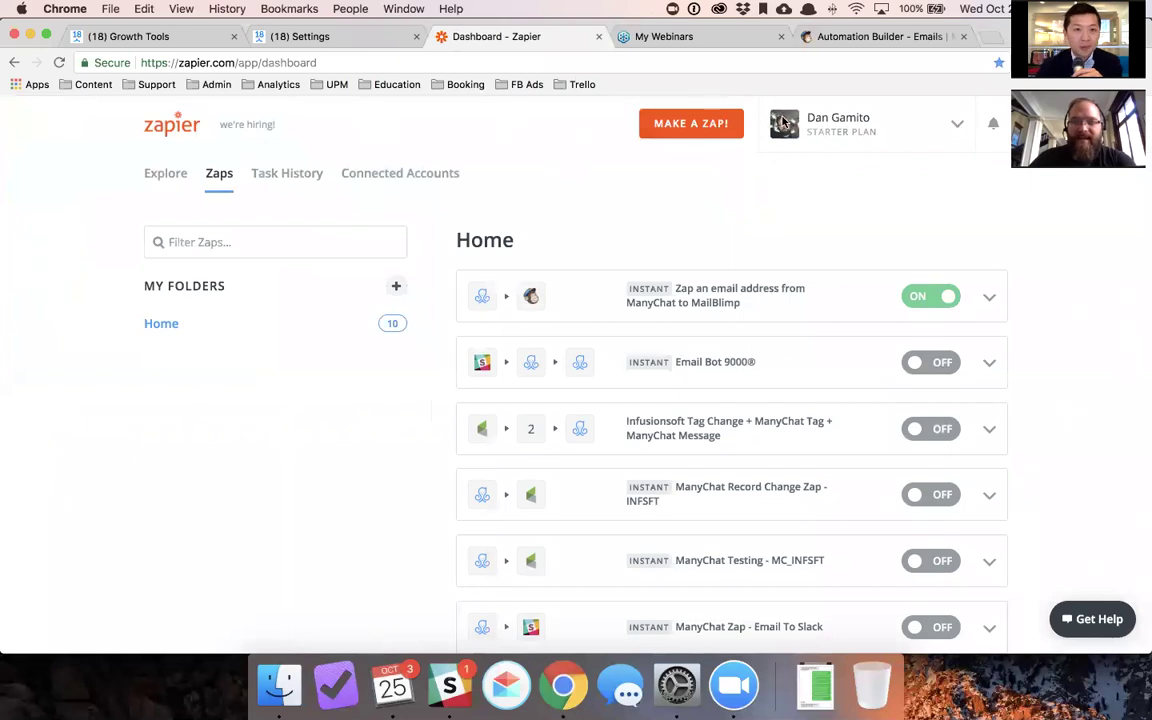
Step: Create a new Zap and choose ManyChat (1.2.0) as its trigger app
click(692, 128)
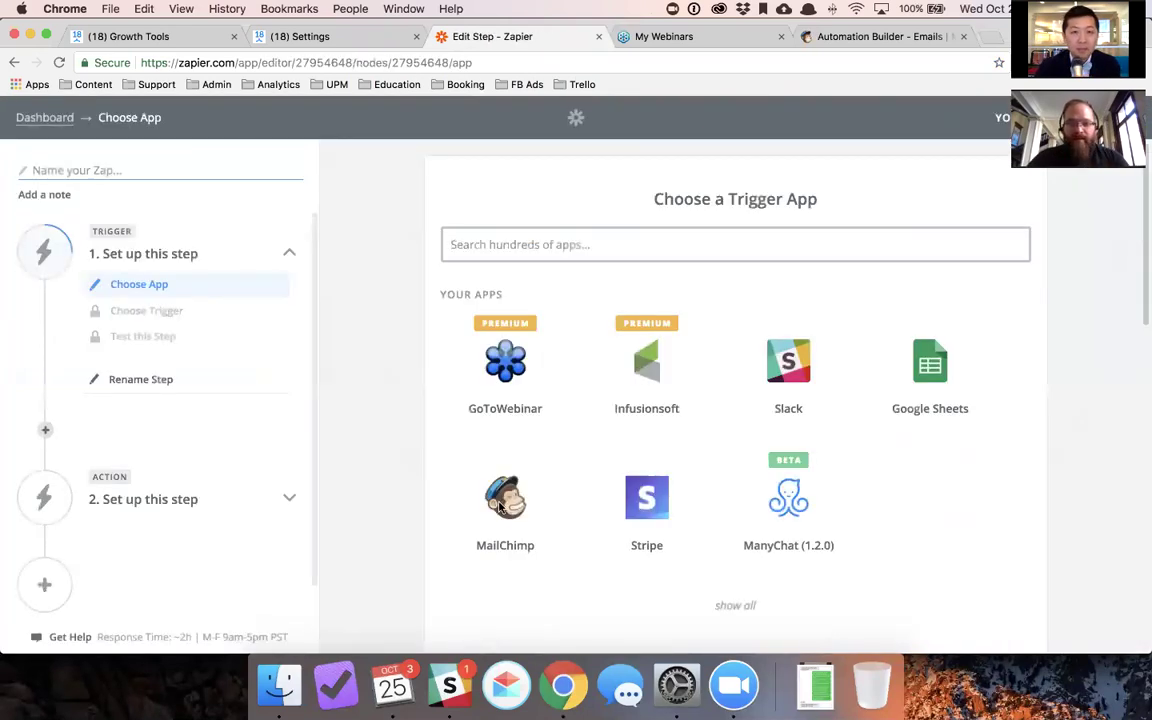
click(499, 505)
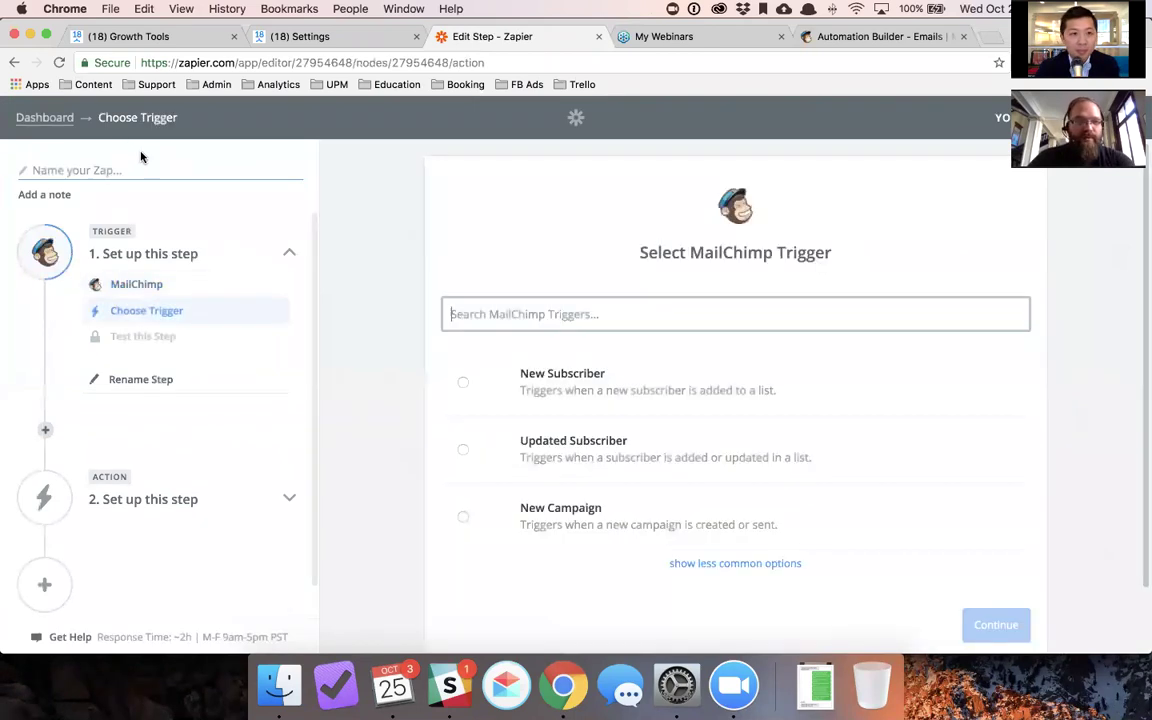
click(142, 284)
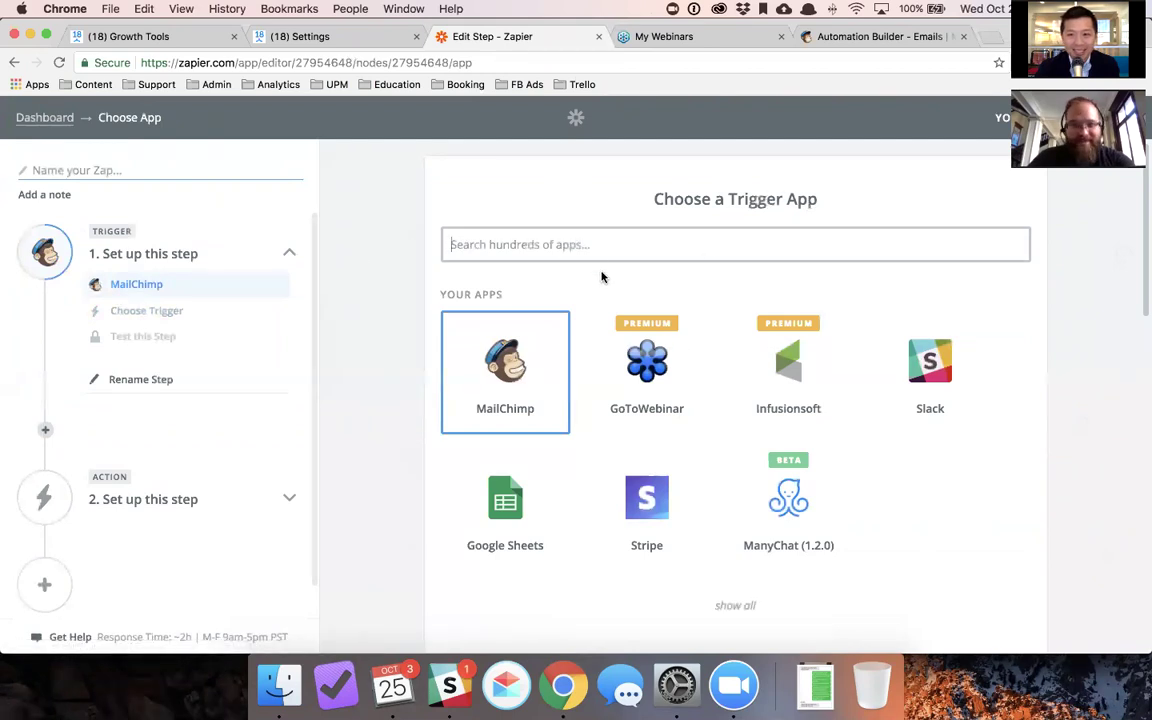
click(810, 500)
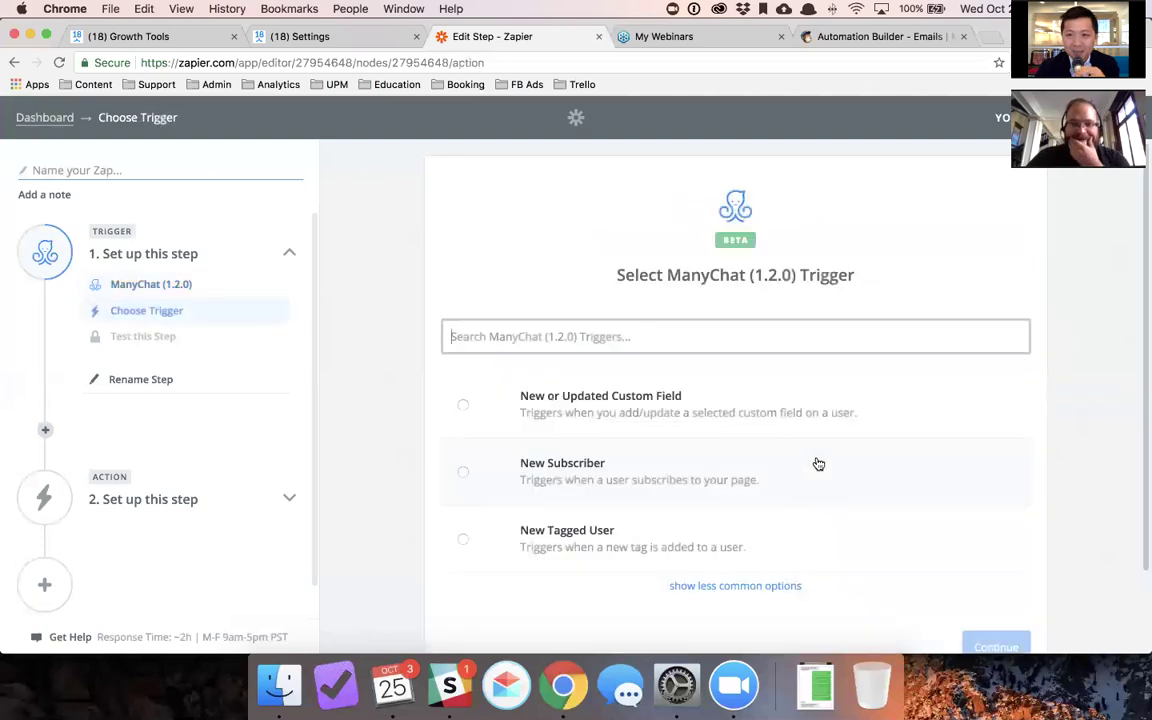
Step: Reveal the less common ManyChat triggers, choose New Subscriber as the trigger, and save it
scroll(815, 464, down, 2)
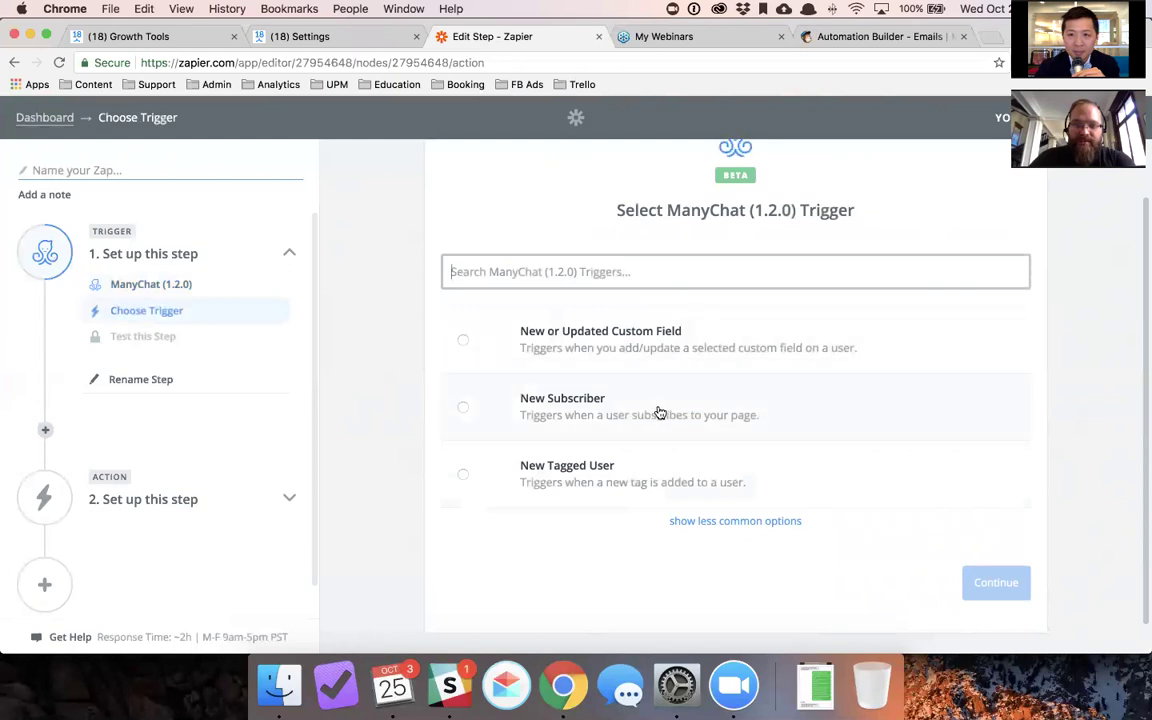
scroll(660, 440, down, 1)
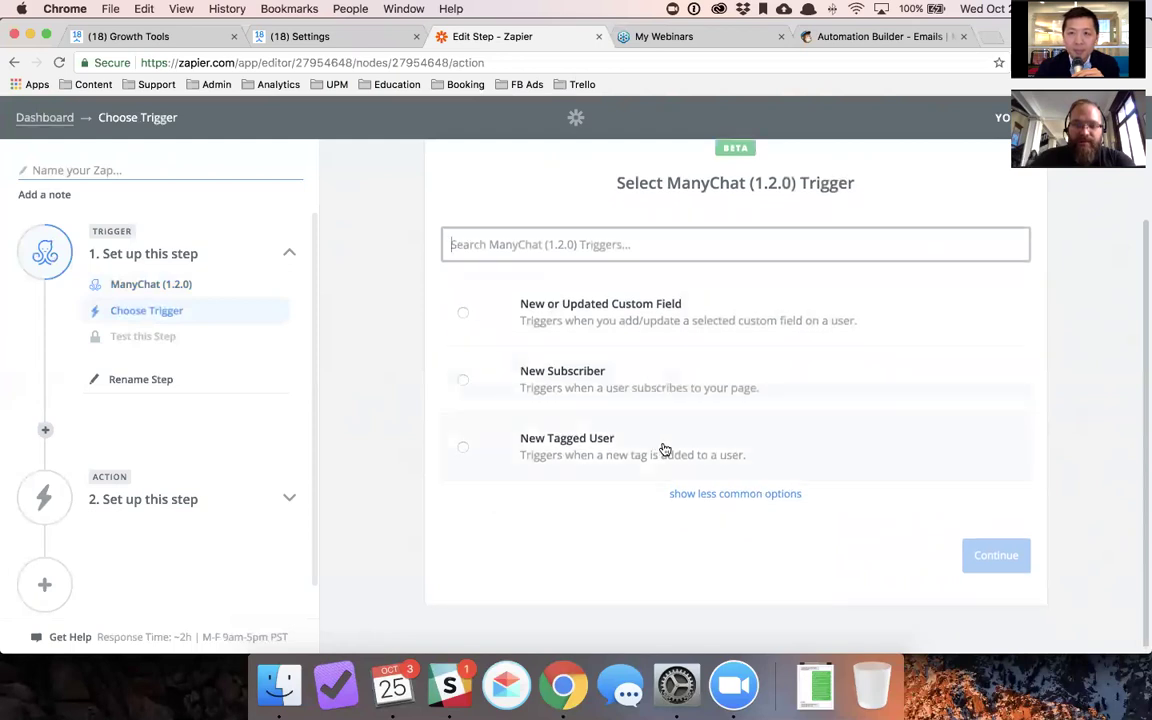
click(760, 493)
scroll(788, 445, down, 4)
scroll(788, 445, up, 7)
scroll(788, 445, down, 5)
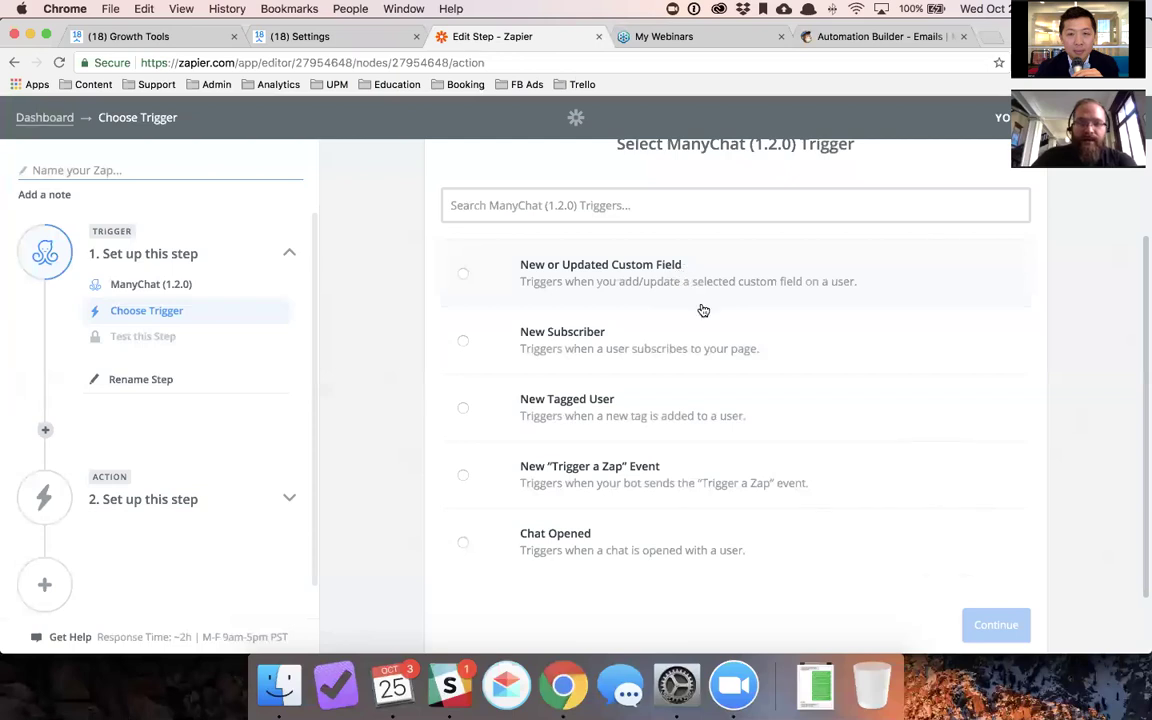
click(694, 337)
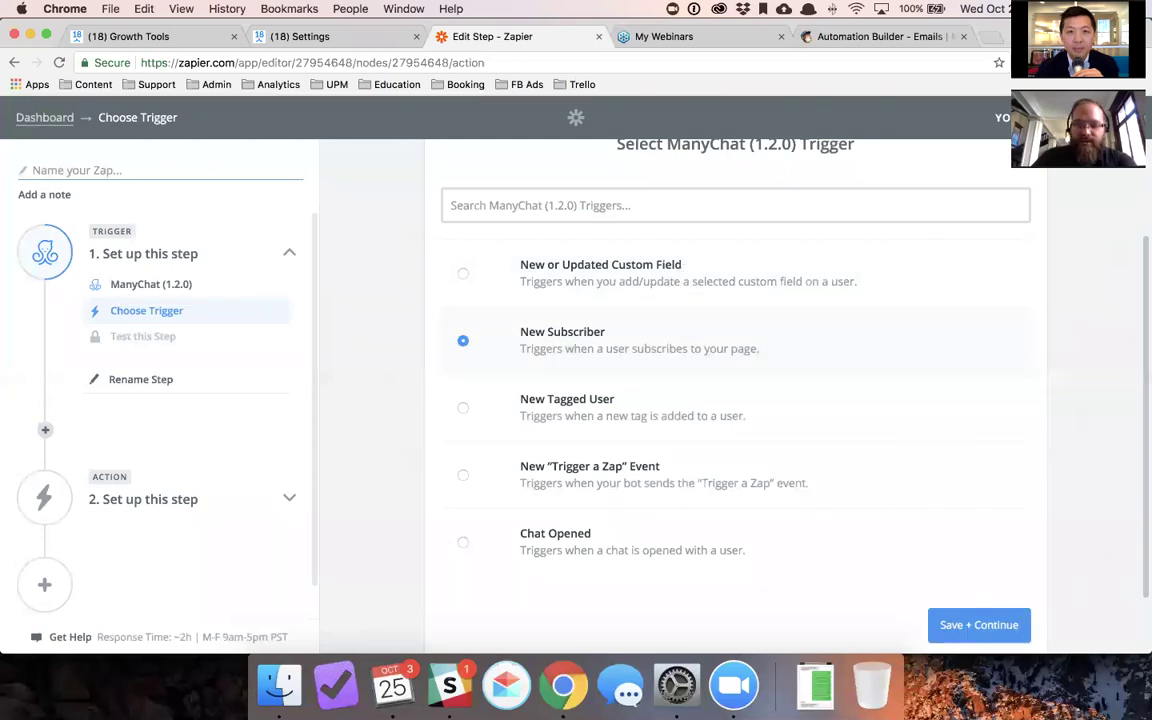
click(979, 624)
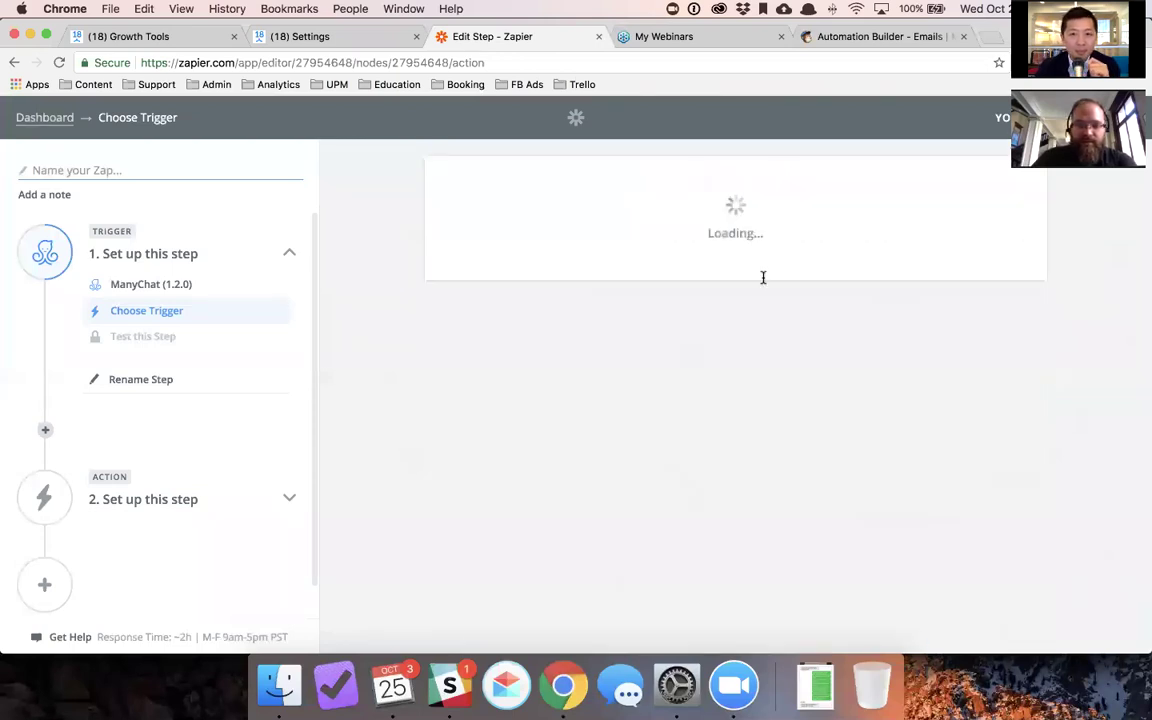
Step: Use the ManyChat (1.2.0) Stealth - Product Marketing Management account for the trigger and test it by fetching an existing subscriber
scroll(763, 274, down, 10)
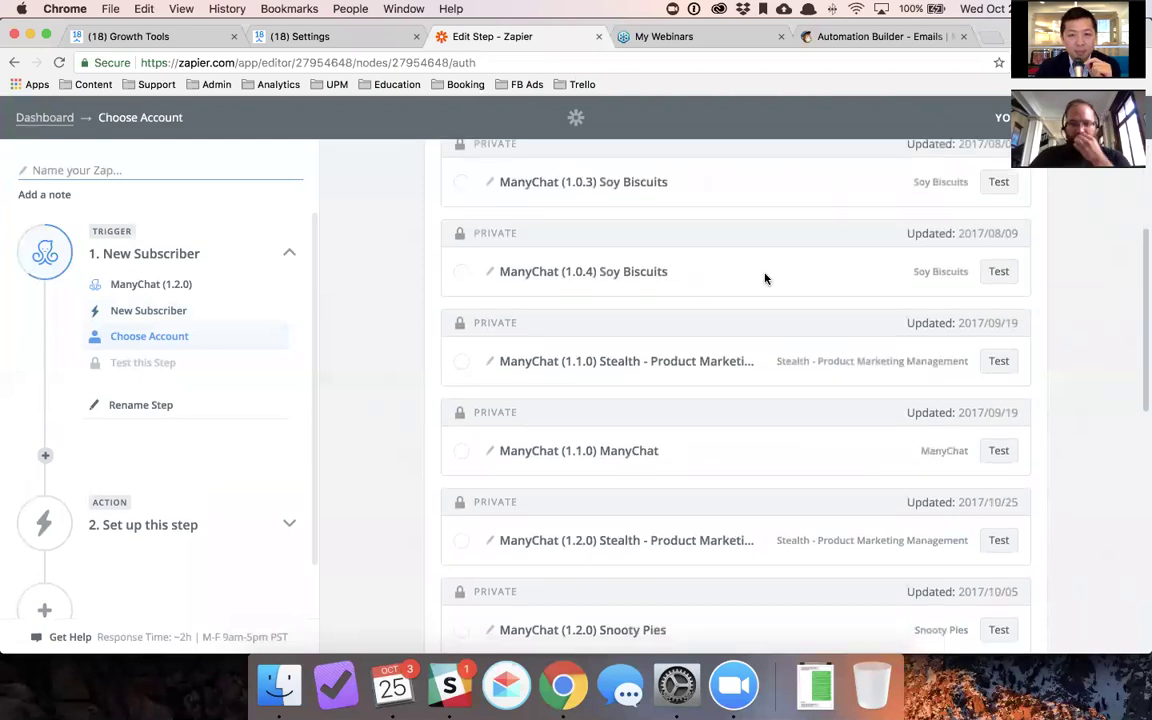
click(461, 351)
scroll(485, 340, down, 2)
scroll(761, 504, down, 8)
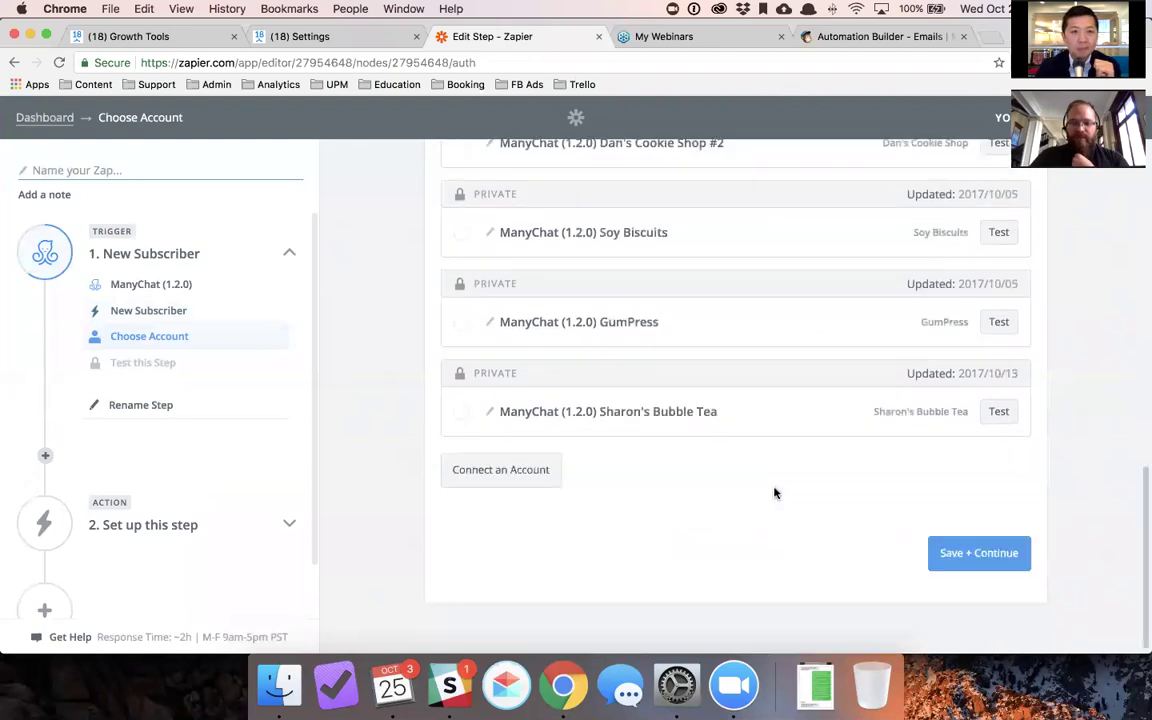
click(972, 553)
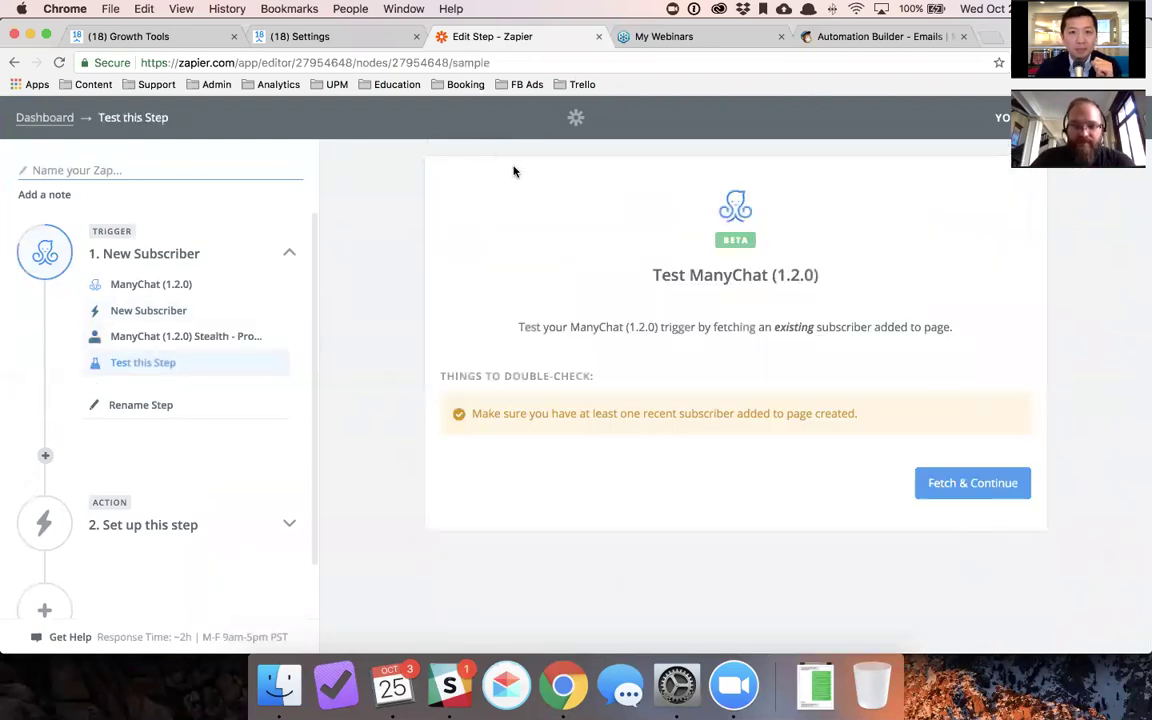
click(975, 483)
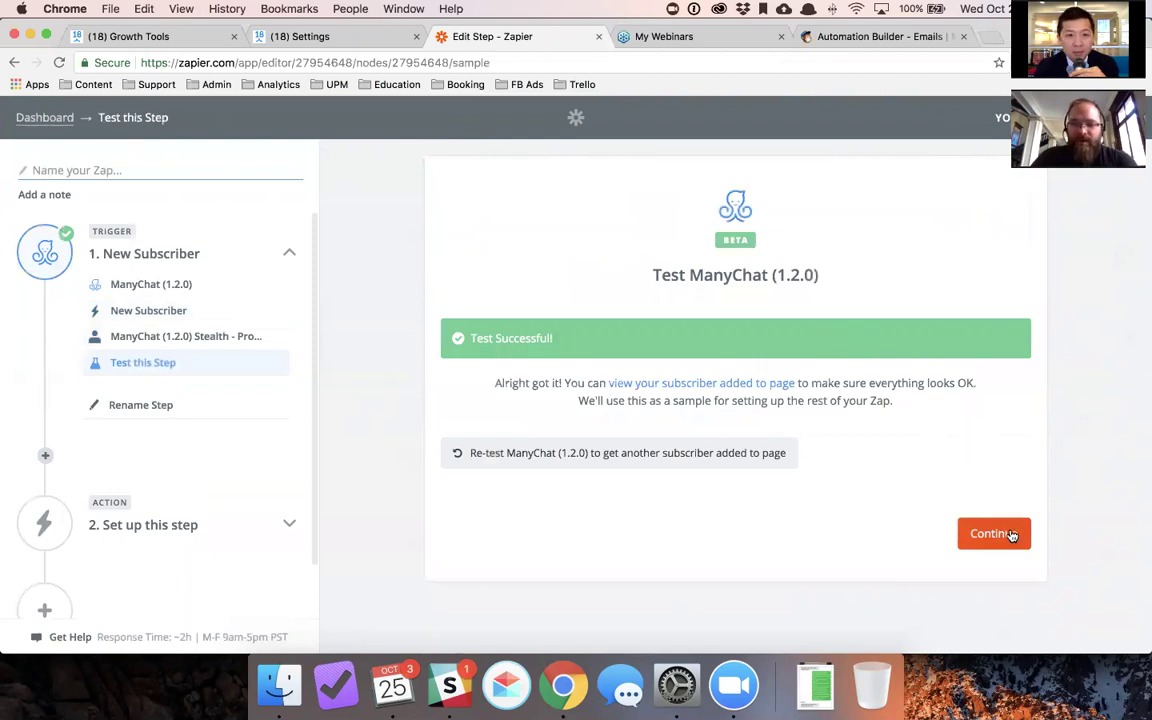
click(1012, 536)
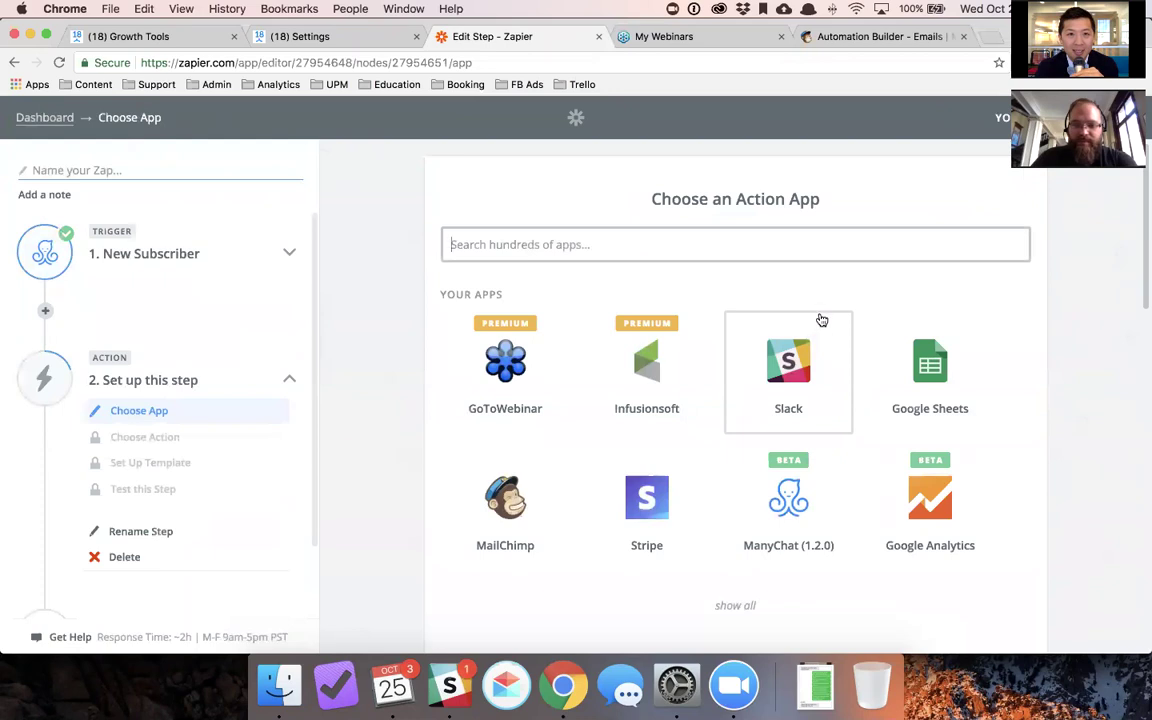
Step: Add a MailChimp Add/Update Subscriber action and select the list StealthPDX - Retention marketing strategies for B2B SaaS
scroll(821, 320, down, 1)
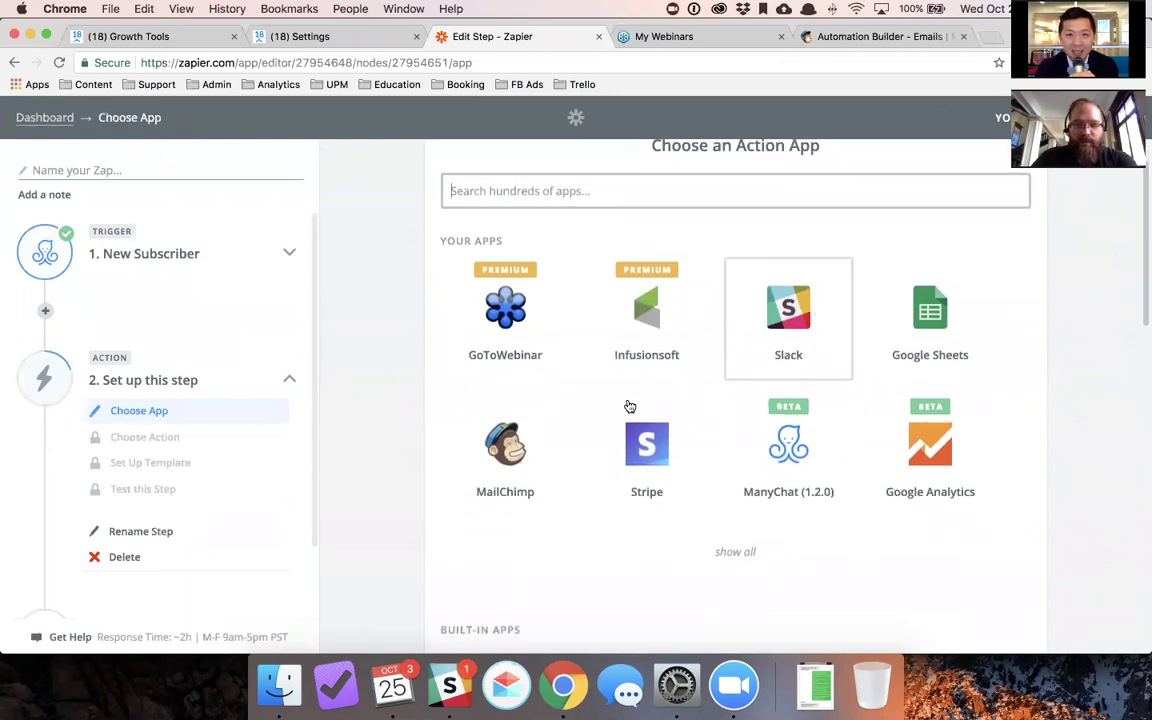
click(505, 468)
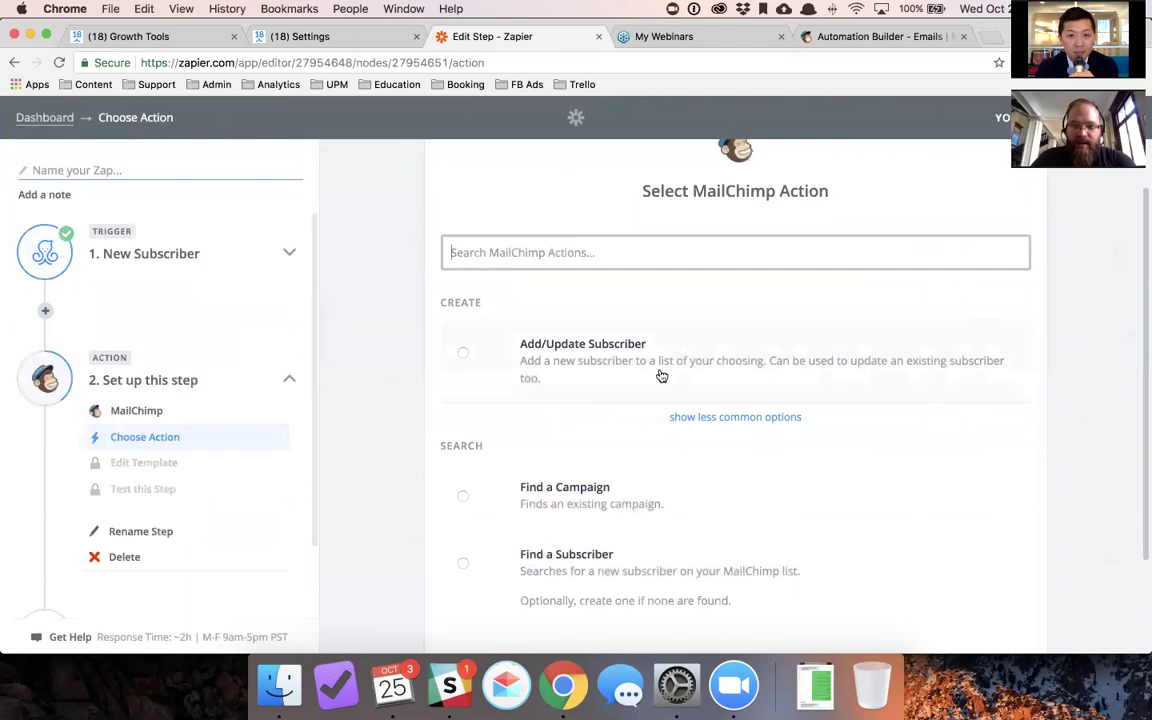
click(463, 354)
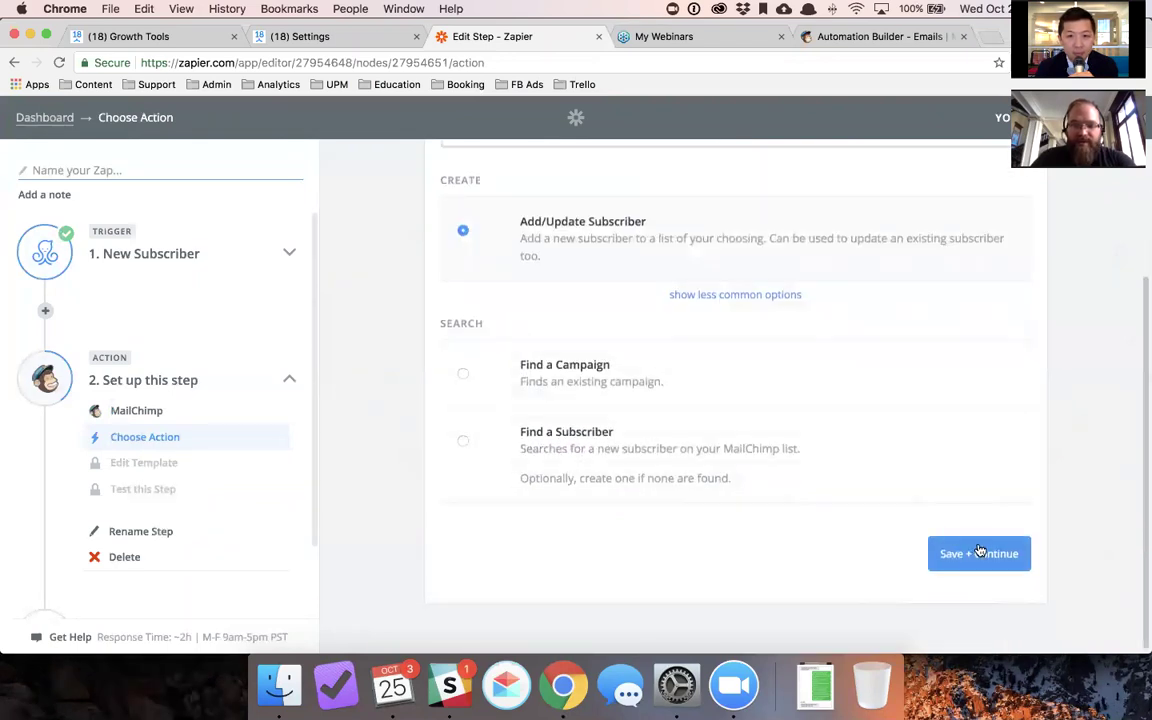
click(975, 550)
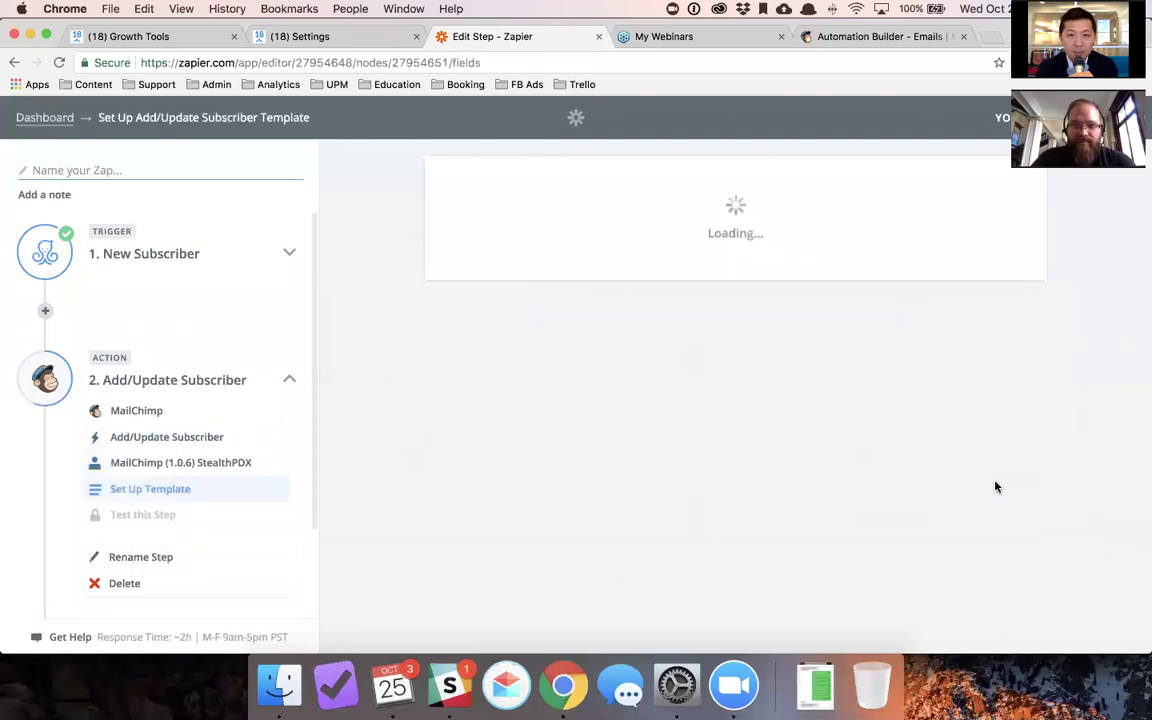
click(622, 342)
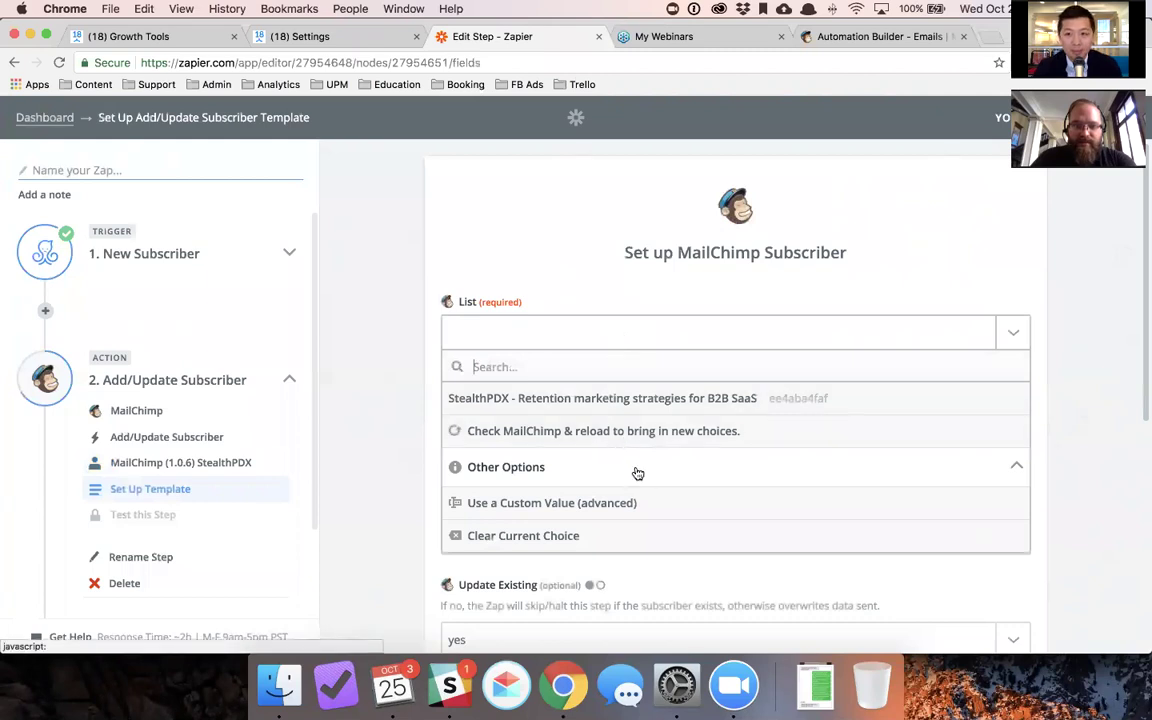
click(641, 399)
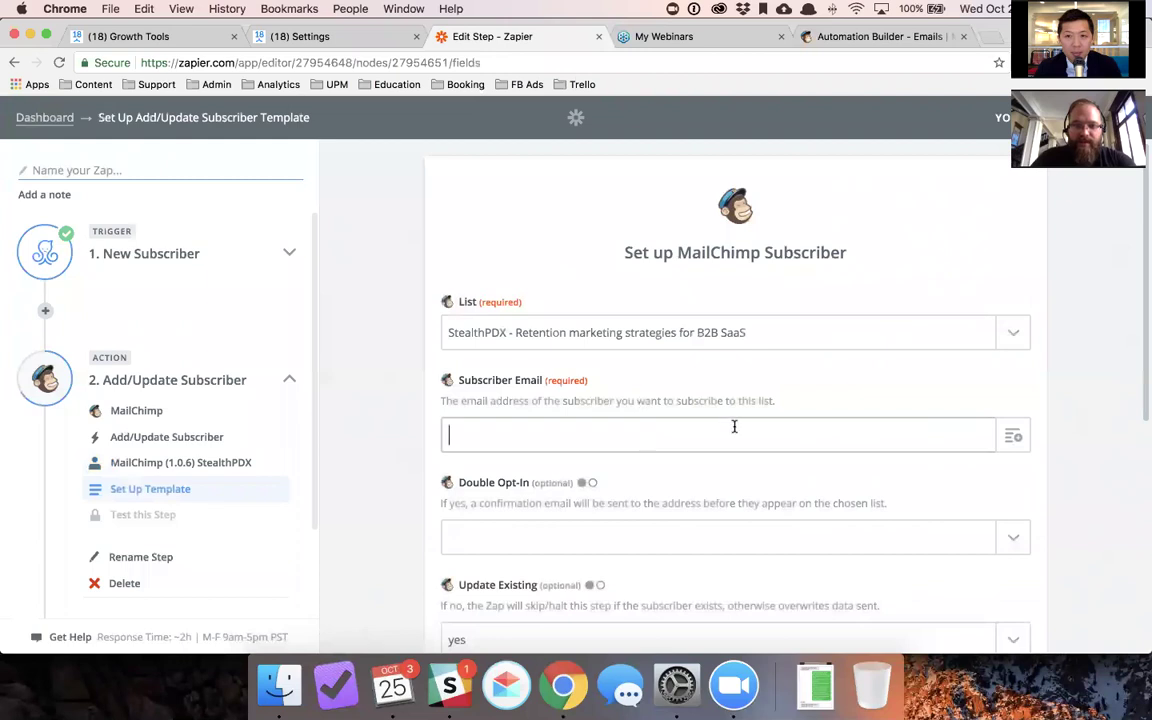
click(1011, 437)
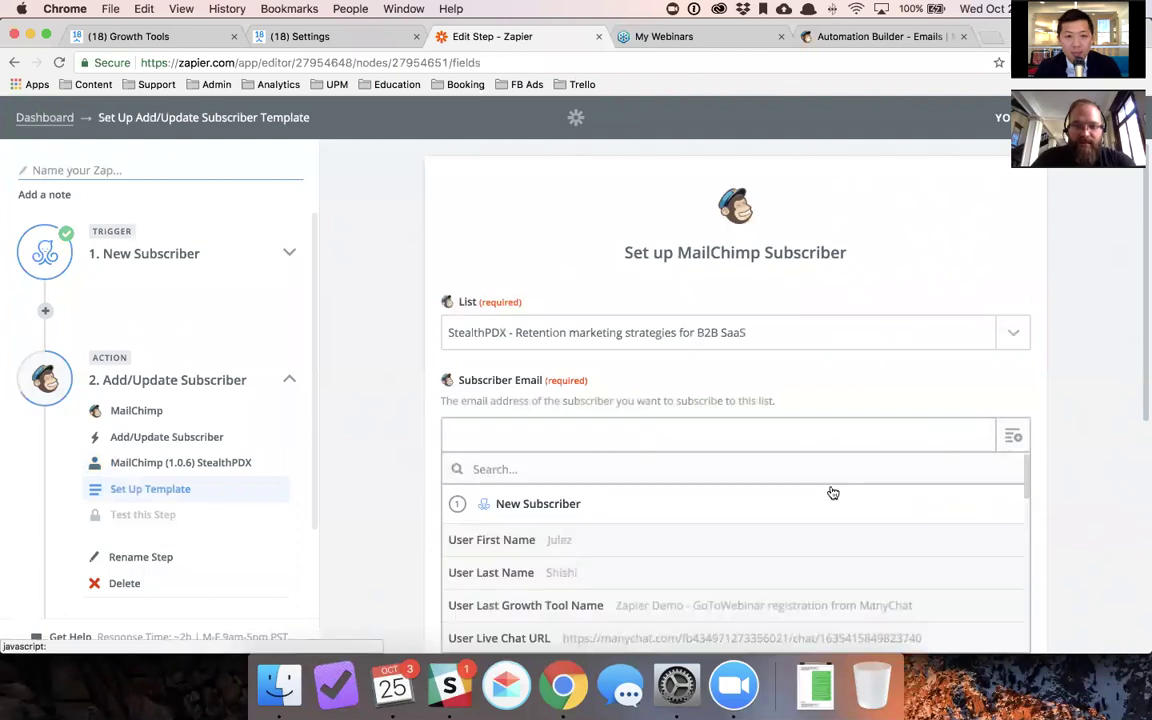
scroll(830, 491, down, 3)
scroll(830, 491, down, 2)
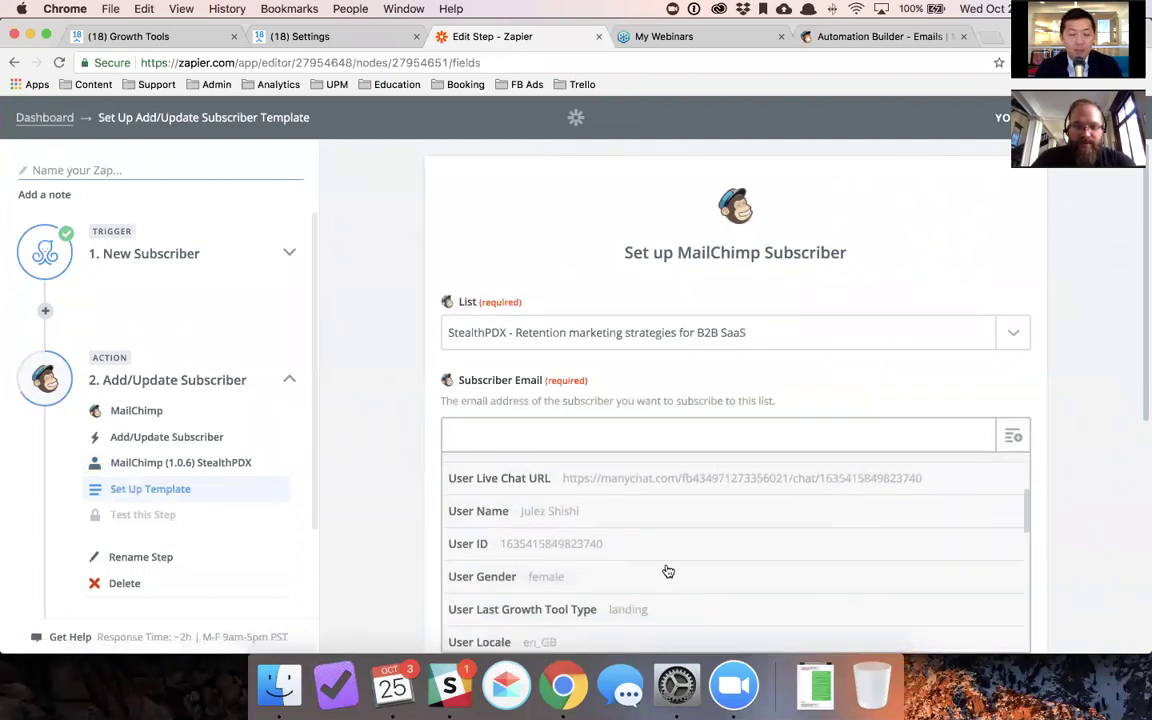
scroll(665, 568, down, 3)
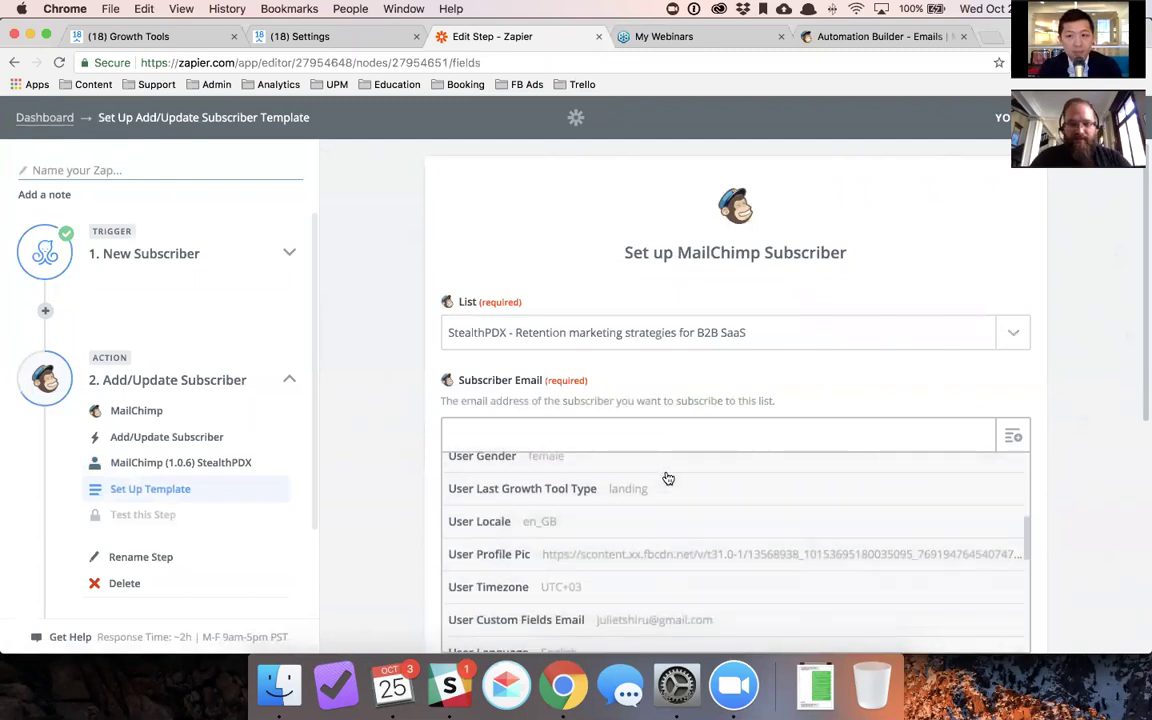
text(c)
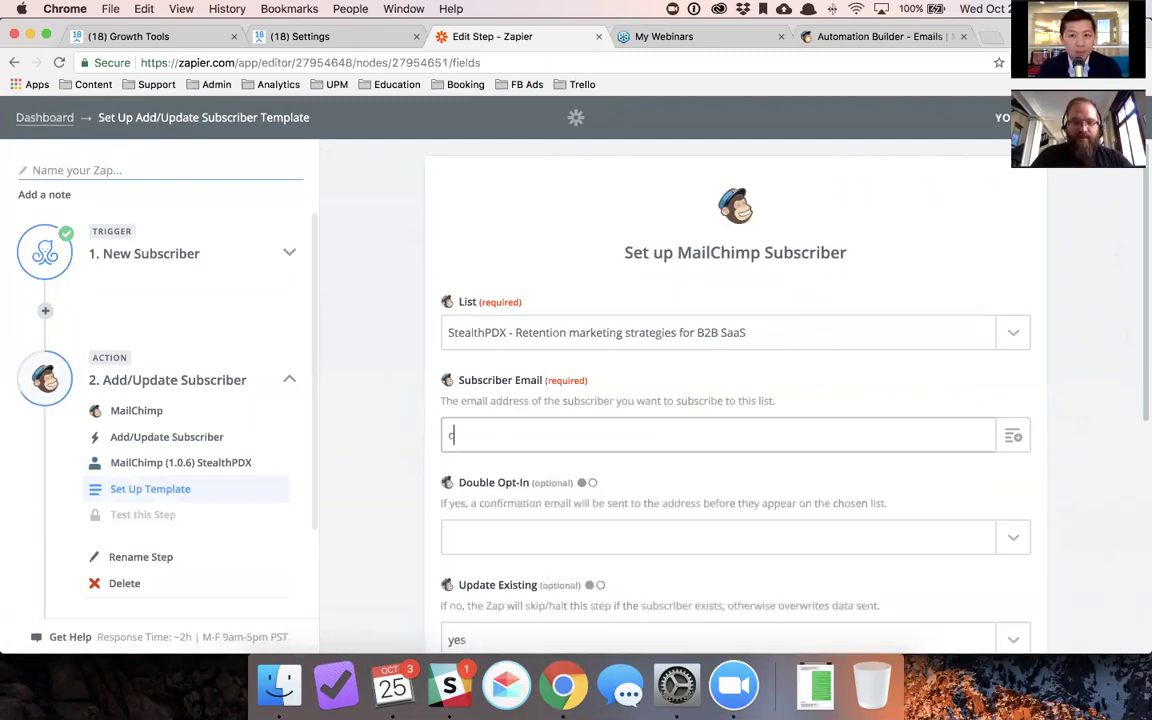
text(ustom field)
key(super+a)
text(email)
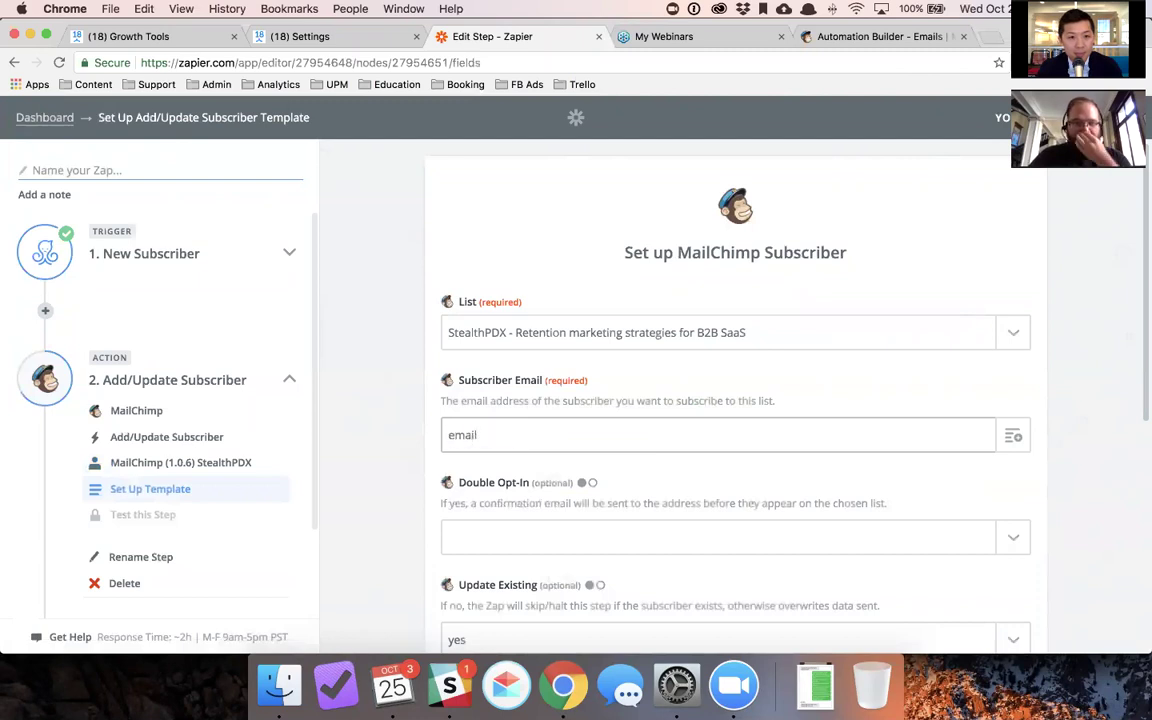
key(BackSpace)
key(BackSpace)
key(BackSpace)
key(BackSpace)
key(BackSpace)
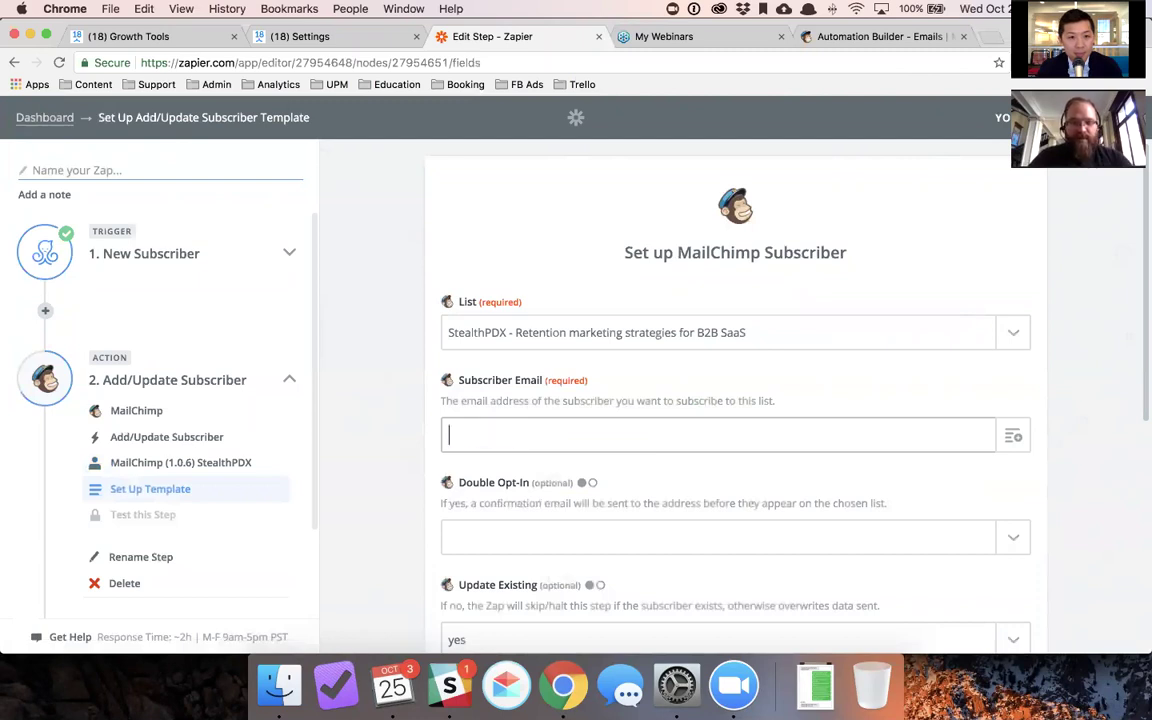
Step: Map the action's Subscriber Email to the User Custom Fields Email value from the New Subscriber trigger
click(1013, 435)
scroll(709, 534, down, 4)
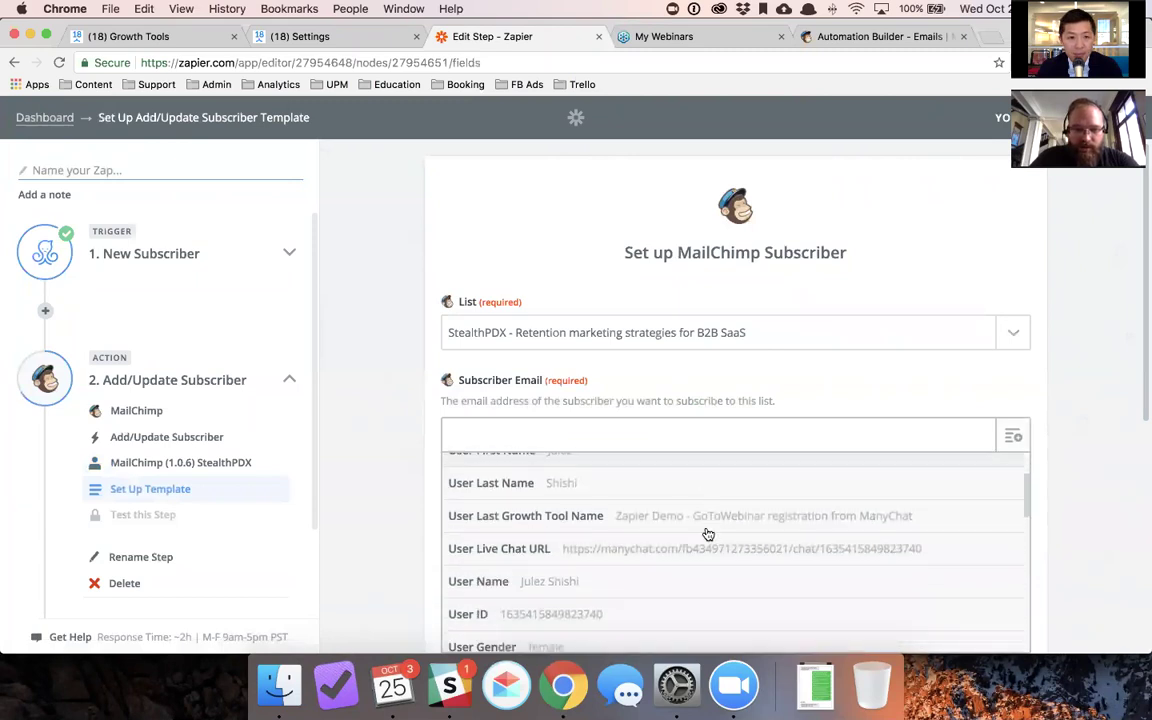
scroll(702, 533, down, 5)
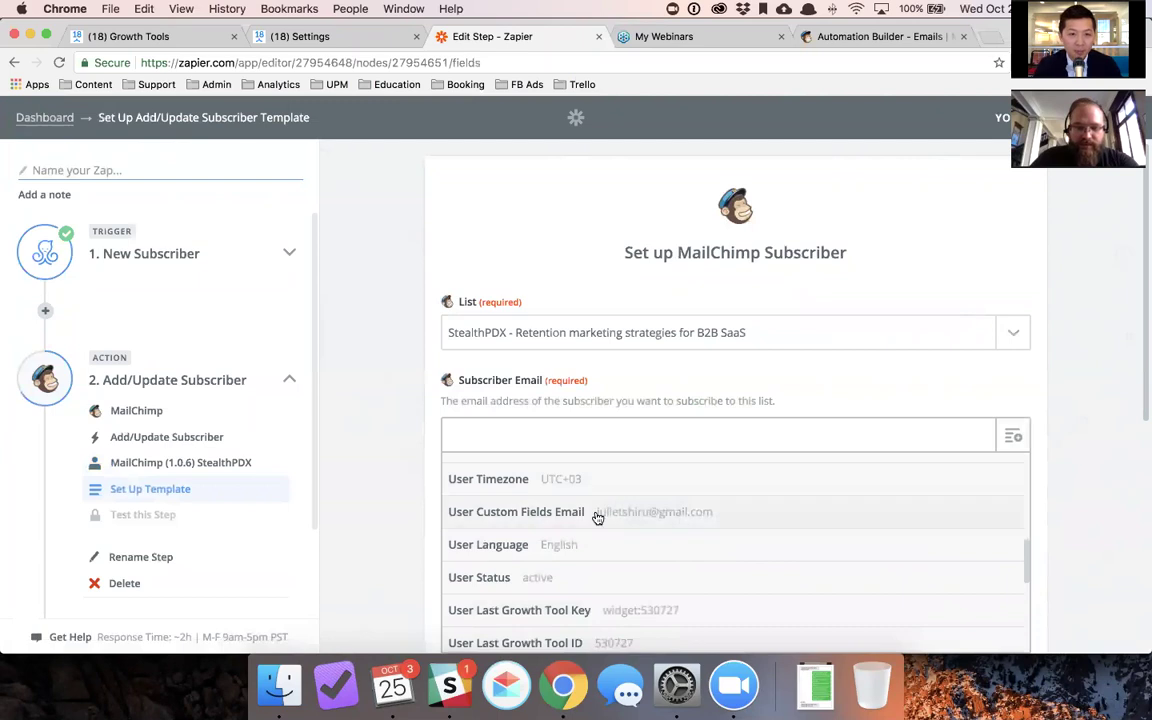
click(595, 513)
Step: Refresh the MailChimp subscriber template's fields and review the form down to the name merge fields
scroll(600, 500, down, 3)
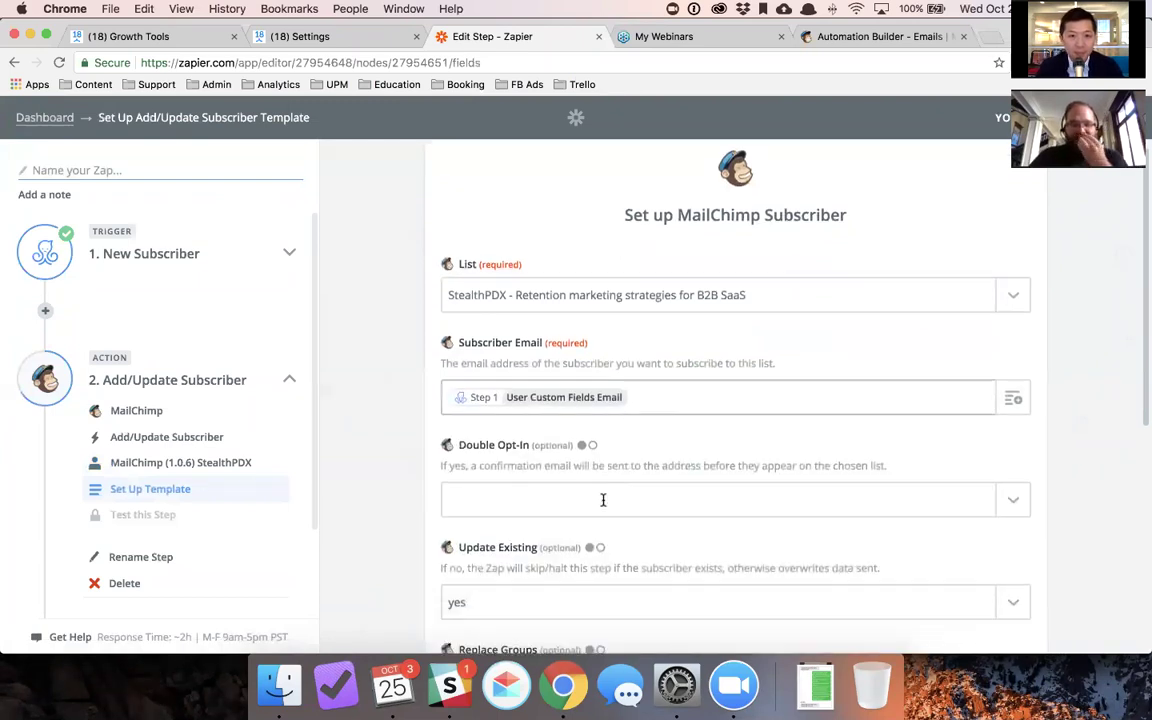
scroll(620, 390, down, 5)
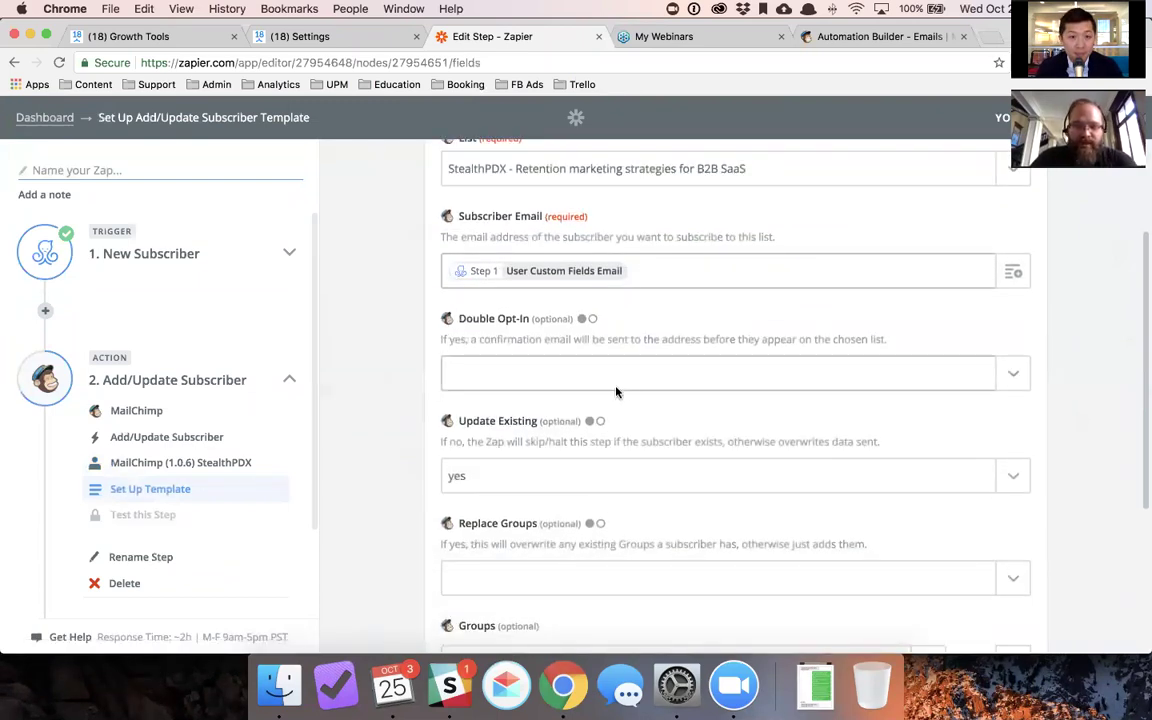
scroll(620, 392, down, 2)
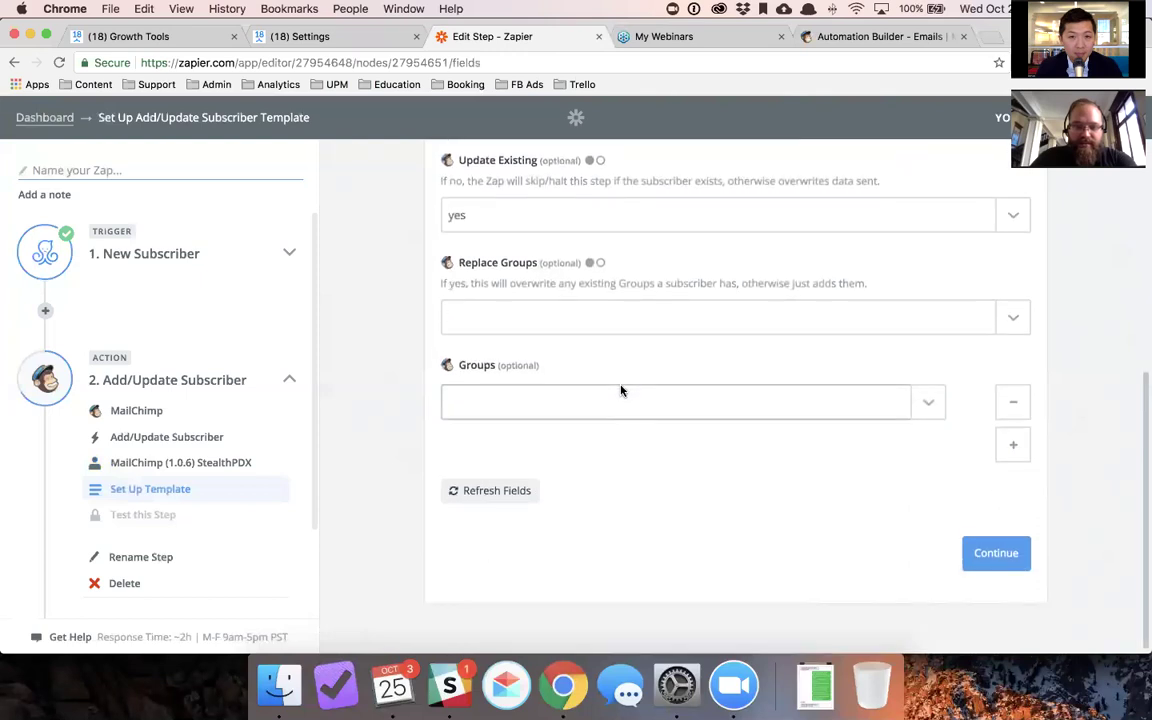
click(521, 490)
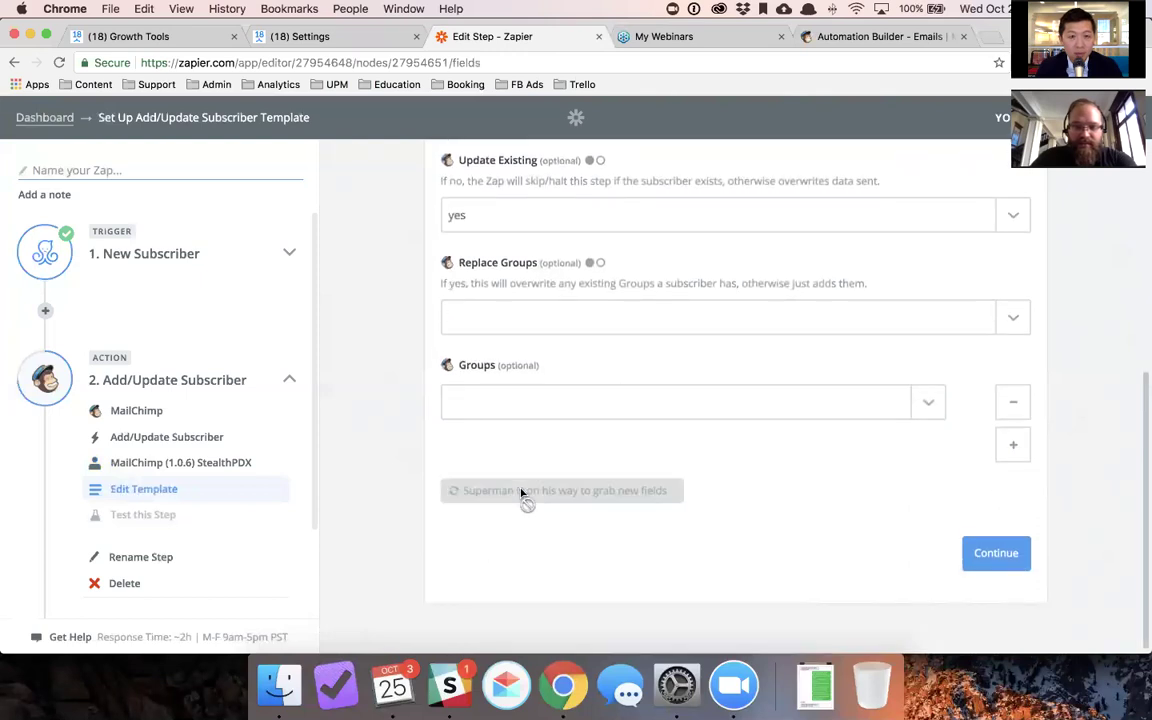
scroll(653, 362, up, 3)
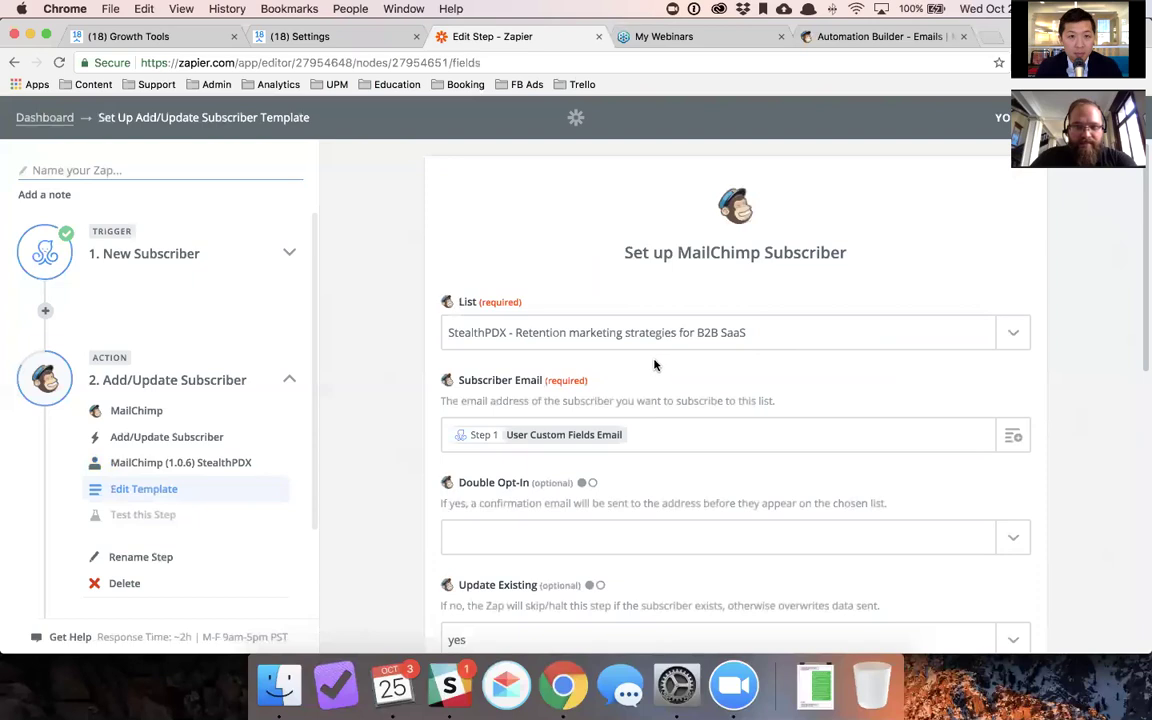
scroll(658, 365, down, 6)
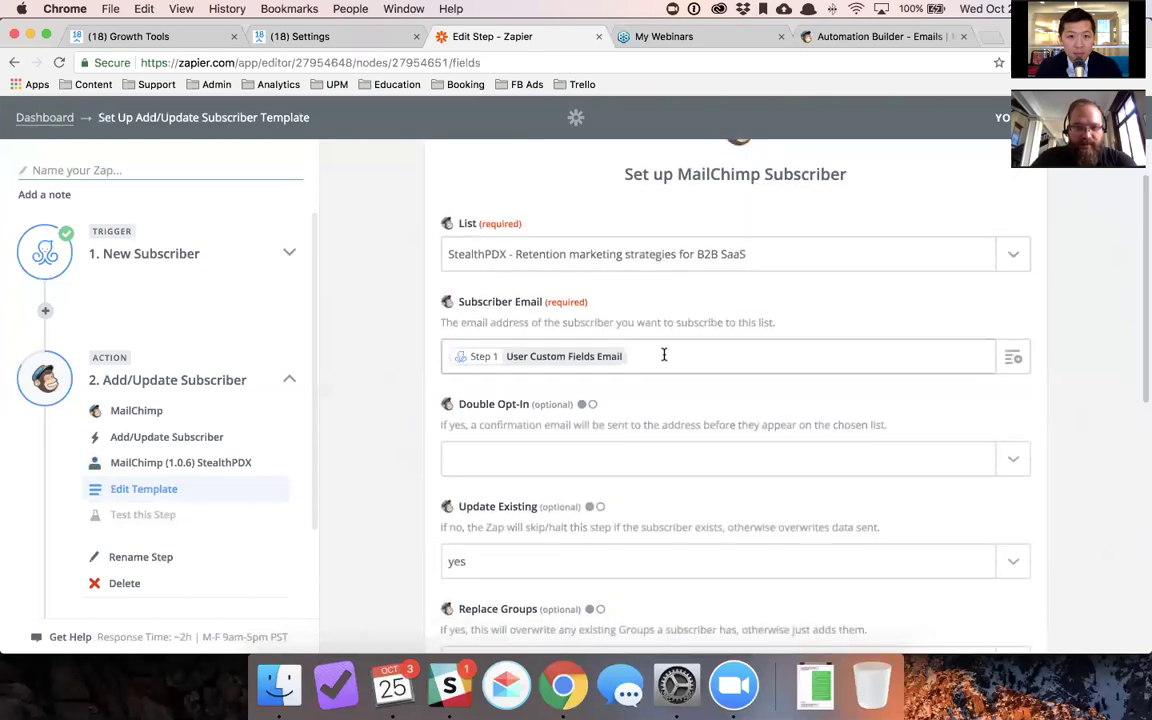
scroll(664, 360, down, 5)
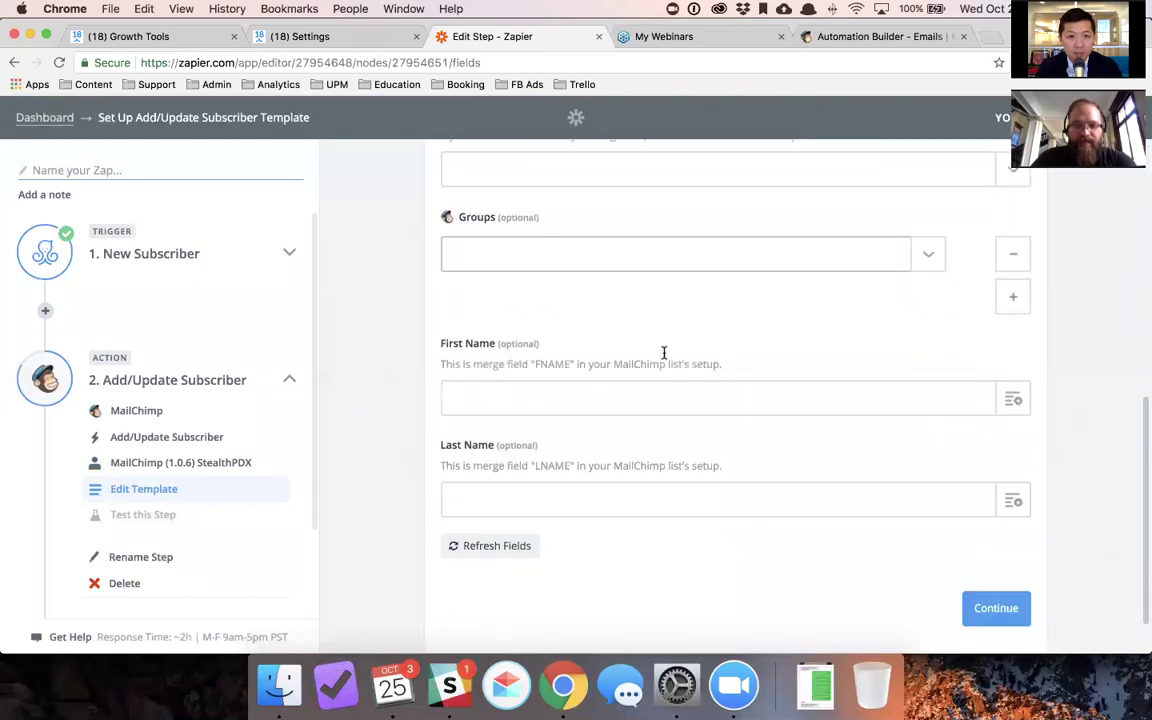
Step: Map First Name to User First Name and Last Name to User Last Name from the trigger, and continue to the MailChimp test
scroll(607, 332, up, 2)
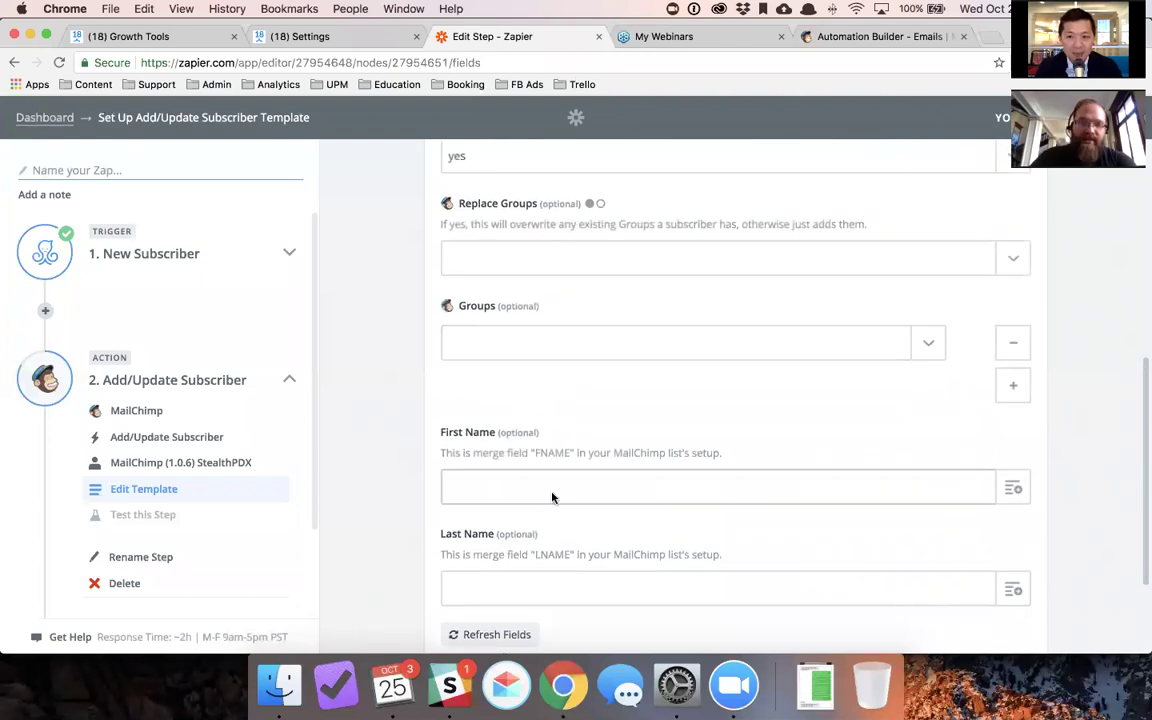
scroll(592, 480, down, 2)
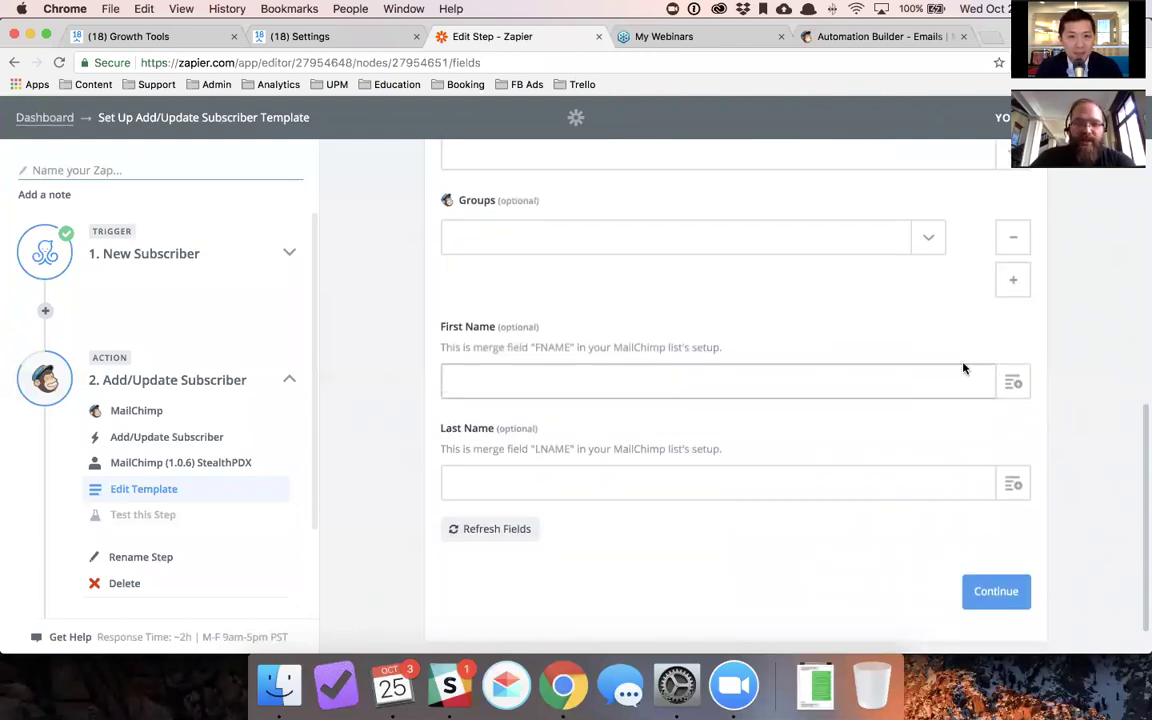
click(1013, 383)
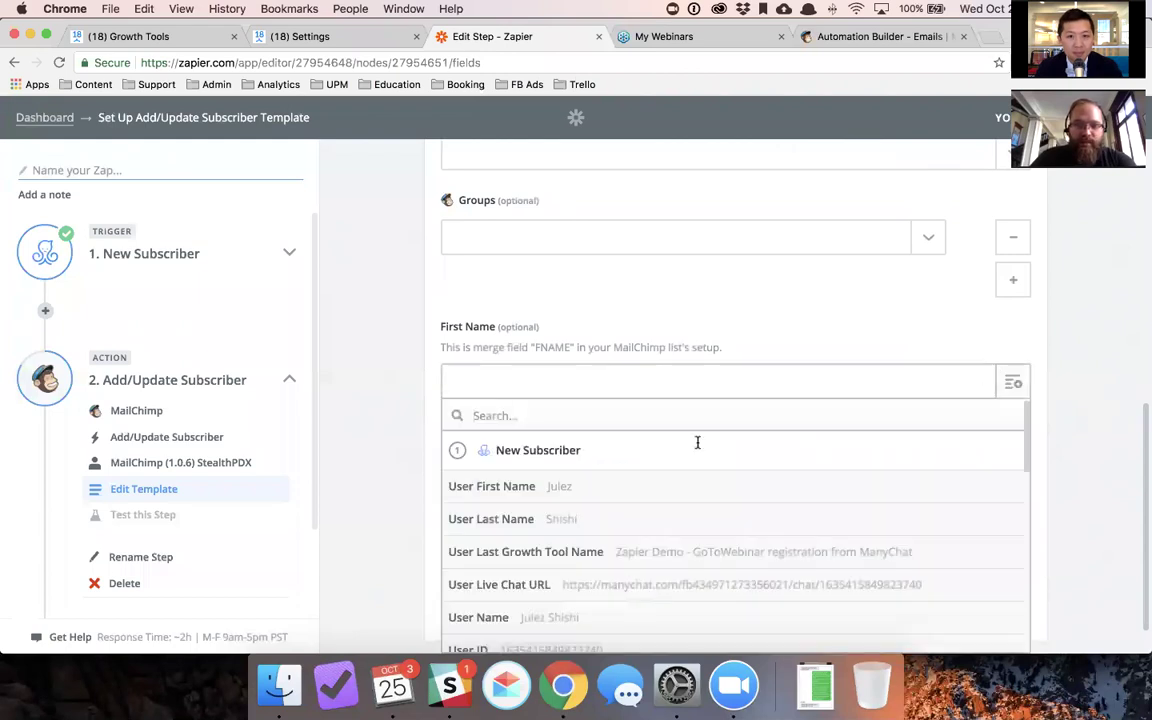
click(524, 486)
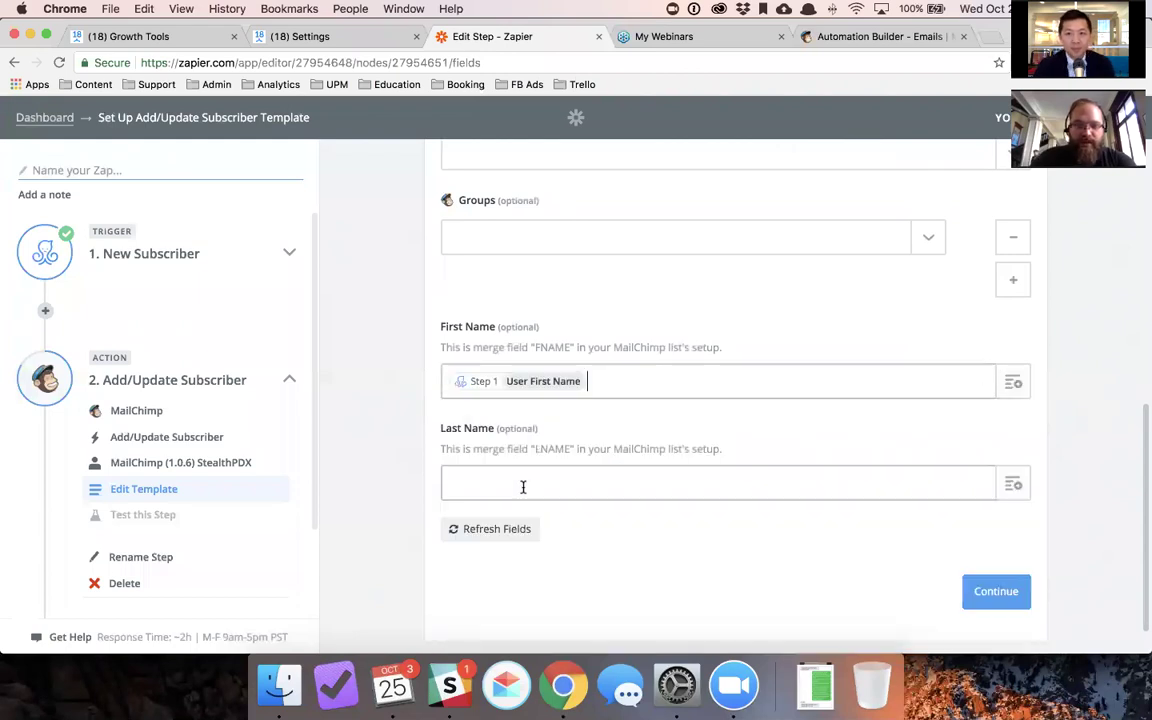
click(1013, 484)
click(589, 586)
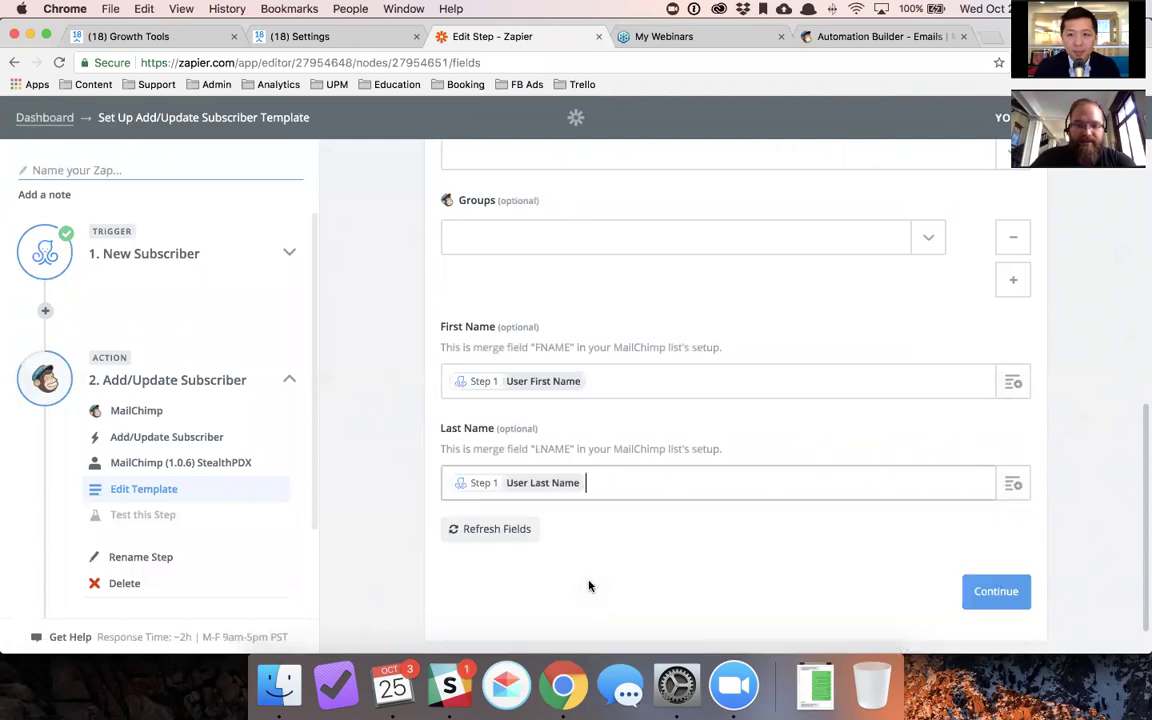
click(996, 591)
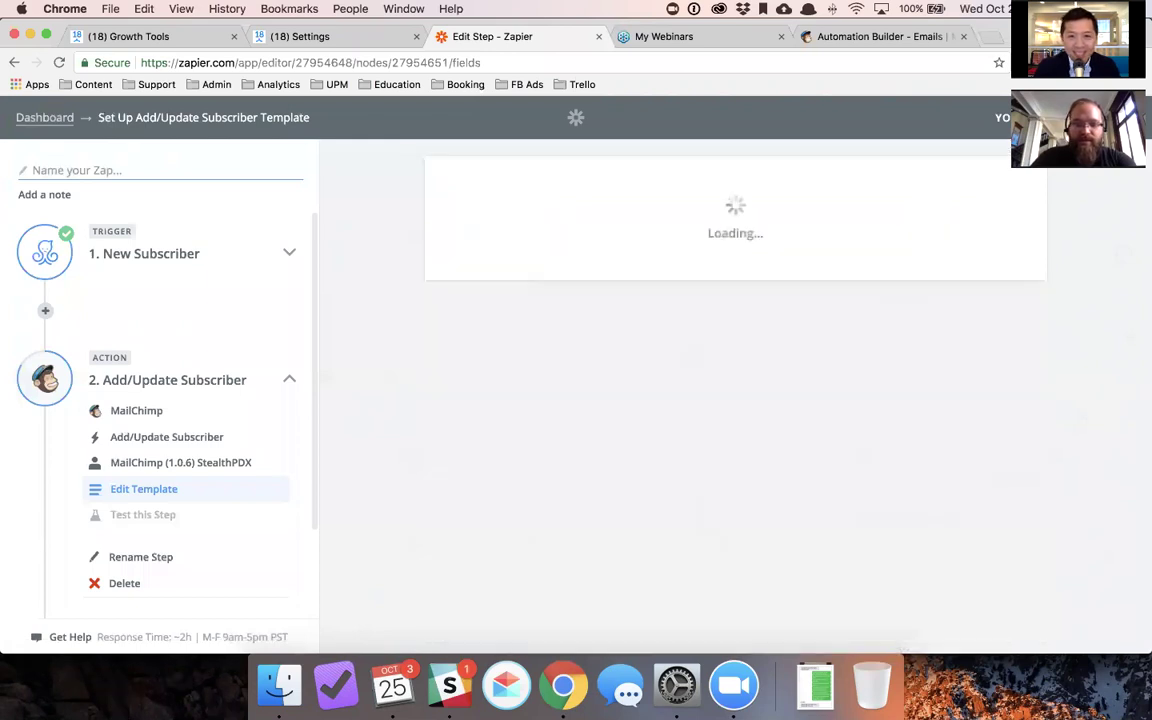
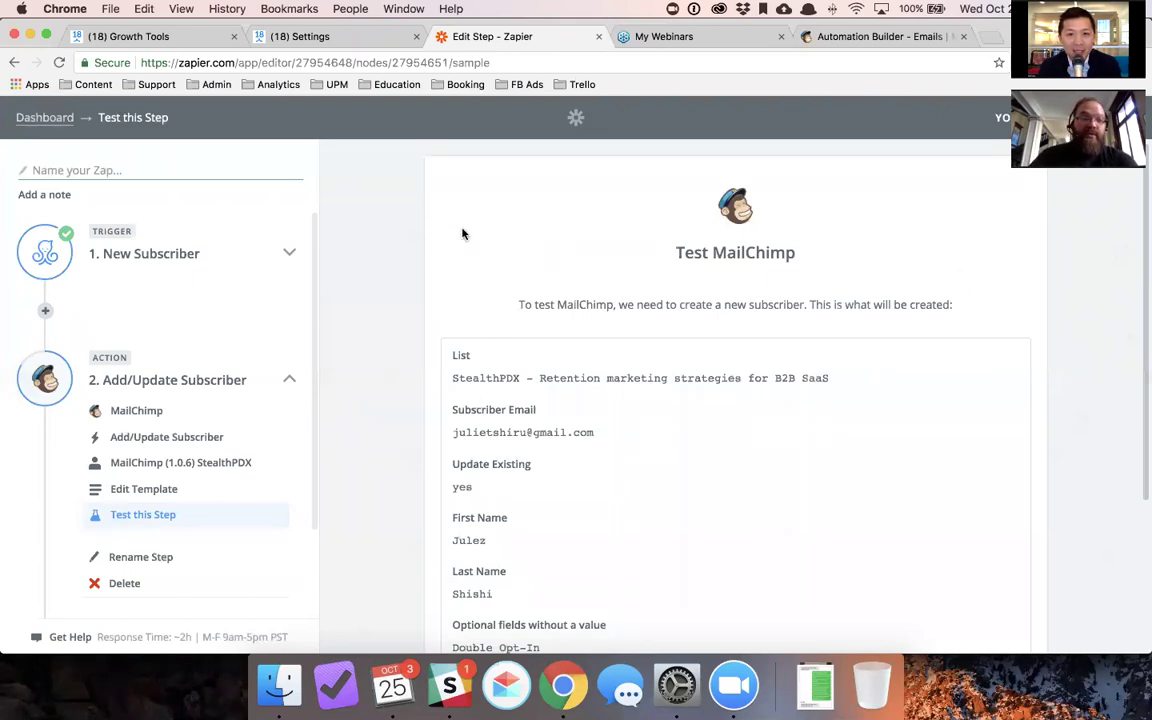
Step: Open the existing Zap that updates a ManyChat tag from the dashboard and expand its Find User by Custom Field step
click(46, 117)
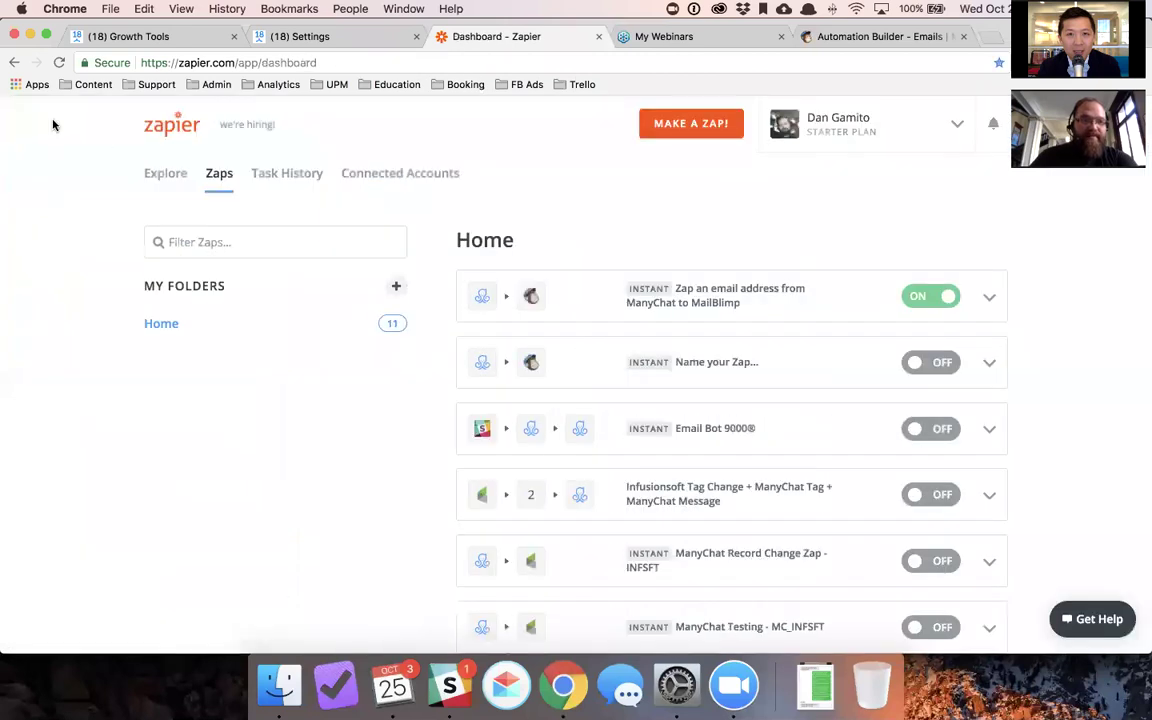
scroll(643, 299, down, 5)
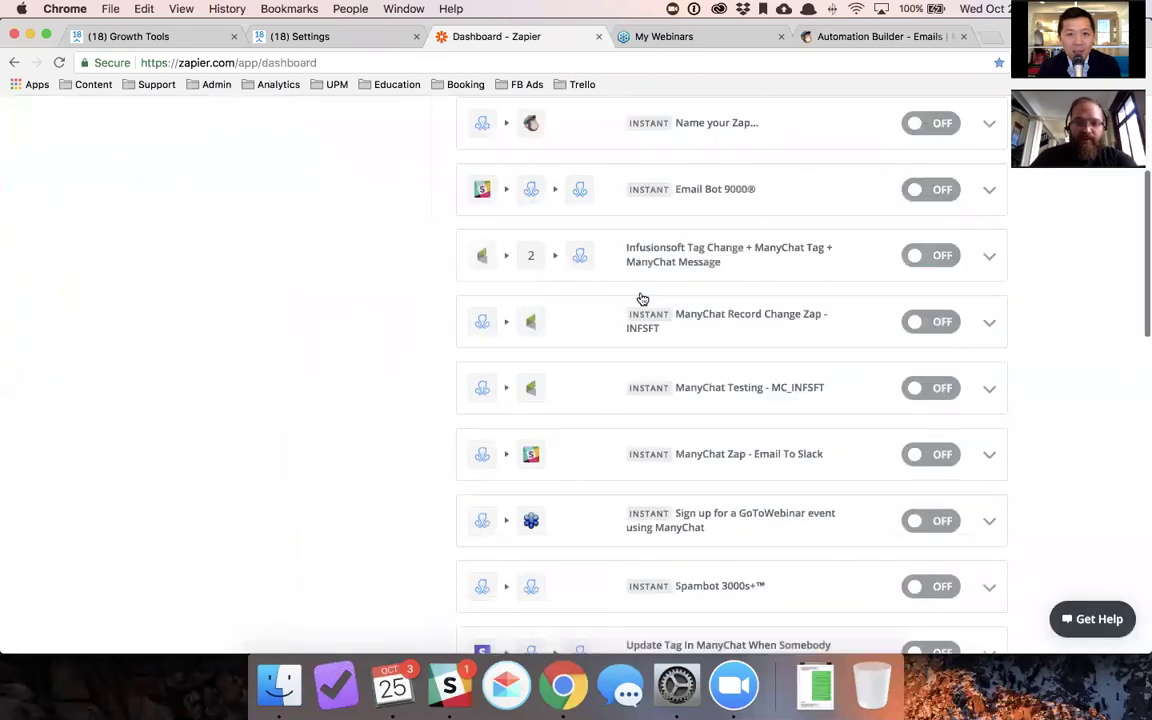
scroll(643, 299, down, 4)
click(658, 437)
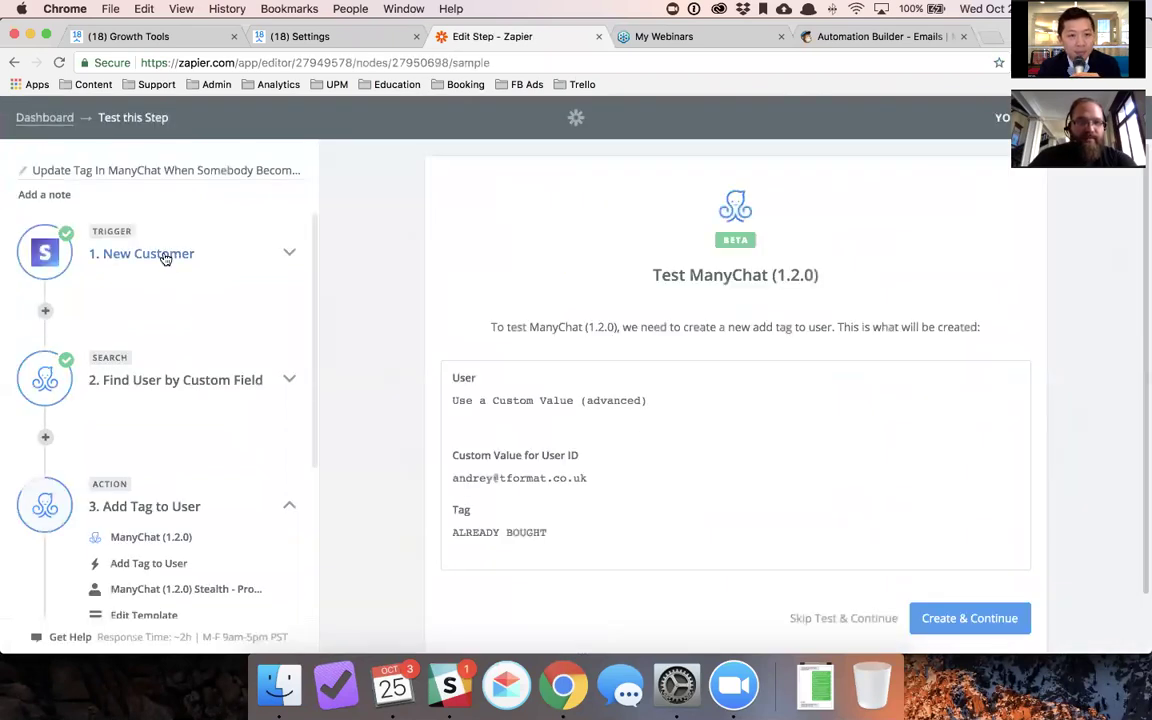
click(171, 385)
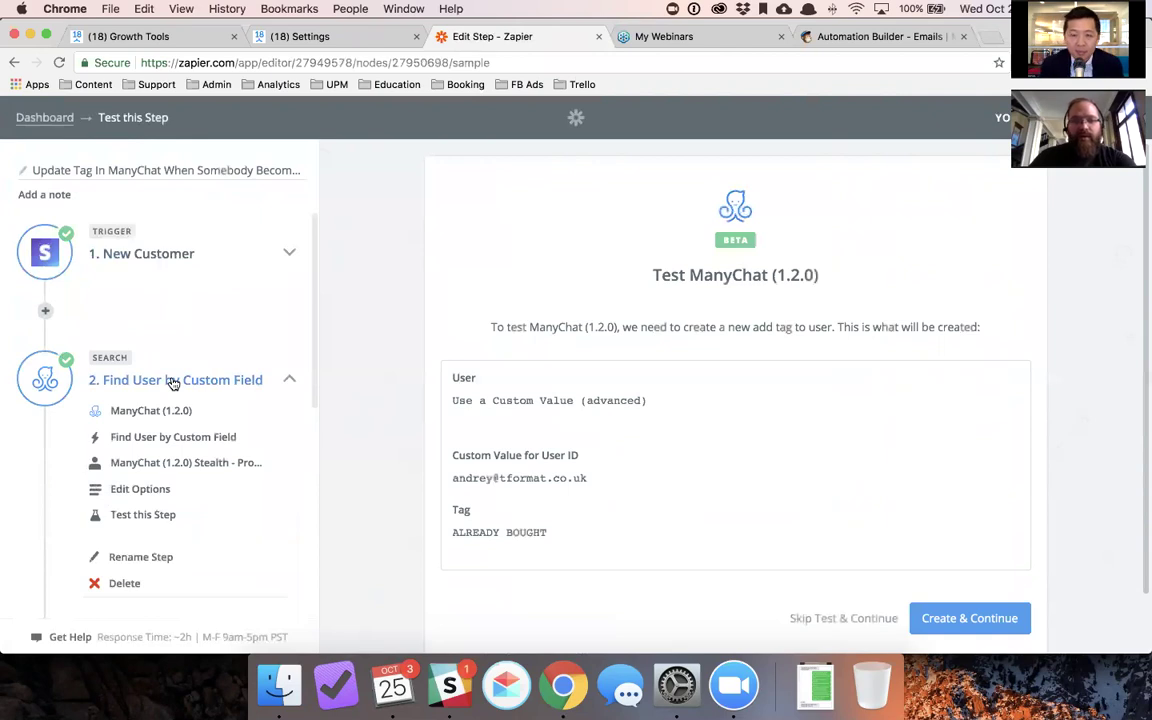
scroll(172, 380, down, 1)
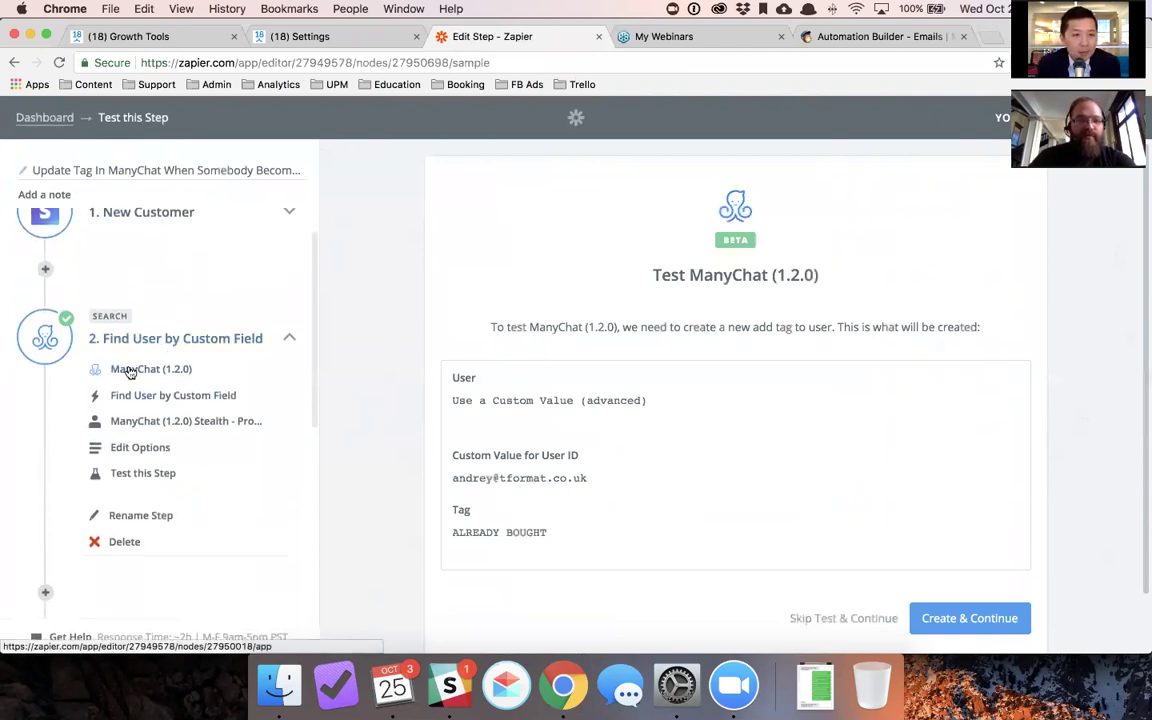
scroll(126, 368, up, 1)
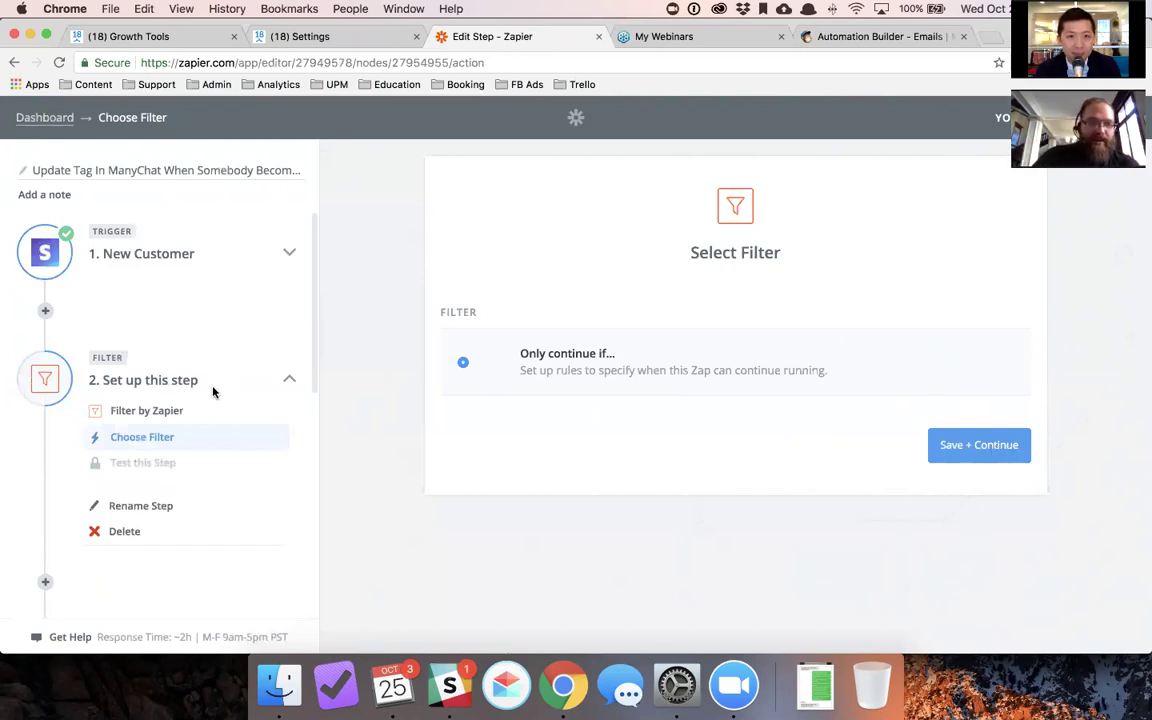
Step: Delete the filter step after the New Customer trigger and check the options for adding a filter or action there
click(124, 532)
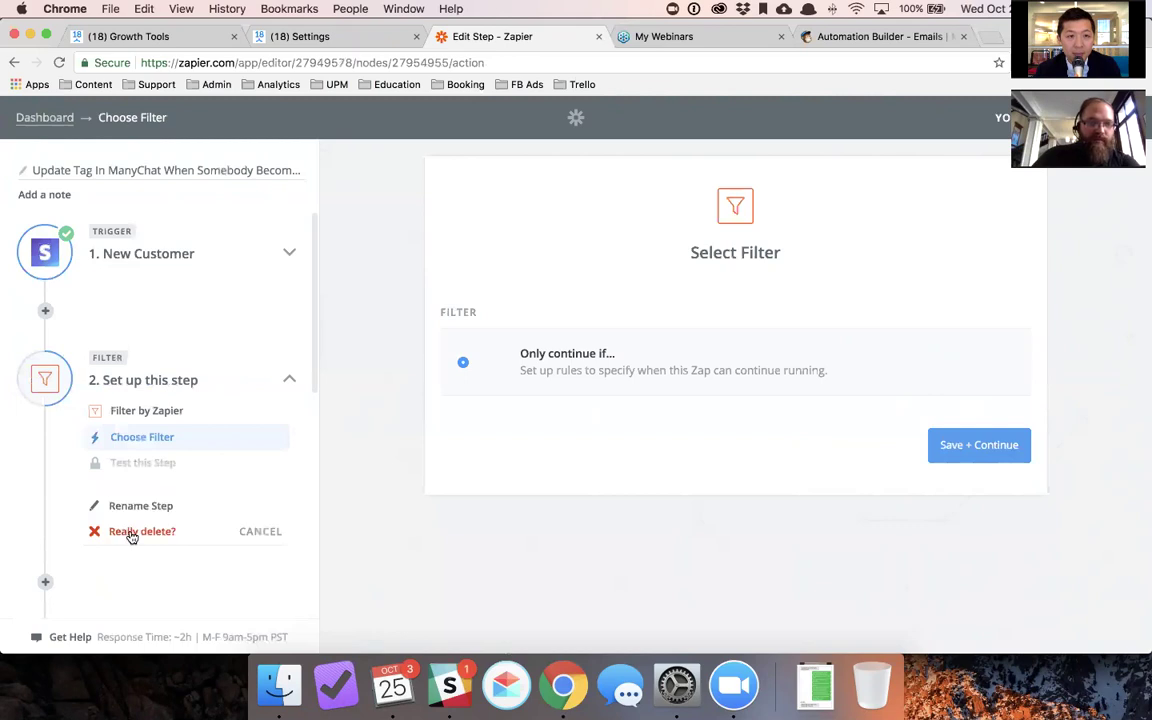
click(131, 533)
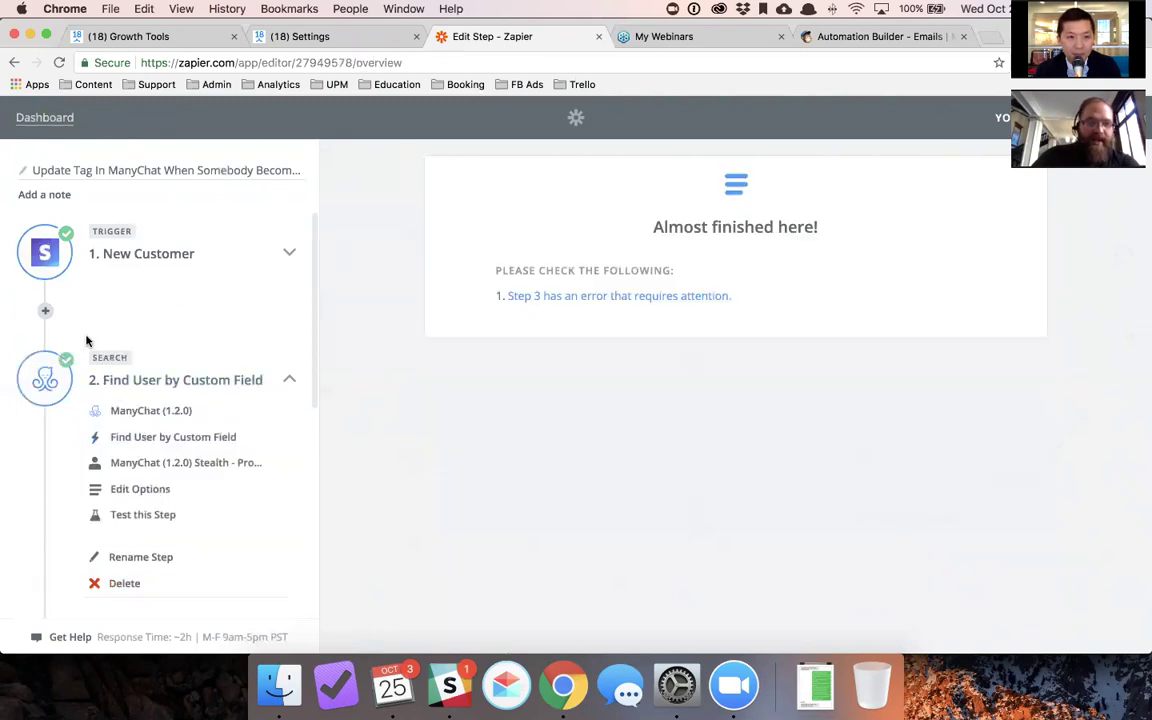
click(45, 311)
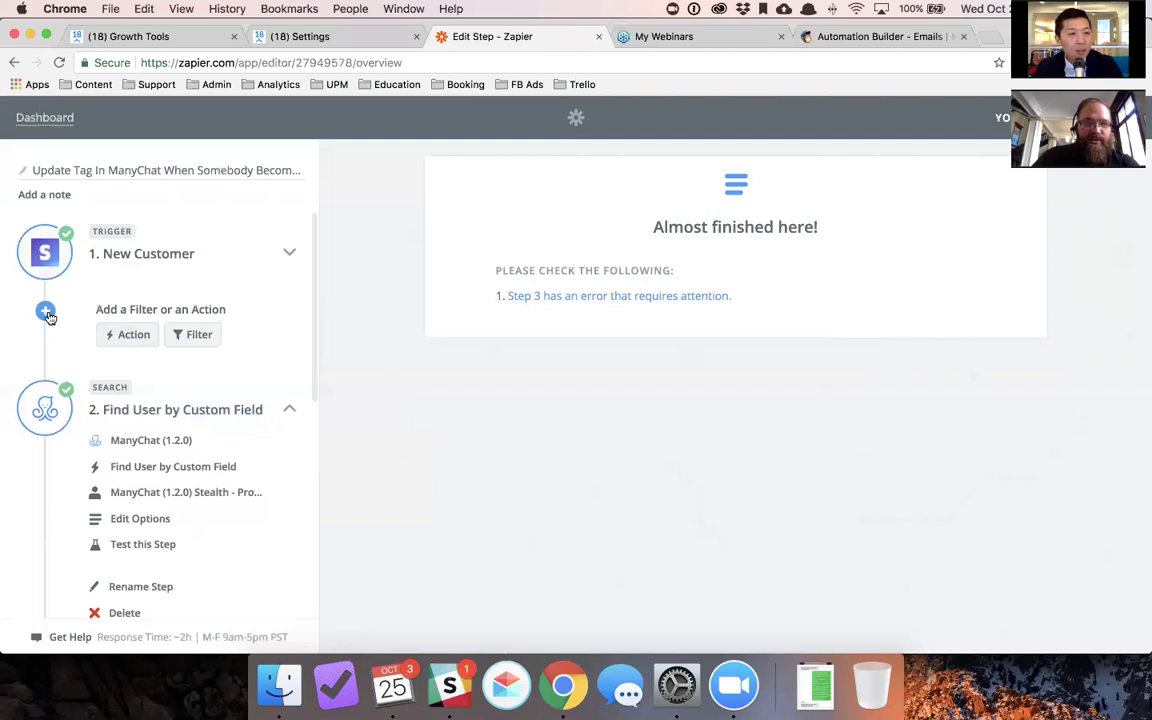
click(46, 313)
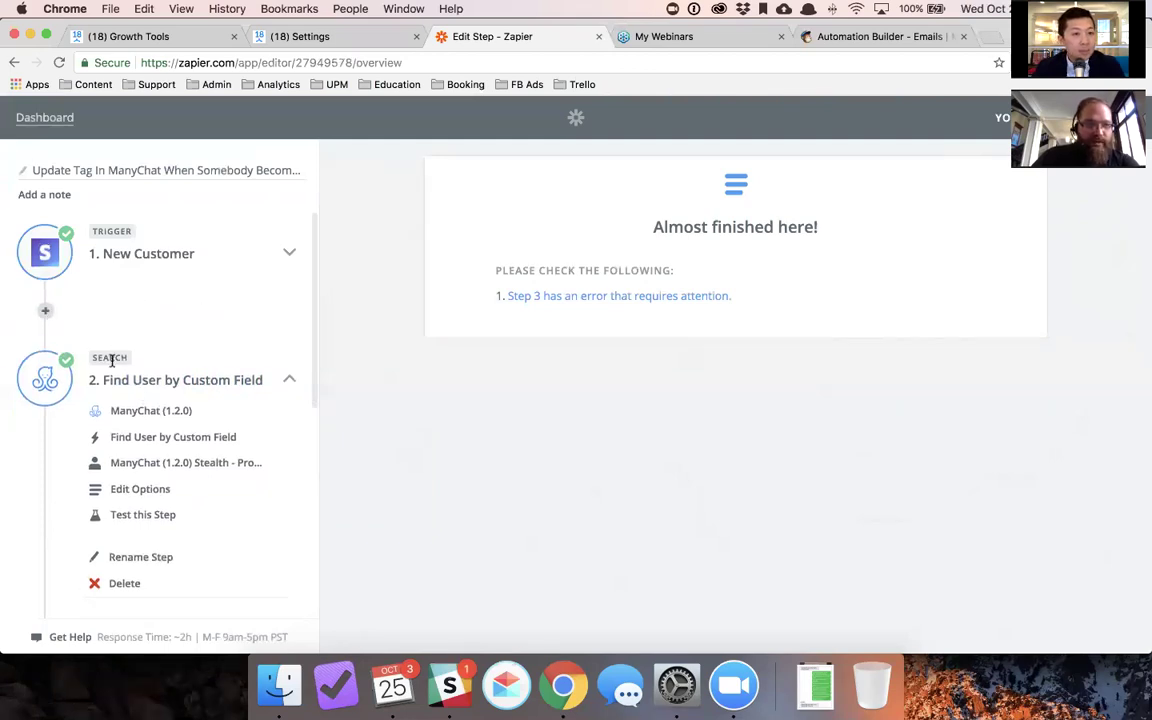
Step: Keep Find User by Custom Field as the ManyChat search with its selected Stealth account, and proceed to the search options
click(157, 411)
click(472, 355)
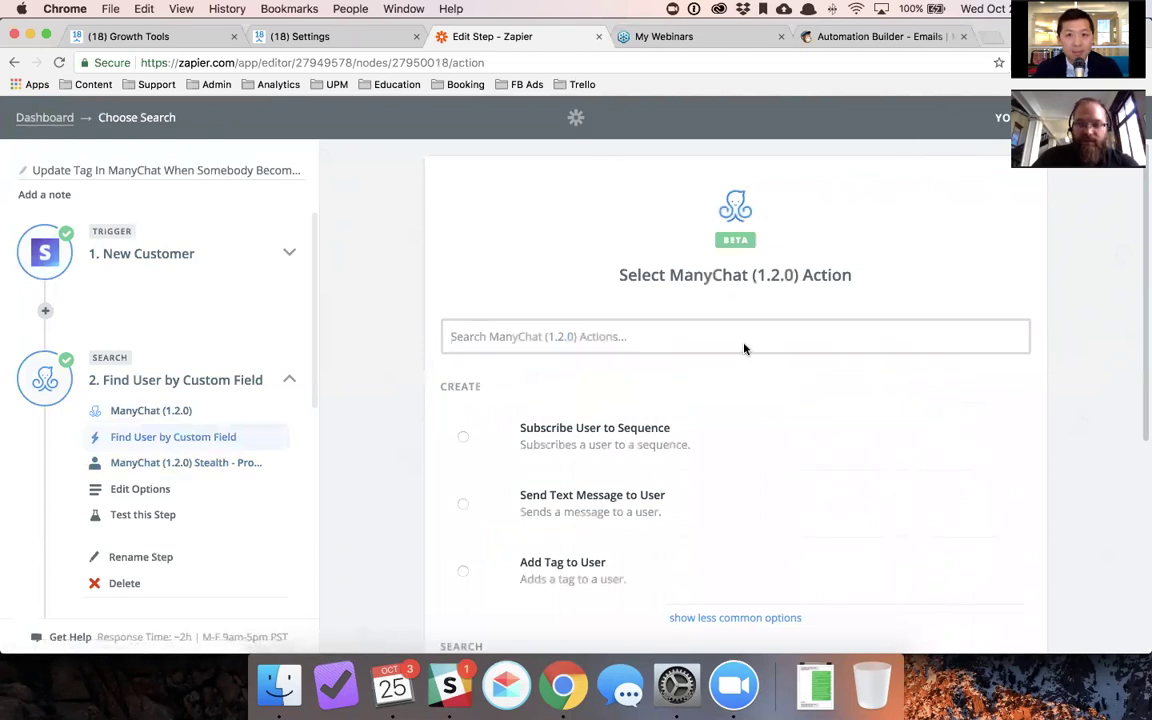
scroll(744, 348, down, 5)
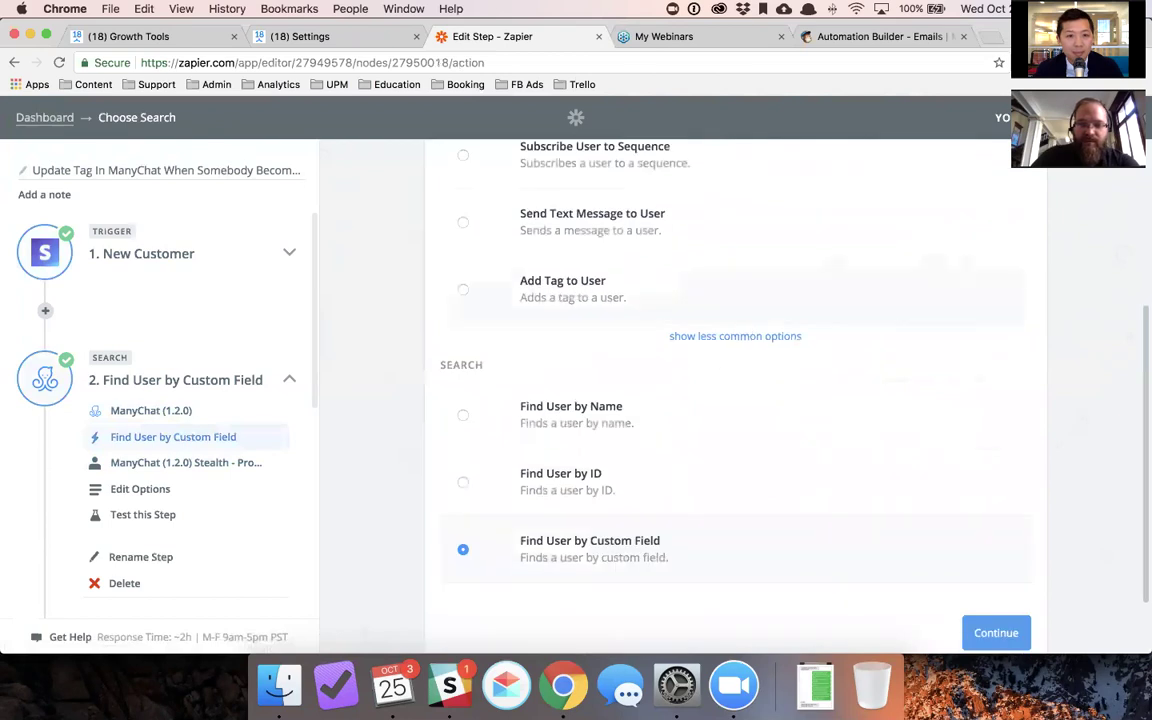
click(996, 632)
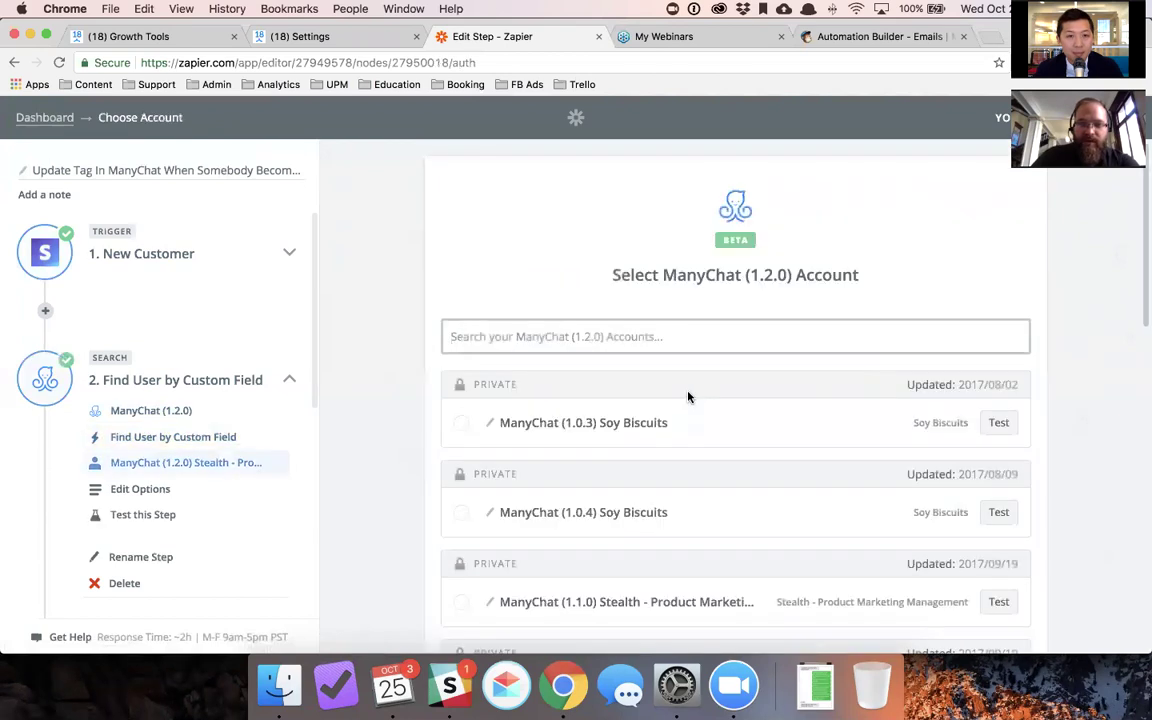
scroll(787, 458, down, 10)
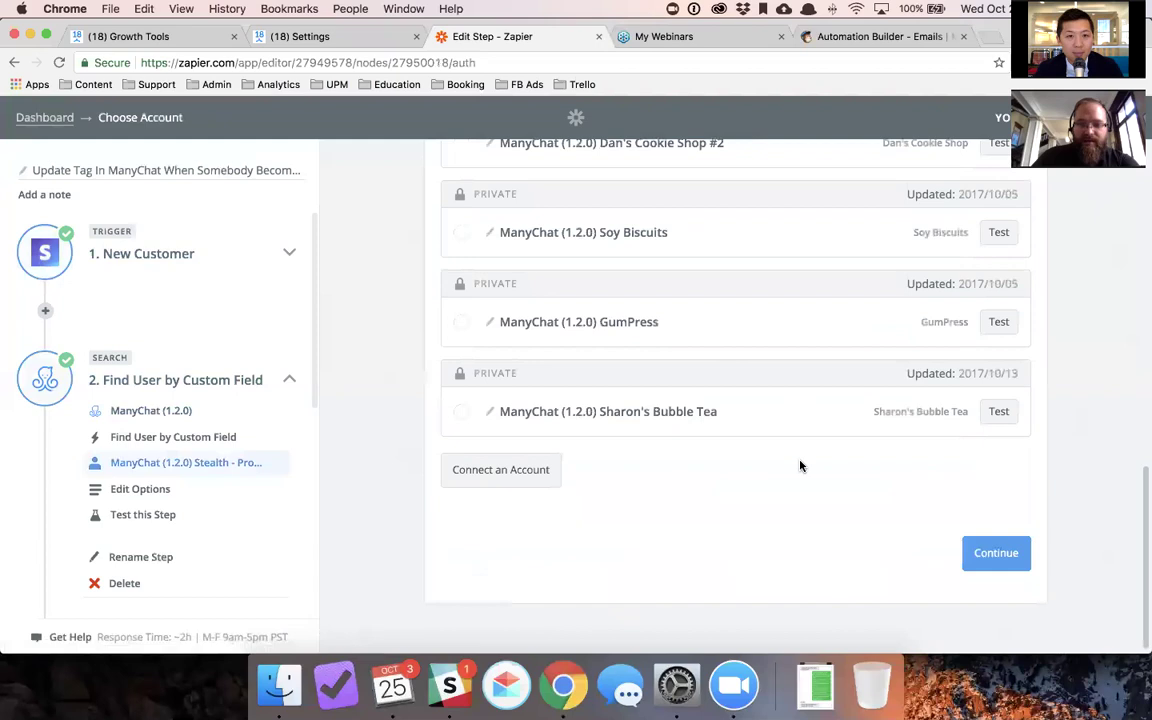
click(996, 553)
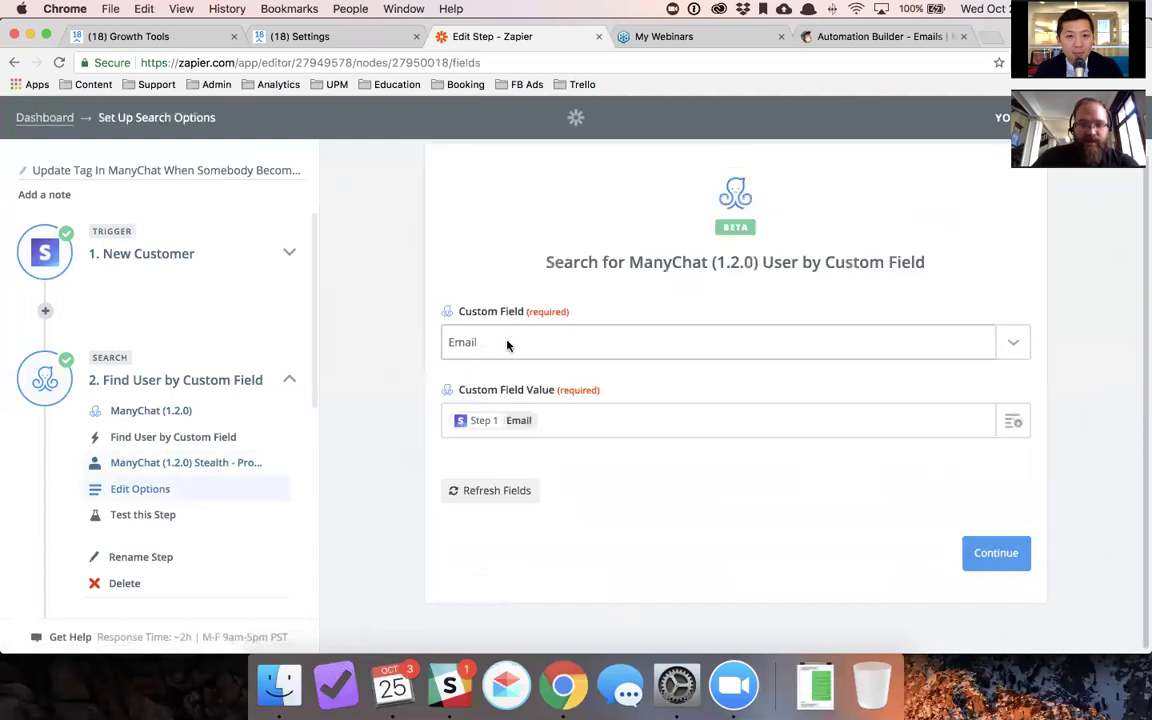
Step: Set the search's Custom Field to Email and its Custom Field Value to the New Customer trigger's Email, and continue
click(507, 346)
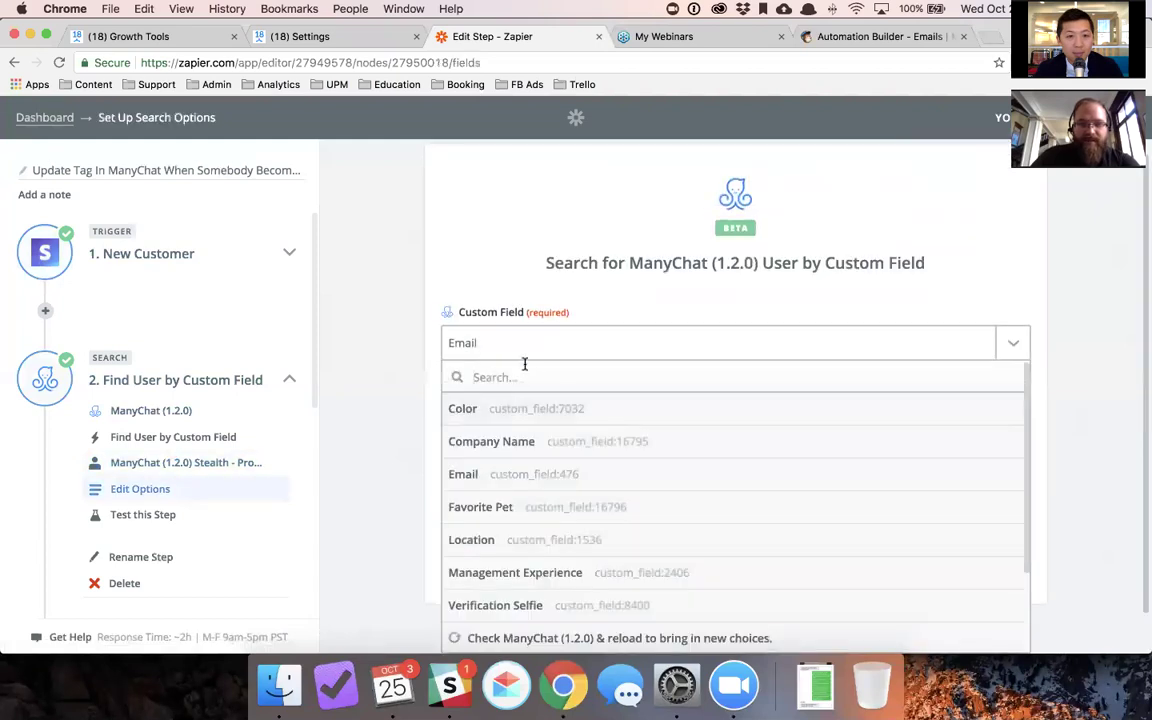
click(525, 347)
click(509, 342)
scroll(549, 440, down, 1)
scroll(551, 443, up, 1)
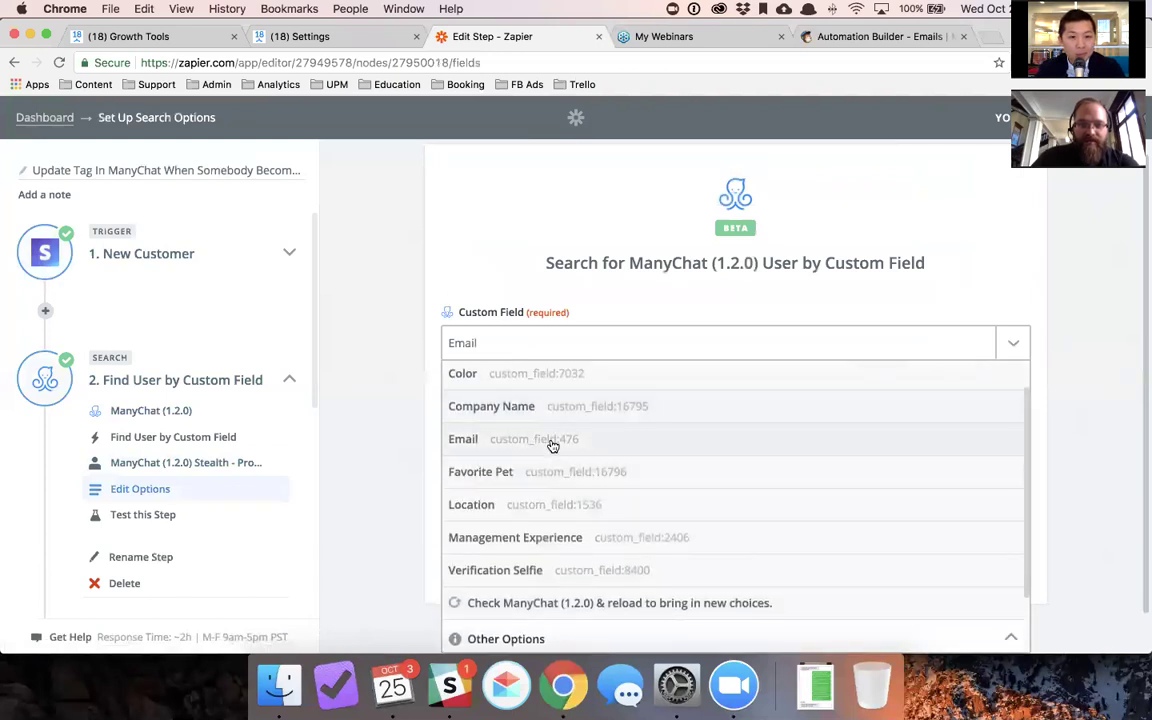
click(553, 442)
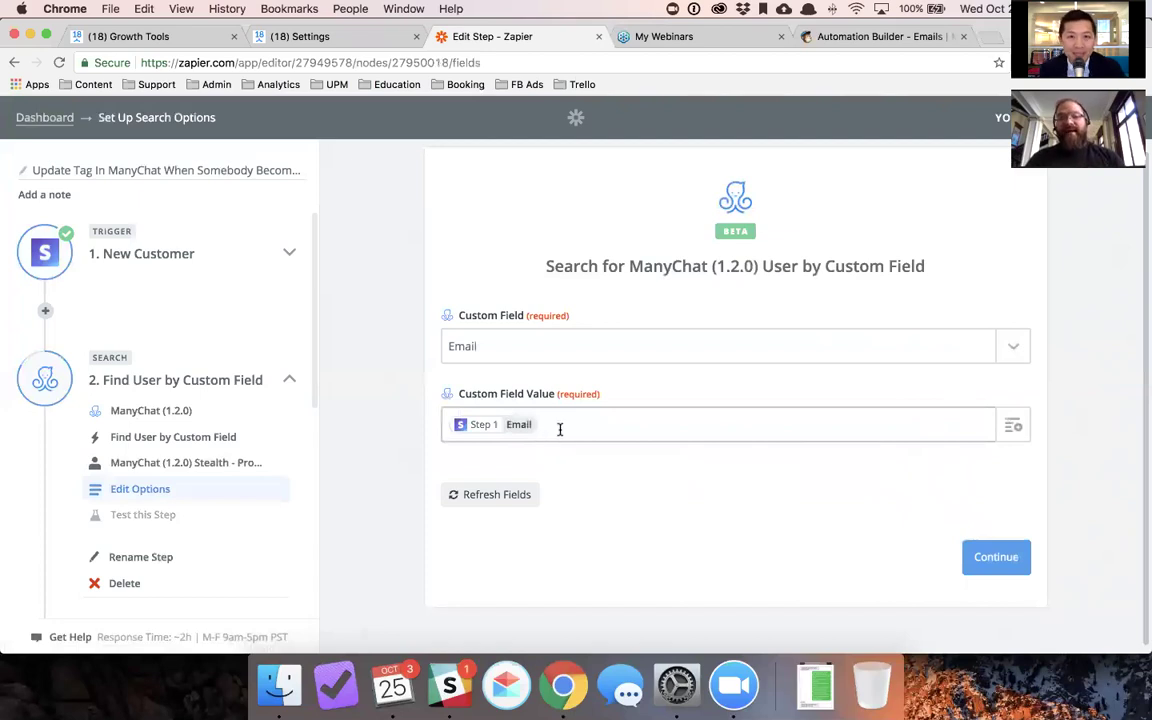
click(517, 425)
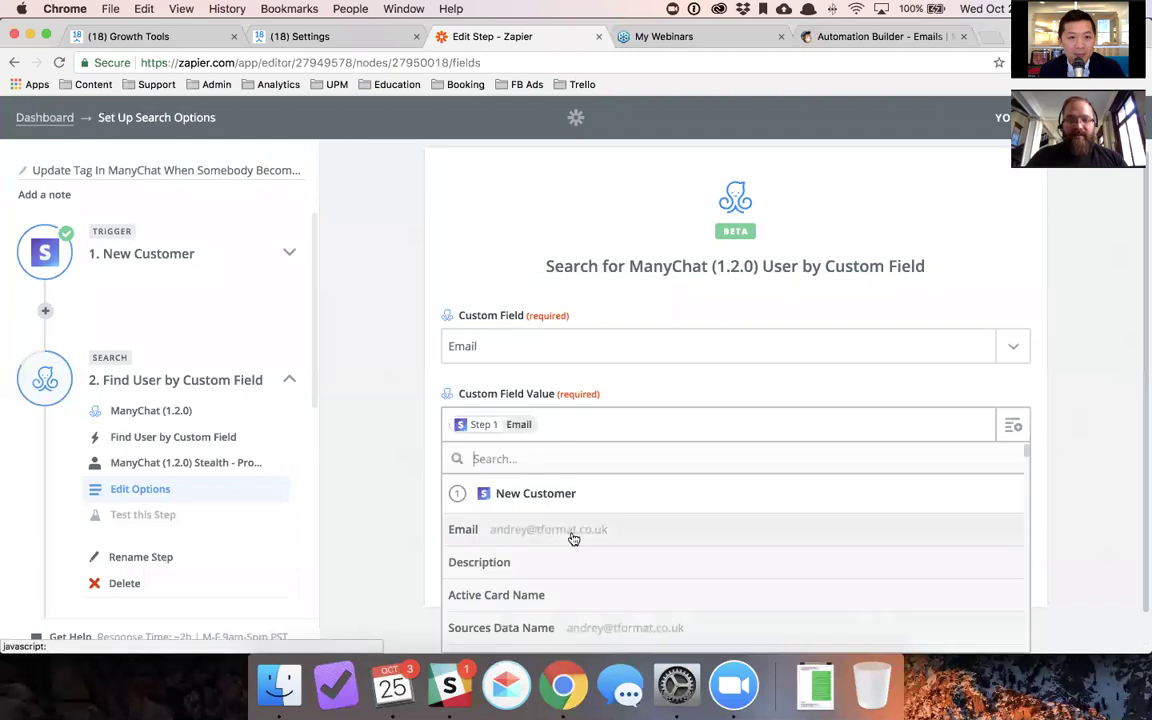
click(573, 527)
click(997, 555)
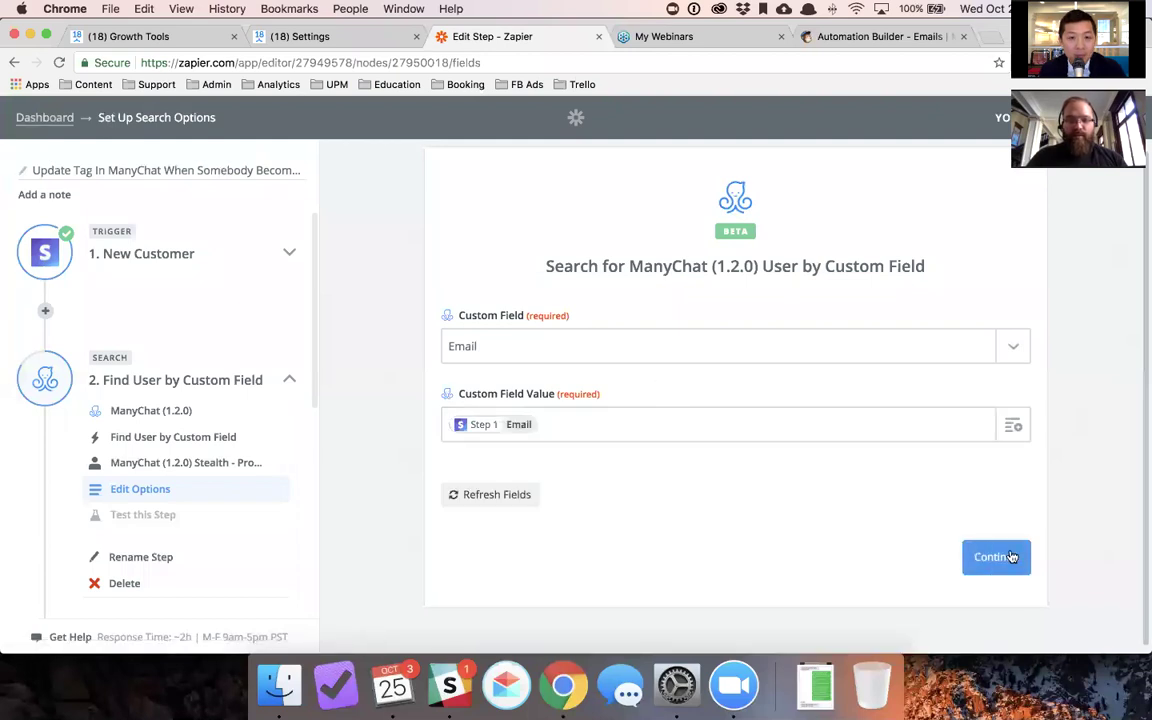
Step: Keep Add Tag to User as the third step's action with the ManyChat (1.2.0) Stealth account, and proceed to its template
scroll(234, 496, down, 5)
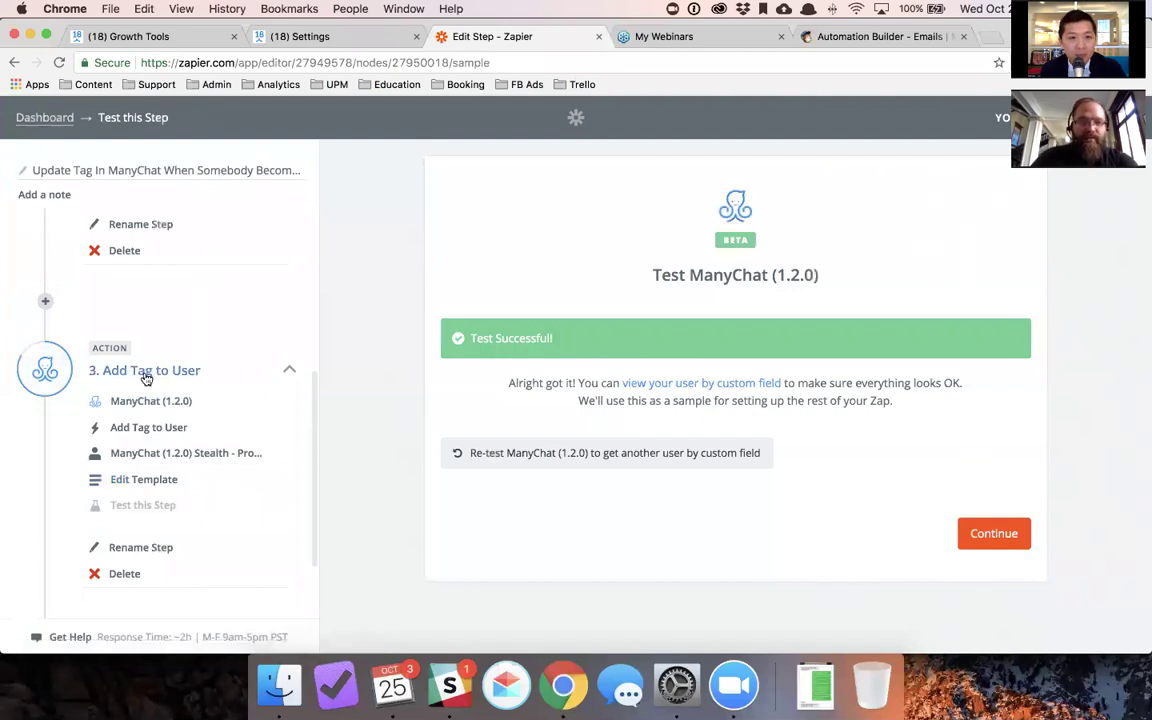
click(168, 430)
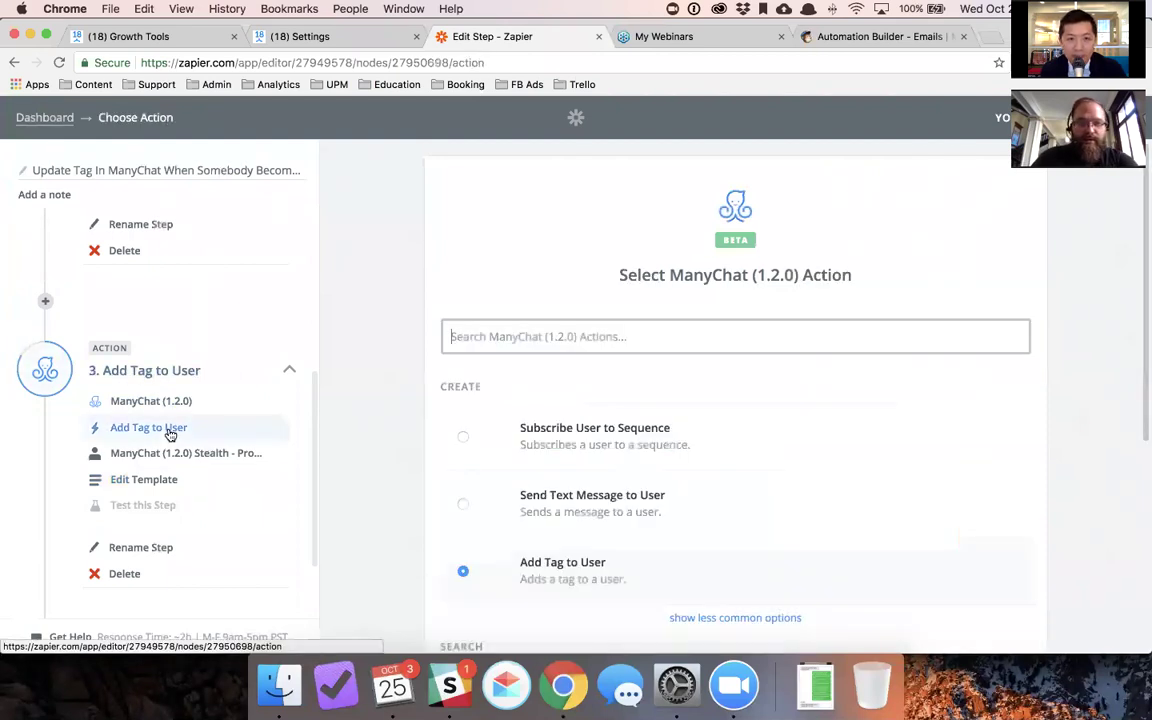
scroll(586, 573, down, 1)
scroll(712, 577, down, 3)
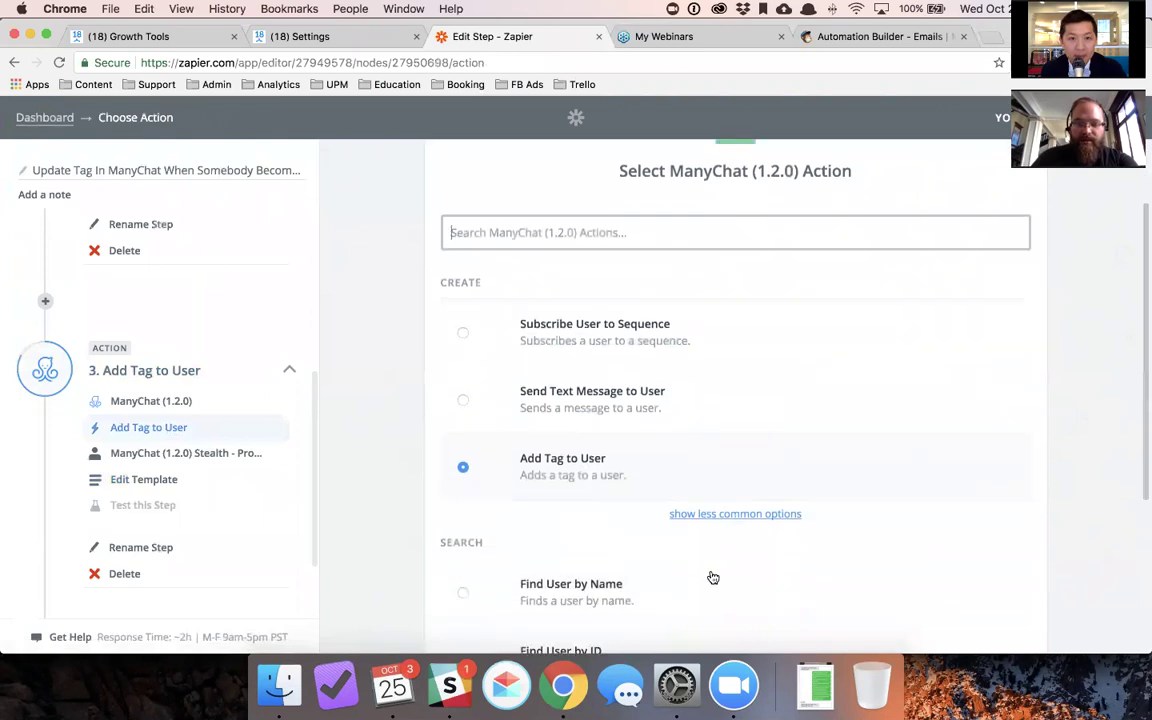
scroll(734, 413, down, 3)
click(993, 561)
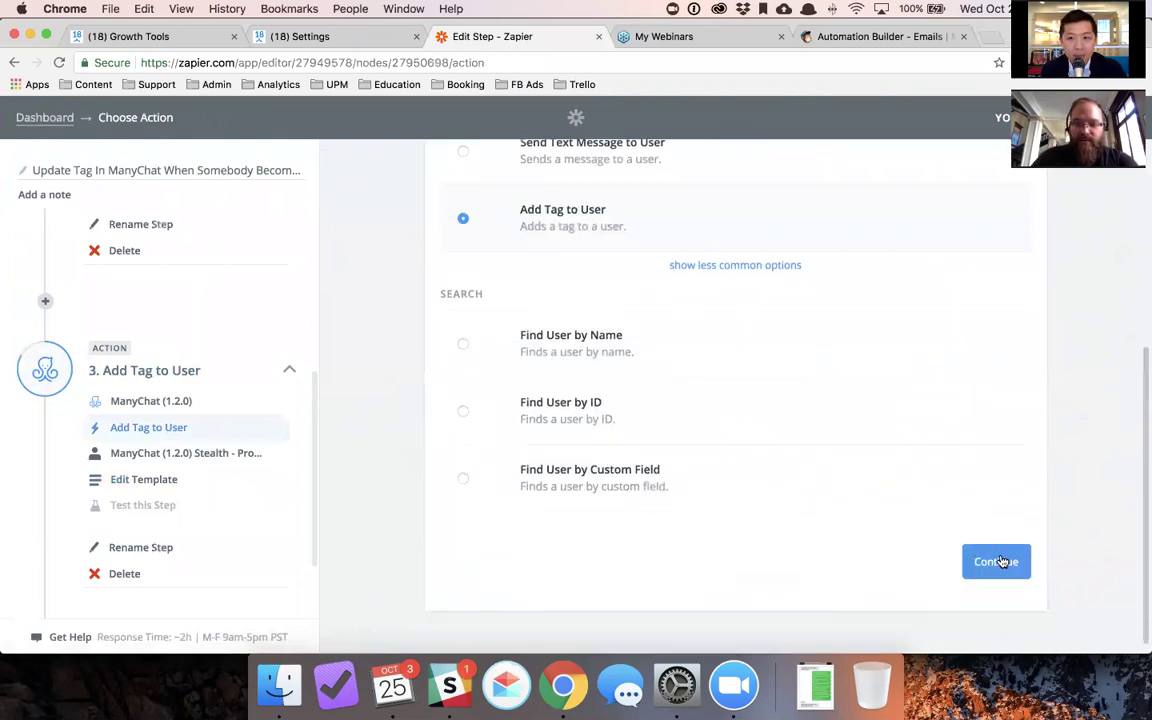
scroll(505, 332, down, 10)
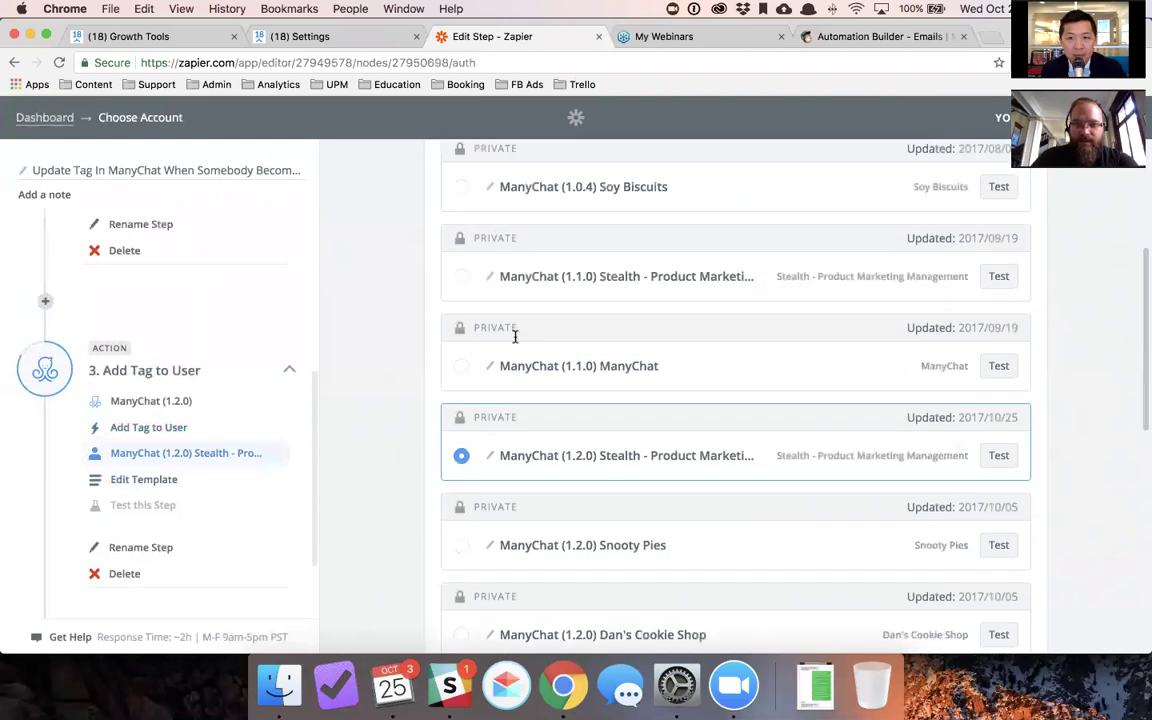
click(978, 554)
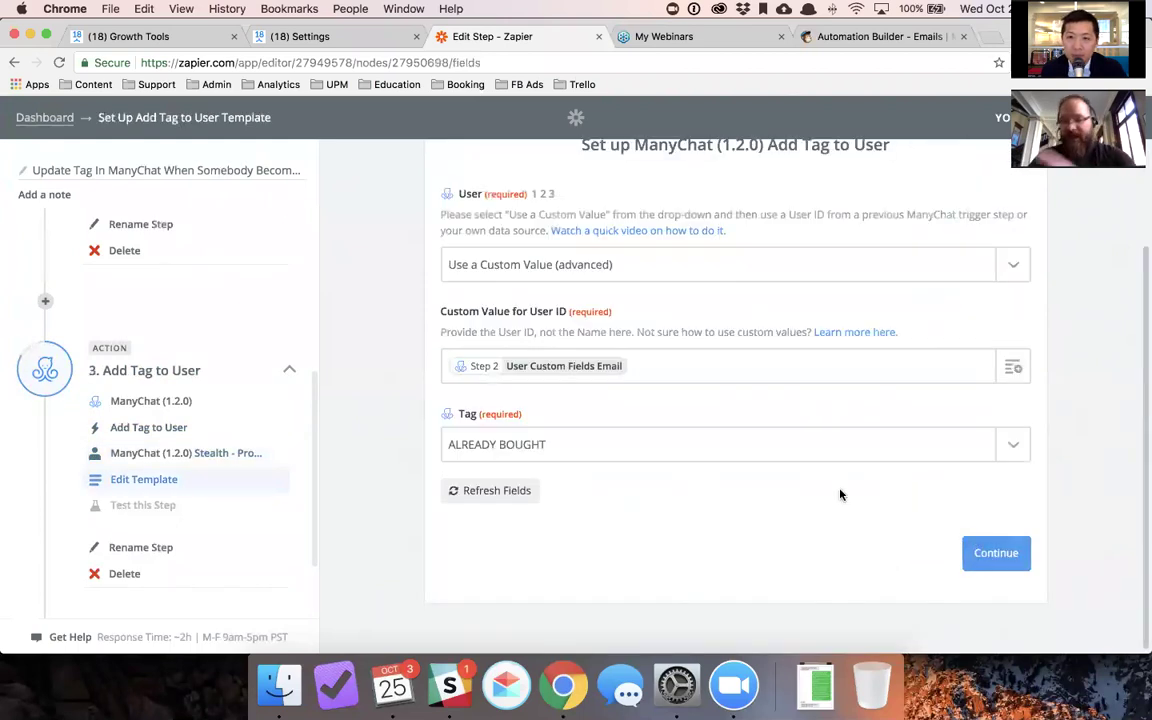
Step: Review the Add Tag to User template's fields and open the list of available tags
scroll(830, 484, up, 2)
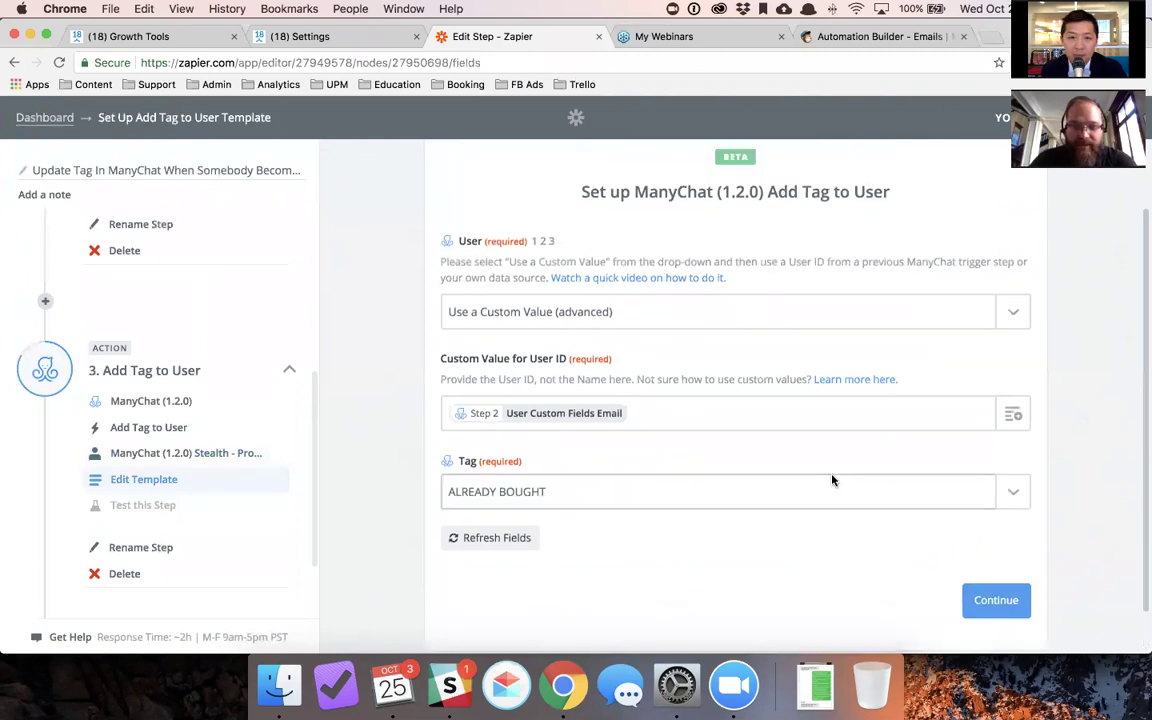
scroll(796, 455, down, 2)
click(573, 450)
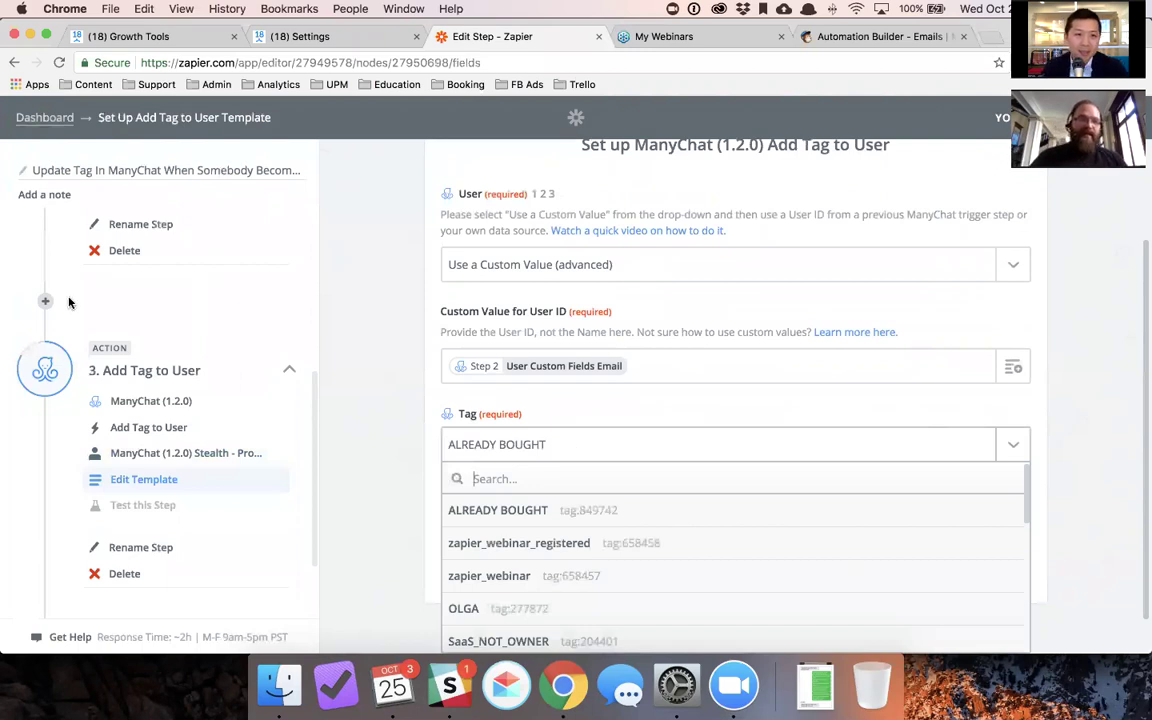
Step: Close the list of available tags, keeping ALREADY BOUGHT as the tag to add
scroll(88, 310, up, 5)
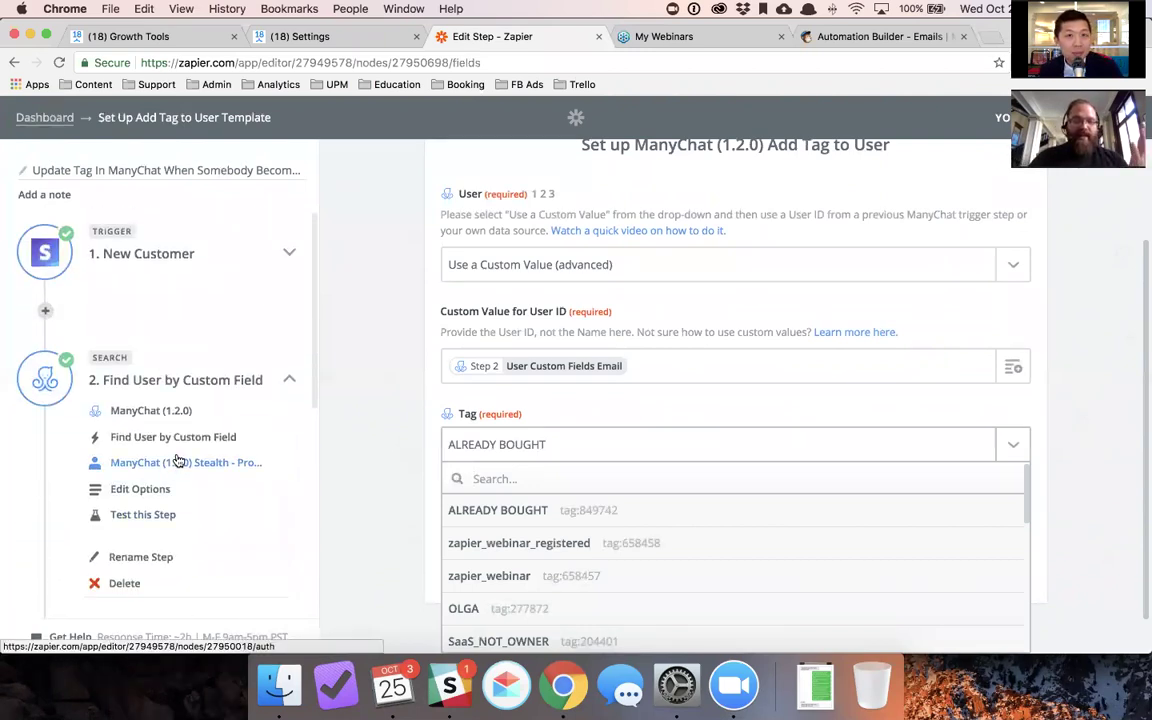
scroll(3, 562, down, 4)
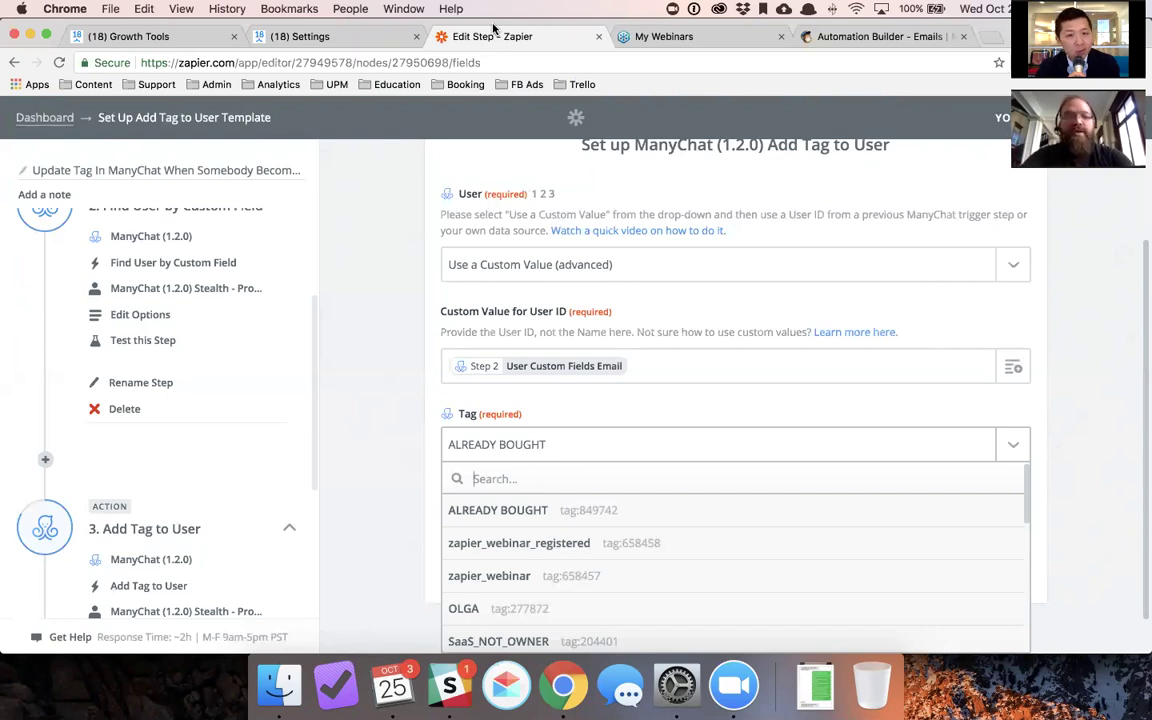
click(410, 307)
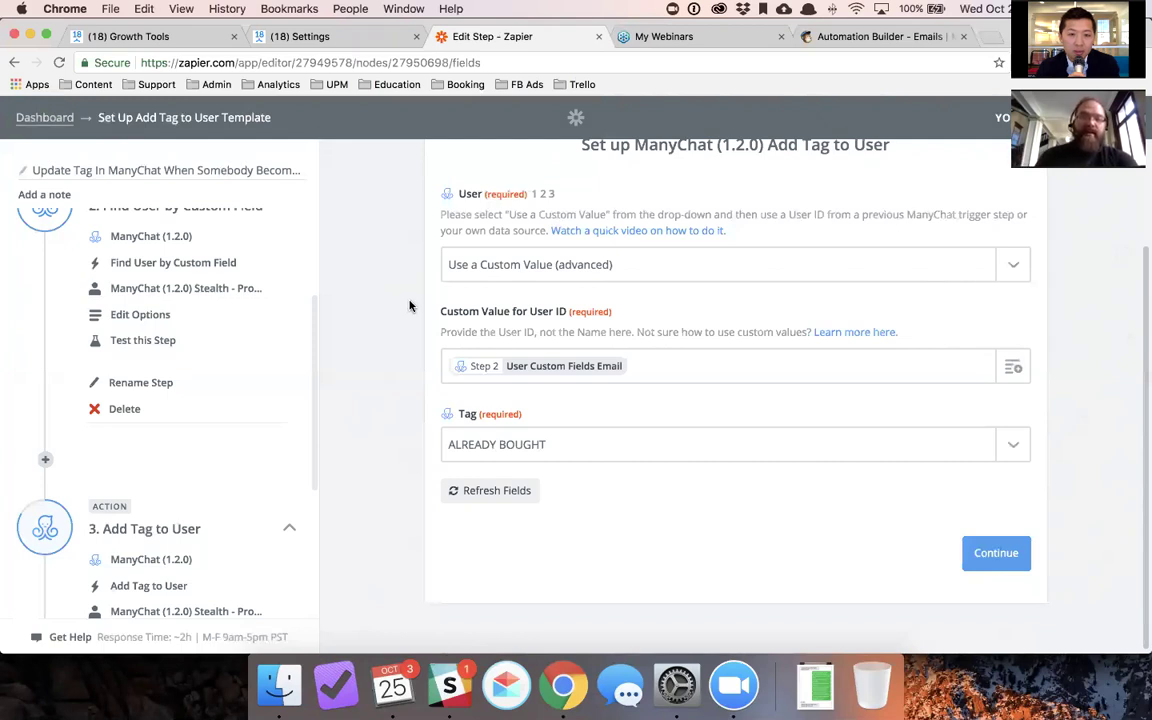
Step: Add a fourth step to the Zap with ManyChat (1.2.0) as its app and Send Text Message to User as its action
scroll(278, 366, down, 4)
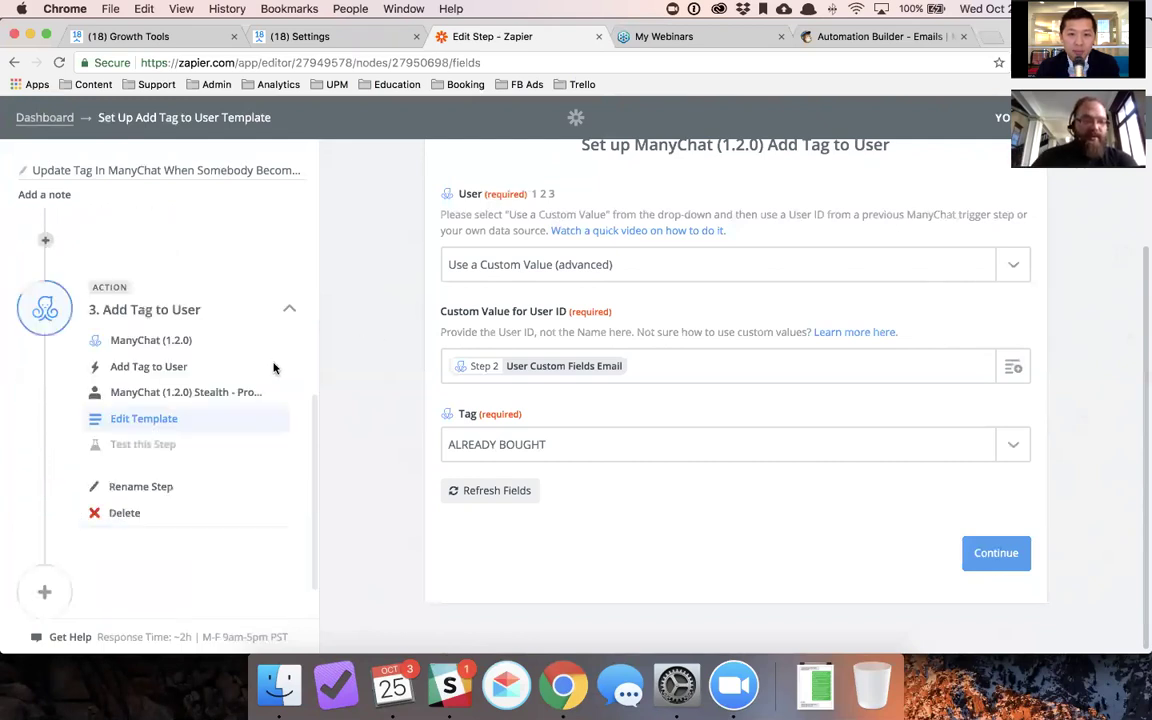
scroll(273, 368, down, 1)
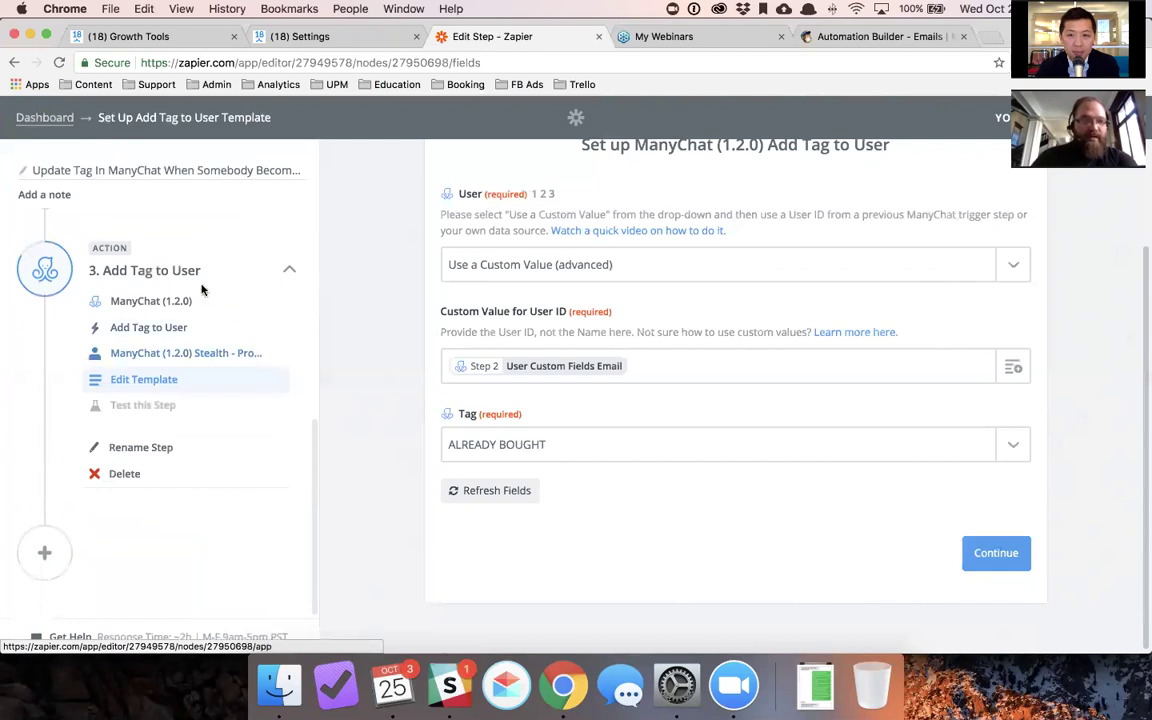
click(42, 552)
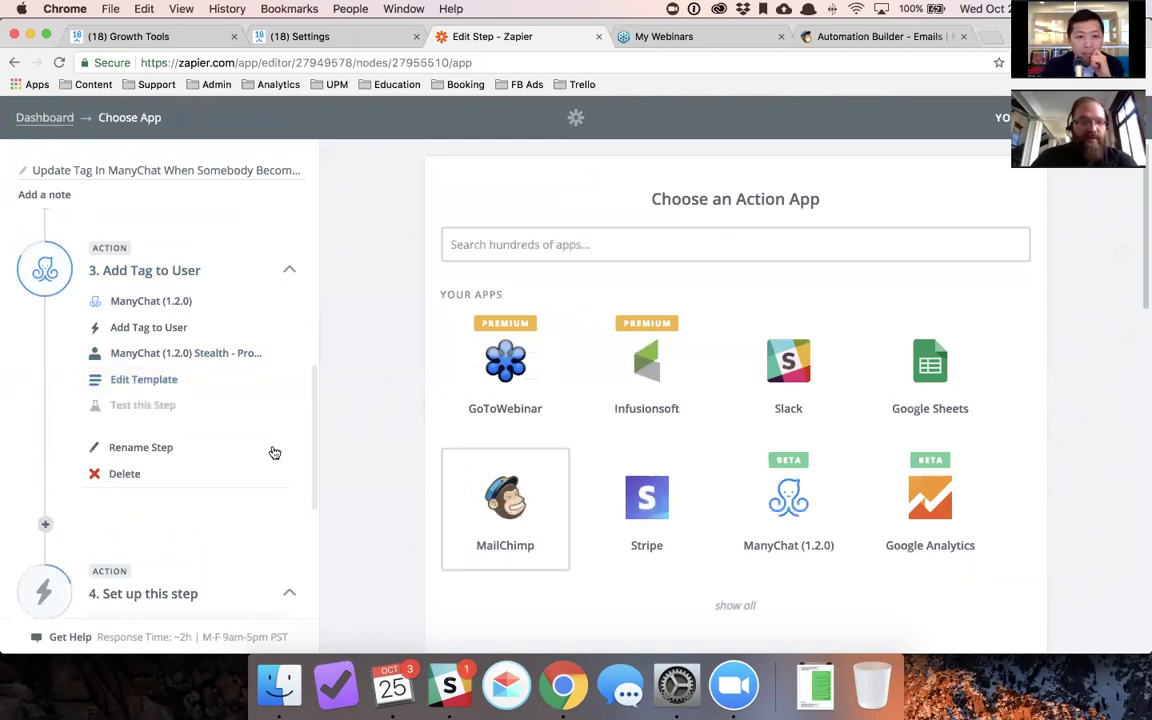
click(814, 535)
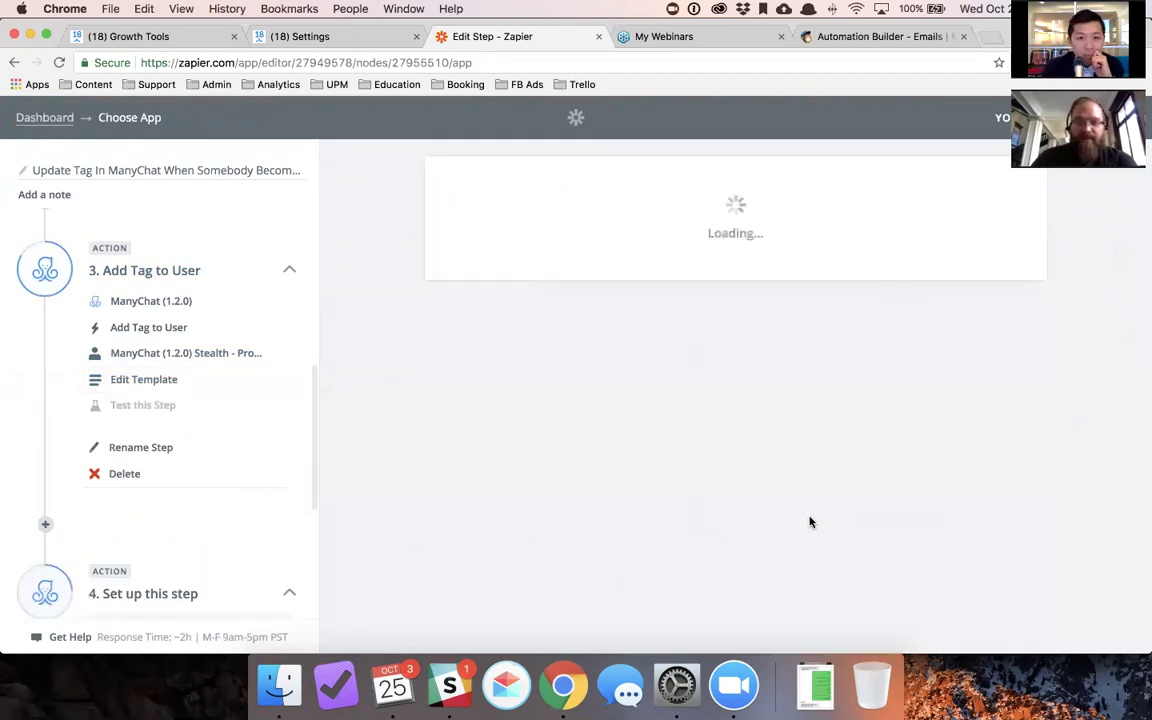
scroll(558, 393, down, 2)
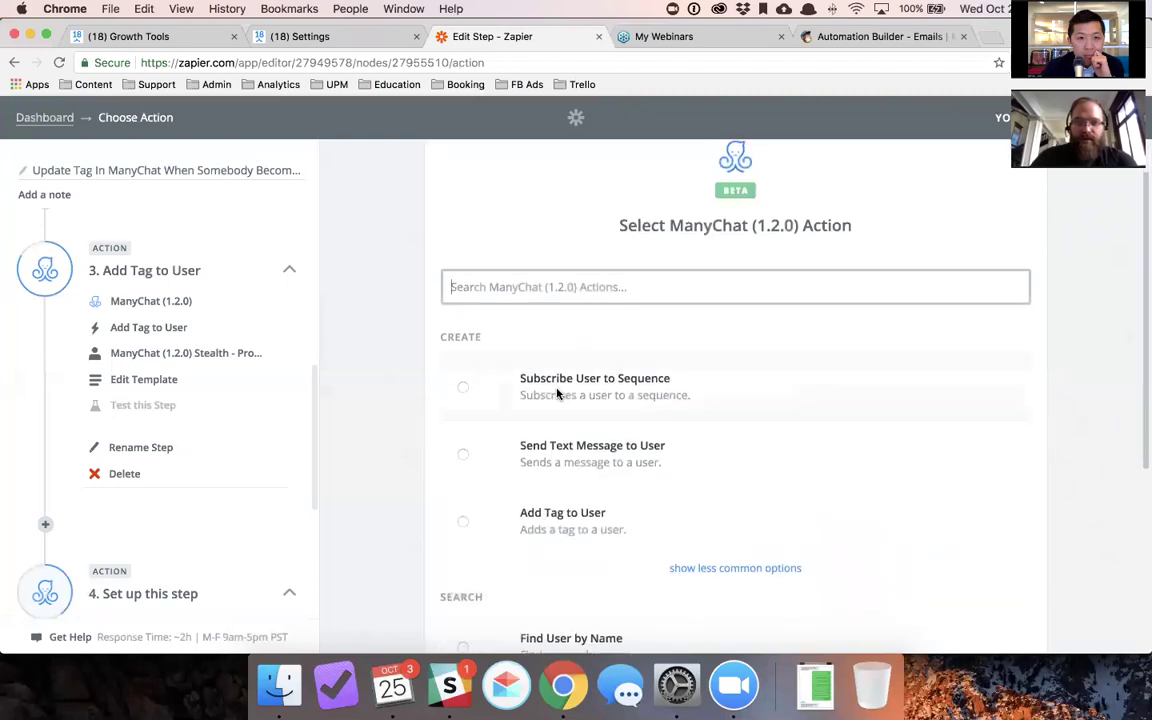
click(581, 404)
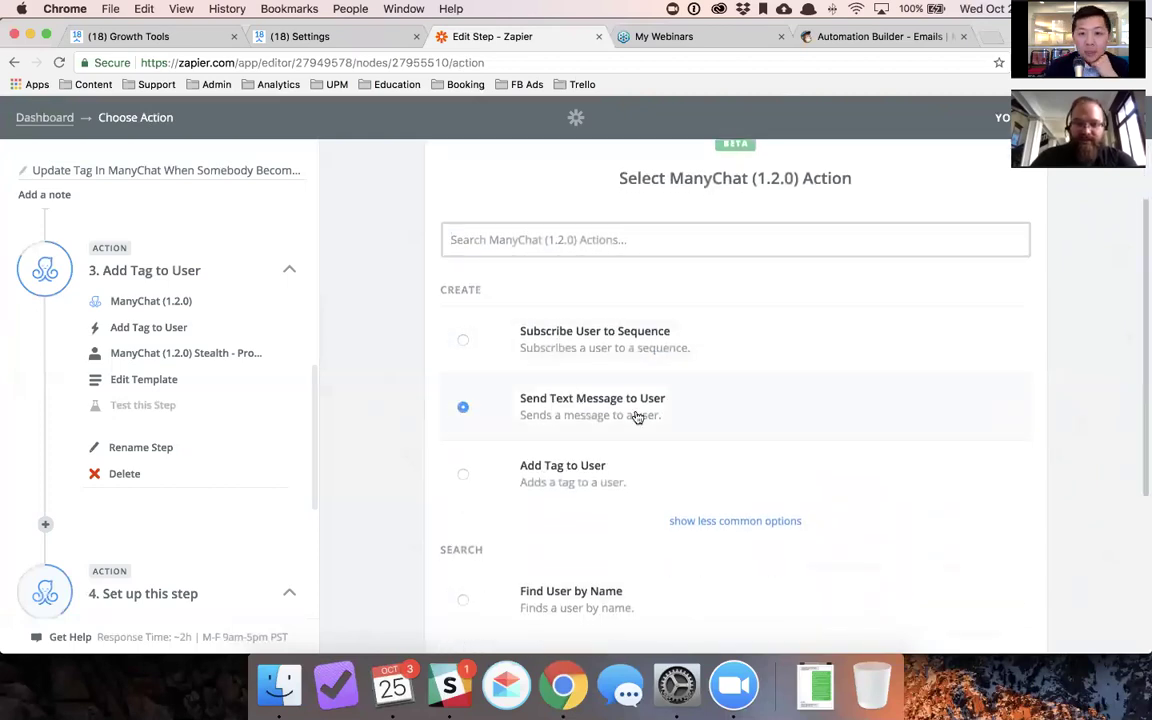
scroll(624, 414, down, 4)
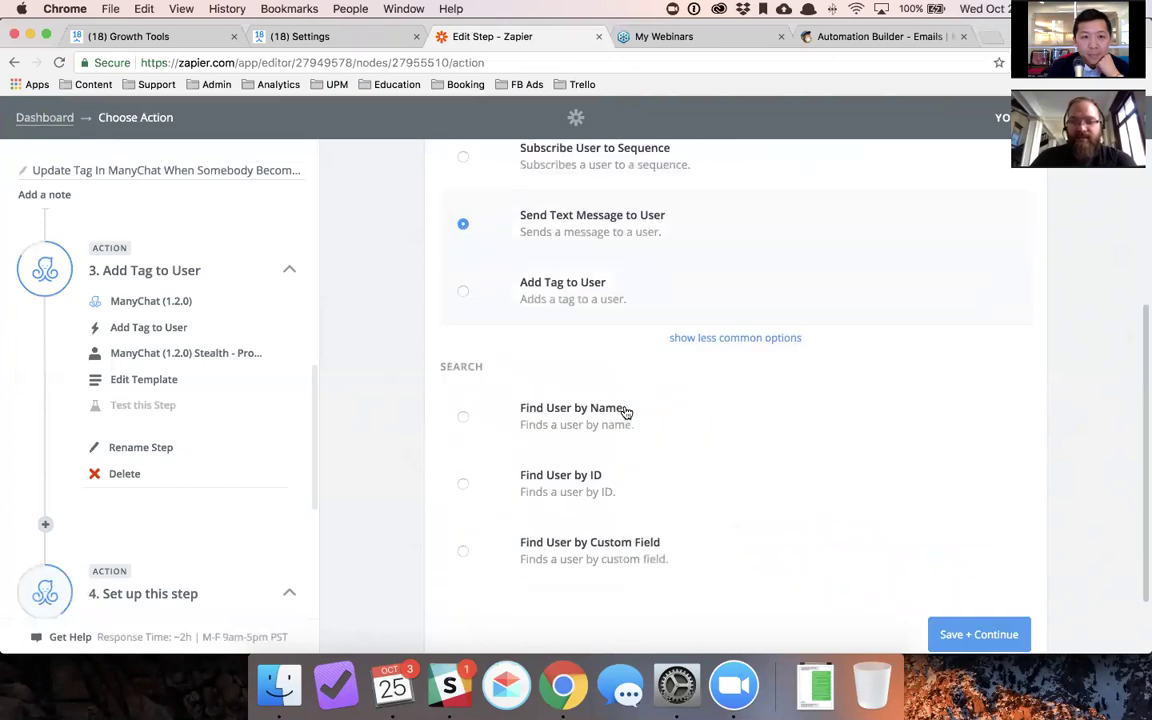
click(980, 633)
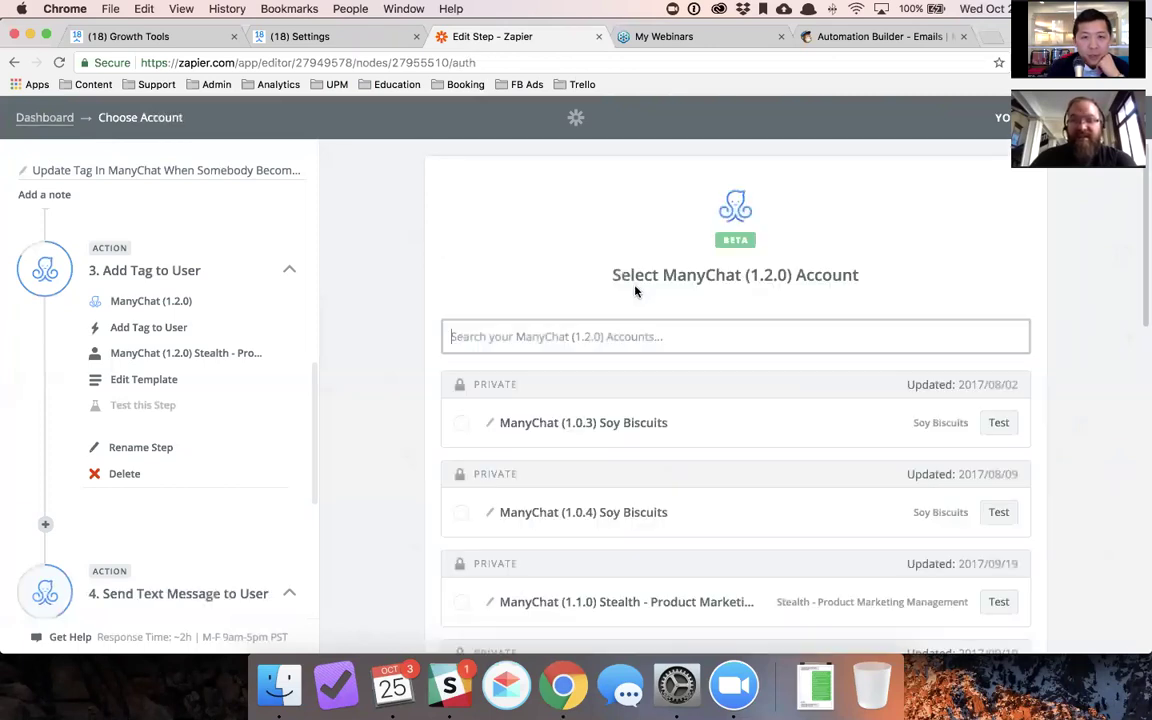
Step: Choose the ManyChat (1.2.0) Stealth account for the Send Text Message to User step and proceed to its template
scroll(638, 290, down, 5)
scroll(640, 288, up, 2)
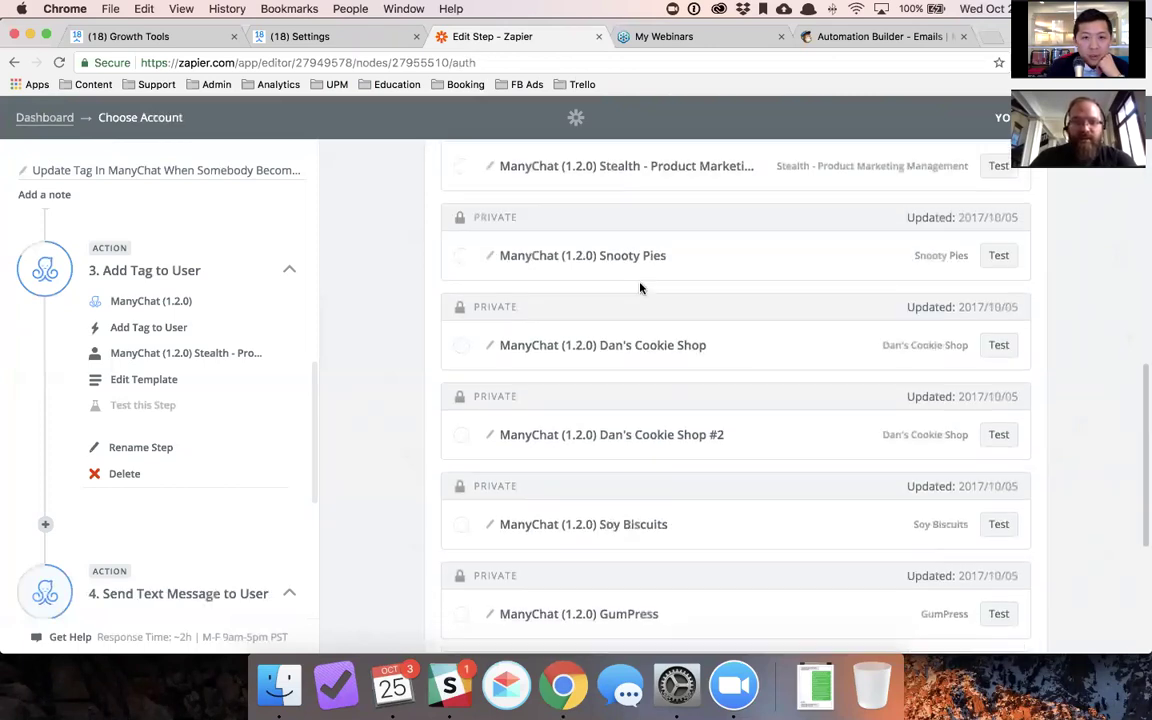
scroll(640, 288, down, 1)
scroll(478, 420, up, 1)
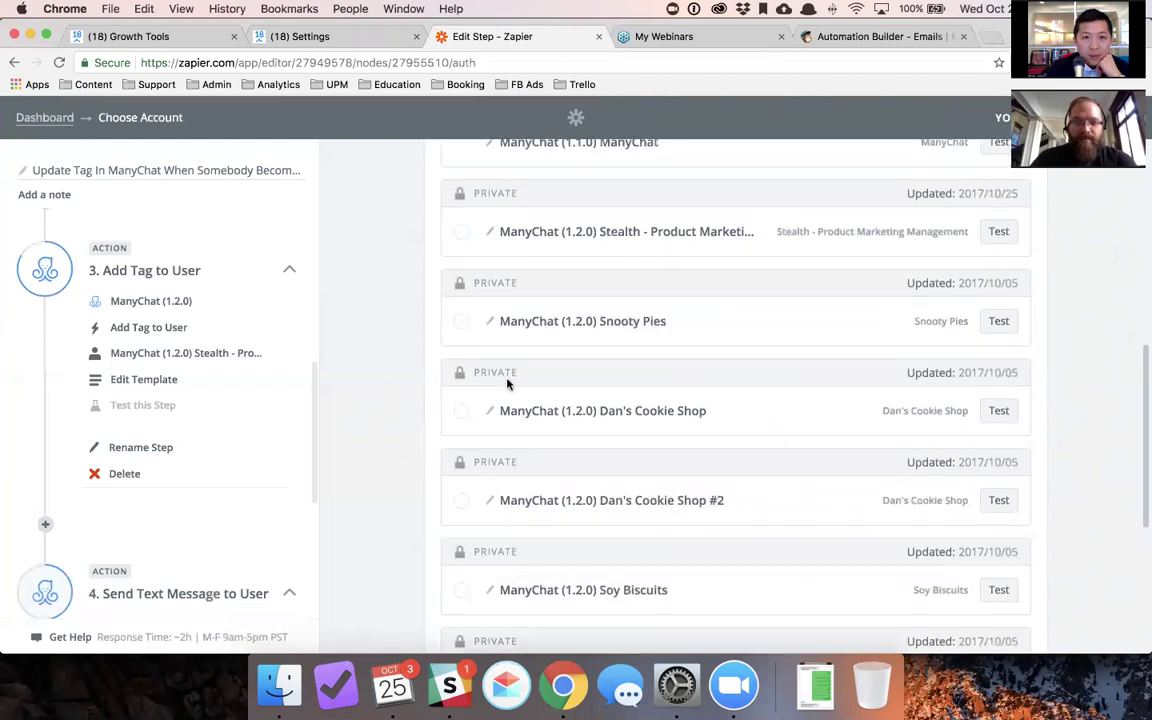
scroll(488, 240, up, 1)
click(462, 288)
scroll(612, 270, down, 6)
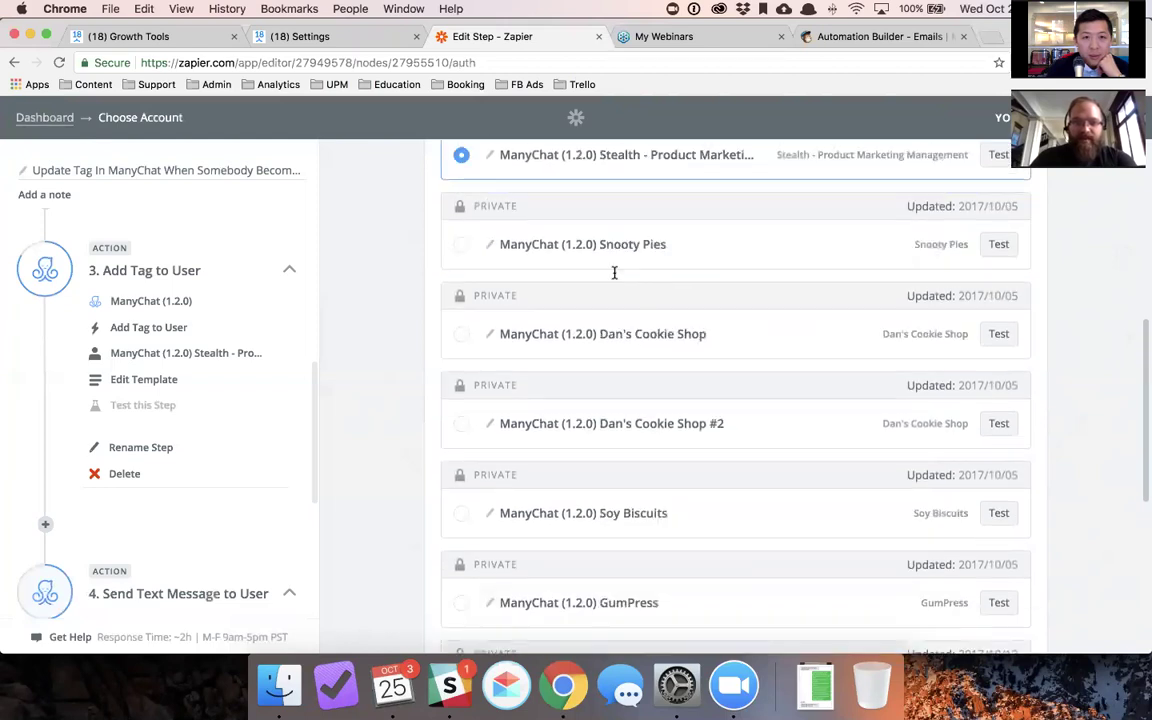
click(977, 556)
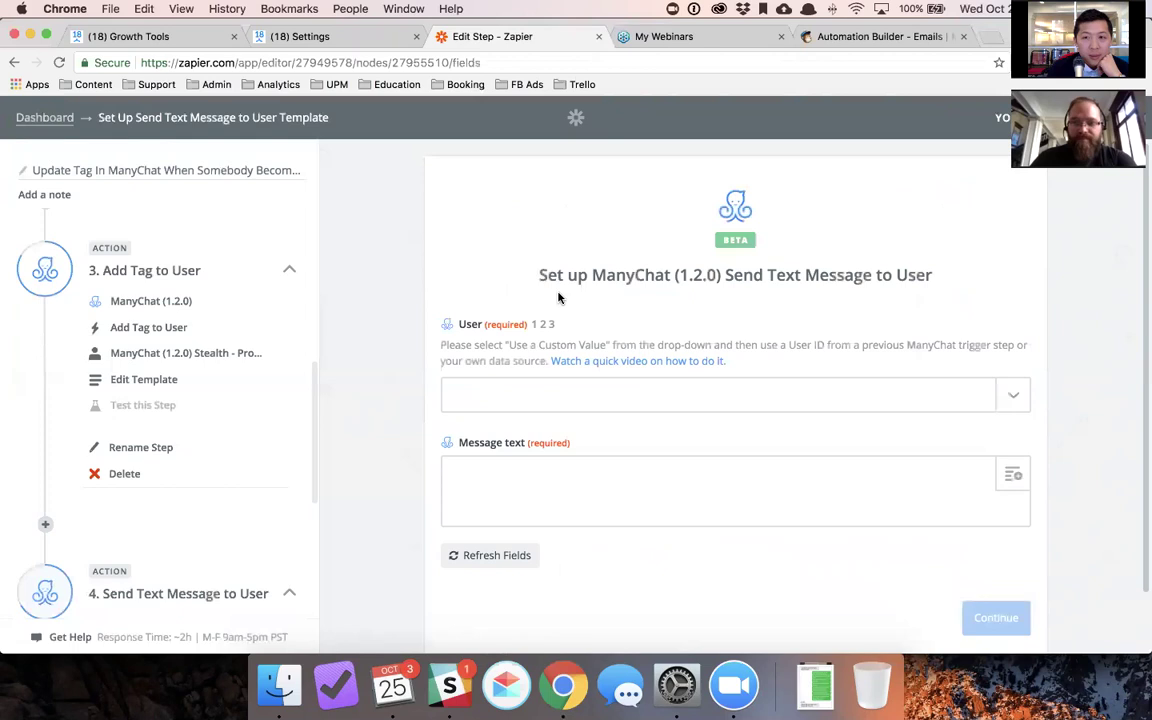
Step: Set the User of the Send Text Message to User template to Use a Custom Value (advanced)
click(537, 391)
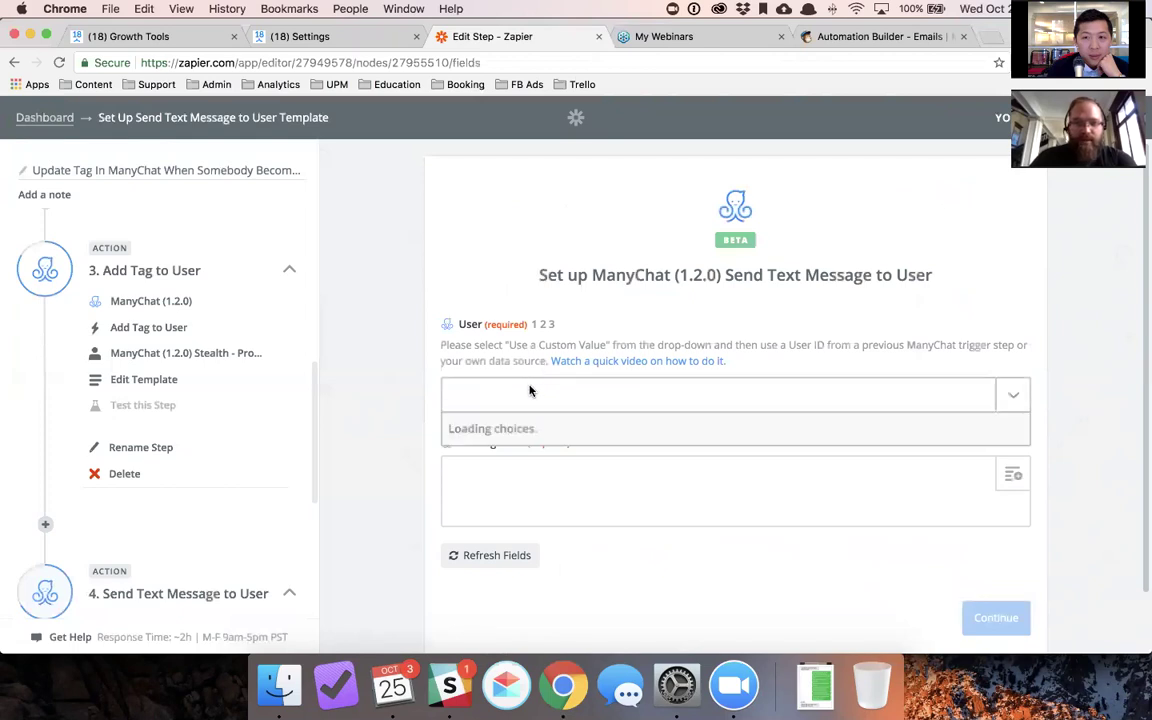
scroll(538, 460, down, 5)
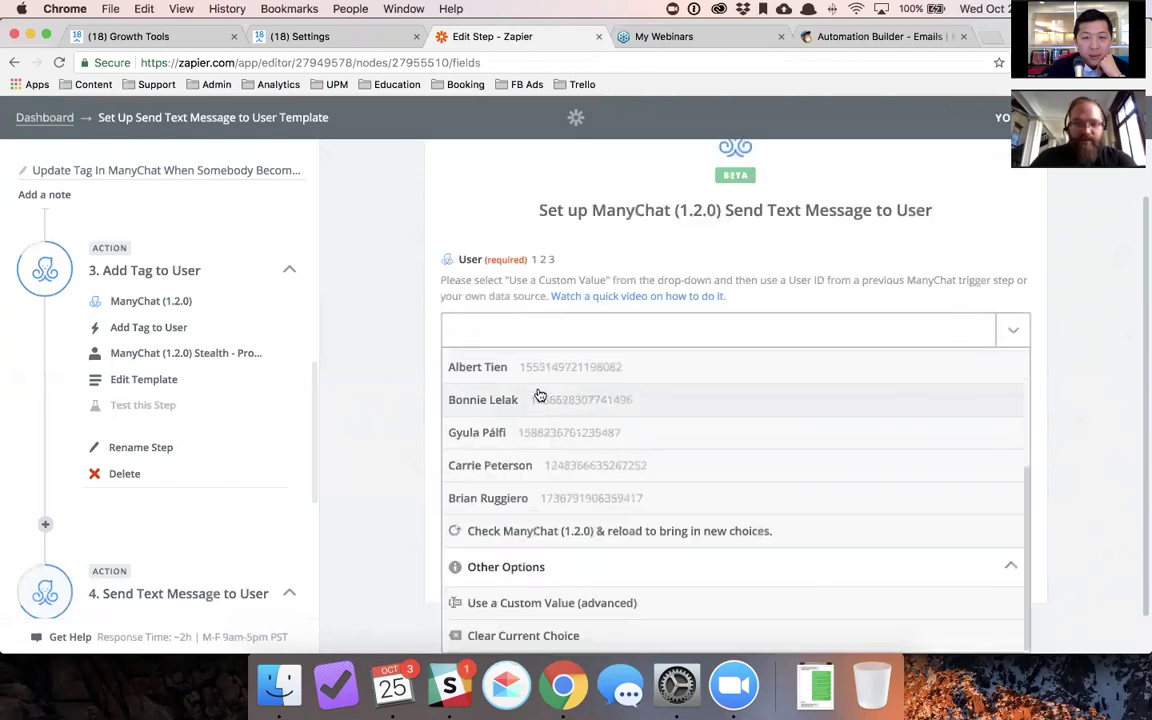
click(552, 603)
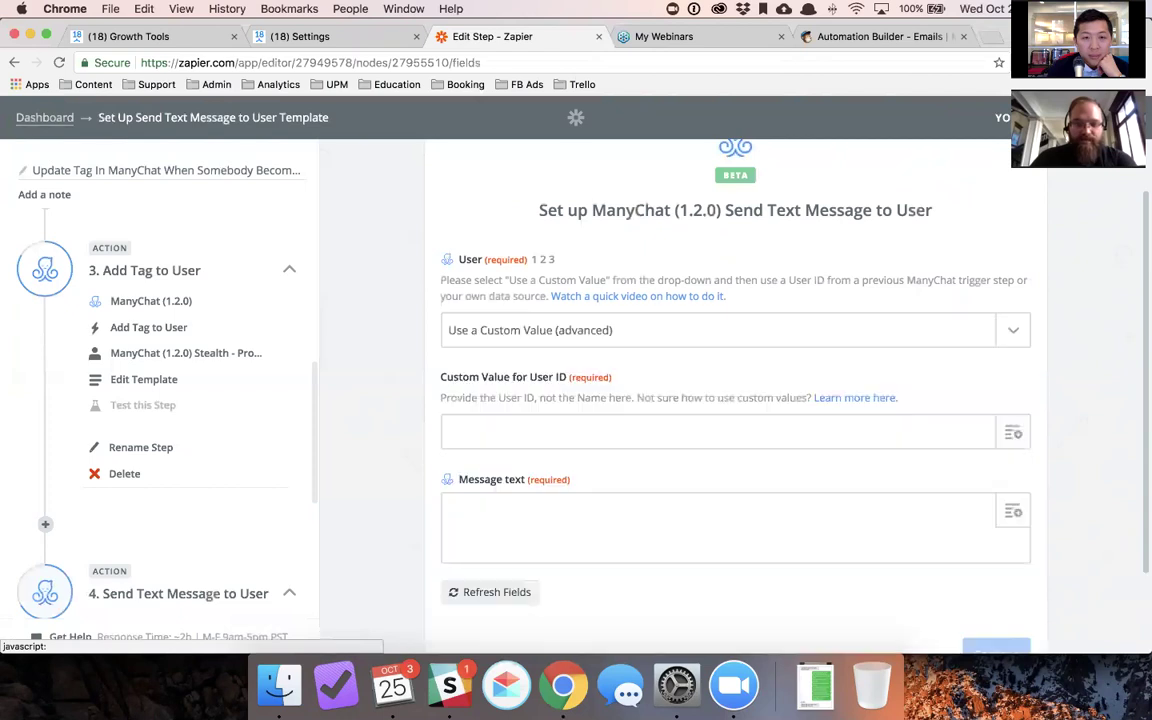
Step: Set the Custom Value for User ID to the User Custom Fields Email from the Find User by Custom Field step
click(601, 432)
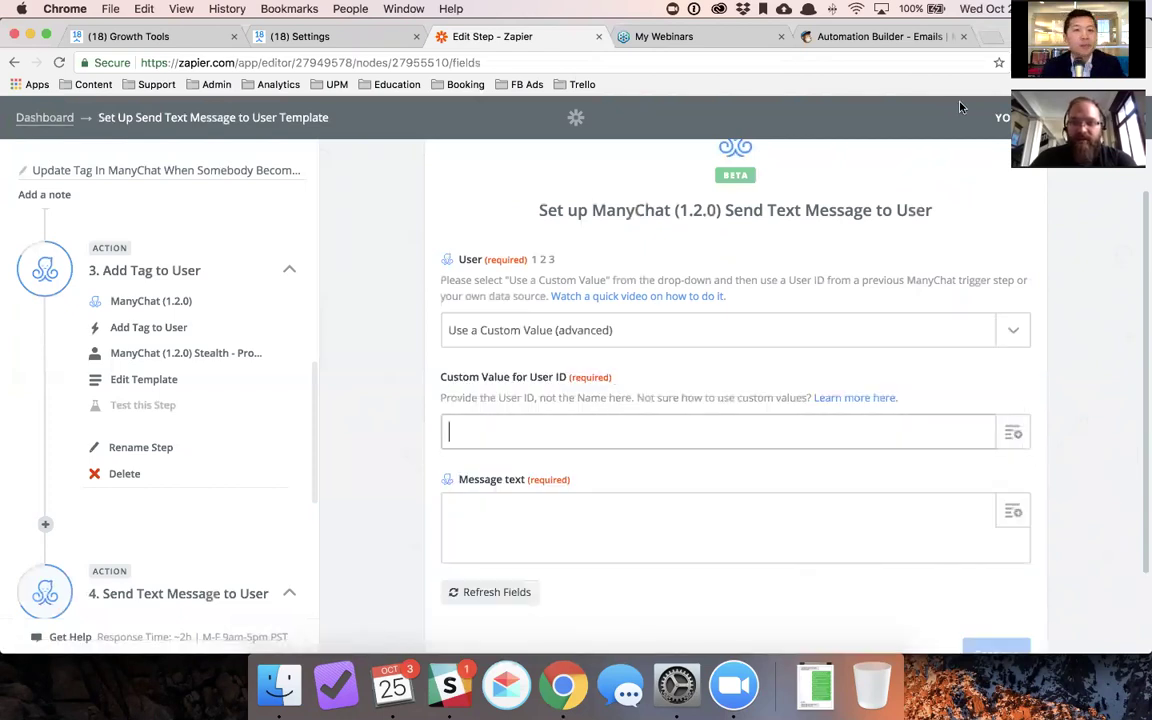
click(1018, 438)
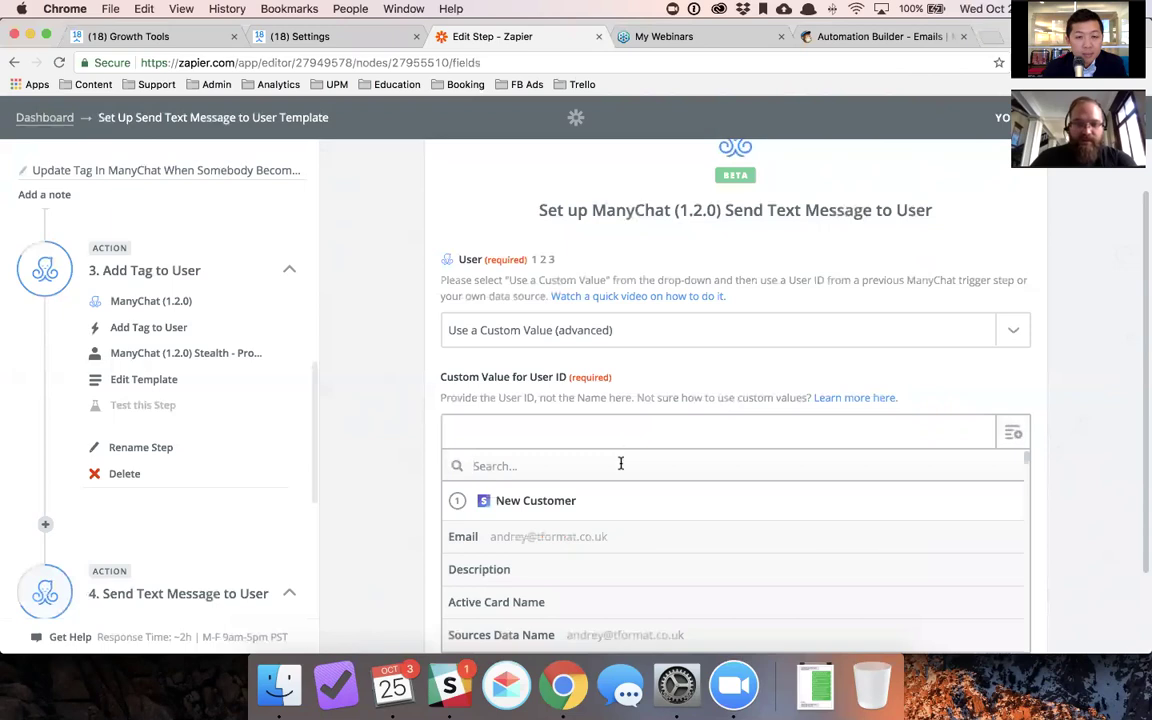
scroll(553, 529, down, 1)
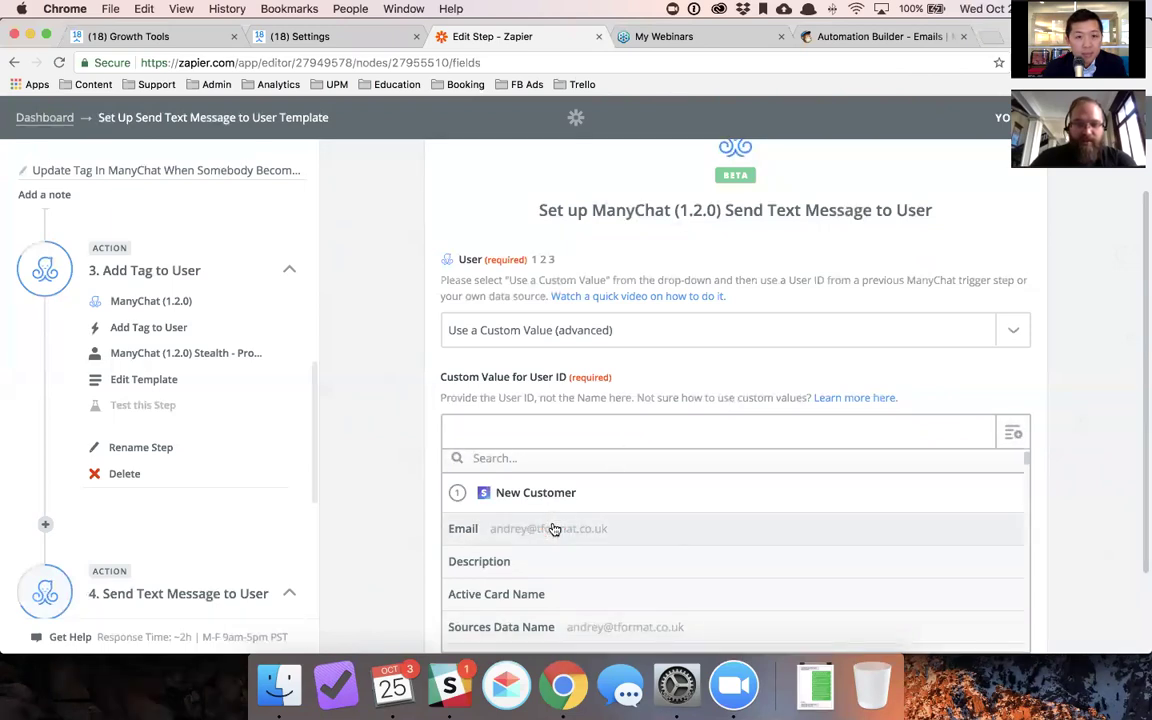
scroll(554, 529, down, 8)
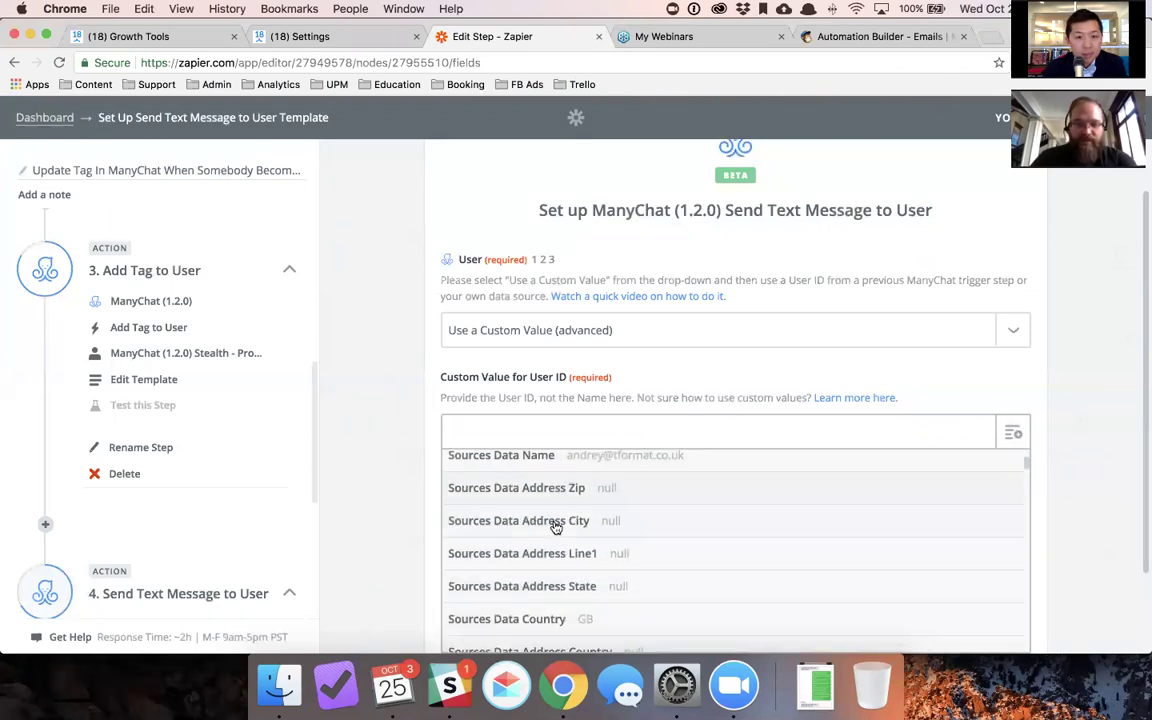
scroll(556, 528, down, 10)
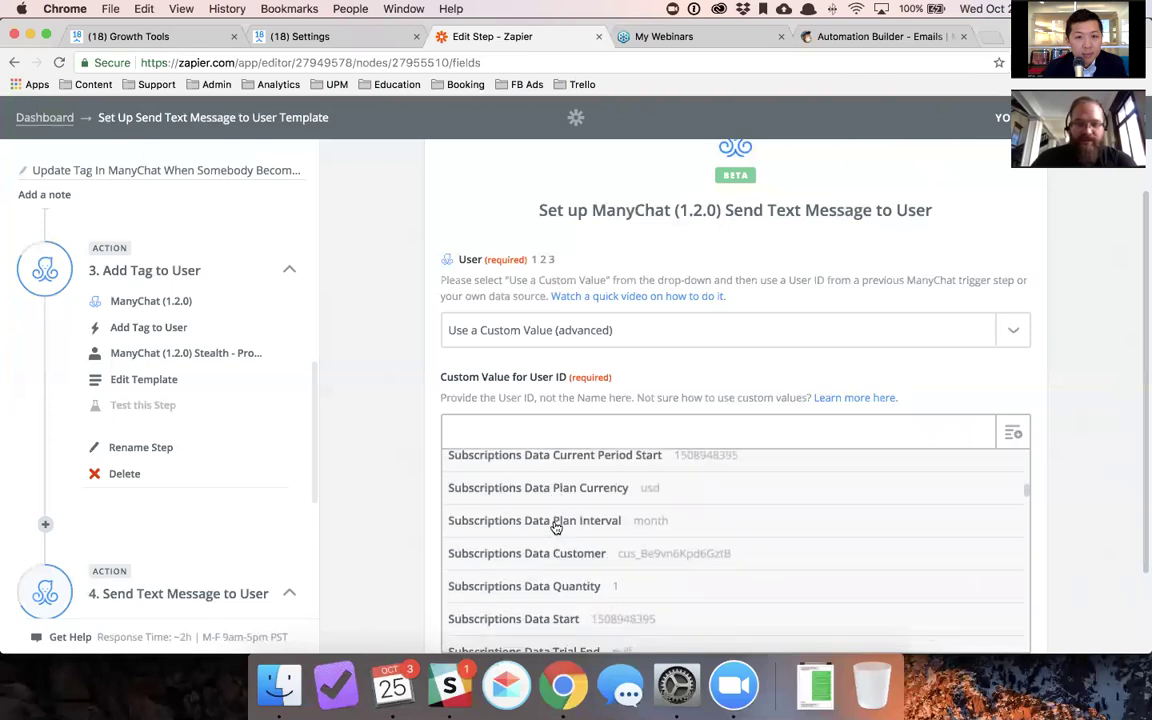
scroll(556, 528, down, 10)
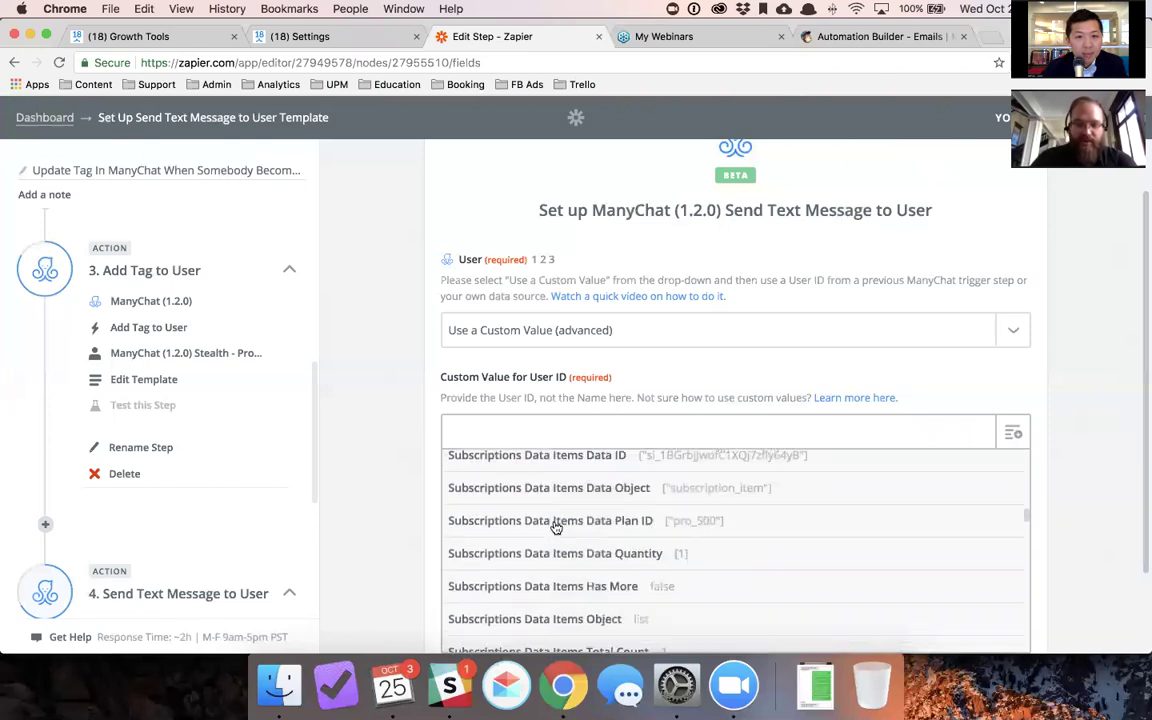
scroll(556, 528, down, 10)
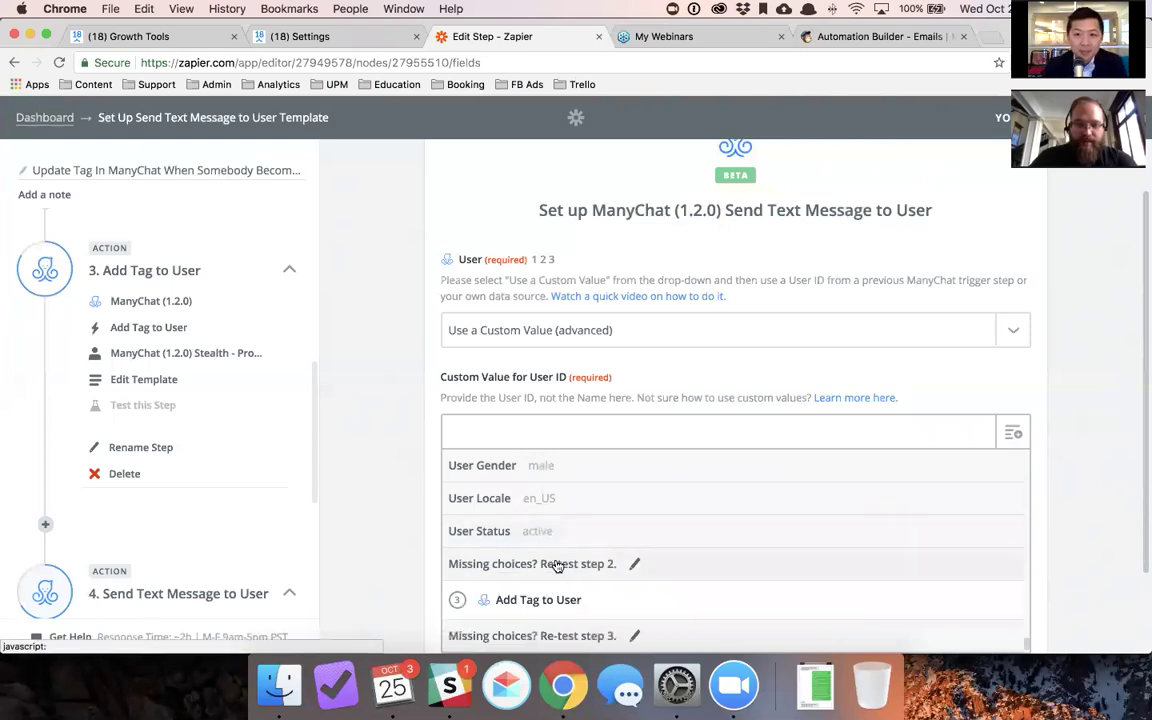
scroll(735, 545, up, 3)
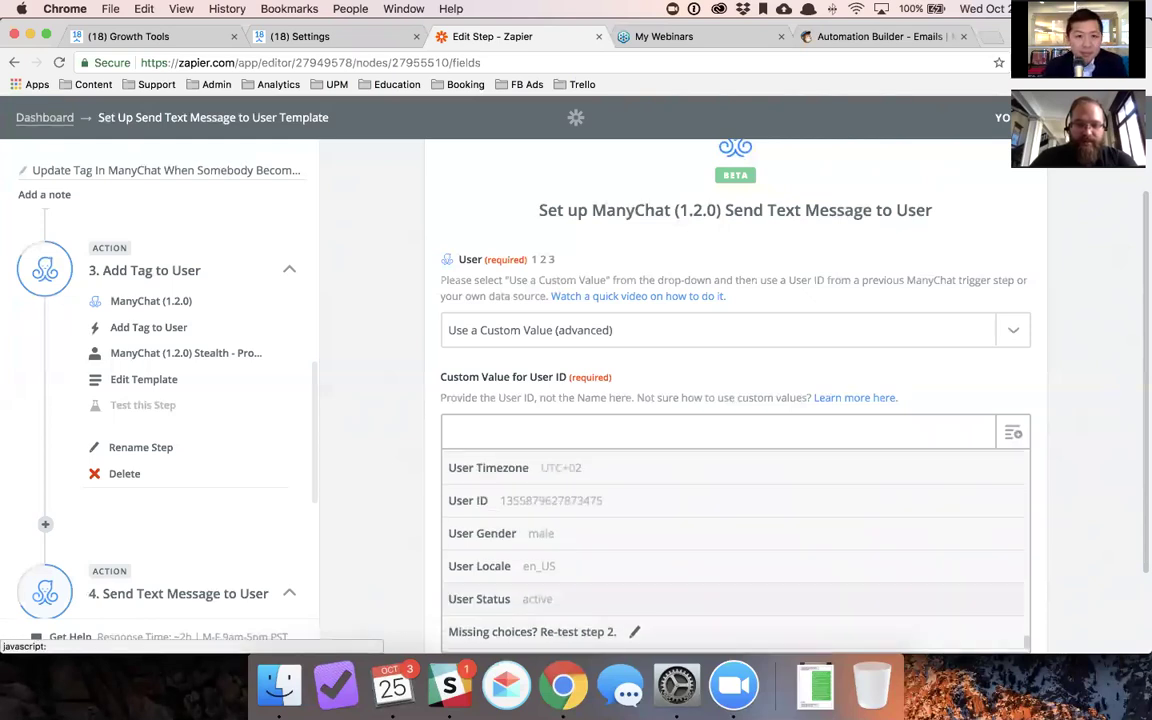
scroll(586, 519, up, 3)
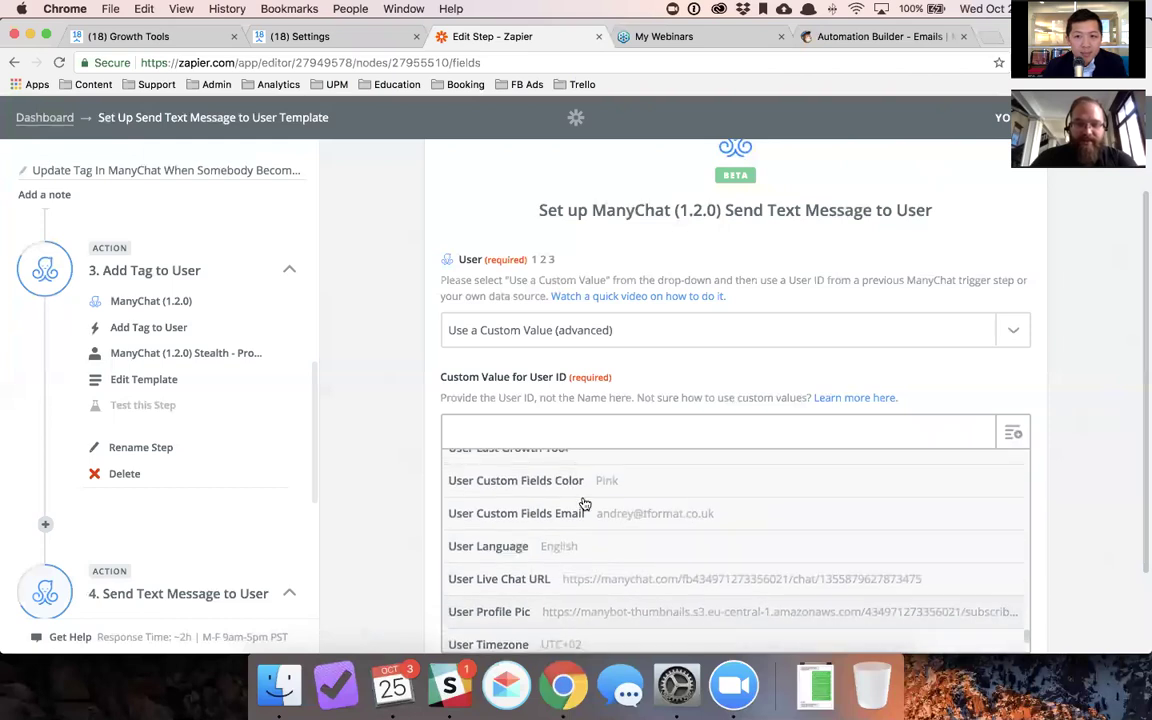
click(562, 516)
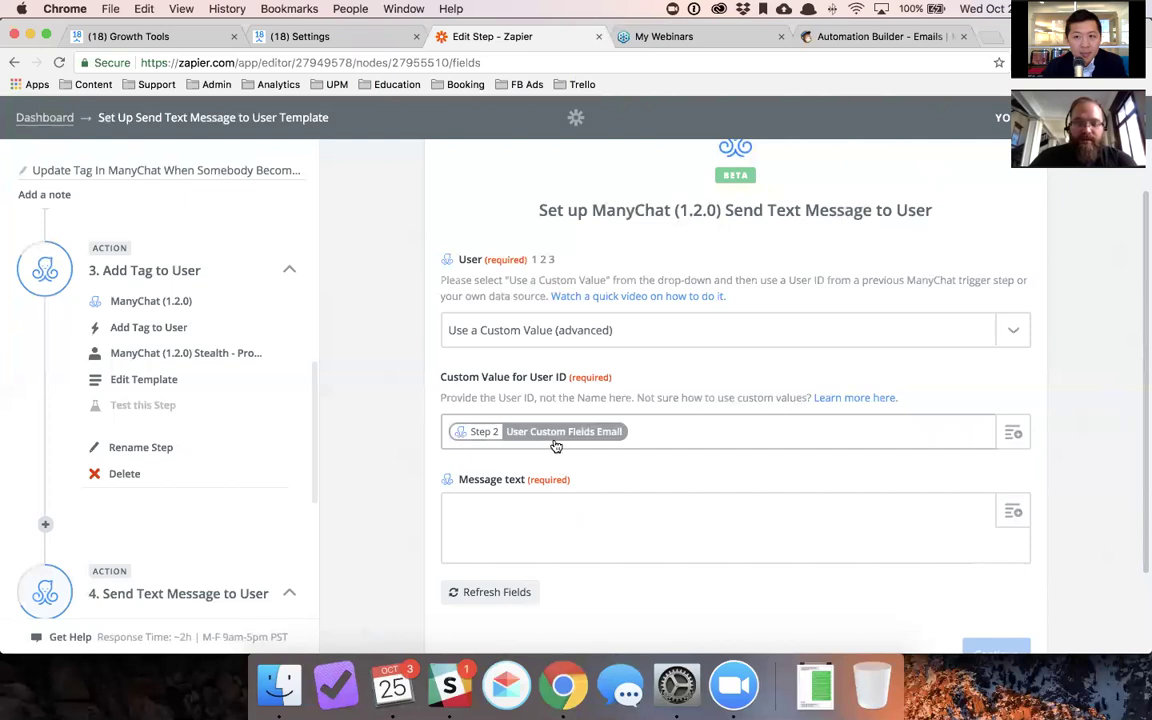
click(527, 444)
click(558, 507)
text(dksjf)
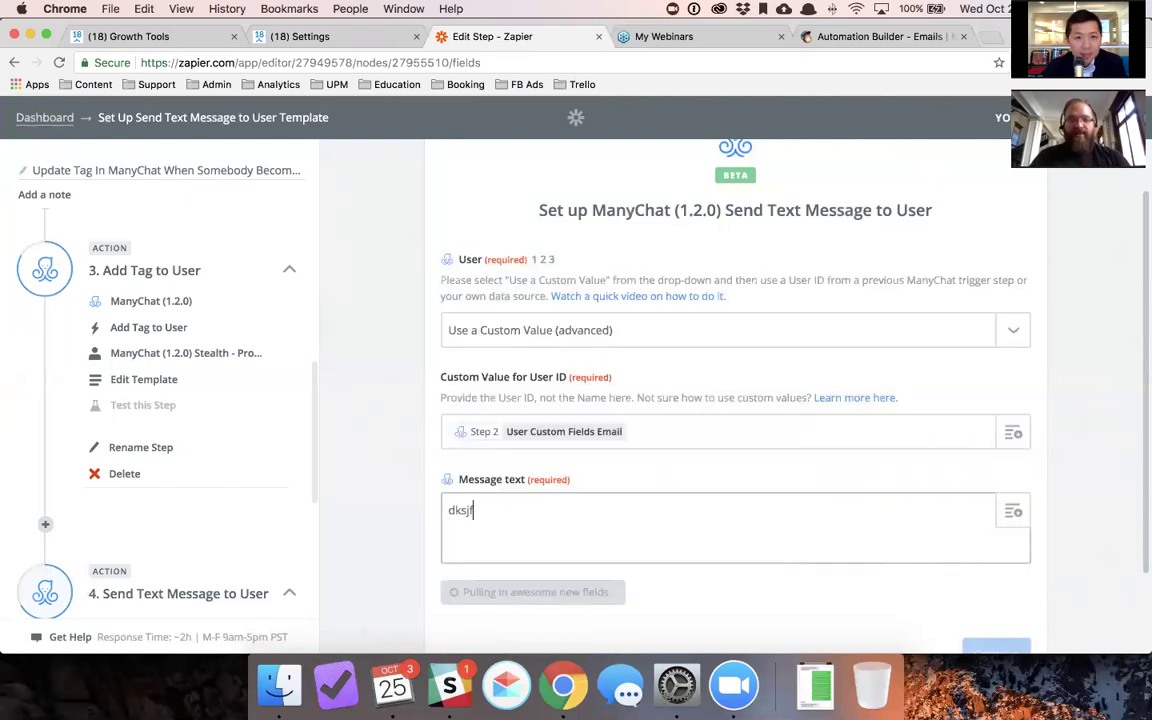
text(als;kdfjas;ldkfjas;ldkjf)
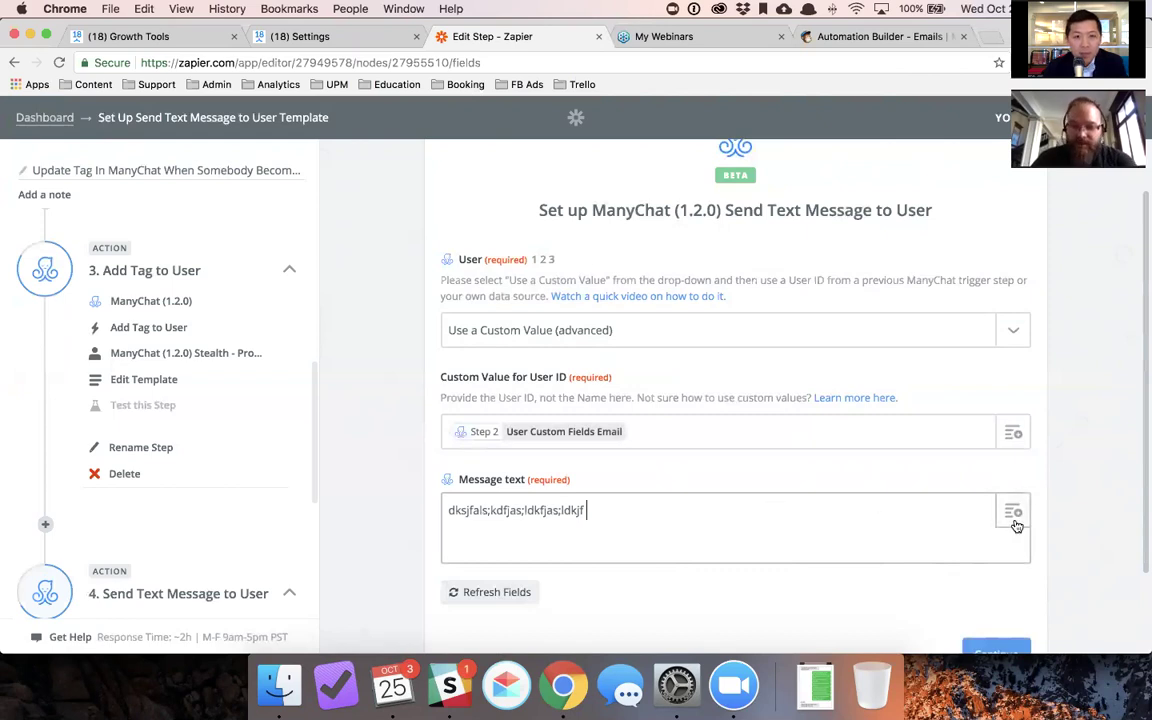
click(1015, 520)
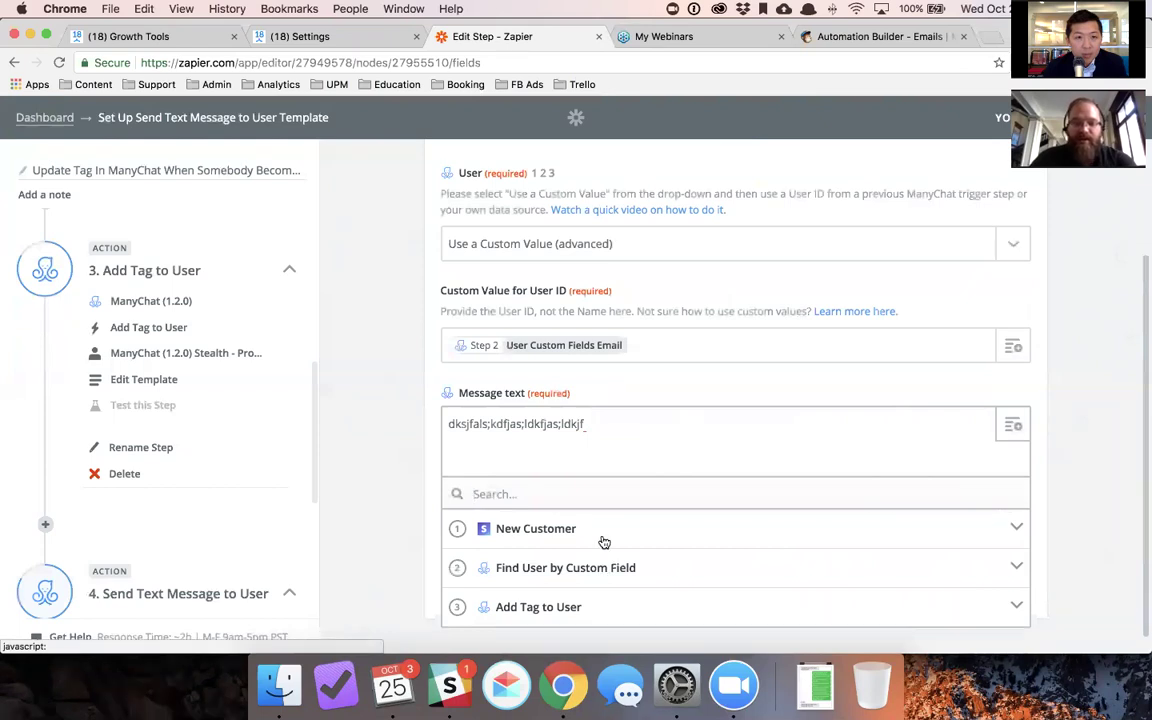
click(670, 432)
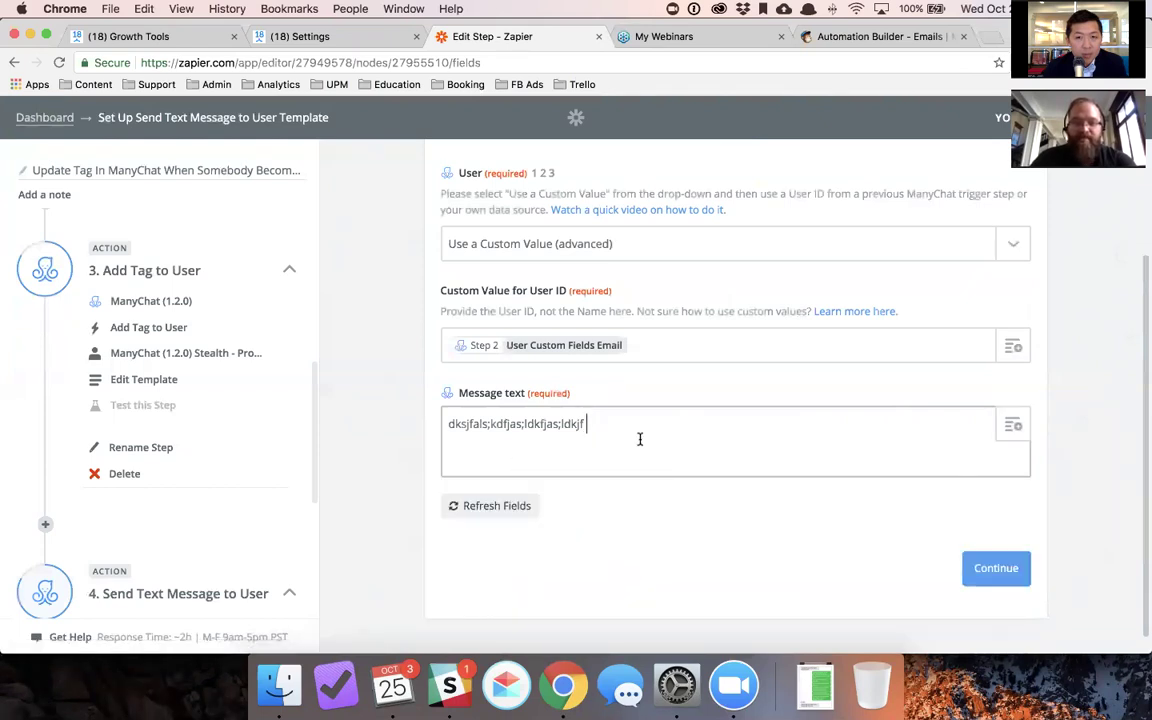
drag(596, 427, 450, 424)
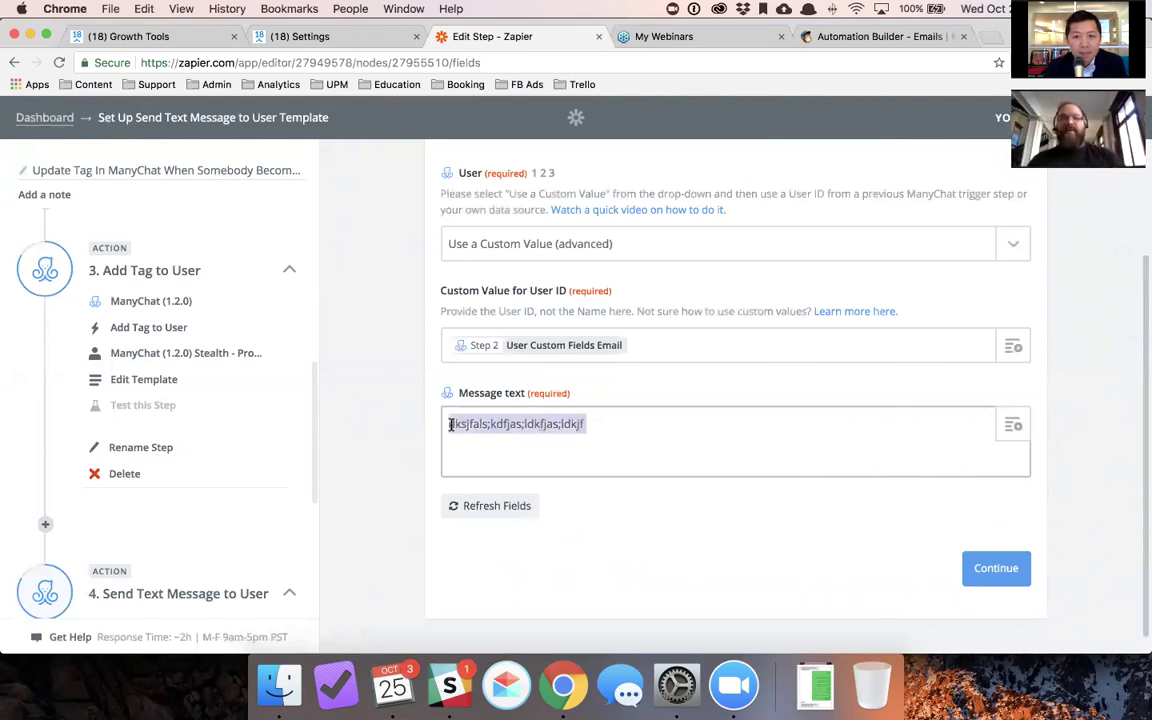
key(BackSpace)
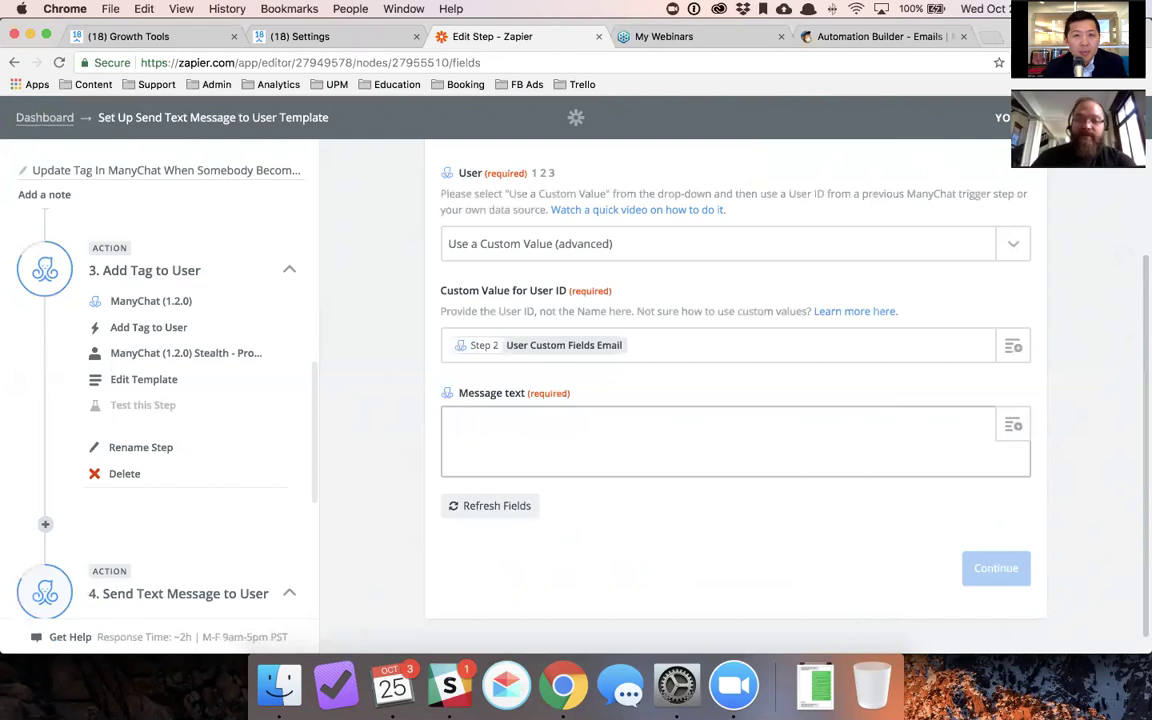
Step: View the earlier Zap steps whose data can be inserted into the Message text, close the list and return to the Message text field
click(1008, 427)
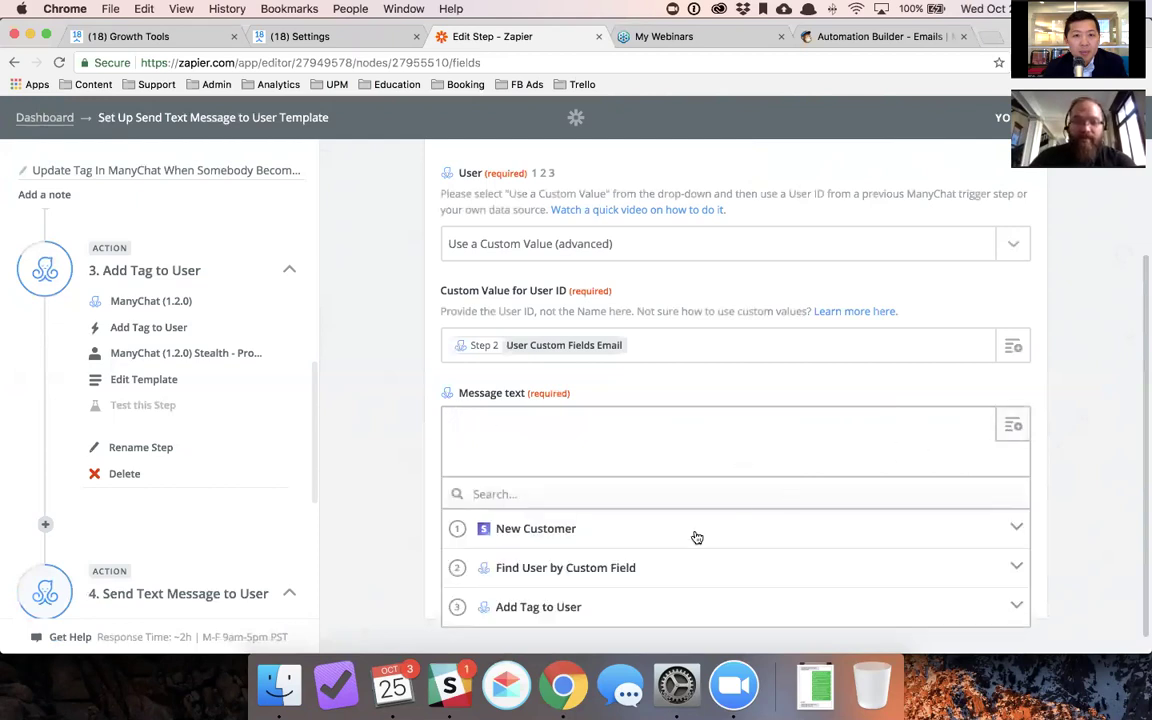
click(1100, 461)
click(571, 432)
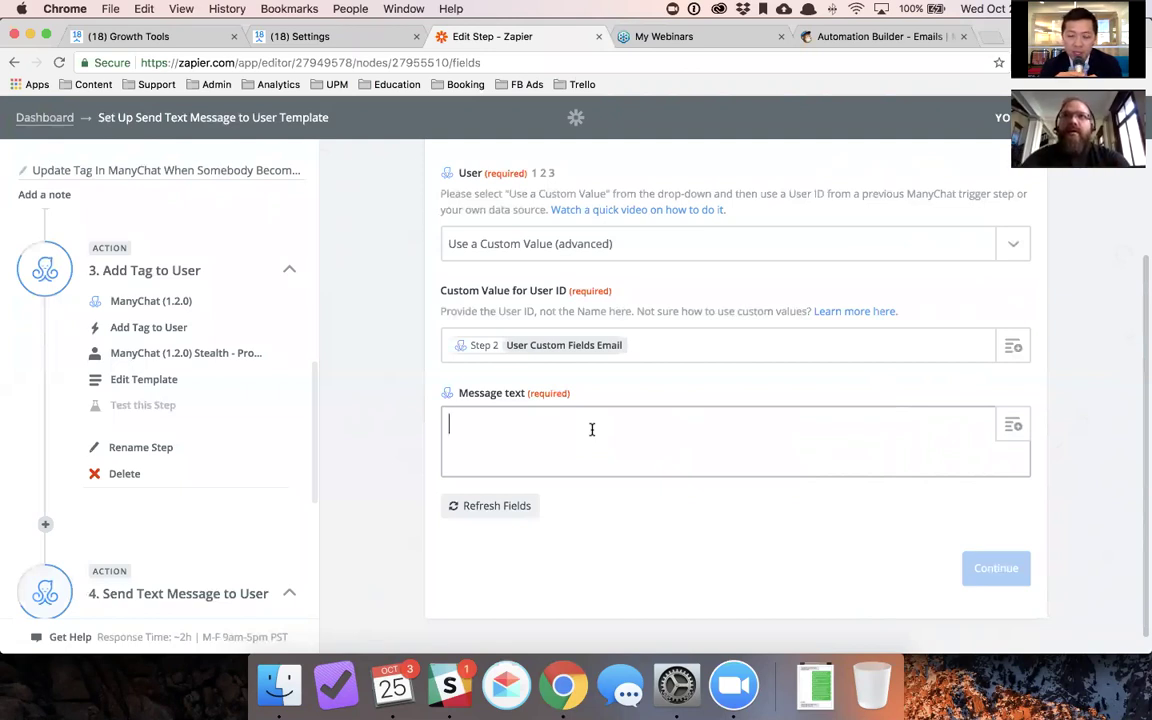
click(592, 429)
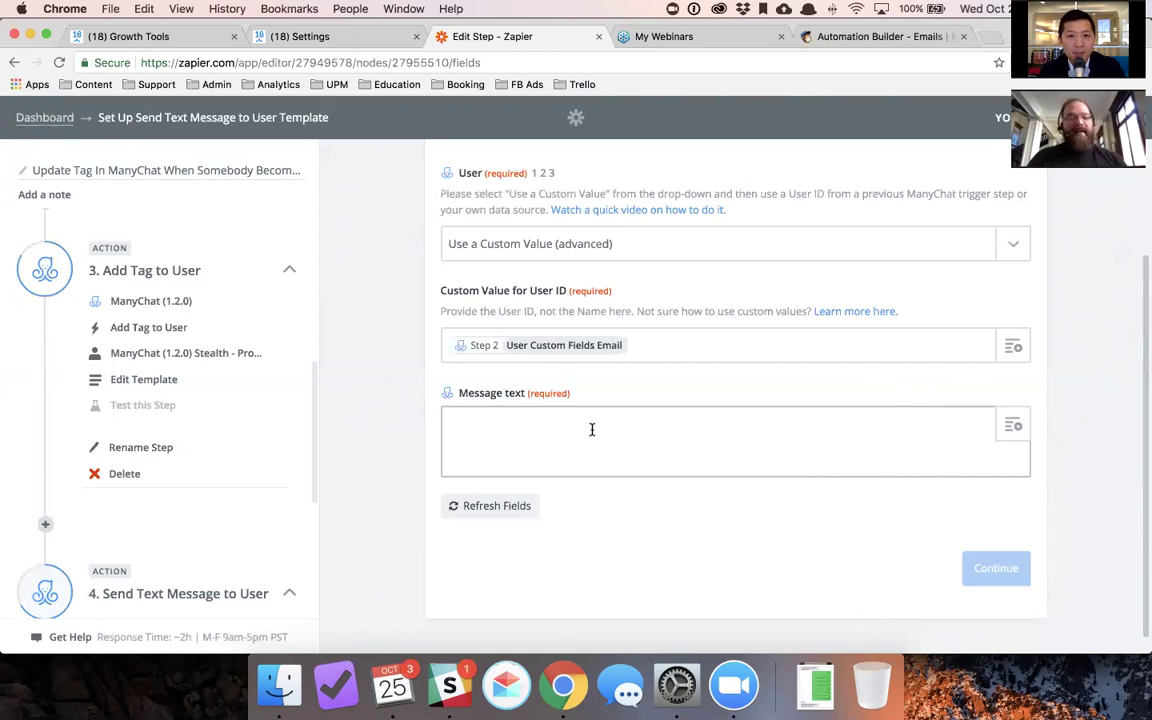
click(592, 429)
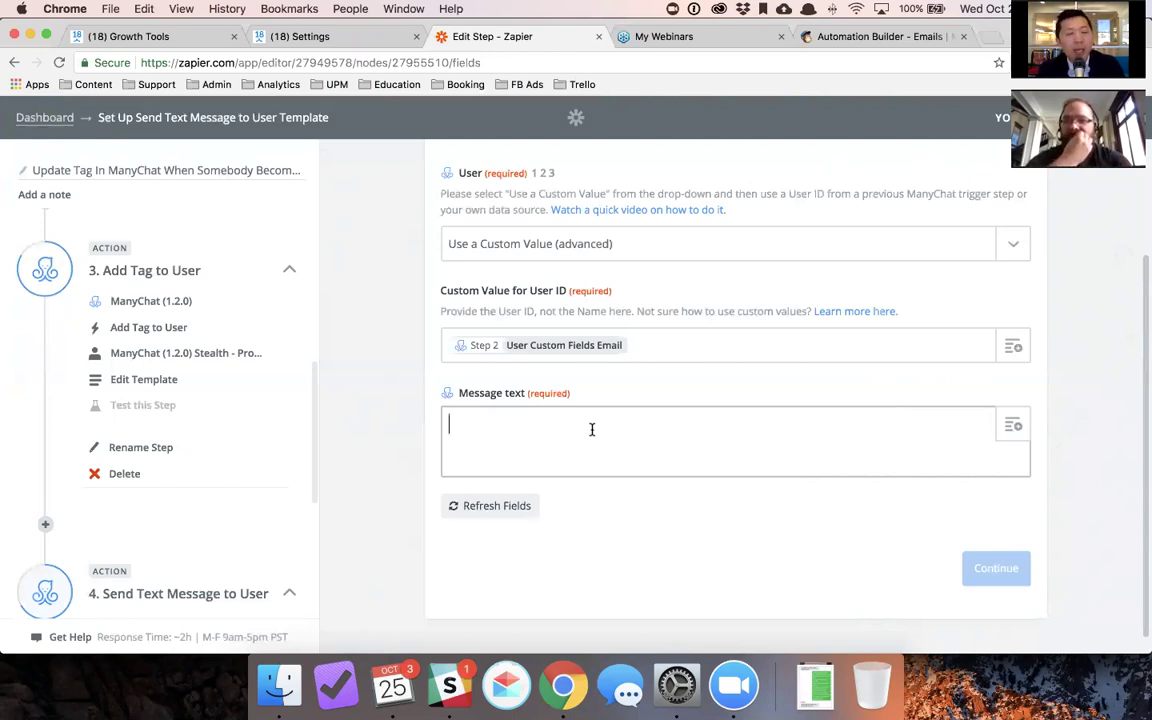
click(592, 429)
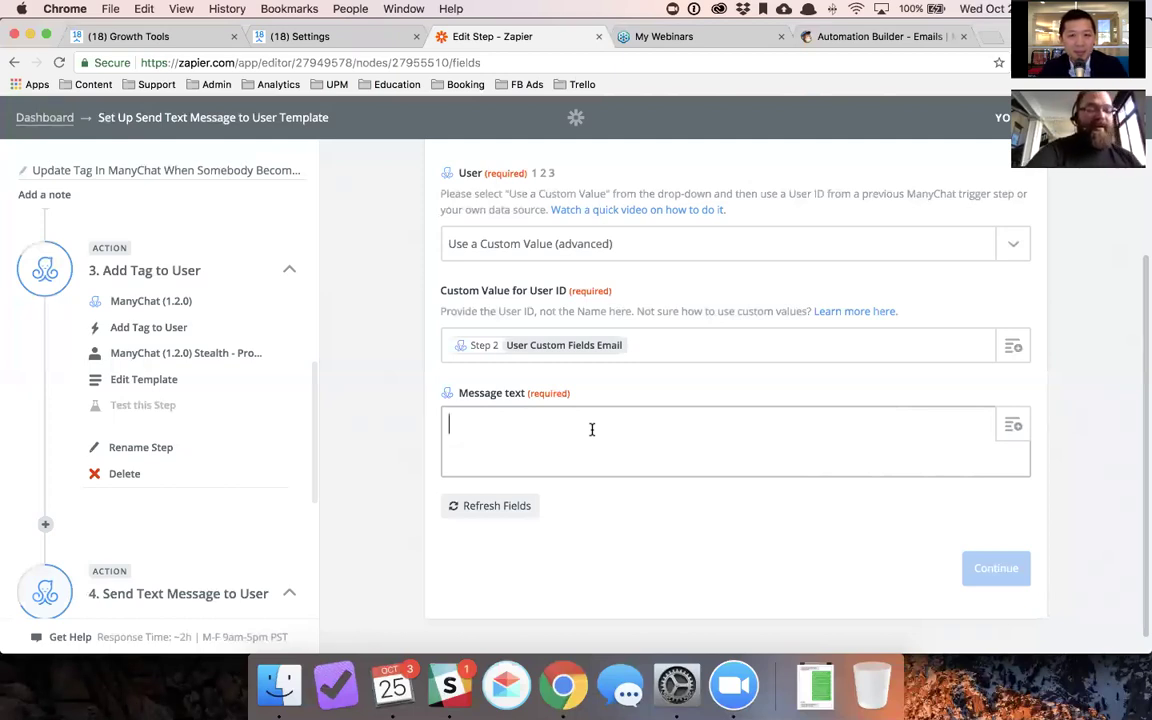
click(592, 429)
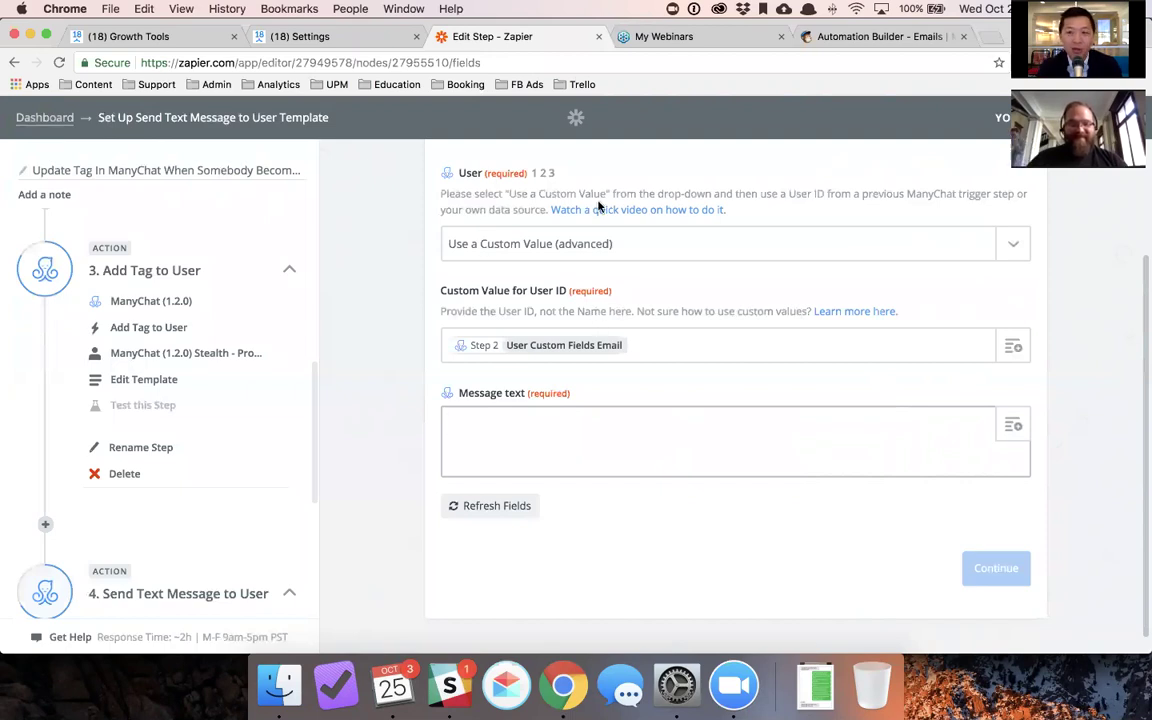
Step: Switch to Slack to view the ManyZap messages in the #zapier-test channel
key(super+Tab)
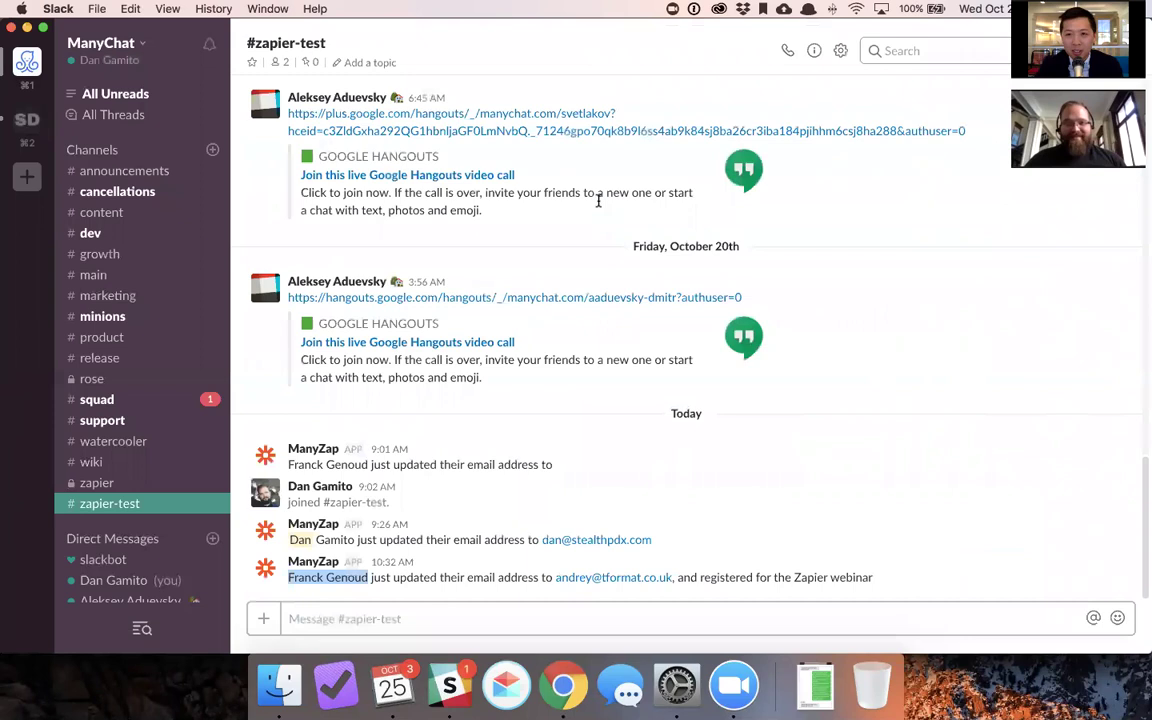